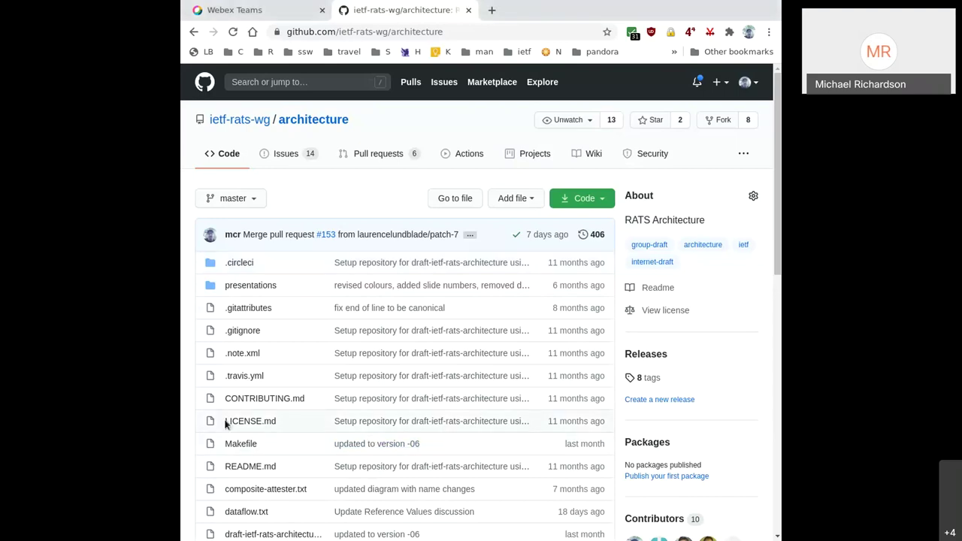
# Step: Open the architecture repository's pull request list and load #149, "Revise description of attester<->verifier trust", in a background tab
pyautogui.click(380, 153)
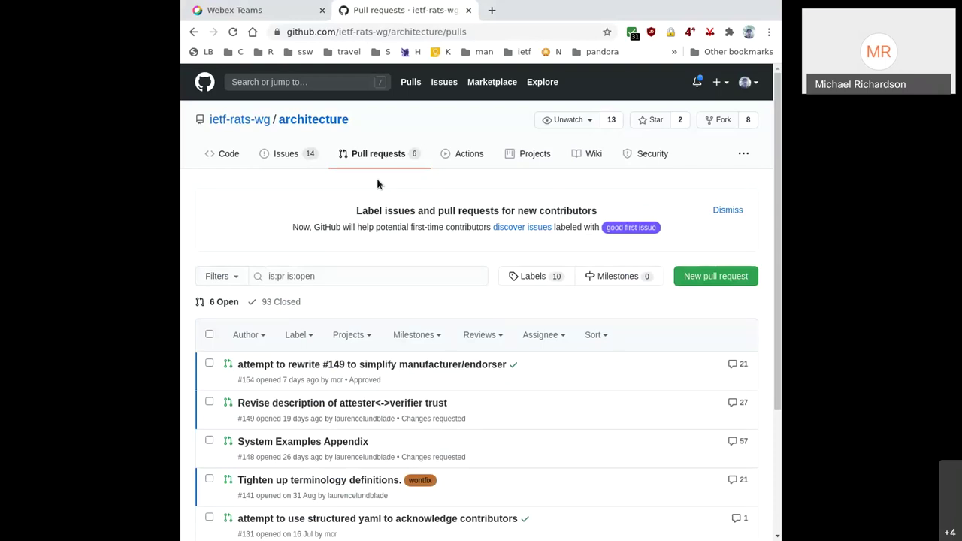
pyautogui.scroll(-3, 438, 230)
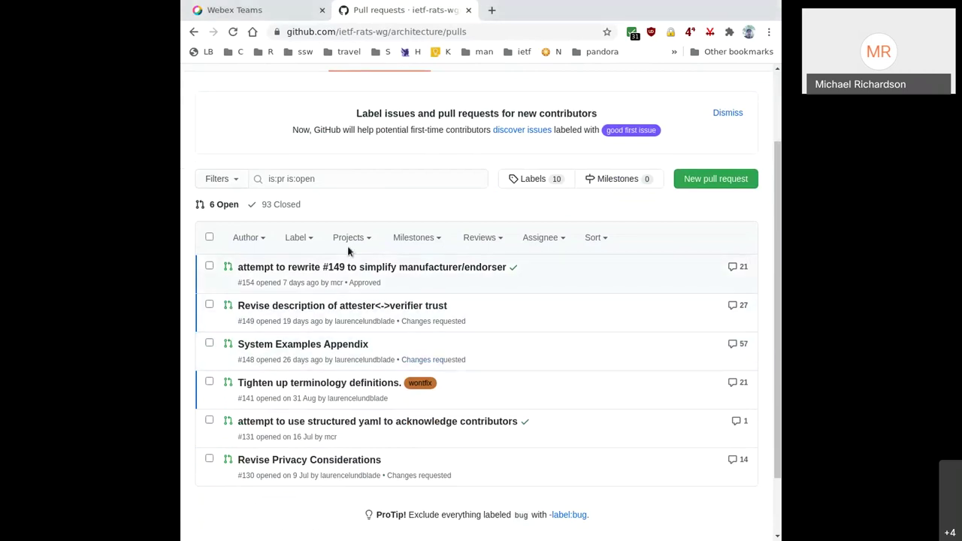
pyautogui.moveTo(324, 267)
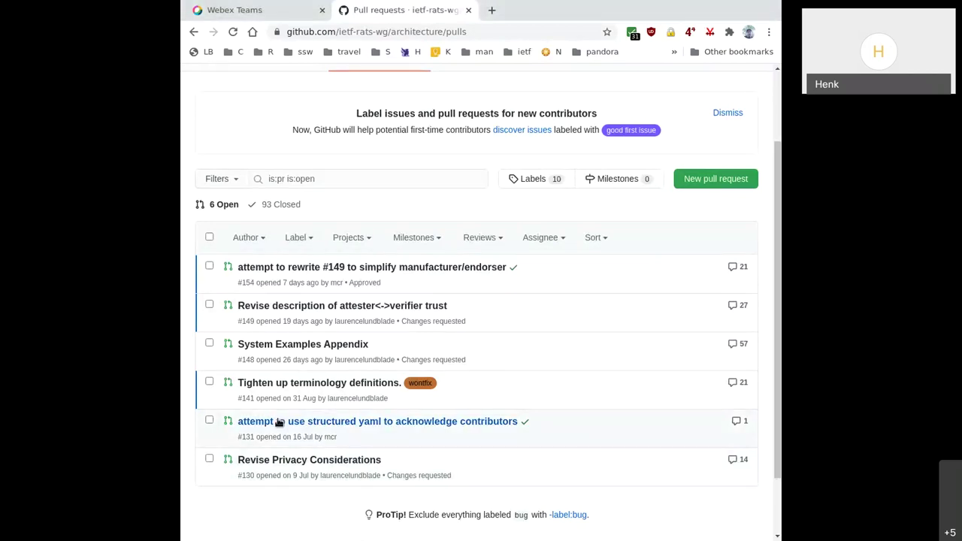
pyautogui.middleClick(292, 308)
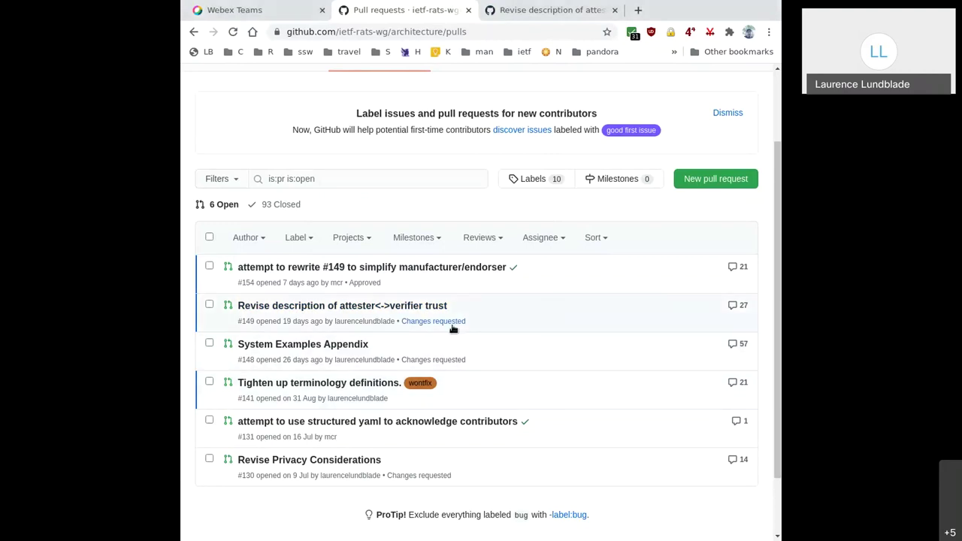
# Step: Open pull request #154, "attempt to rewrite #149 to simplify manufacturer/endorser", in a new tab and switch to it
pyautogui.moveTo(316, 311)
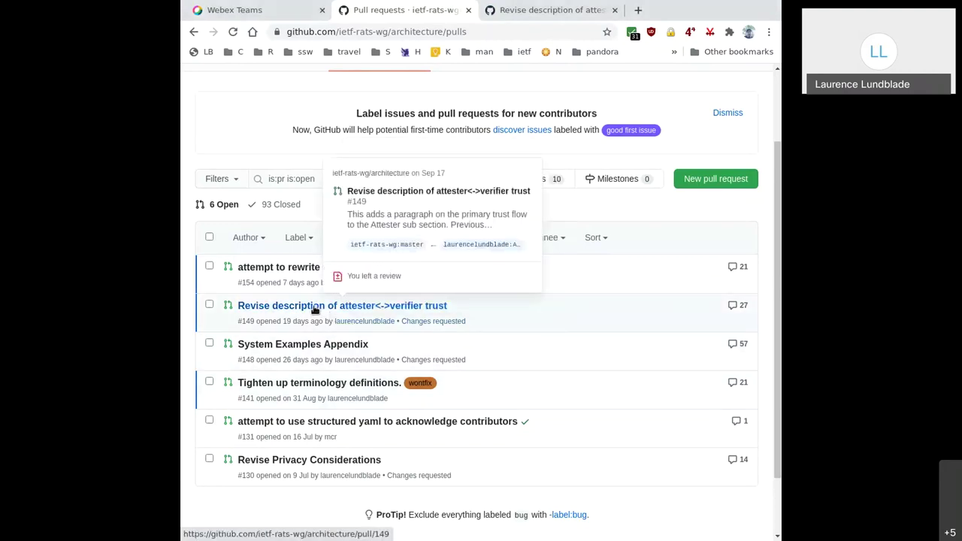
pyautogui.moveTo(299, 272)
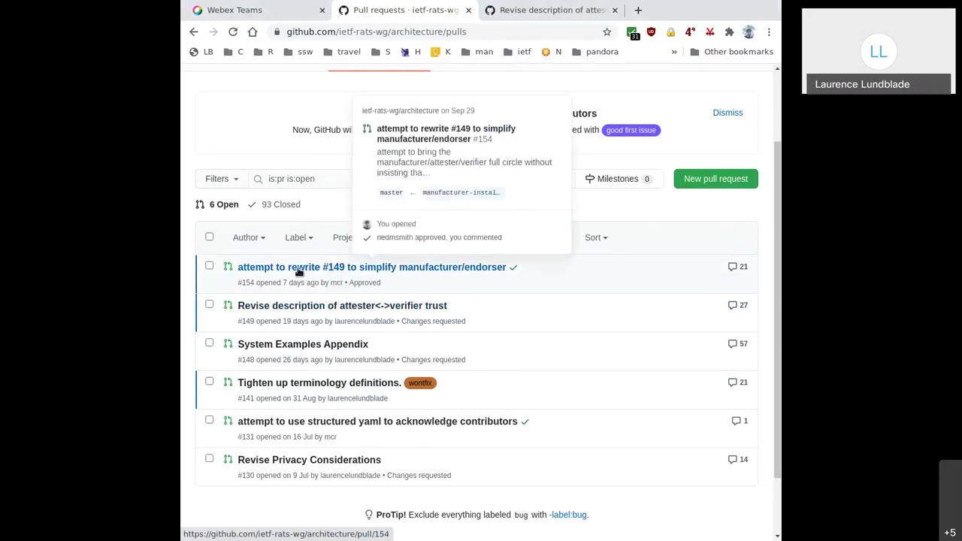
pyautogui.middleClick(299, 272)
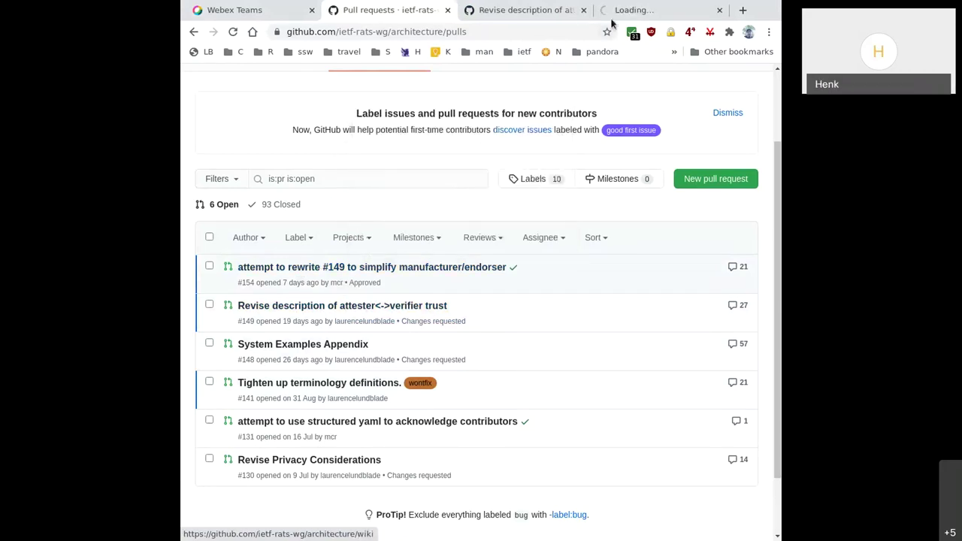
pyautogui.click(631, 10)
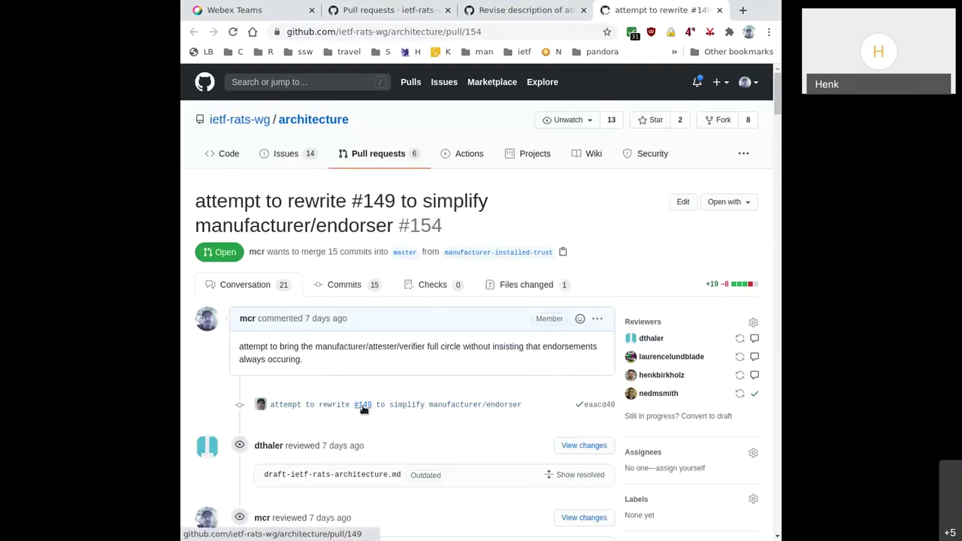
# Step: Show the changed files of pull request #154 and examine the diff around lines 787–800 with the review comments beneath it
pyautogui.click(522, 285)
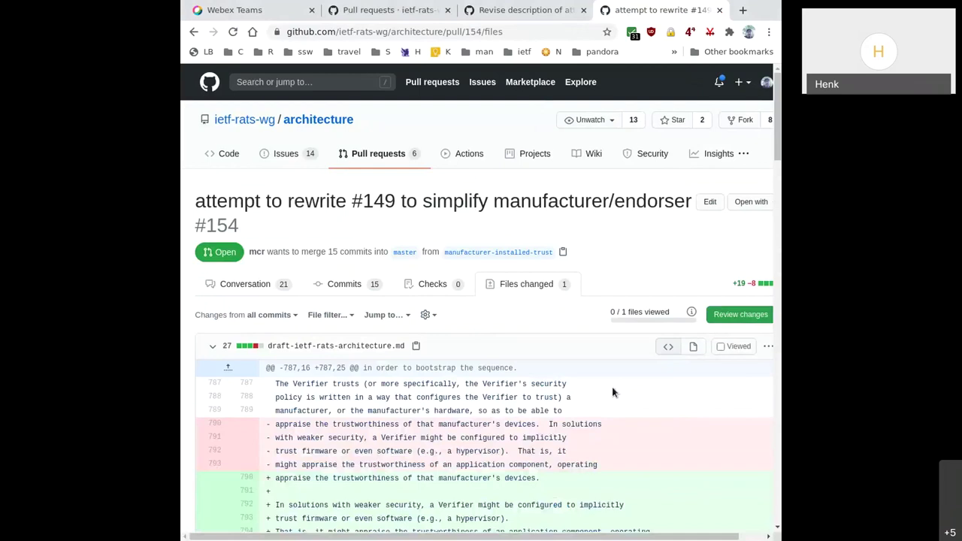
pyautogui.scroll(-1, 664, 402)
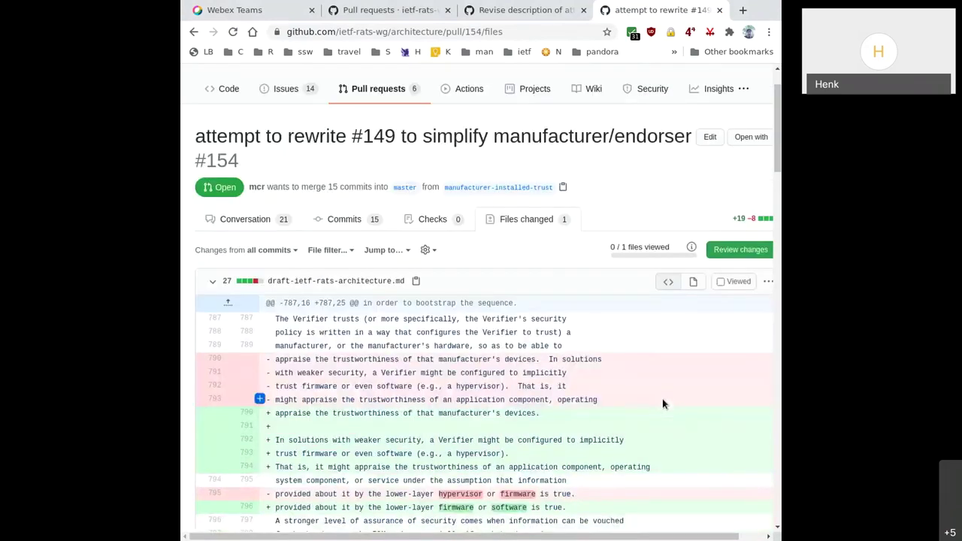
pyautogui.scroll(-1, 662, 404)
pyautogui.scroll(-2, 661, 405)
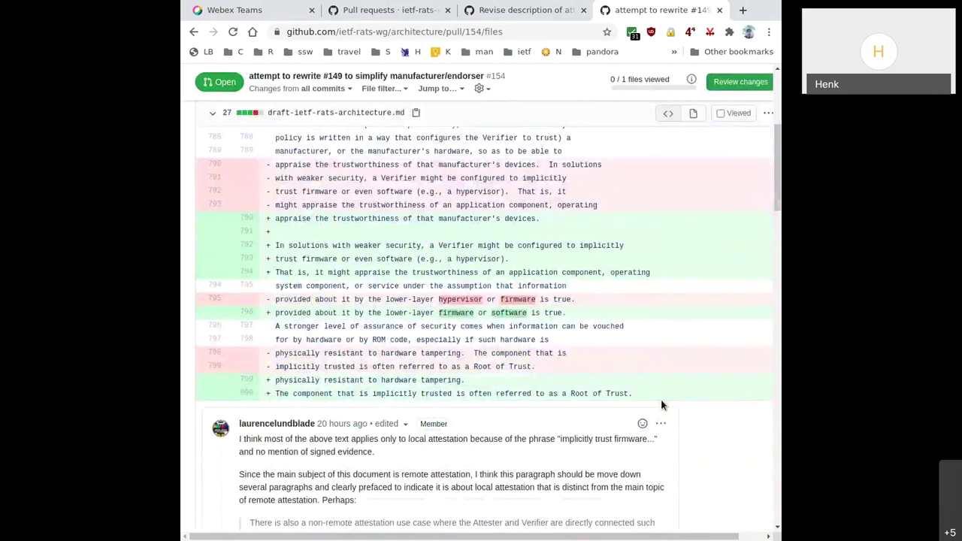
pyautogui.scroll(2, 661, 405)
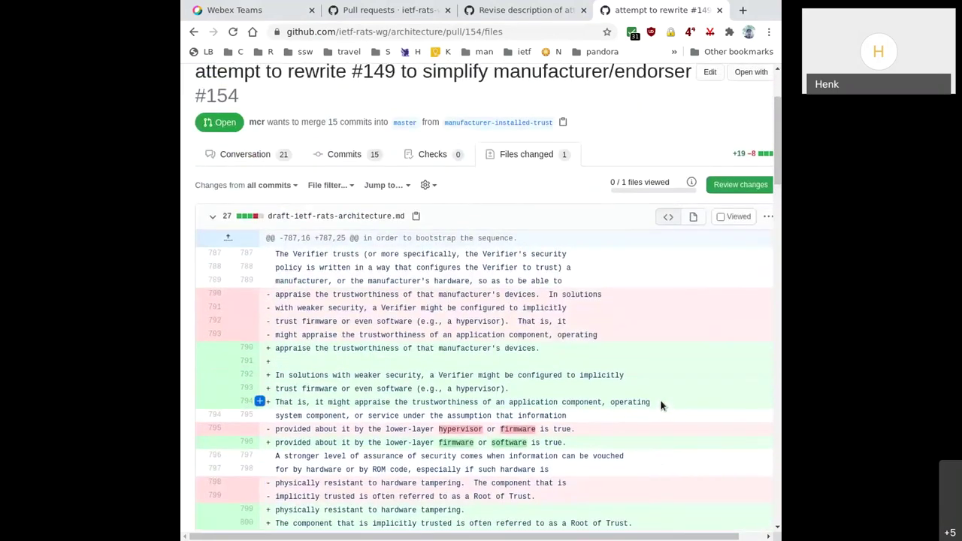
pyautogui.scroll(-1, 661, 406)
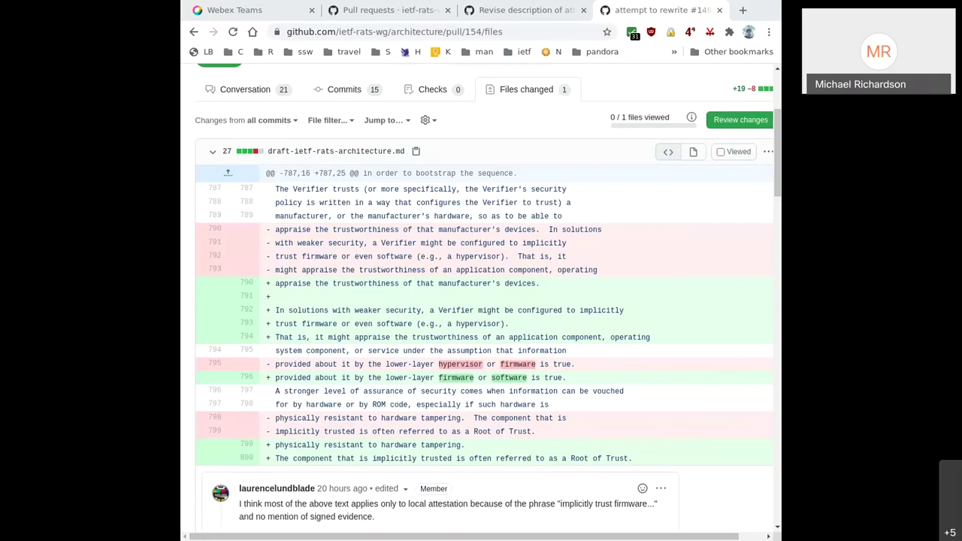
pyautogui.scroll(-5, 611, 279)
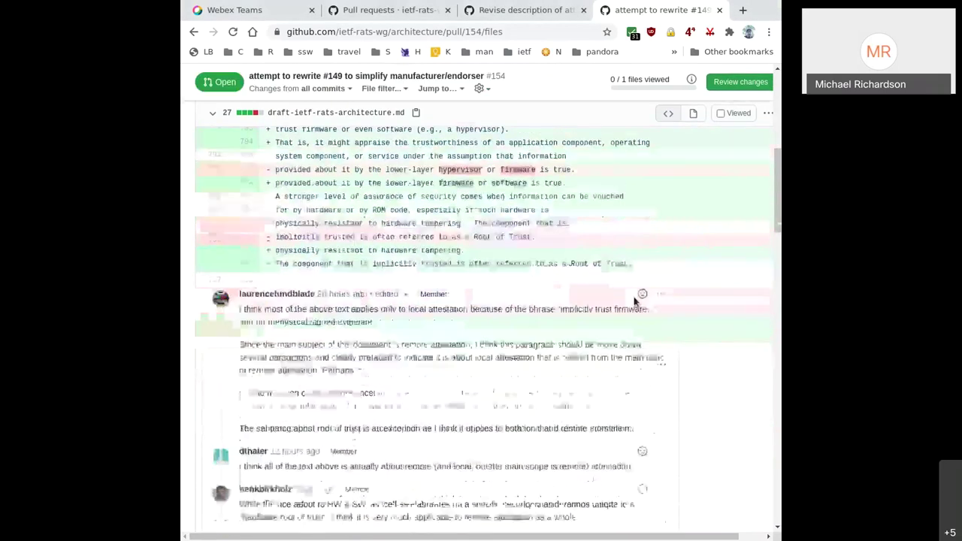
pyautogui.scroll(-2, 651, 342)
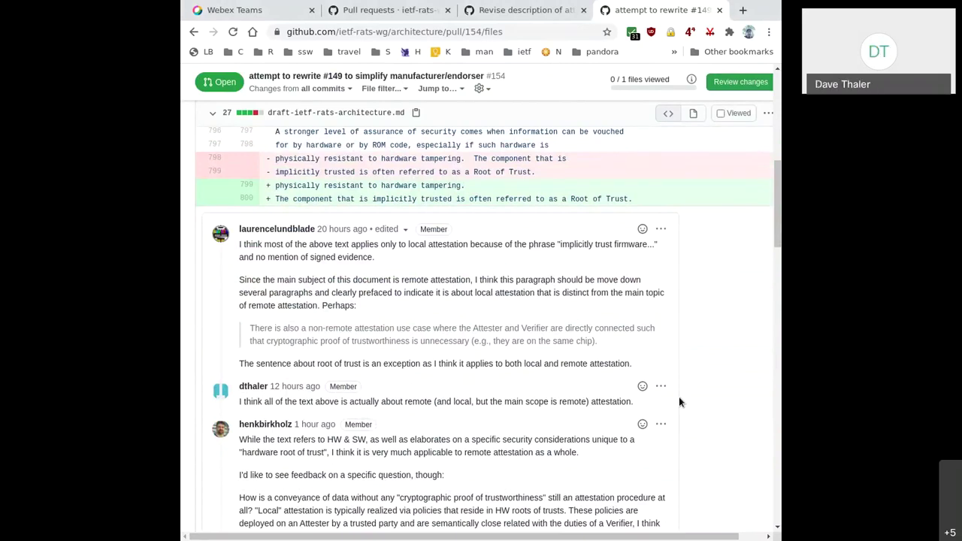
pyautogui.scroll(3, 679, 402)
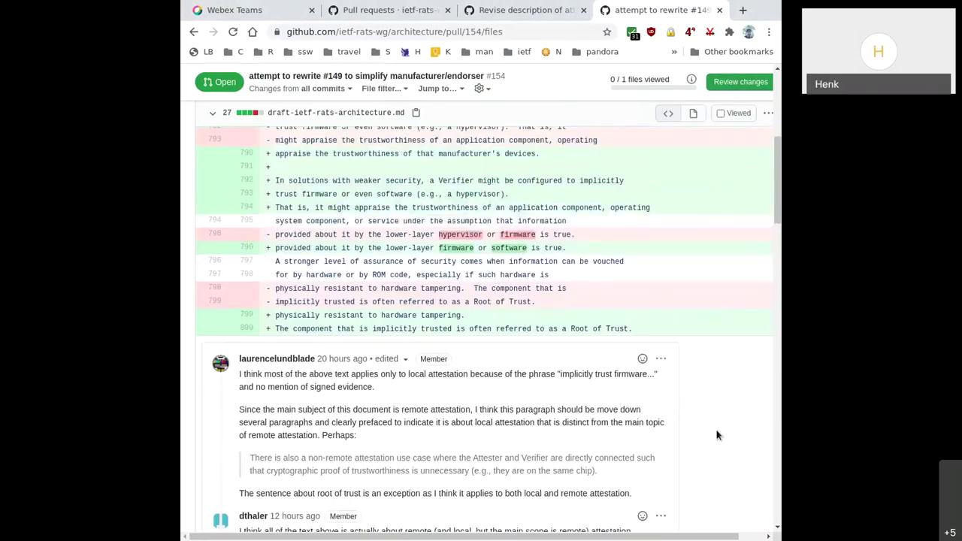
# Step: Add the suggested hyphen in "manufacturer-signed" on line 805 to the batch of suggestions
pyautogui.scroll(-3, 716, 434)
pyautogui.scroll(-4, 716, 433)
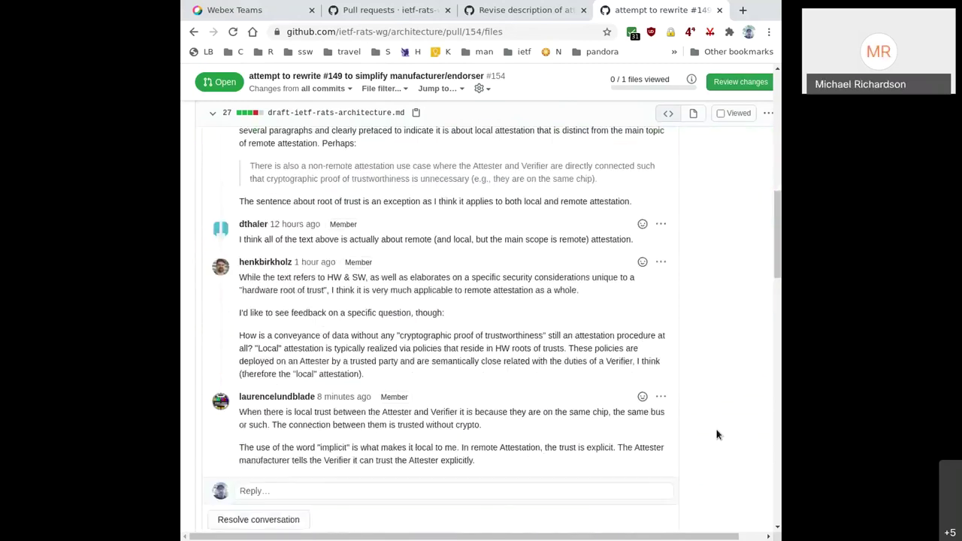
pyautogui.scroll(-5, 716, 434)
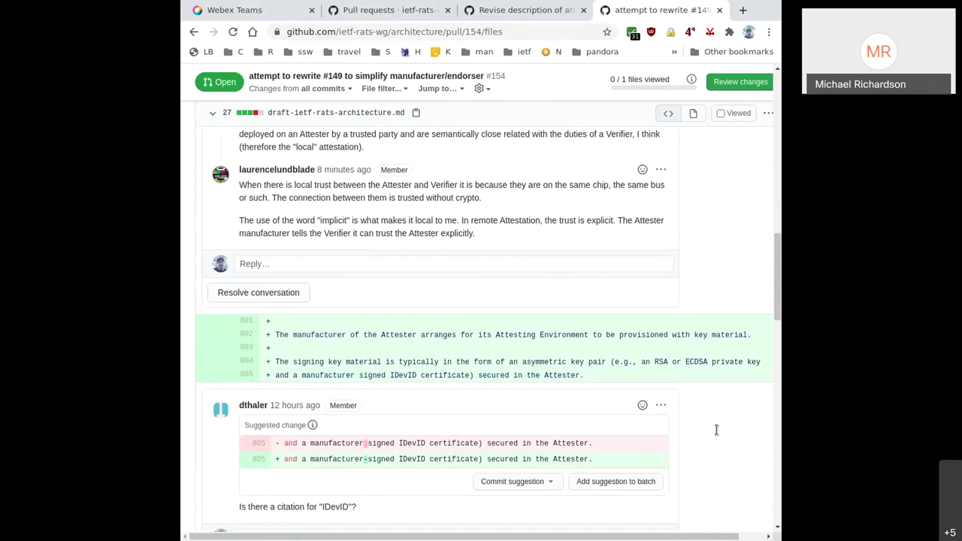
pyautogui.click(617, 481)
# Step: Examine the remaining diff sections and review threads after line 805, through the Security Considerations heading change
pyautogui.scroll(-5, 715, 424)
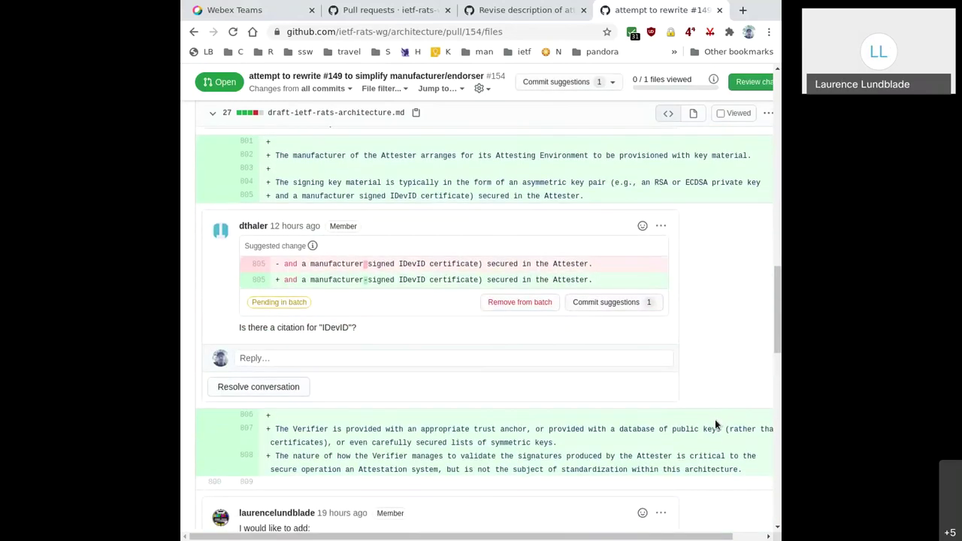
pyautogui.scroll(-5, 715, 425)
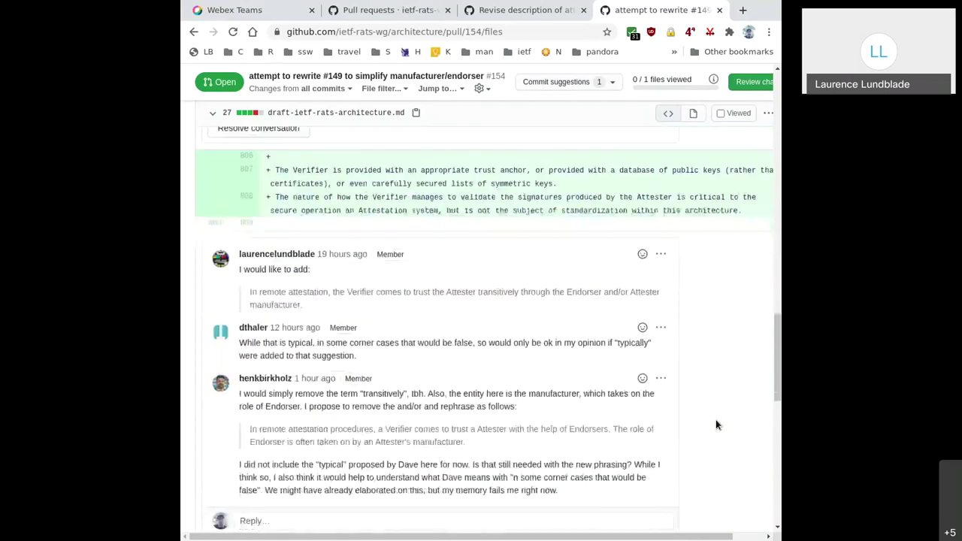
pyautogui.scroll(-4, 715, 424)
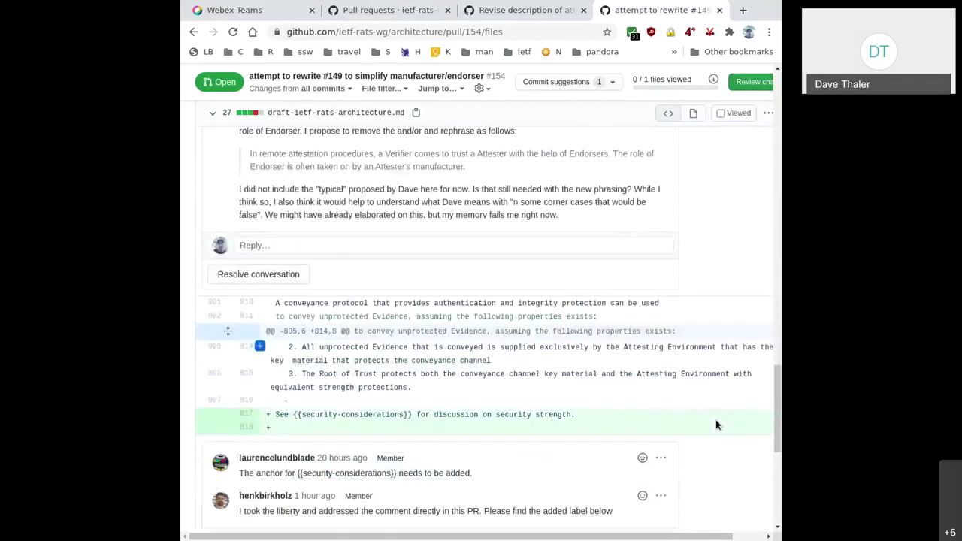
pyautogui.scroll(-1, 715, 426)
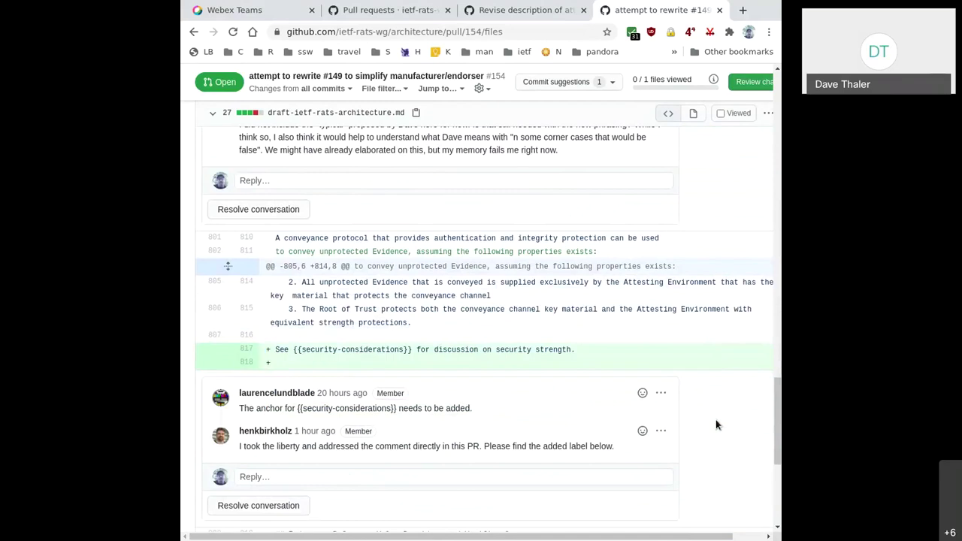
pyautogui.scroll(-4, 715, 424)
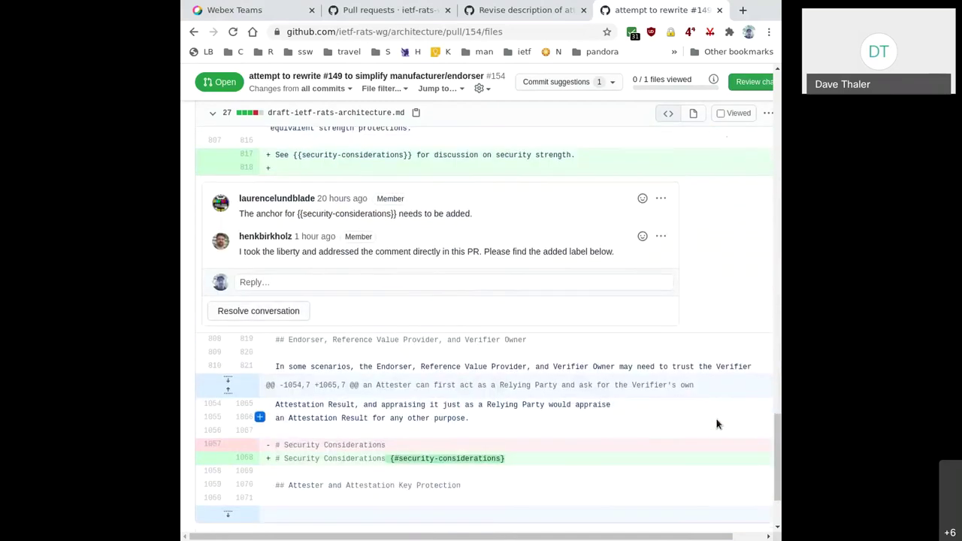
pyautogui.scroll(-2, 717, 423)
pyautogui.scroll(3, 718, 422)
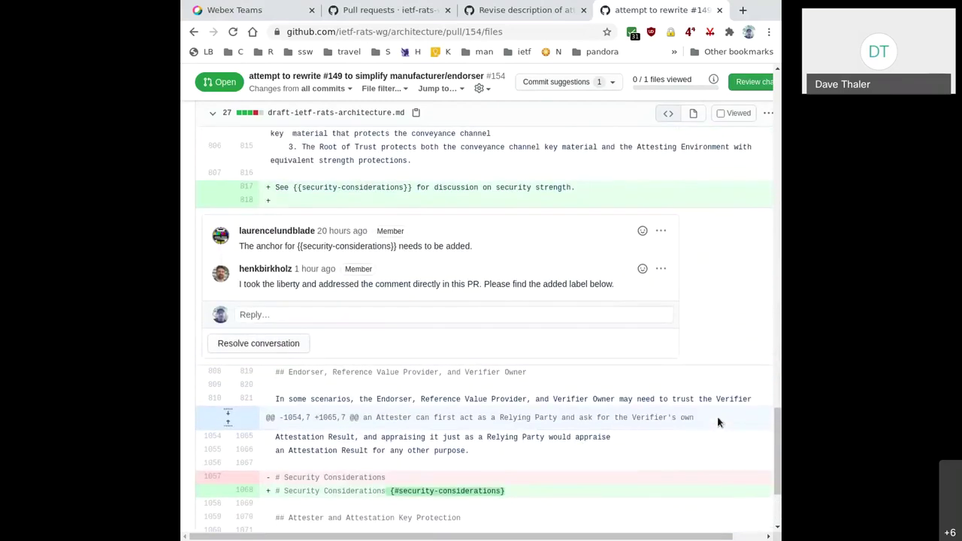
pyautogui.scroll(4, 717, 422)
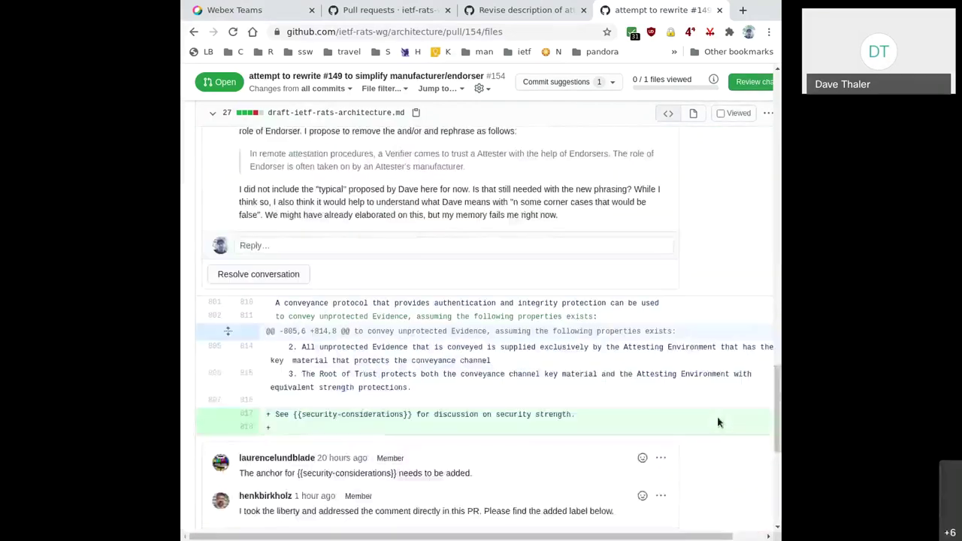
pyautogui.scroll(5, 717, 412)
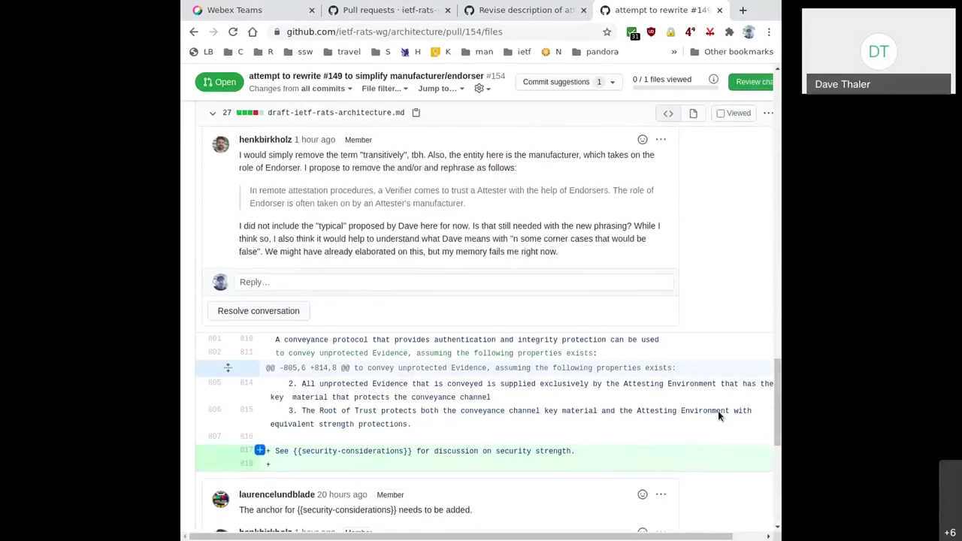
pyautogui.scroll(8, 717, 413)
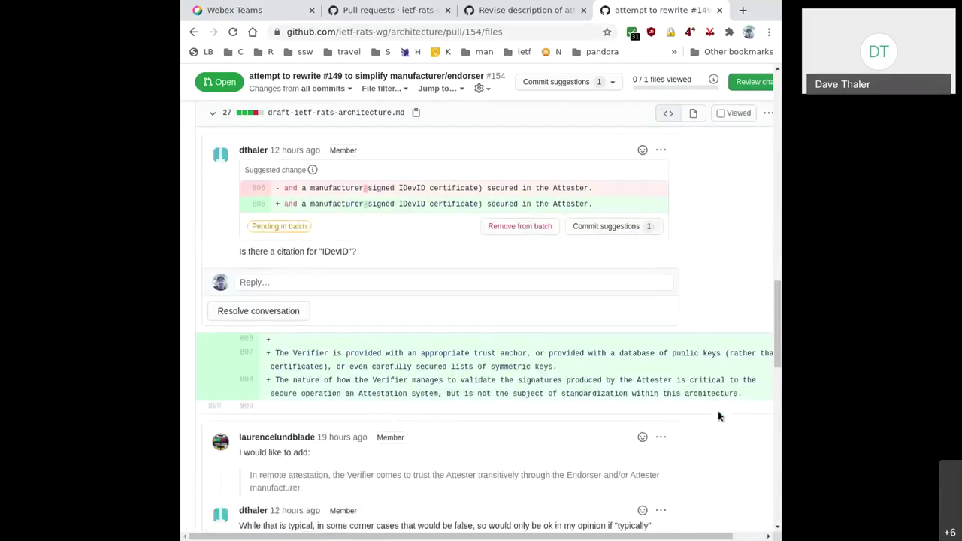
# Step: Highlight the word "implicitly" on added line 800 and read the review thread about local and remote attestation below it
pyautogui.scroll(10, 718, 415)
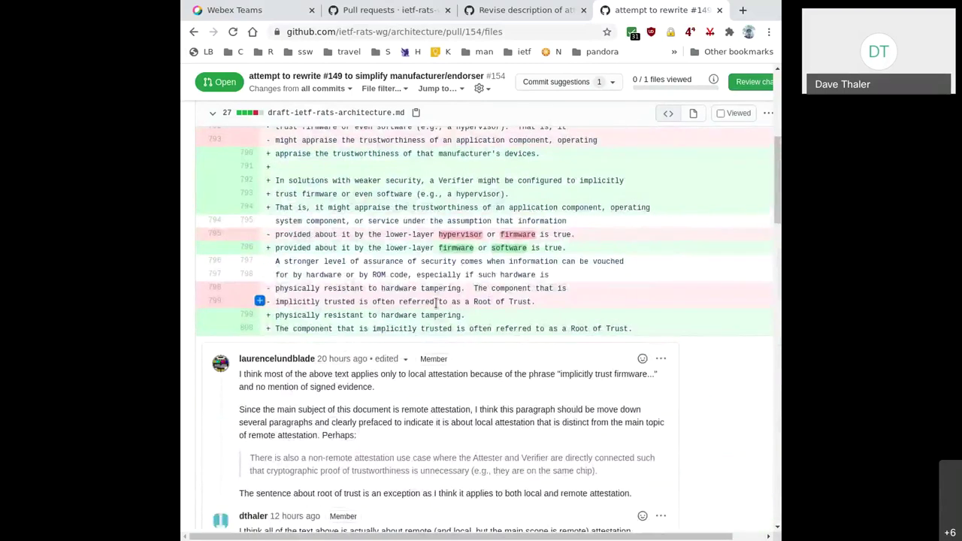
pyautogui.doubleClick(386, 329)
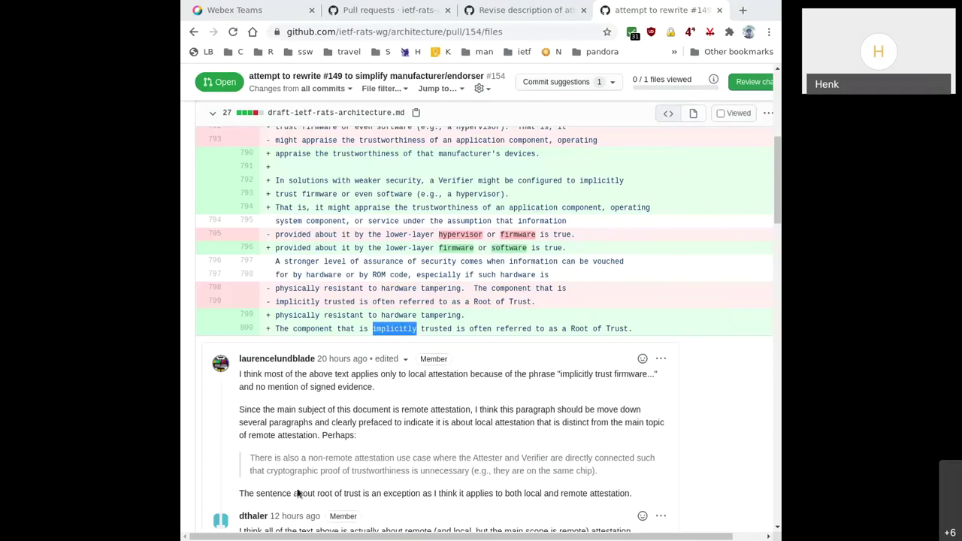
pyautogui.scroll(-5, 443, 458)
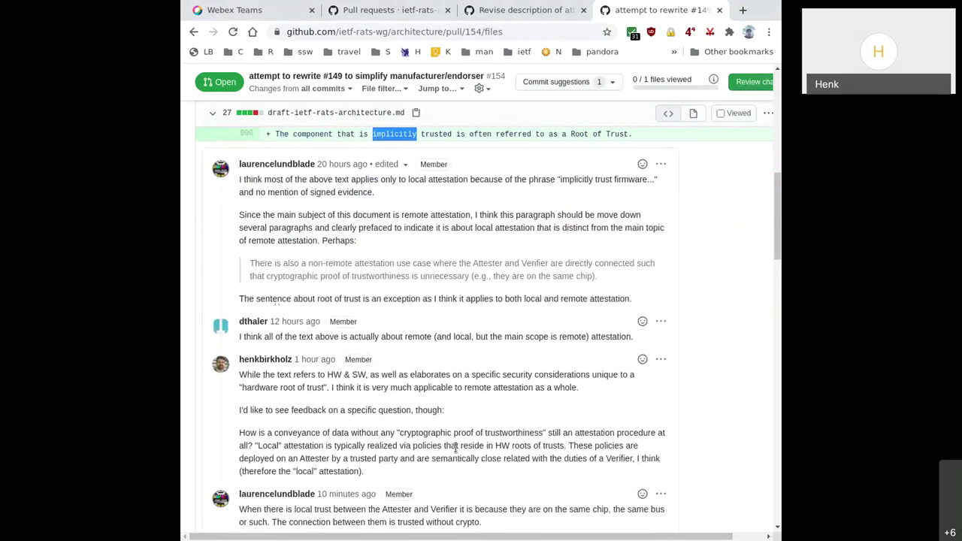
pyautogui.scroll(-2, 432, 433)
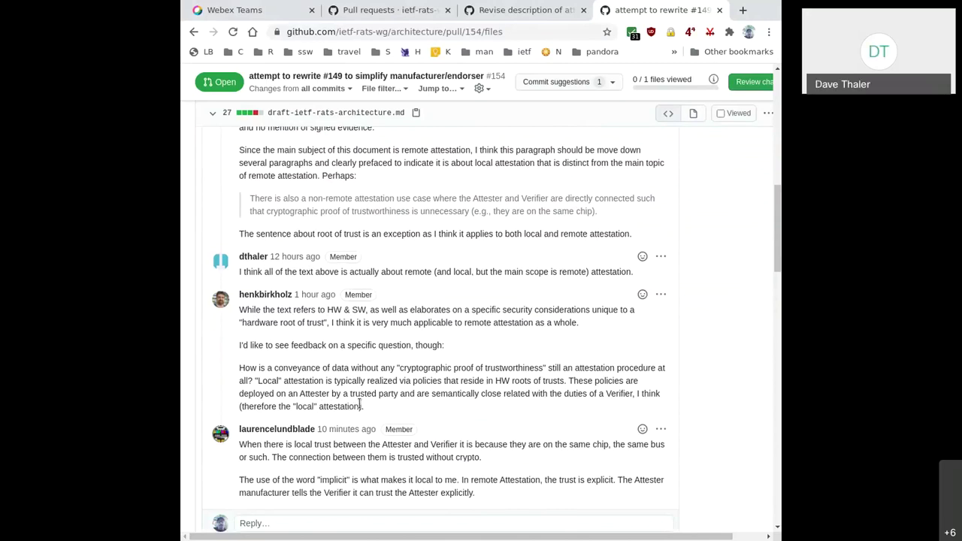
pyautogui.scroll(5, 360, 404)
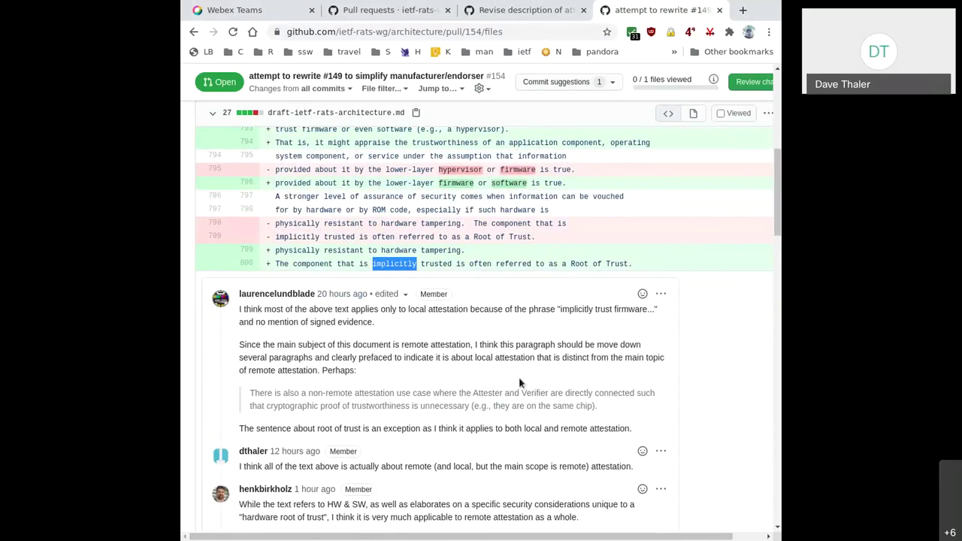
pyautogui.scroll(-5, 518, 383)
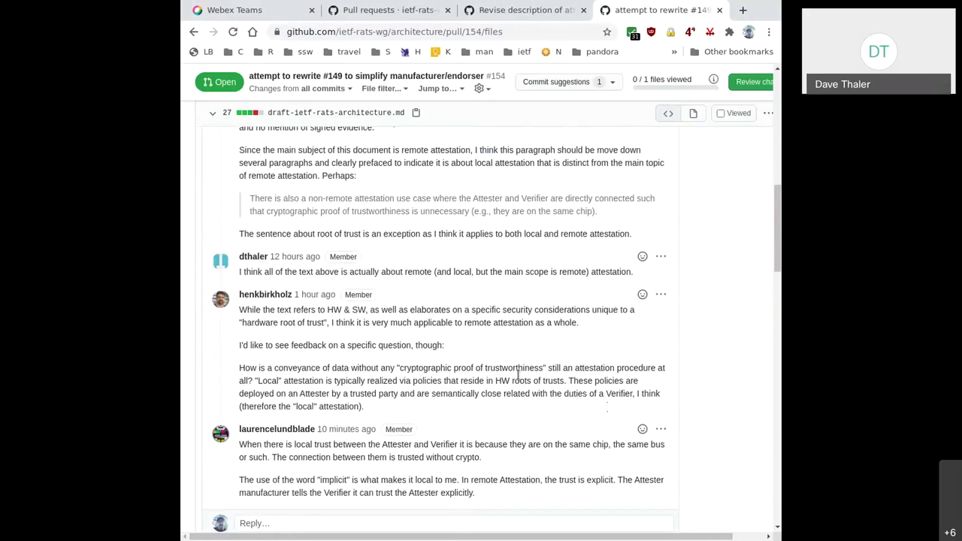
pyautogui.scroll(-2, 518, 373)
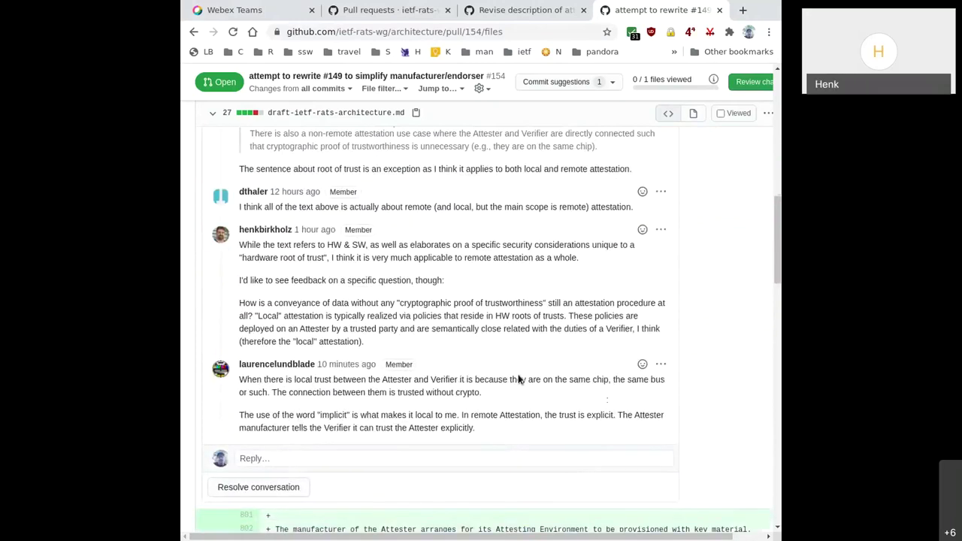
pyautogui.scroll(-3, 518, 380)
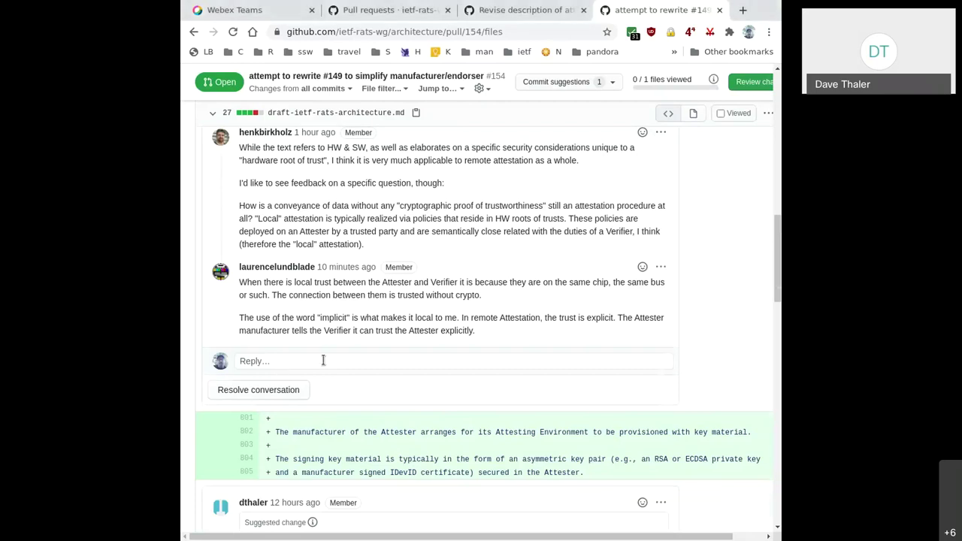
# Step: Suggest removing the word "implicitly" from line 800 and post the suggestion as a single comment
pyautogui.scroll(4, 322, 316)
pyautogui.scroll(2, 293, 301)
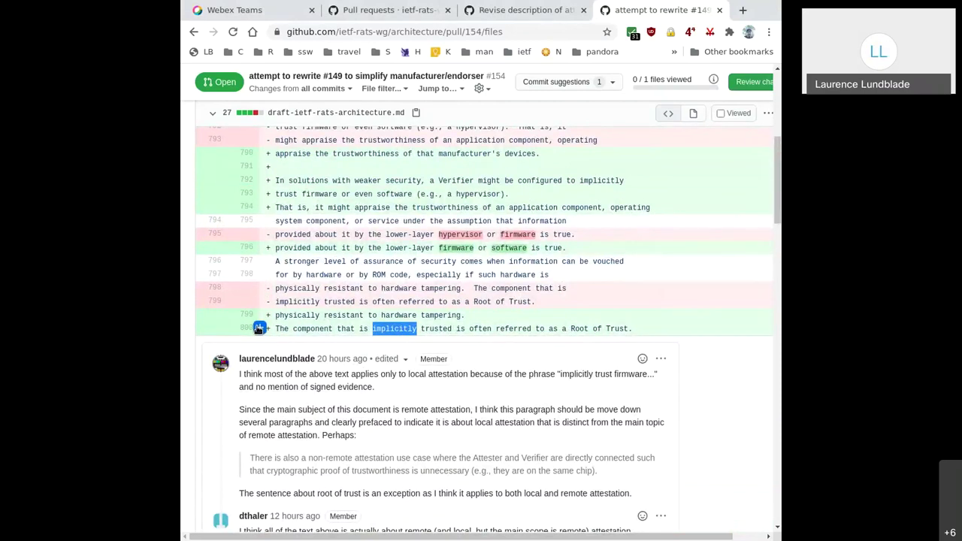
pyautogui.click(259, 328)
pyautogui.click(379, 294)
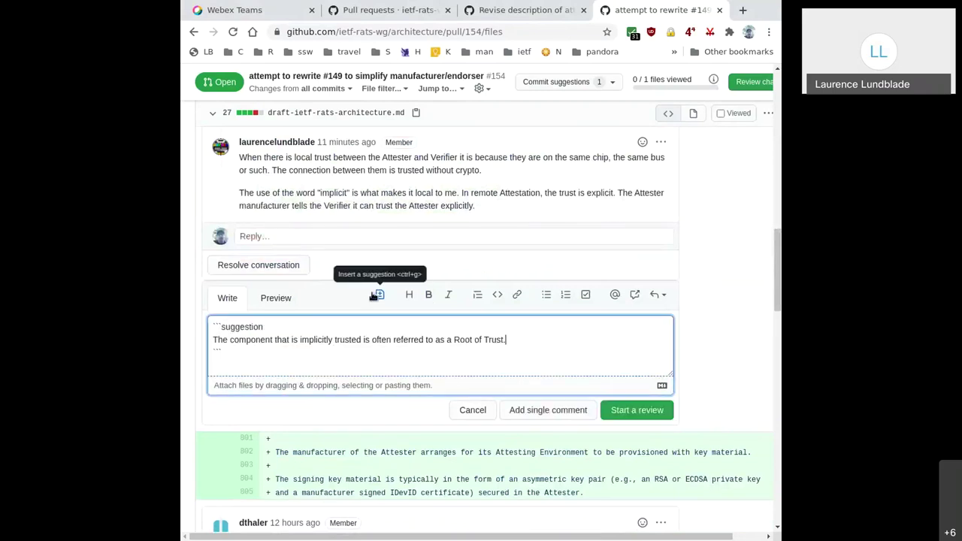
pyautogui.doubleClick(306, 341)
pyautogui.press('BackSpace')
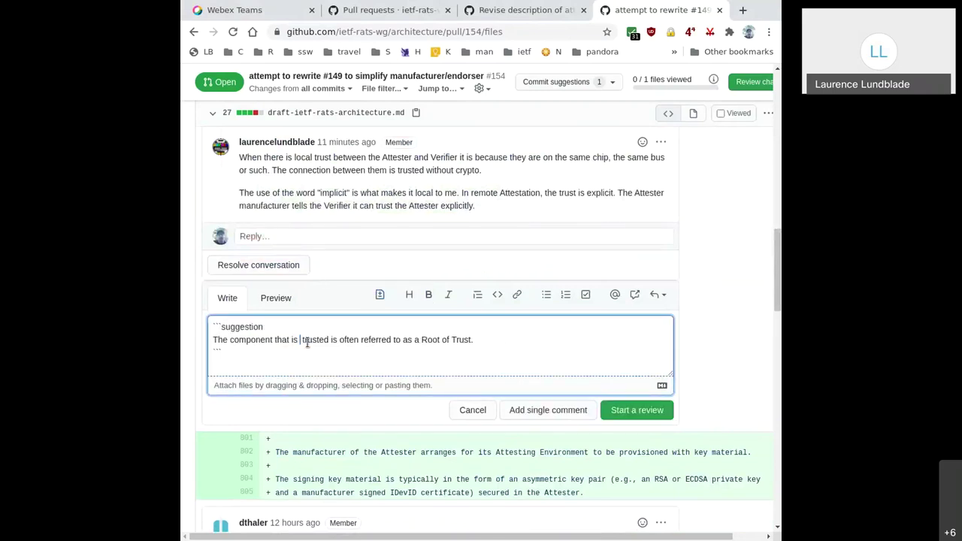
pyautogui.press('BackSpace')
pyautogui.click(566, 411)
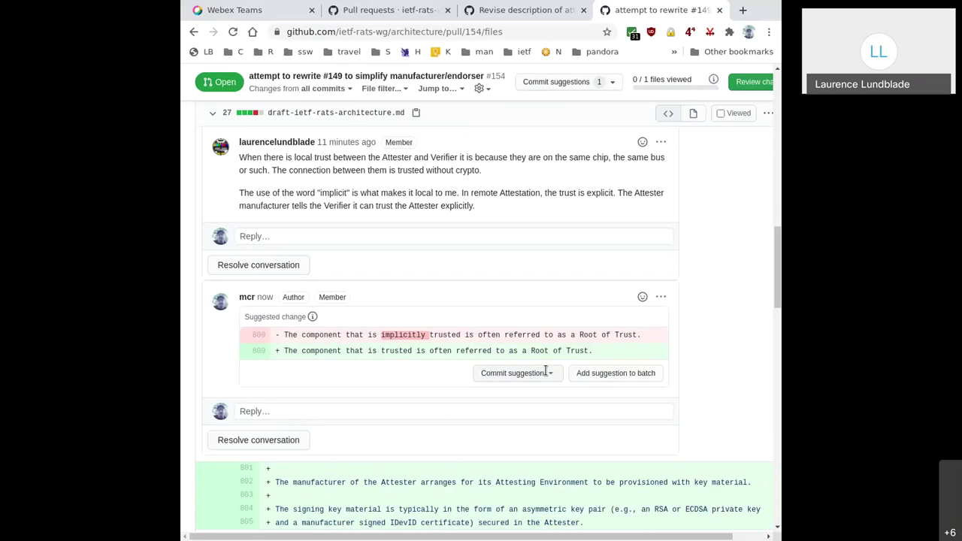
# Step: Edit the line 800 suggestion to read "Such hardware is often referred to as a Root of Trust." and add it to the batch
pyautogui.click(661, 296)
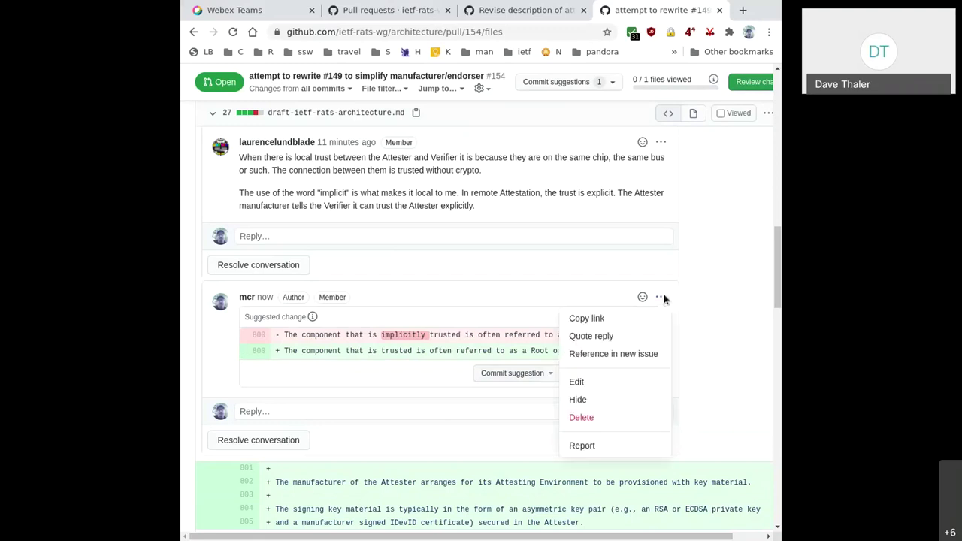
pyautogui.click(583, 380)
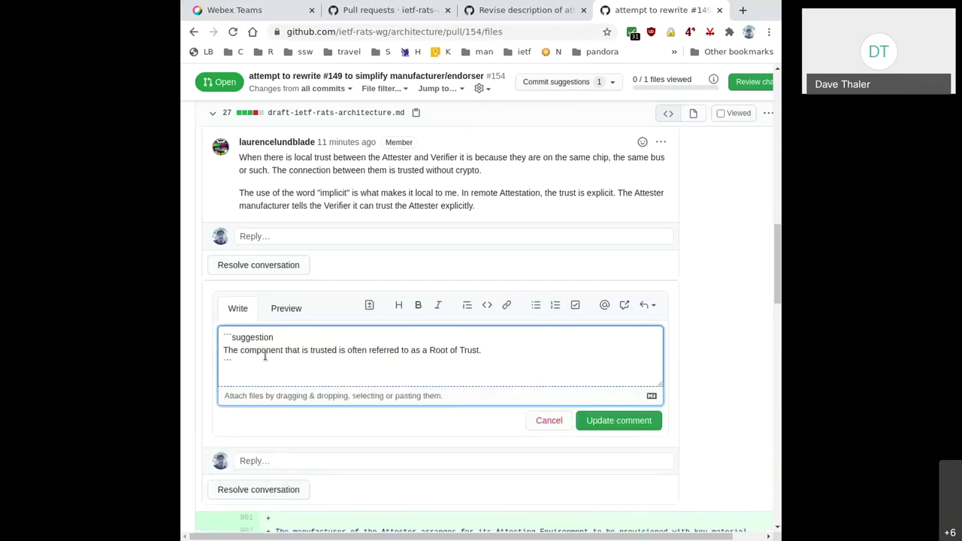
pyautogui.click(238, 351)
pyautogui.scroll(8, 626, 317)
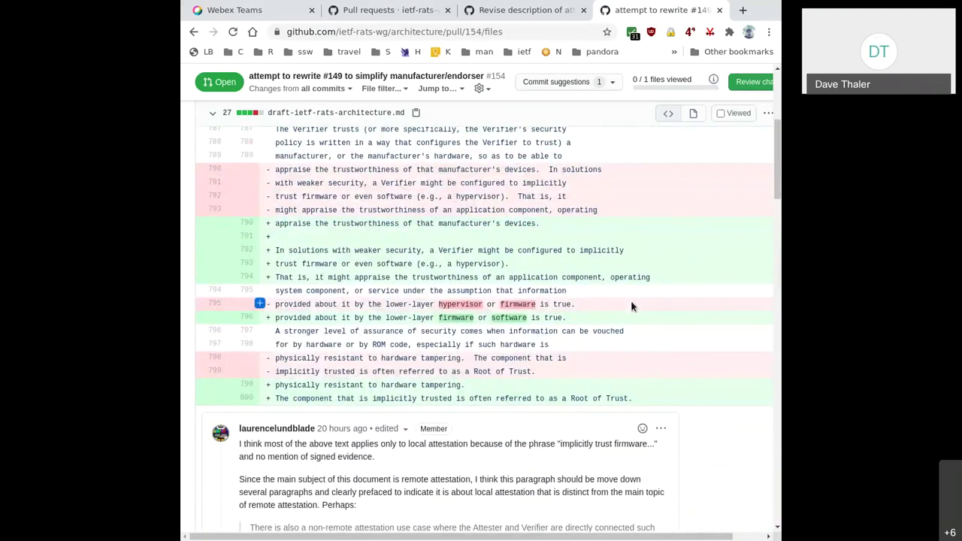
pyautogui.doubleClick(598, 250)
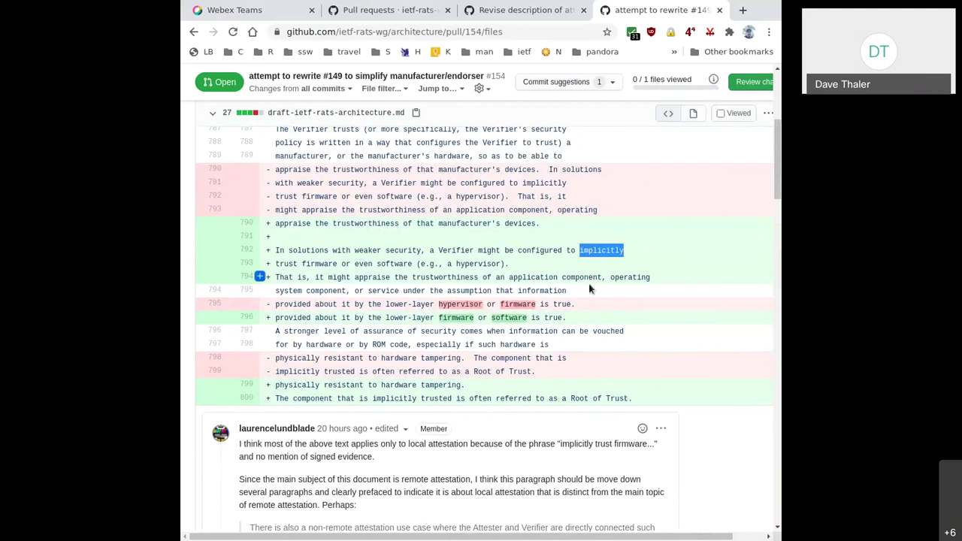
pyautogui.scroll(-10, 590, 353)
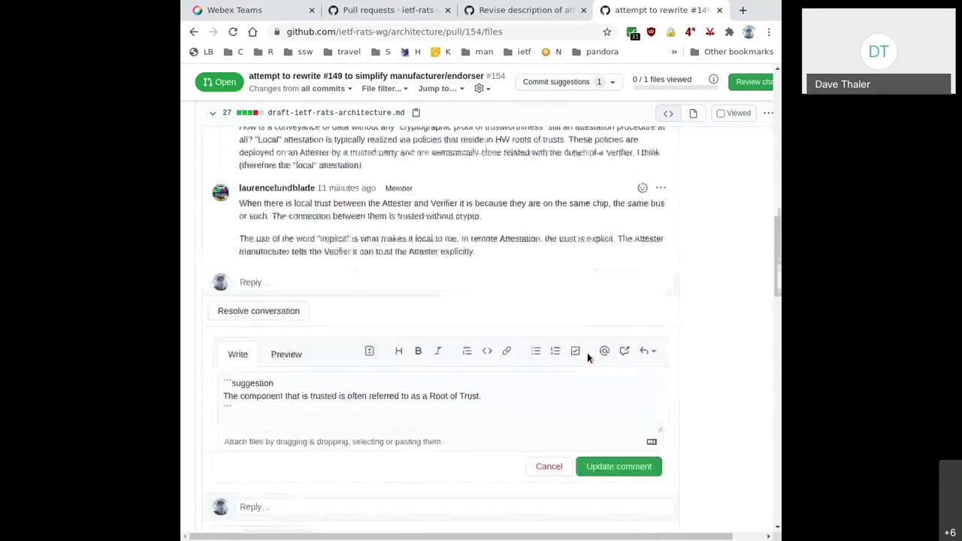
pyautogui.moveTo(222, 349); pyautogui.dragTo(347, 353)
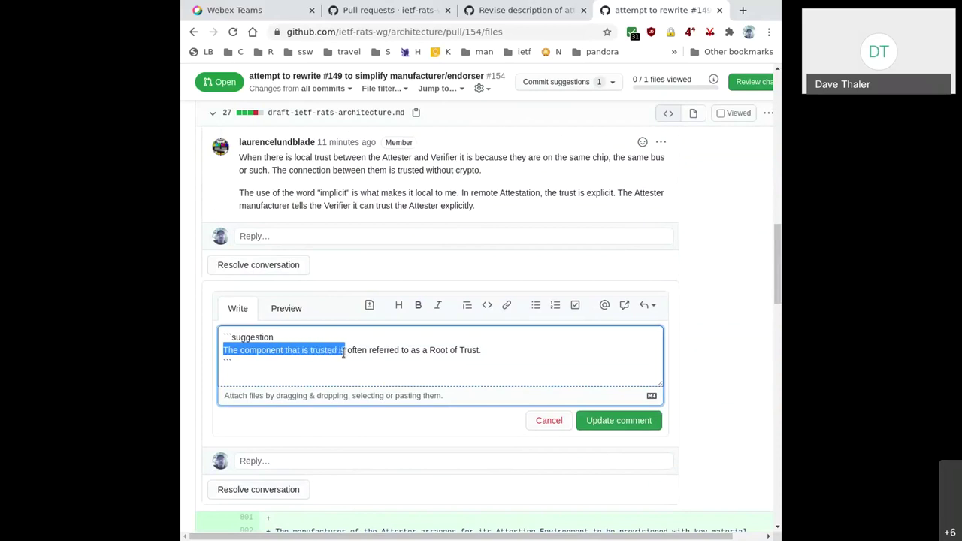
pyautogui.write('Such hardware is')
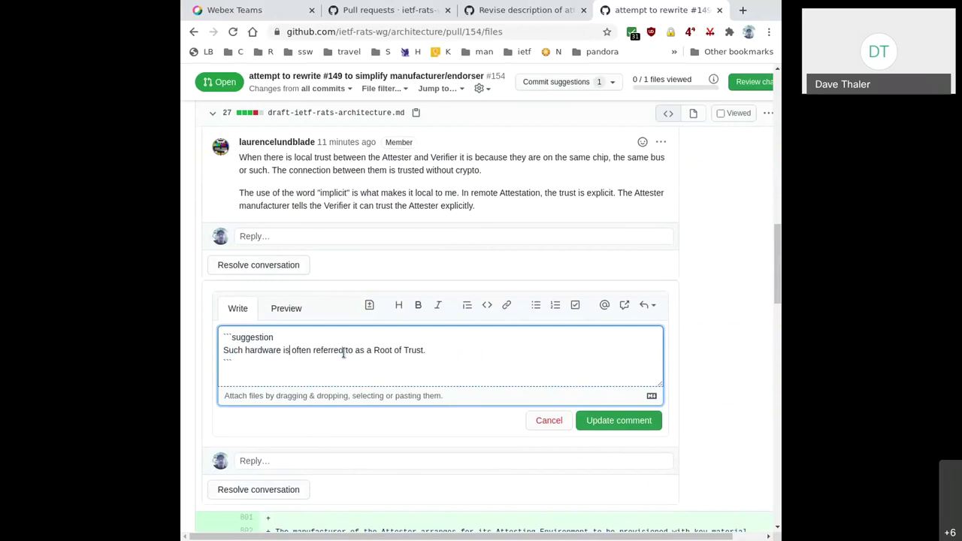
pyautogui.click(621, 423)
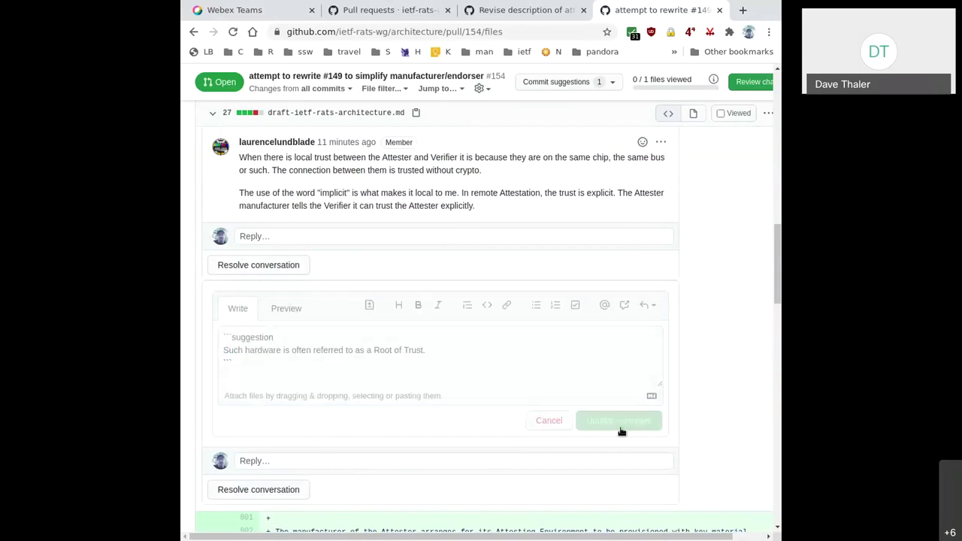
pyautogui.click(616, 376)
# Step: Draft a suggestion on lines 792–793 that drops "implicitly" after "a Verifier might be configured to"
pyautogui.scroll(5, 746, 359)
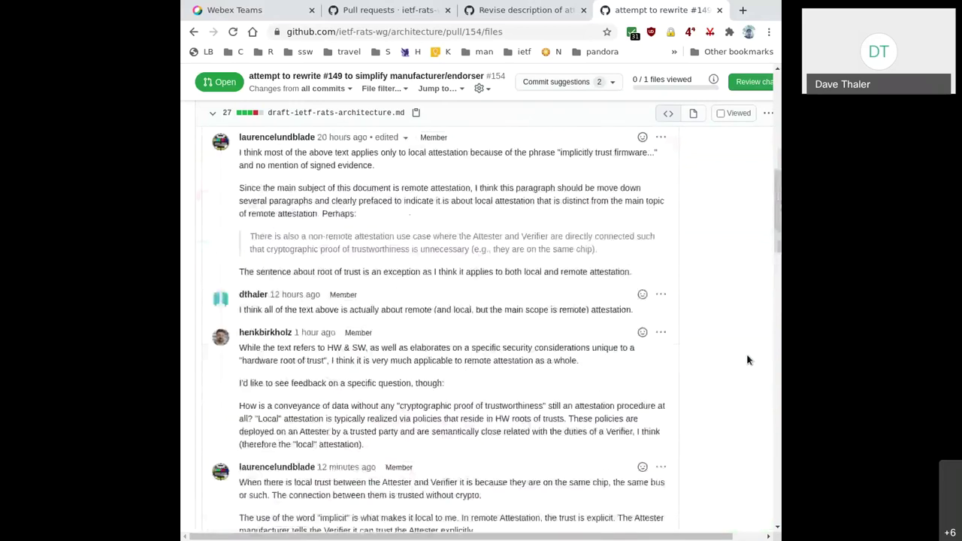
pyautogui.scroll(3, 746, 359)
pyautogui.scroll(2, 747, 359)
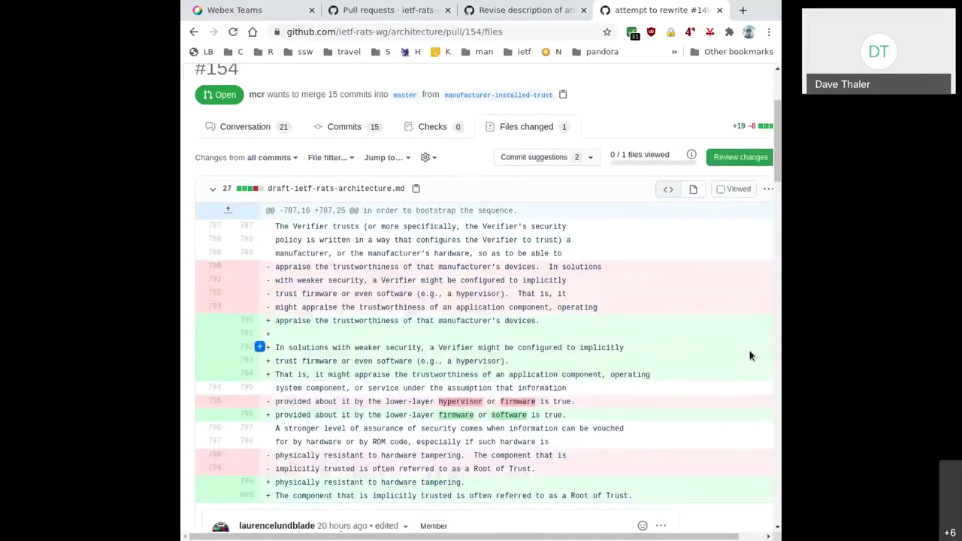
pyautogui.doubleClick(612, 347)
pyautogui.hotkey('alt', 'Tab')
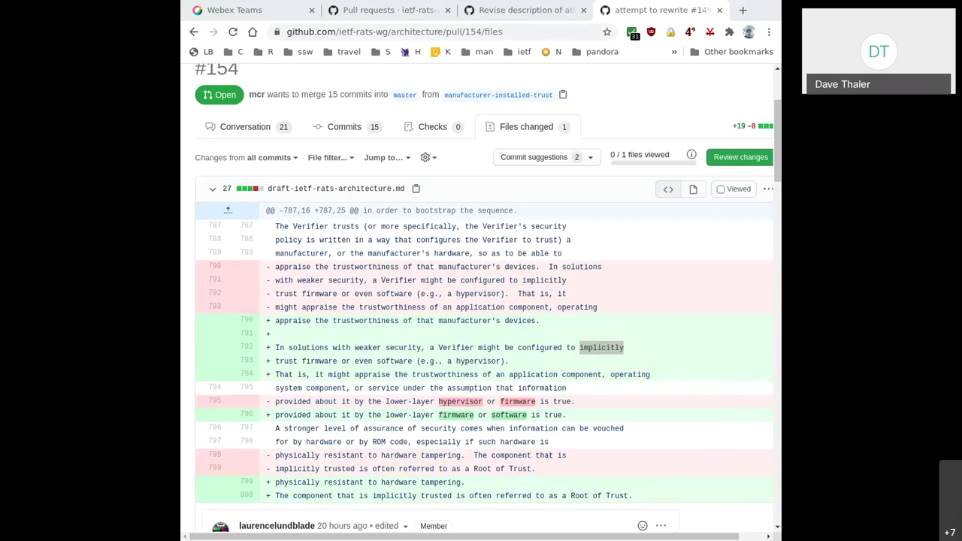
pyautogui.hotkey('alt', 'Tab')
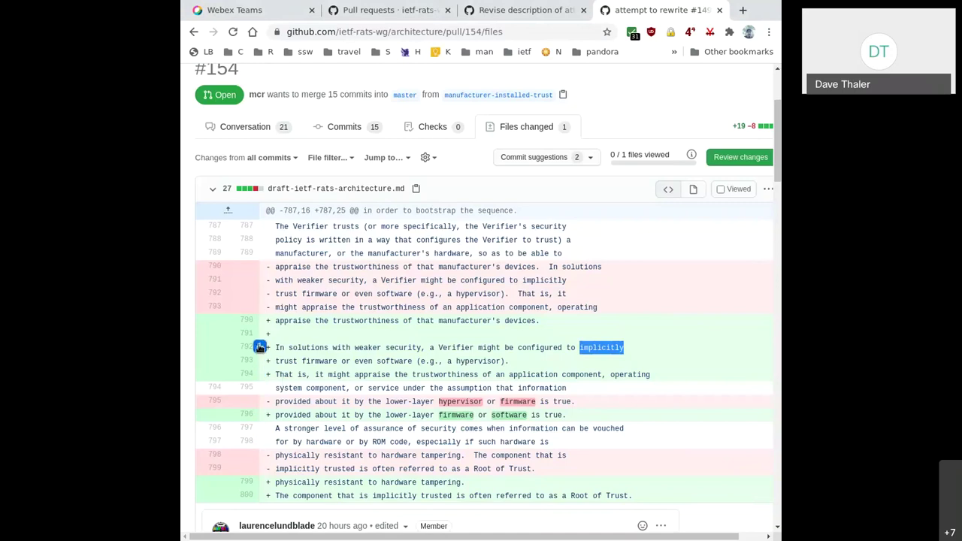
pyautogui.moveTo(259, 347); pyautogui.dragTo(260, 359)
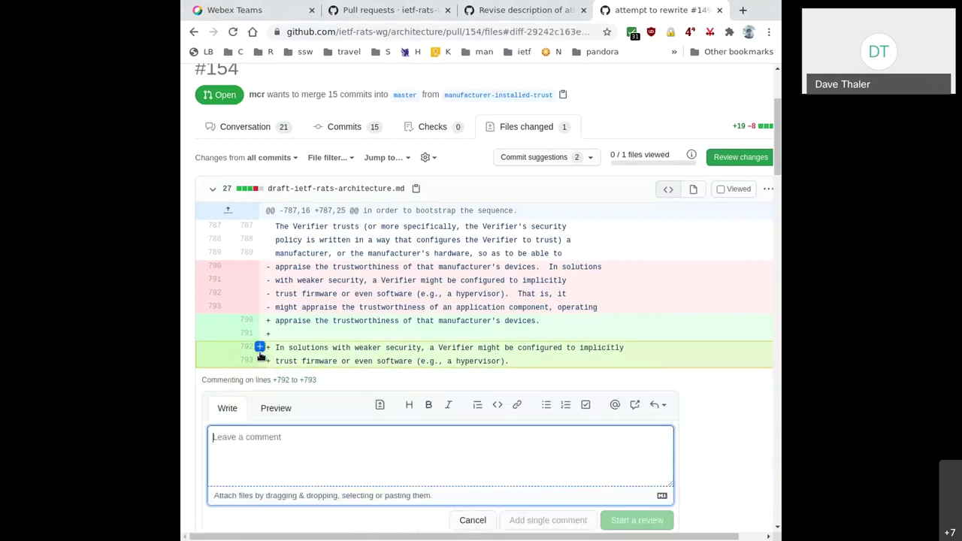
pyautogui.click(379, 404)
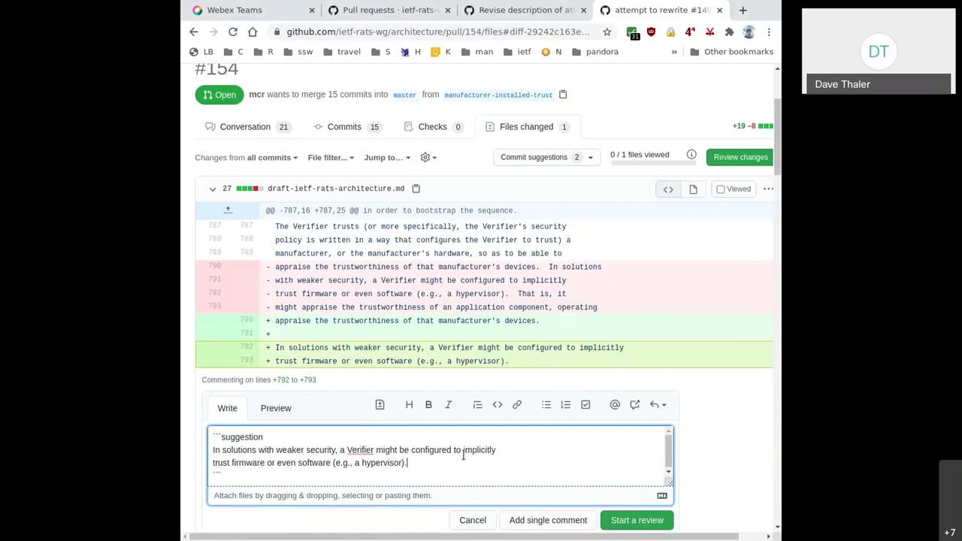
pyautogui.moveTo(463, 451); pyautogui.dragTo(526, 446)
pyautogui.press('BackSpace')
# Step: Expand the diff context above line 787 back to line 727 and examine the Trust Model text leading to the Verifier section
pyautogui.click(228, 211)
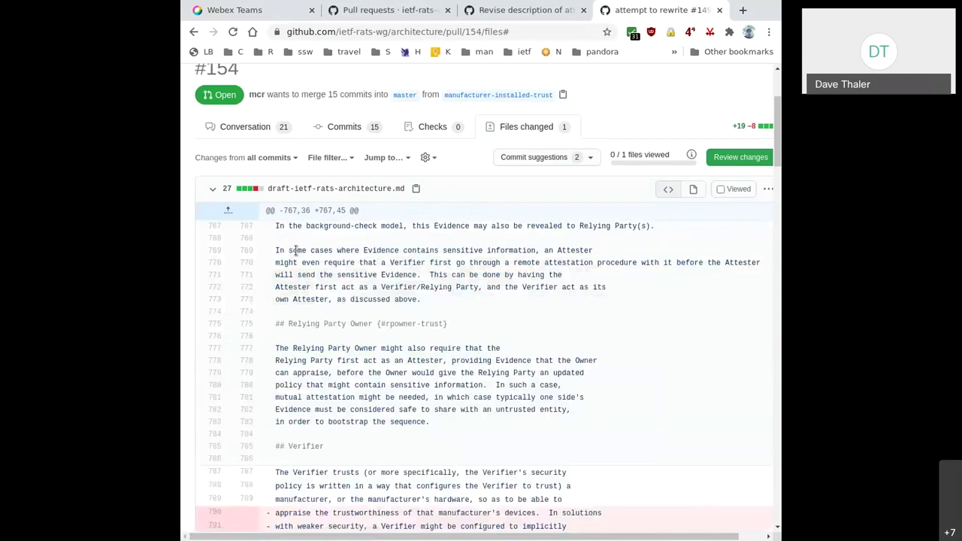
pyautogui.click(228, 210)
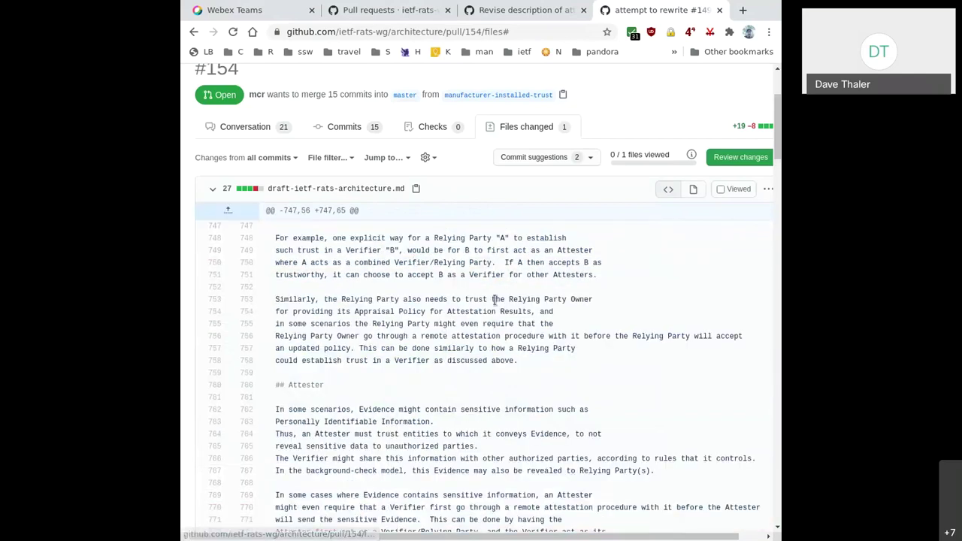
pyautogui.click(227, 210)
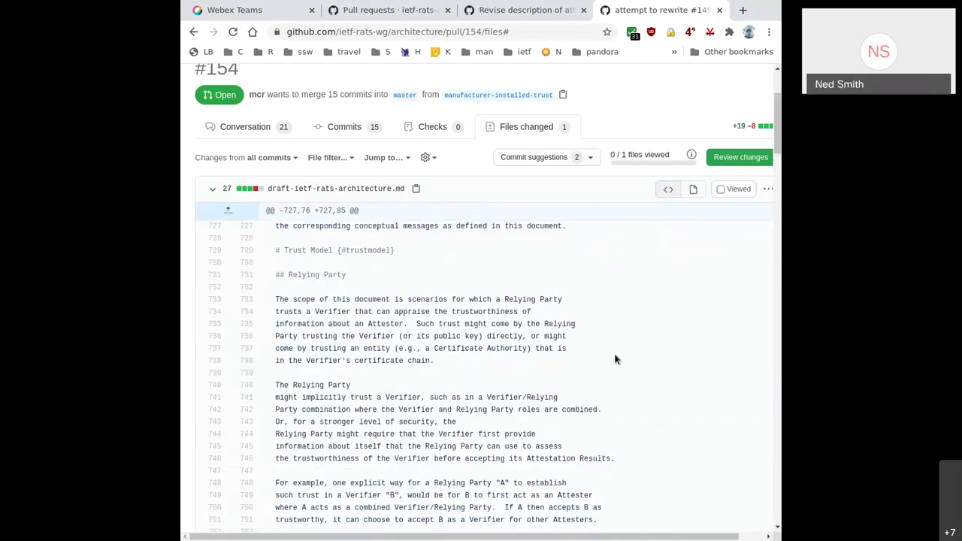
pyautogui.scroll(-10, 616, 358)
pyautogui.scroll(-2, 538, 290)
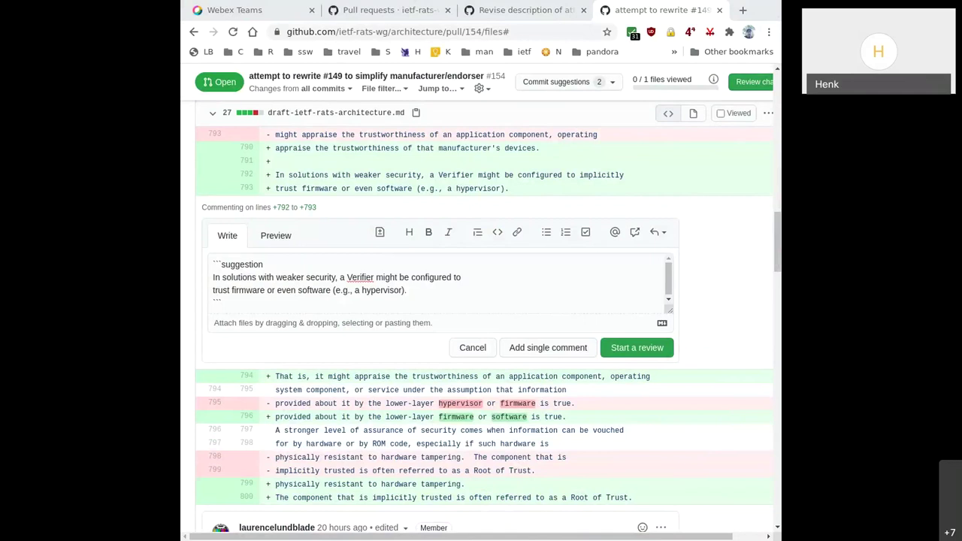
pyautogui.scroll(3, 307, 311)
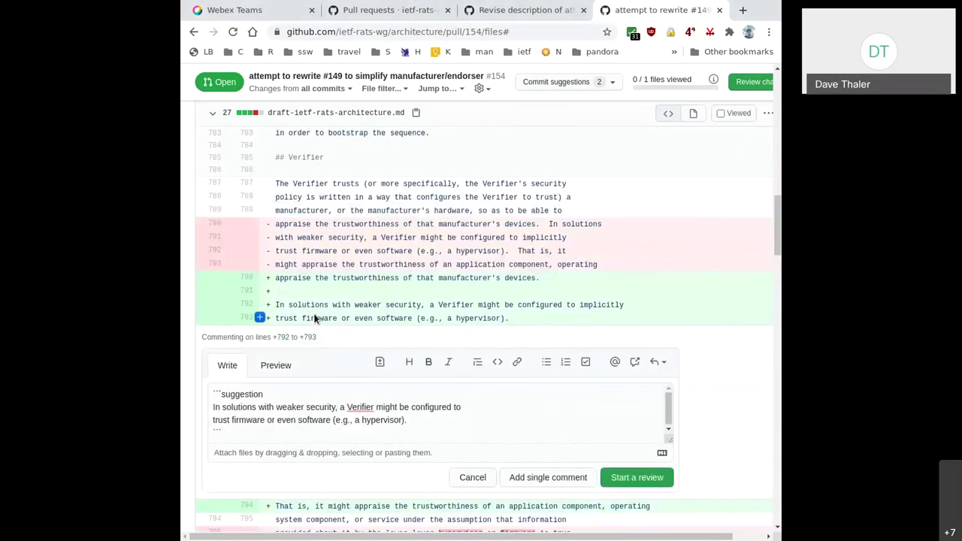
pyautogui.scroll(1, 314, 320)
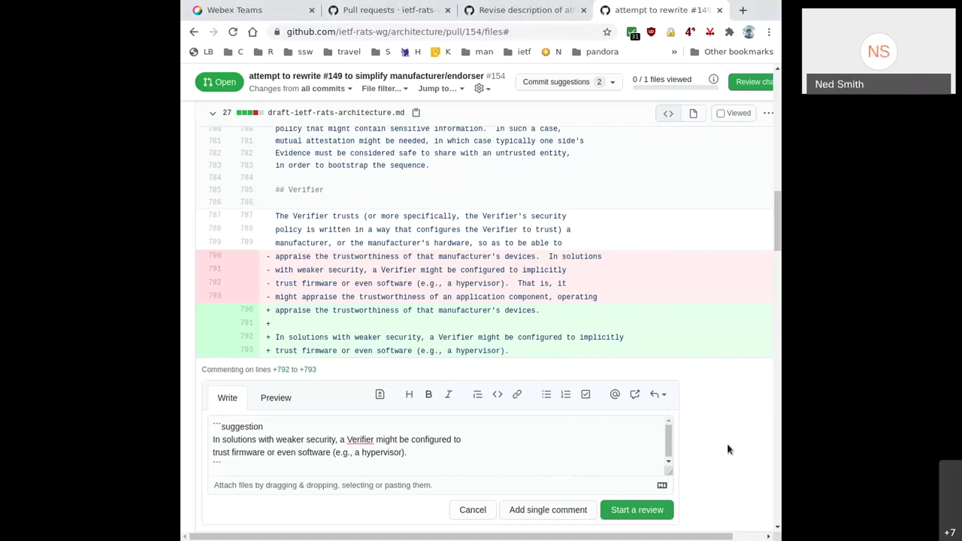
# Step: Highlight the sentence on lines 794–796, from "That is, it might appraise" through "is true.", to examine it below the draft suggestion
pyautogui.click(472, 439)
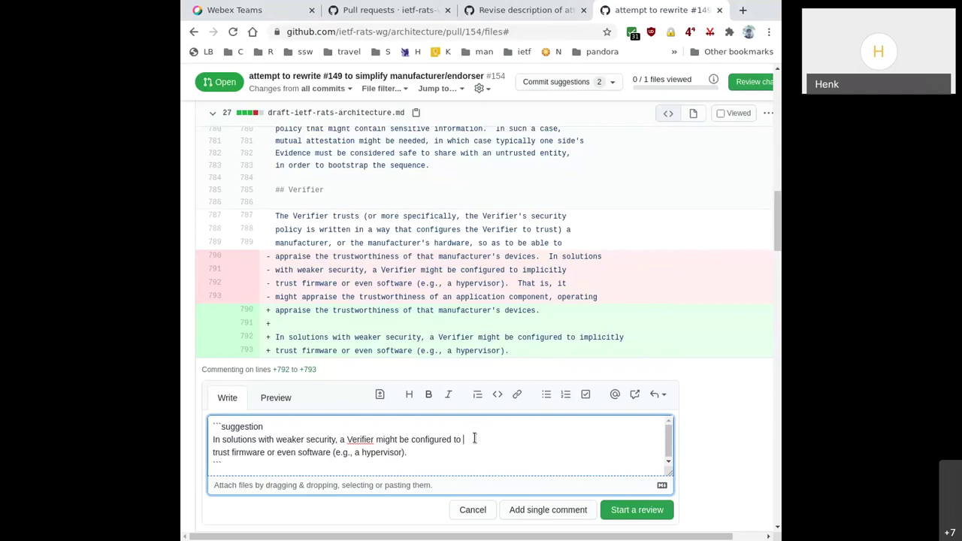
pyautogui.scroll(-2, 726, 419)
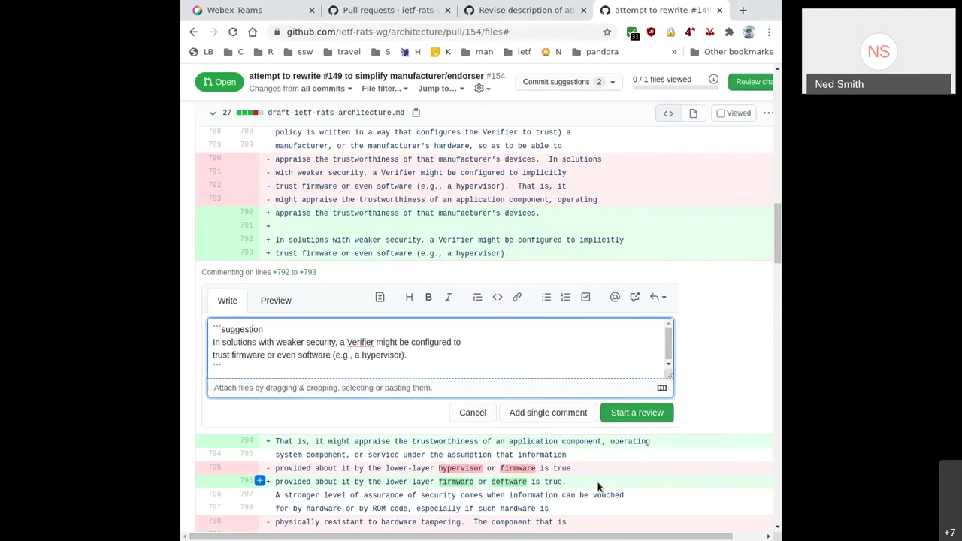
pyautogui.moveTo(572, 486); pyautogui.dragTo(329, 443)
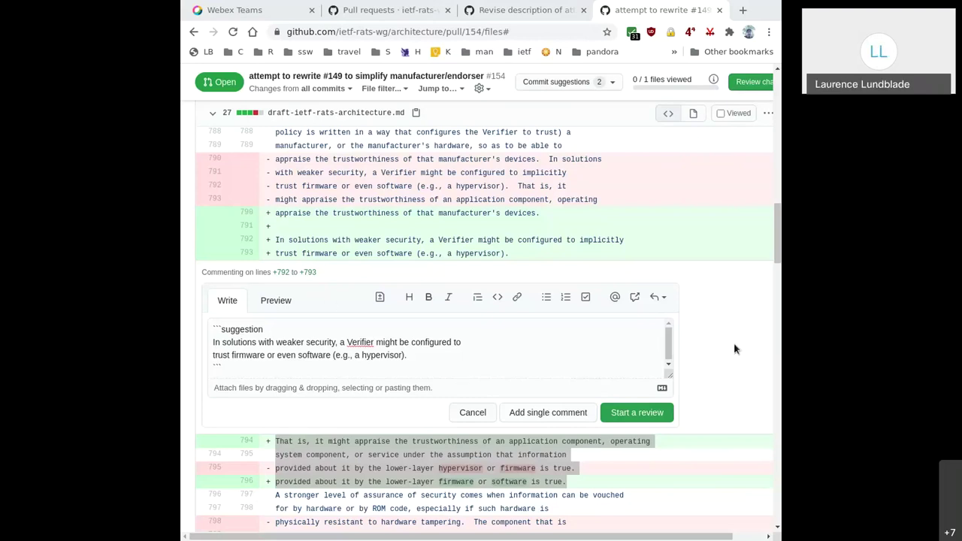
pyautogui.hotkey('alt', 'Tab')
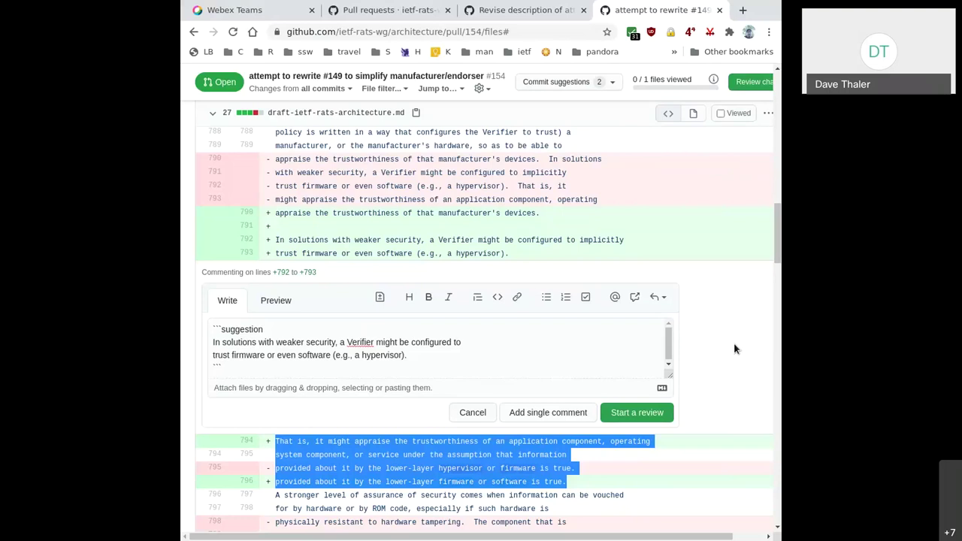
# Step: In the draft suggestion for lines 792–793, insert "some" before "solutions" and delete "with weaker security,"
pyautogui.click(220, 340)
pyautogui.write('some')
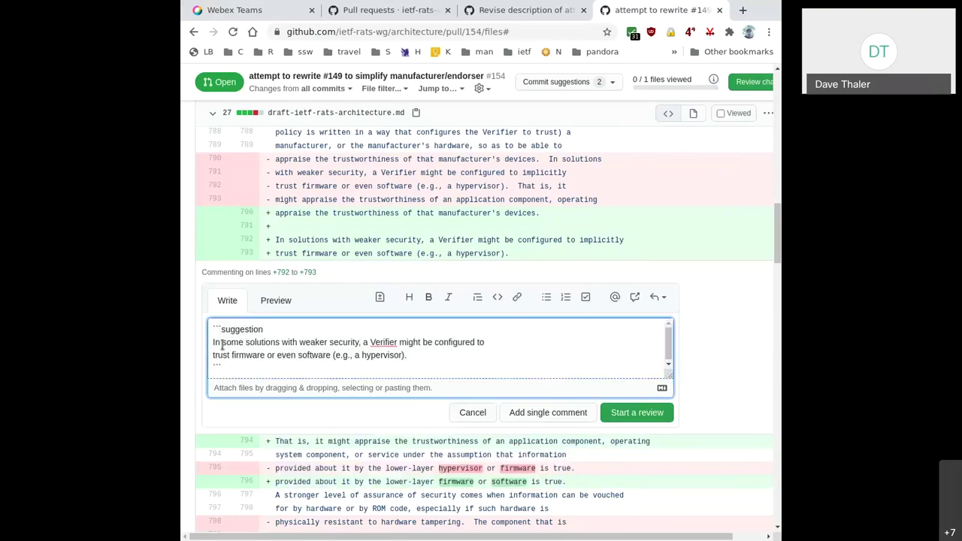
pyautogui.hotkey('shift', 'Right')
pyautogui.hotkey('shift', 'Right')
pyautogui.hotkey('shift', 'Right')
pyautogui.hotkey('shift', 'Right')
pyautogui.hotkey('shift', 'Right')
pyautogui.hotkey('shift', 'Right')
pyautogui.hotkey('shift', 'Right')
pyautogui.hotkey('shift', 'Right')
pyautogui.hotkey('shift', 'Right')
pyautogui.hotkey('shift', 'Right')
pyautogui.hotkey('shift', 'Right')
pyautogui.hotkey('shift', 'Right')
pyautogui.hotkey('shift', 'Right')
pyautogui.hotkey('shift', 'Right')
pyautogui.hotkey('shift', 'Right')
pyautogui.hotkey('shift', 'Right')
pyautogui.hotkey('shift', 'Right')
pyautogui.hotkey('shift', 'Right')
pyautogui.hotkey('shift', 'Right')
pyautogui.hotkey('shift', 'Right')
pyautogui.hotkey('shift', 'Right')
pyautogui.hotkey('shift', 'Right')
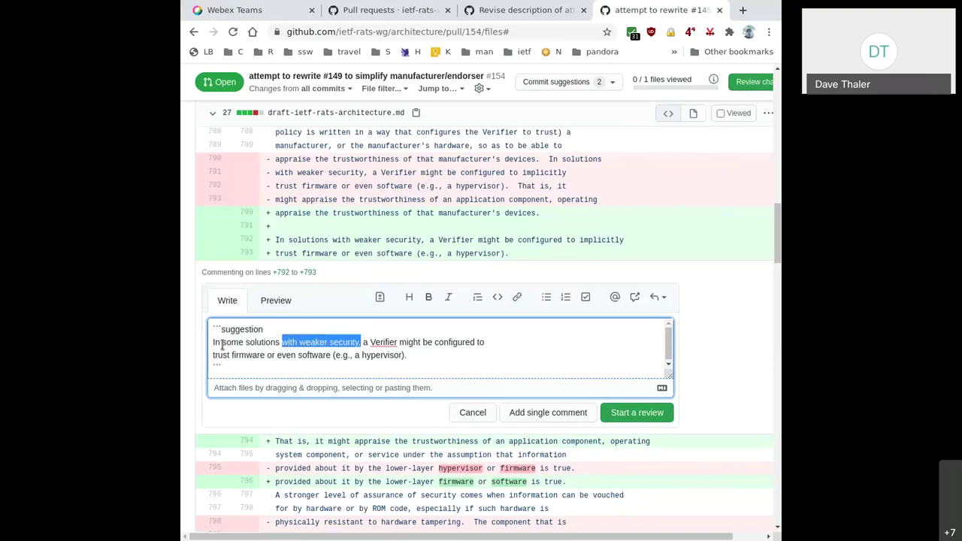
pyautogui.press('BackSpace')
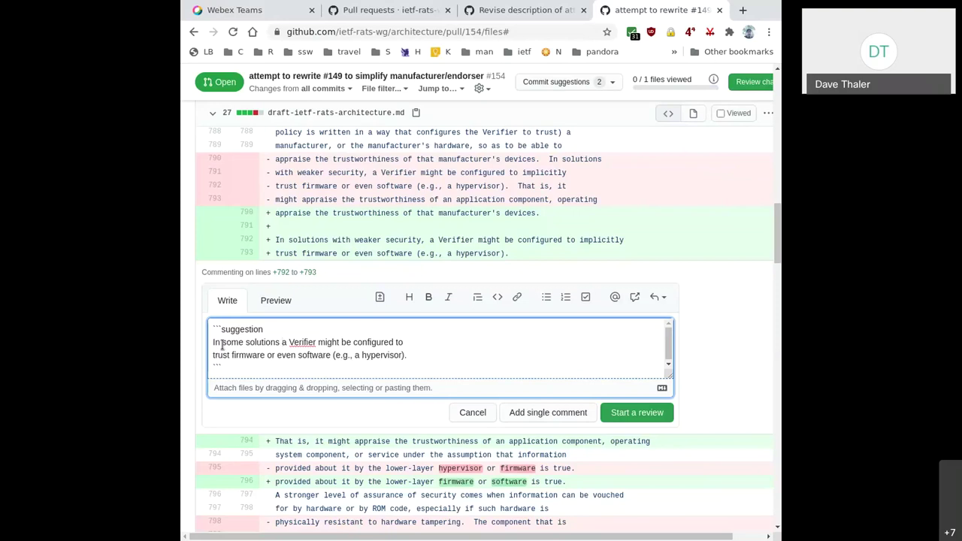
# Step: Add "directly" after "configured to" and "of a specific device." after "(e.g., a hypervisor)", and post the suggestion as a single comment
pyautogui.write('directly')
pyautogui.press('Down')
pyautogui.press('BackSpace')
pyautogui.write('of a specific device.')
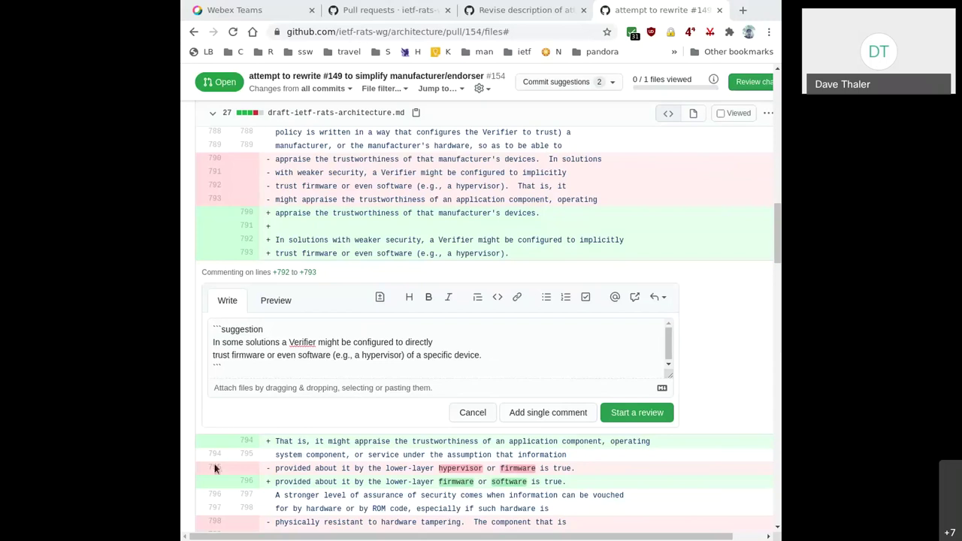
pyautogui.click(516, 415)
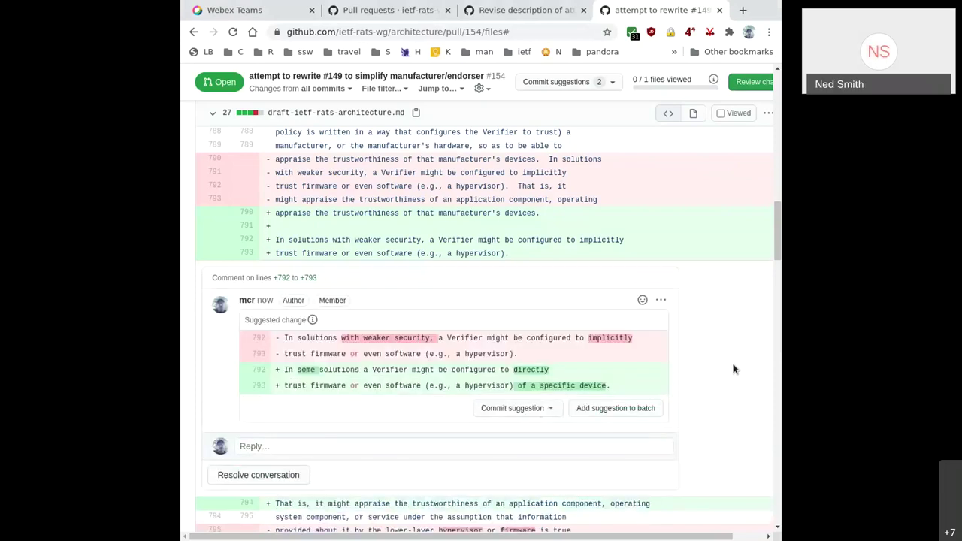
# Step: Reload the pull request's changed files and review the comments and suggestions from lines 792–793 down to line 800
pyautogui.click(232, 32)
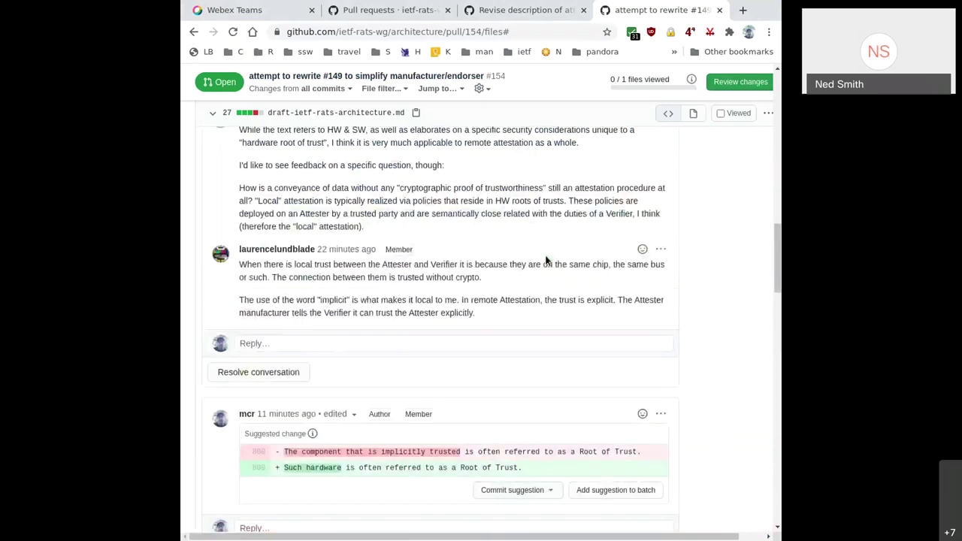
pyautogui.scroll(3, 601, 365)
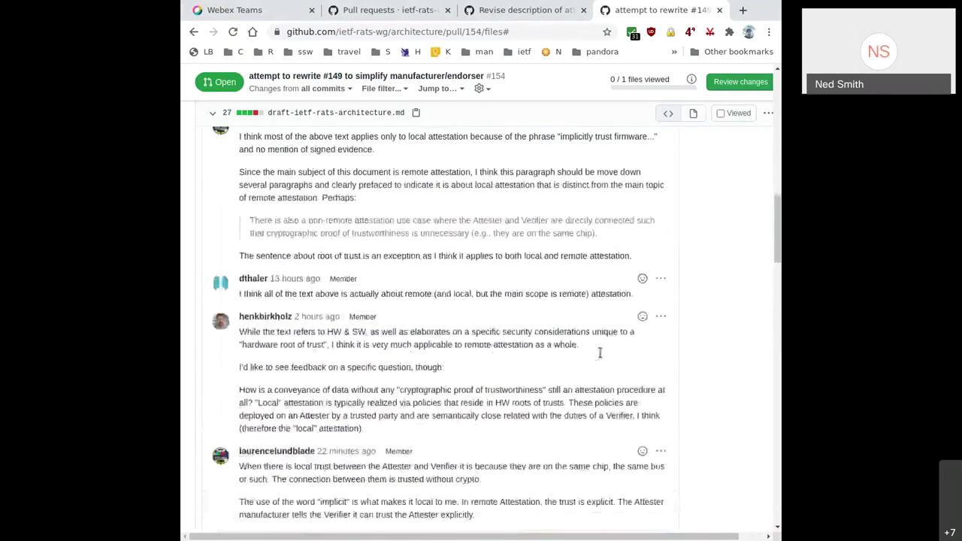
pyautogui.scroll(5, 599, 352)
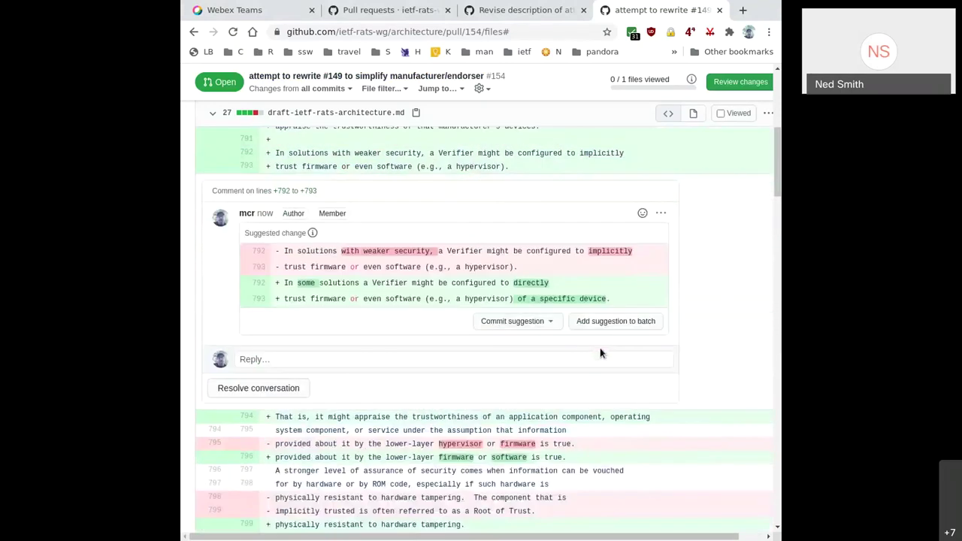
pyautogui.scroll(2, 601, 352)
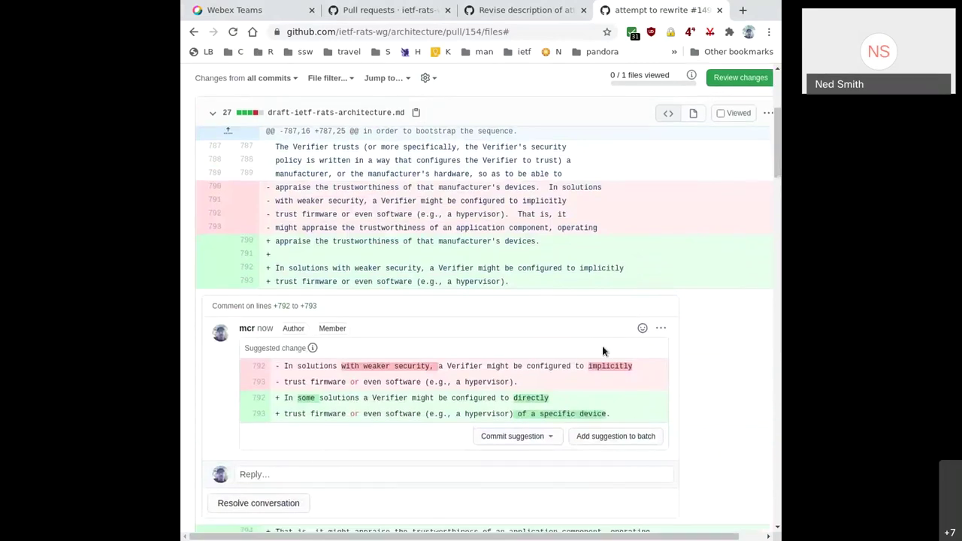
pyautogui.scroll(-4, 601, 345)
pyautogui.scroll(-2, 602, 346)
pyautogui.scroll(-7, 607, 348)
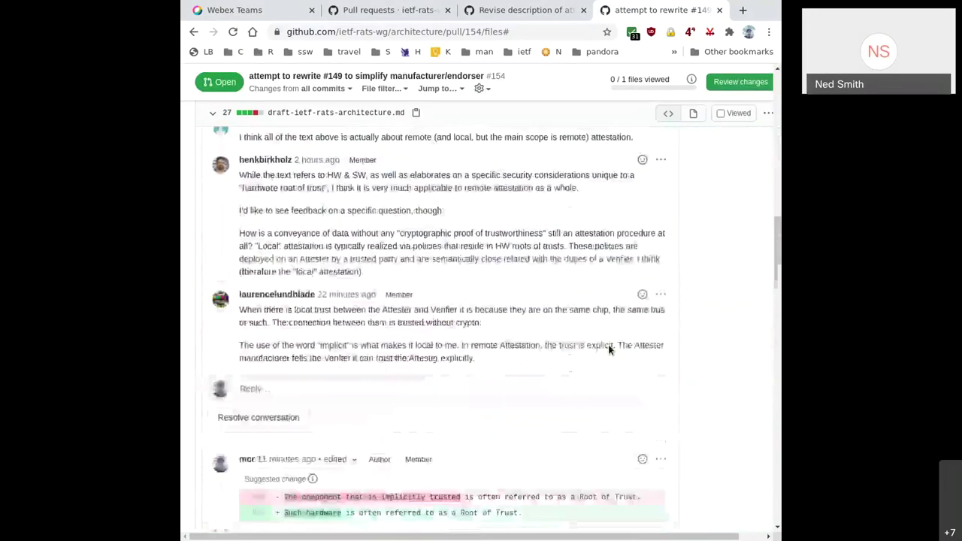
pyautogui.scroll(-2, 613, 349)
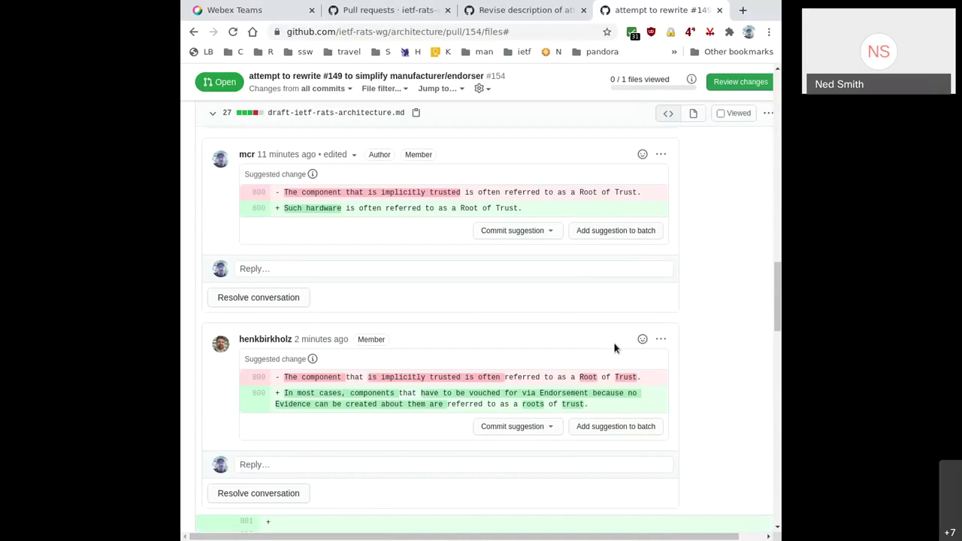
# Step: Return to the posted suggestion for lines 792–793 and highlight "of a specific device" to examine the added wording
pyautogui.scroll(10, 609, 346)
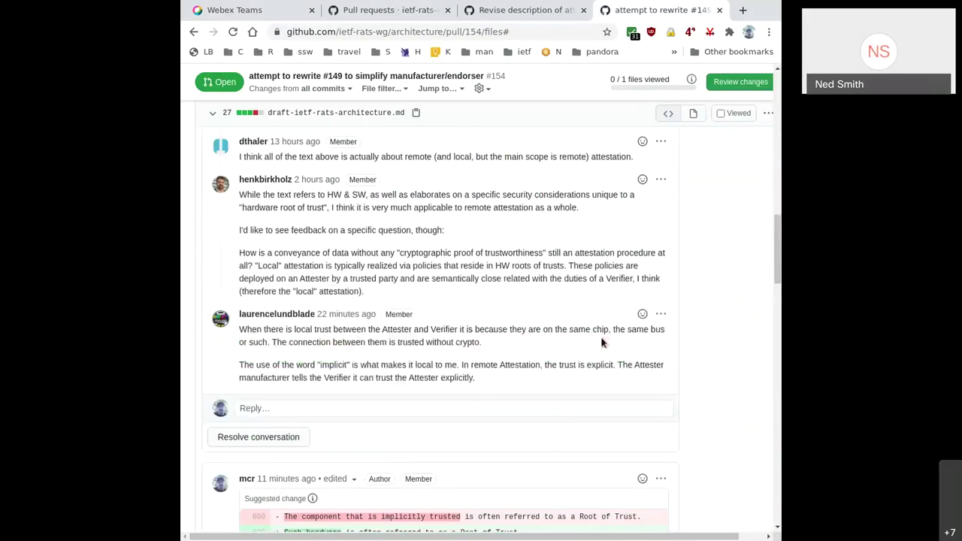
pyautogui.scroll(3, 601, 341)
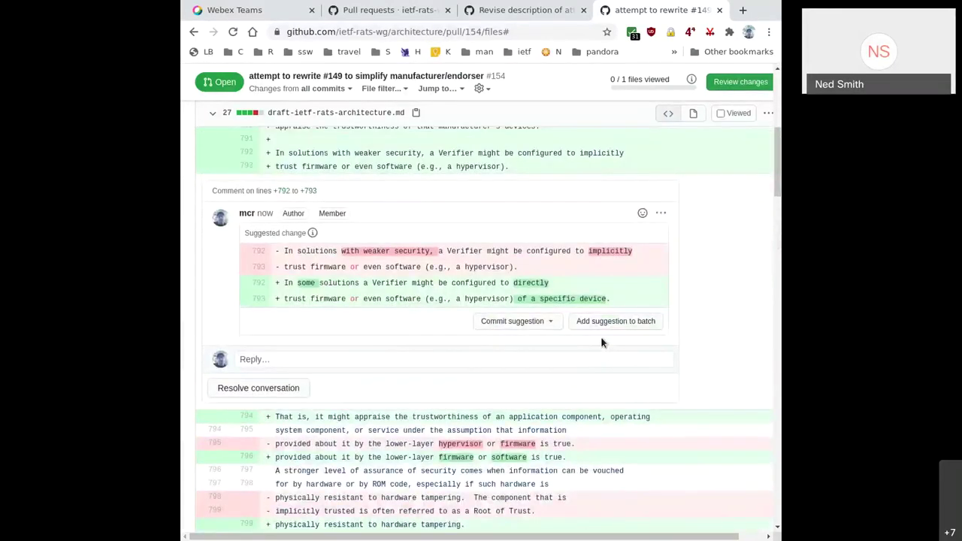
pyautogui.scroll(1, 699, 323)
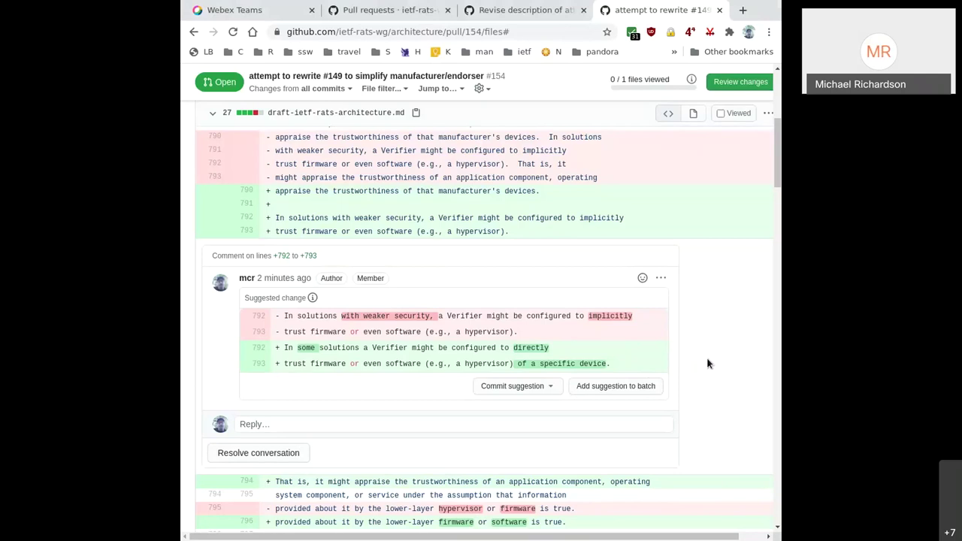
pyautogui.moveTo(514, 363); pyautogui.dragTo(598, 363)
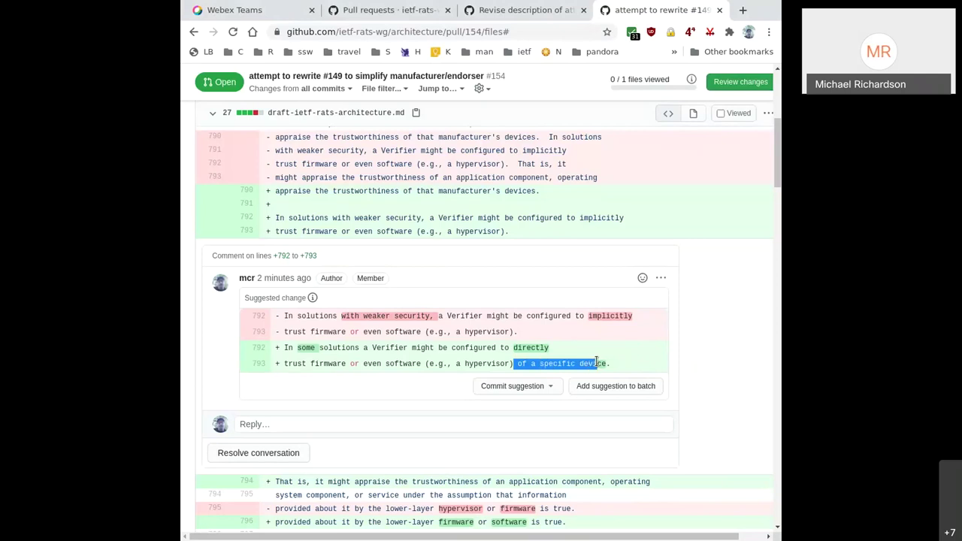
pyautogui.click(714, 339)
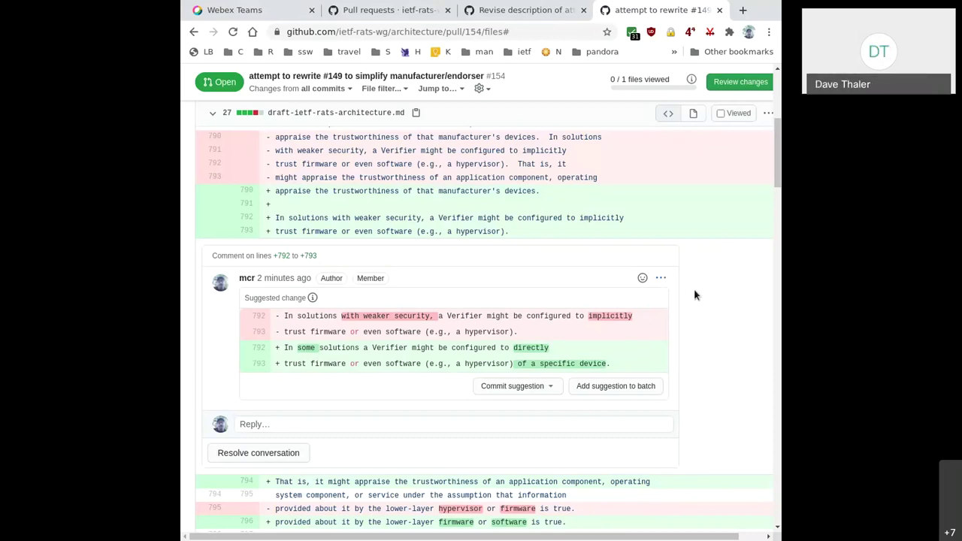
# Step: Examine the line 800 suggestion starting "In most cases, components", highlighting "roots of trust" and "Endorsement" in its wording
pyautogui.scroll(-5, 694, 295)
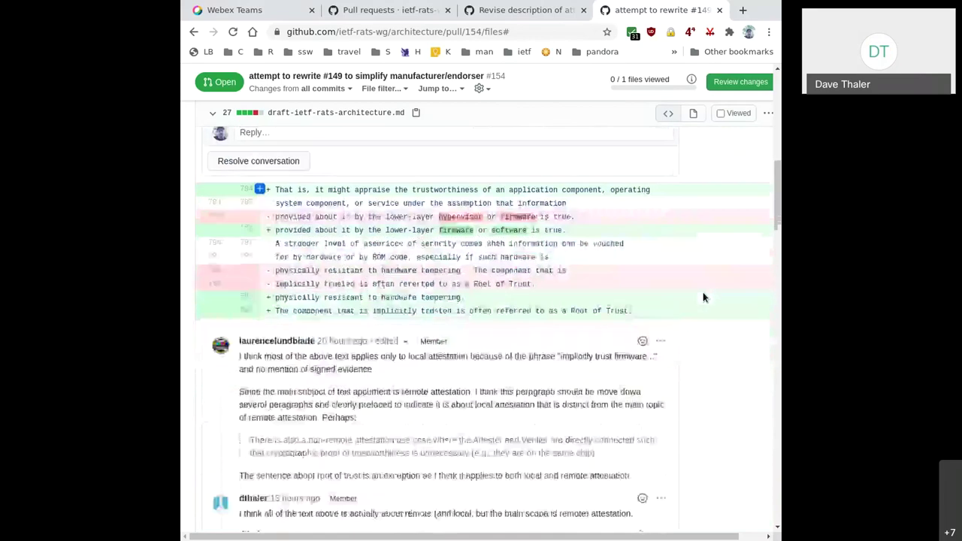
pyautogui.scroll(-9, 703, 297)
pyautogui.scroll(-3, 704, 297)
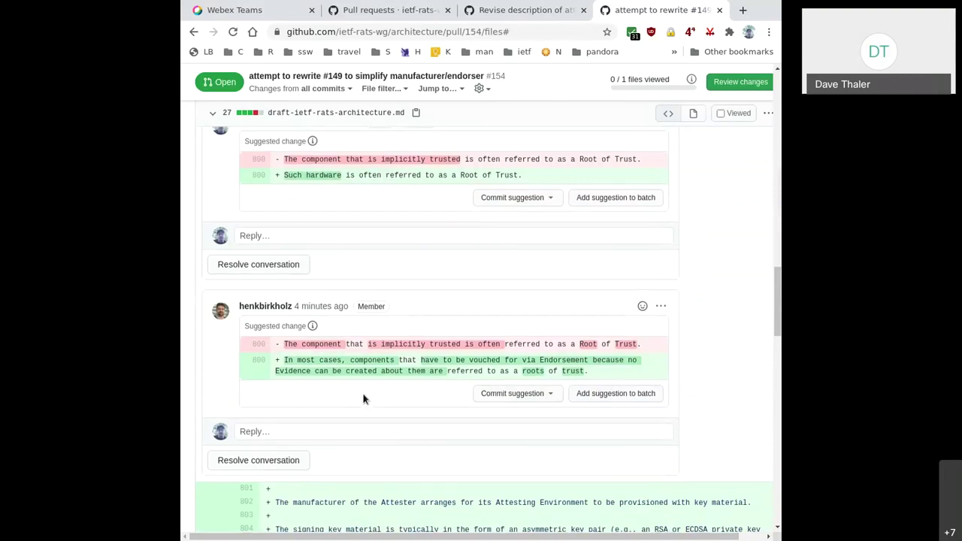
pyautogui.scroll(-1, 377, 396)
pyautogui.scroll(1, 377, 396)
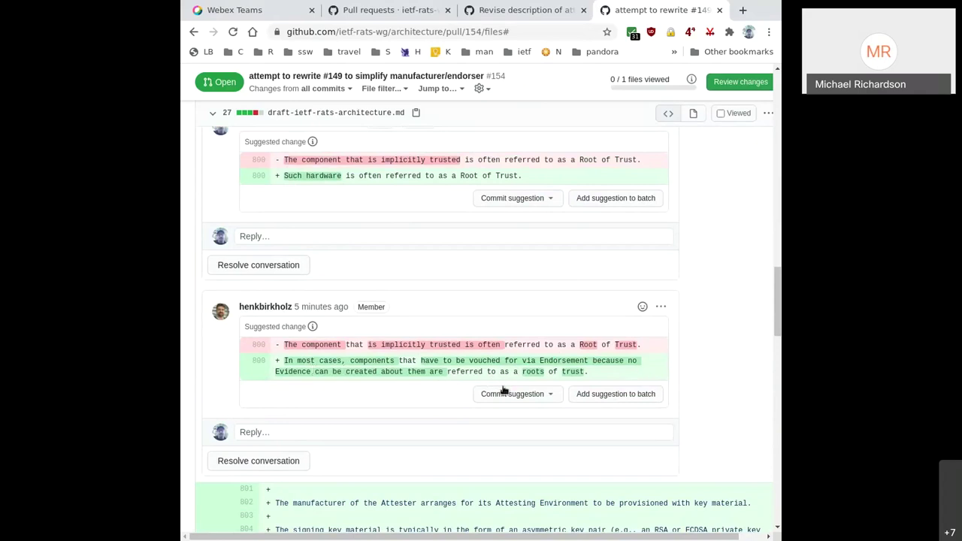
pyautogui.moveTo(527, 372); pyautogui.dragTo(584, 371)
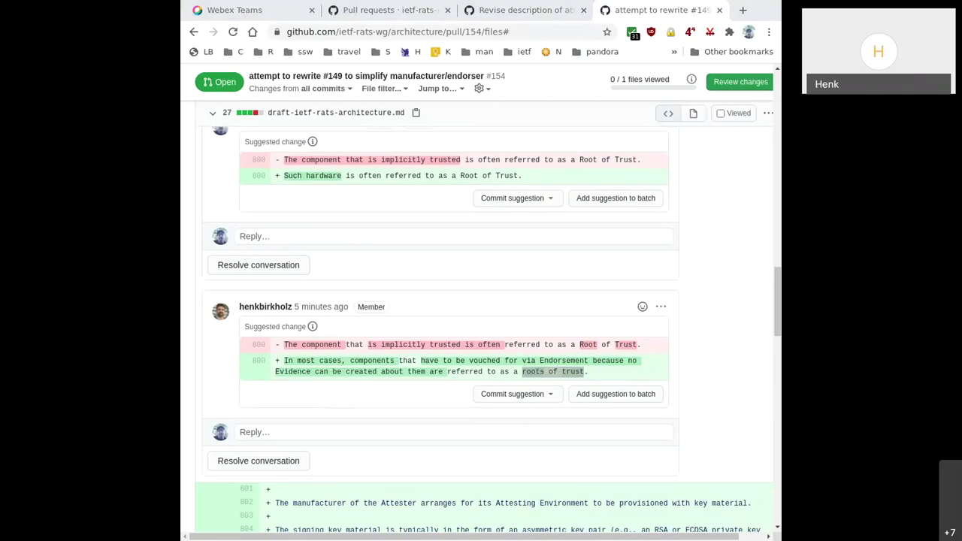
pyautogui.hotkey('alt', 'Tab')
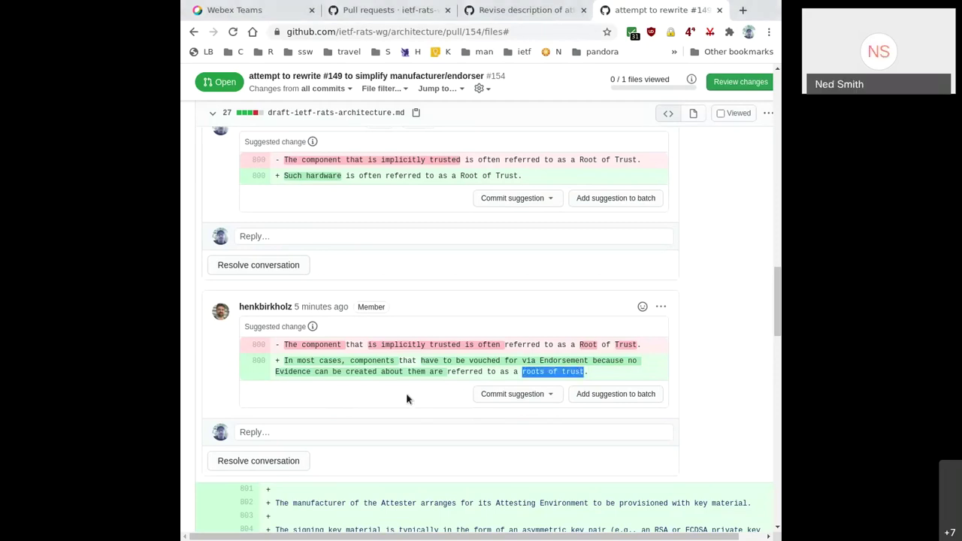
pyautogui.doubleClick(539, 361)
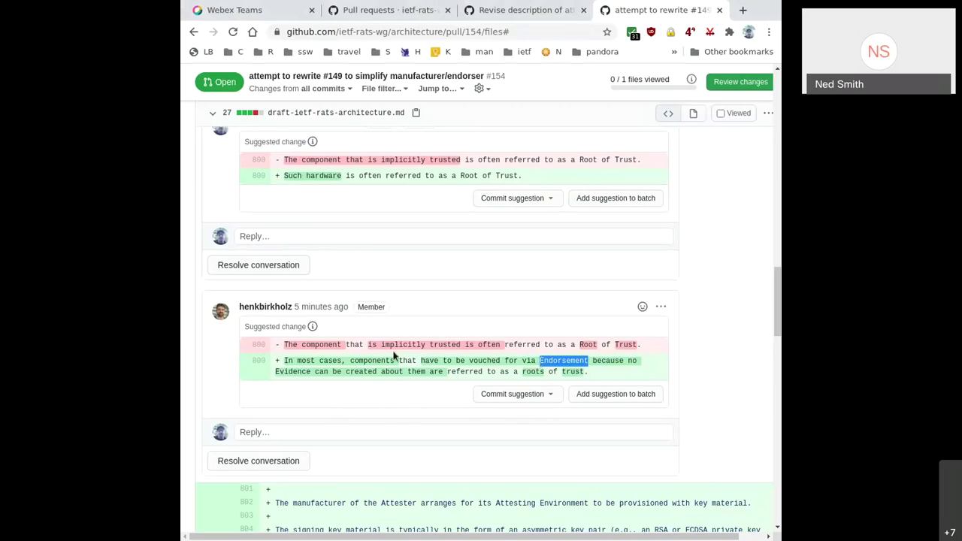
pyautogui.scroll(1, 664, 197)
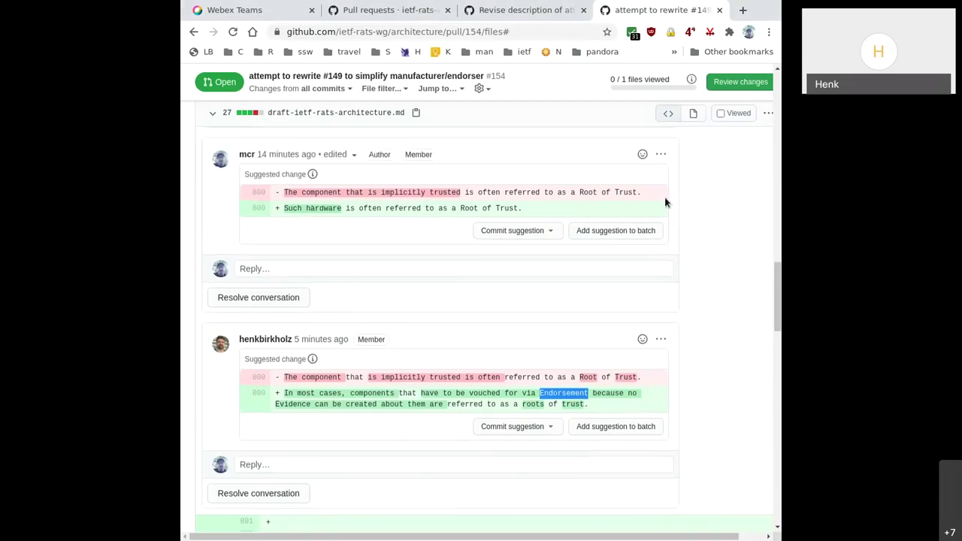
pyautogui.click(662, 155)
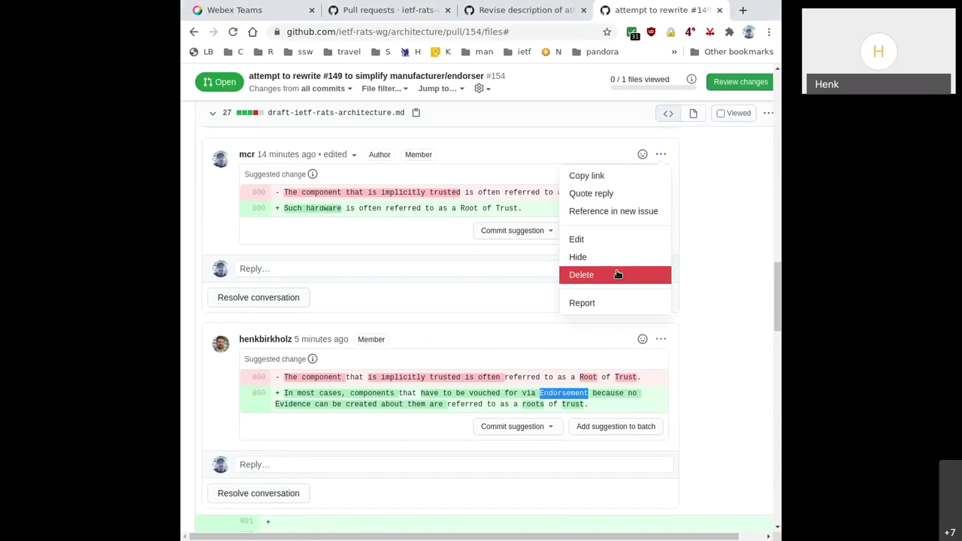
pyautogui.click(711, 262)
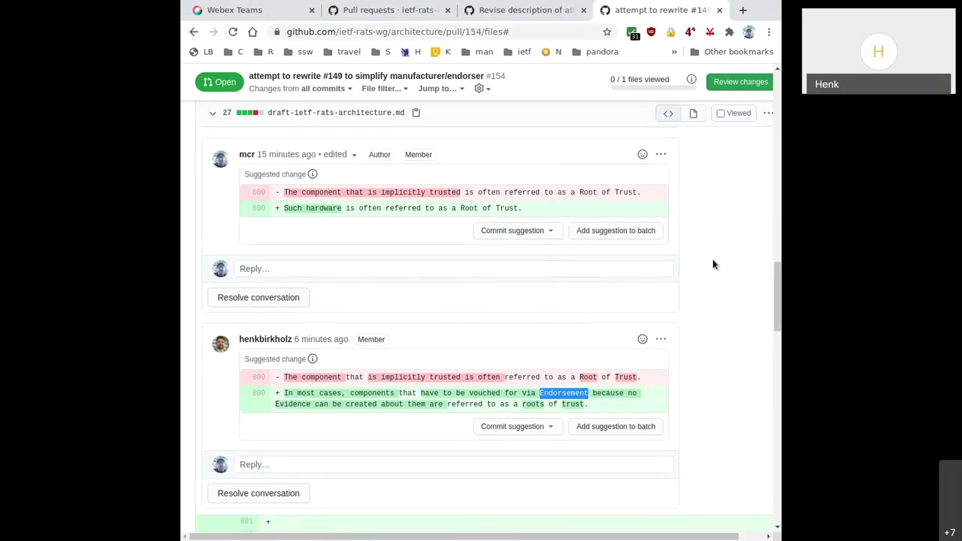
# Step: Highlight the word "components" in the line 800 suggestion that begins "In most cases" to examine it
pyautogui.doubleClick(366, 393)
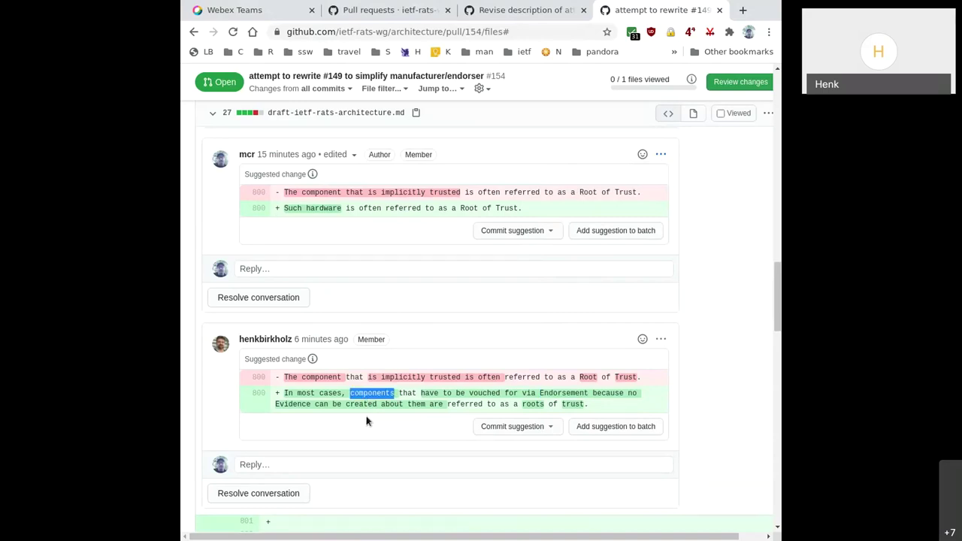
pyautogui.doubleClick(371, 393)
pyautogui.hotkey('alt', 'Tab')
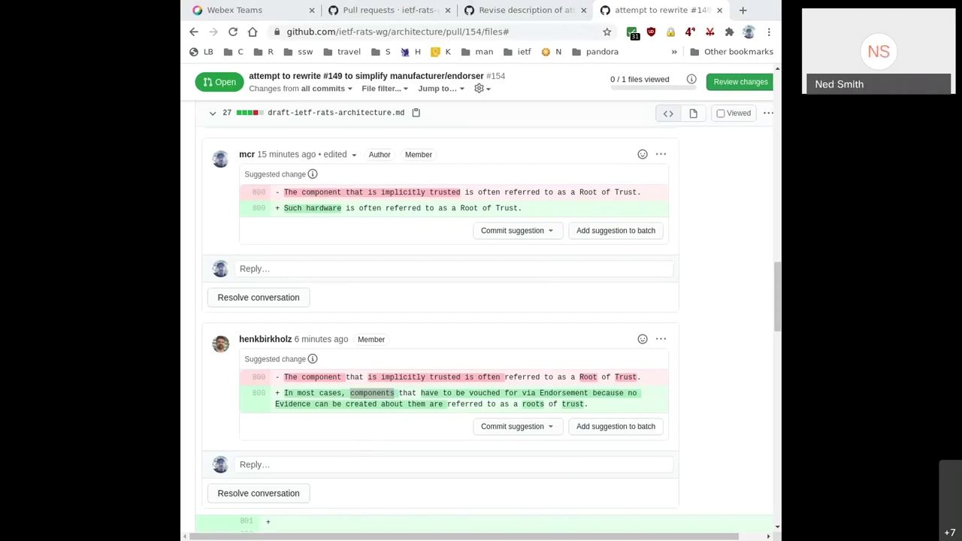
pyautogui.hotkey('alt', 'Tab')
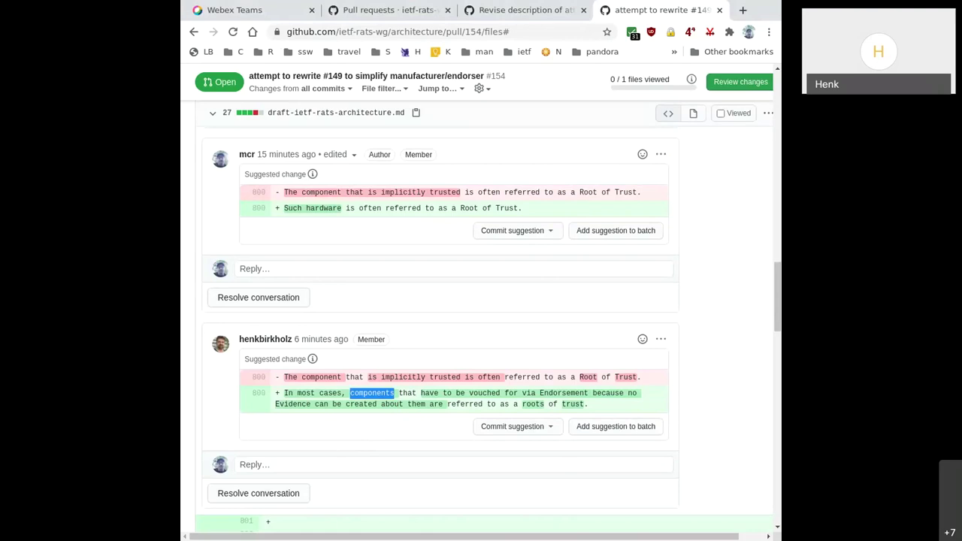
pyautogui.hotkey('alt', 'Tab')
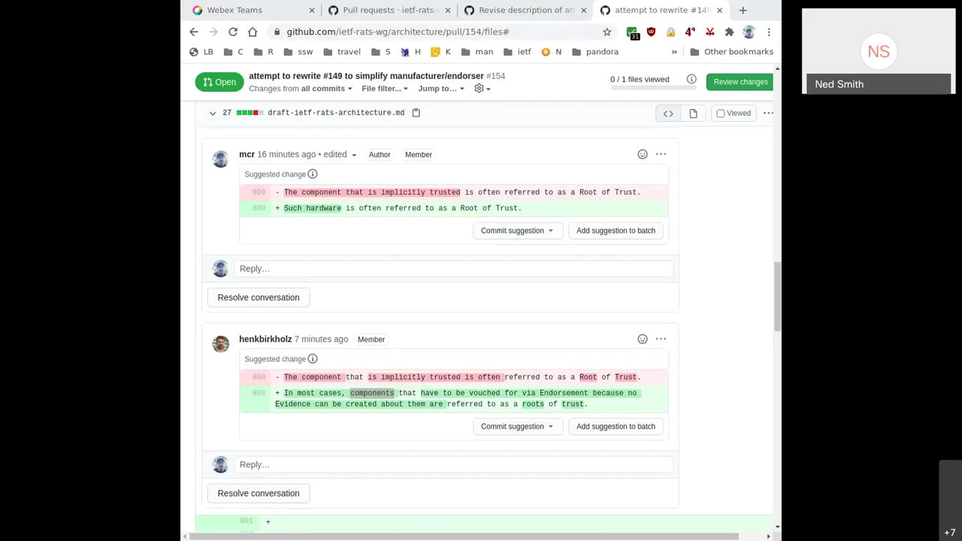
pyautogui.hotkey('alt', 'Tab')
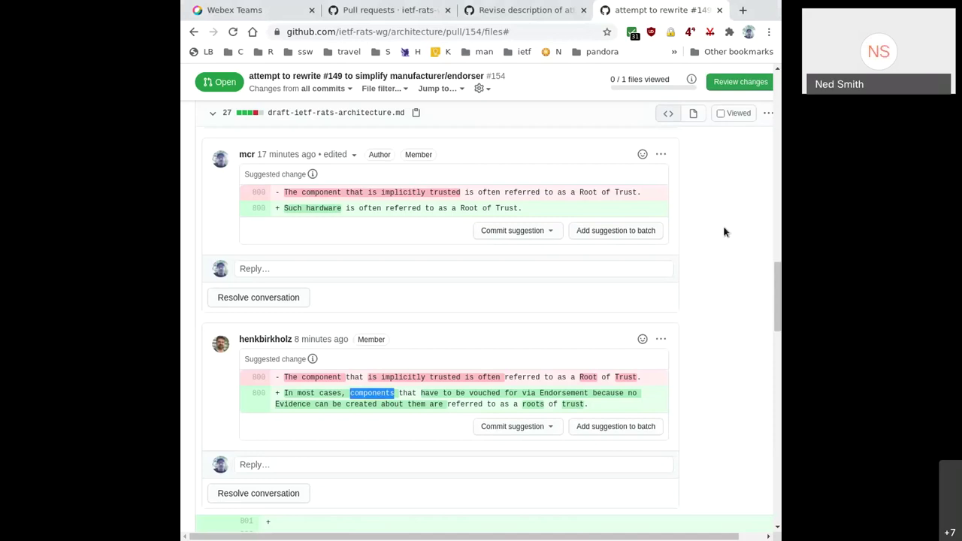
# Step: Delete the line 800 suggestion that replaces "The component that is implicitly trusted" with "Such hardware"
pyautogui.scroll(-4, 712, 314)
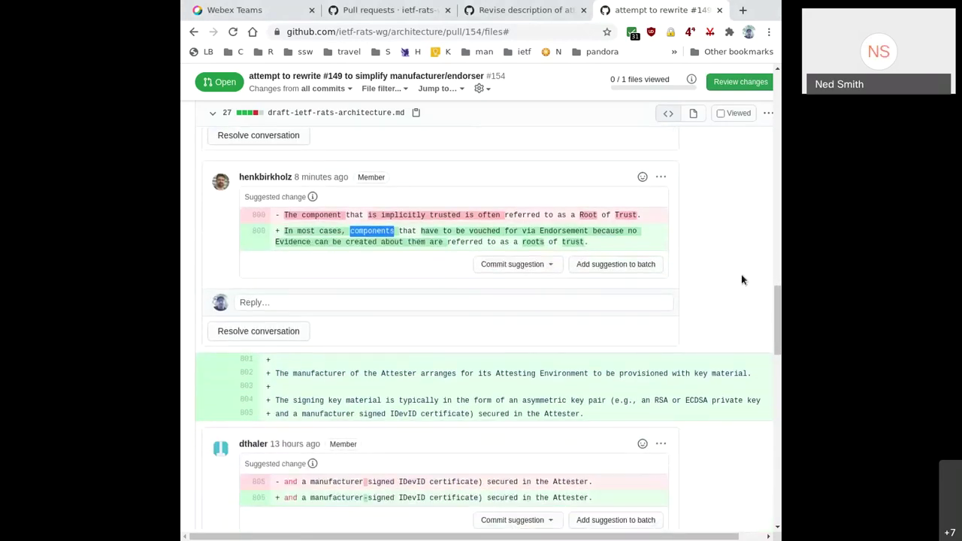
pyautogui.scroll(-4, 741, 279)
pyautogui.scroll(-6, 740, 280)
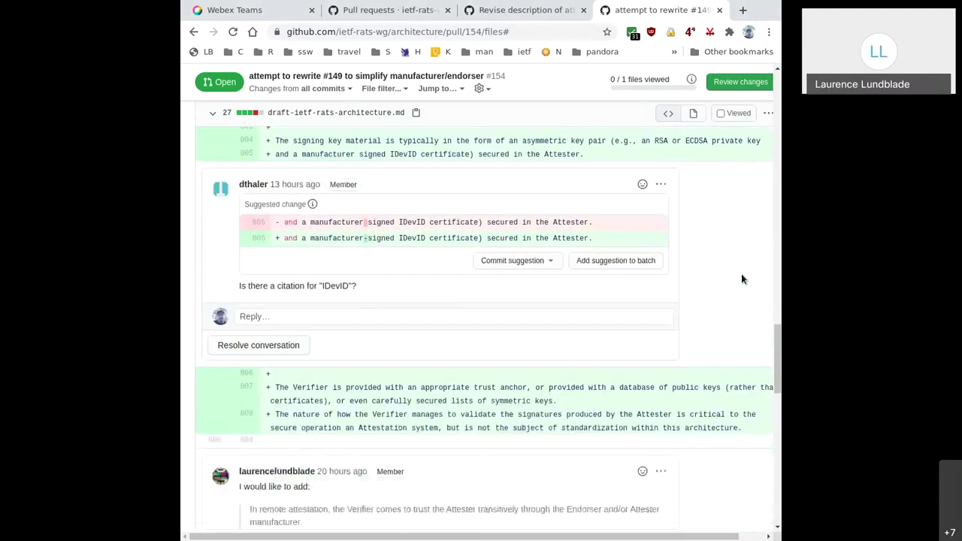
pyautogui.scroll(3, 741, 280)
pyautogui.scroll(10, 741, 279)
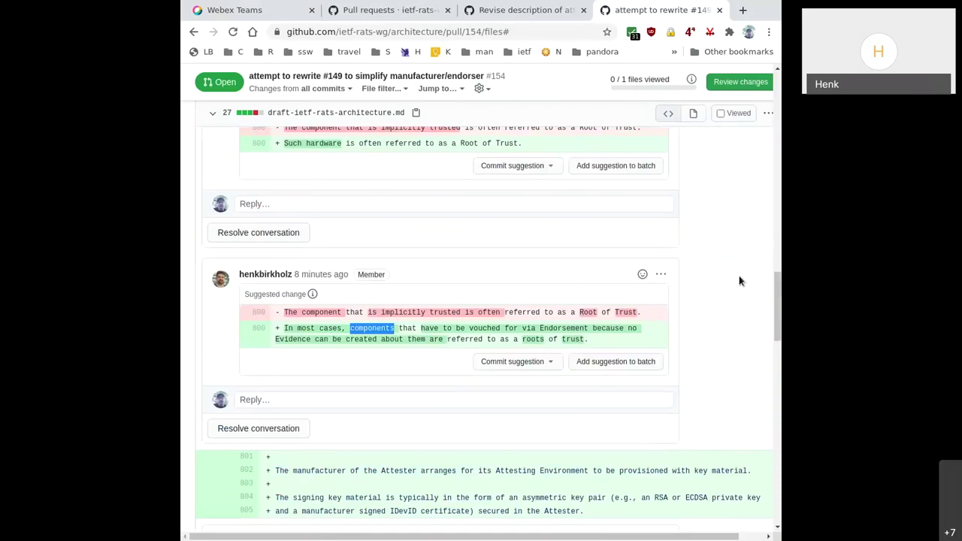
pyautogui.scroll(3, 721, 269)
pyautogui.click(661, 187)
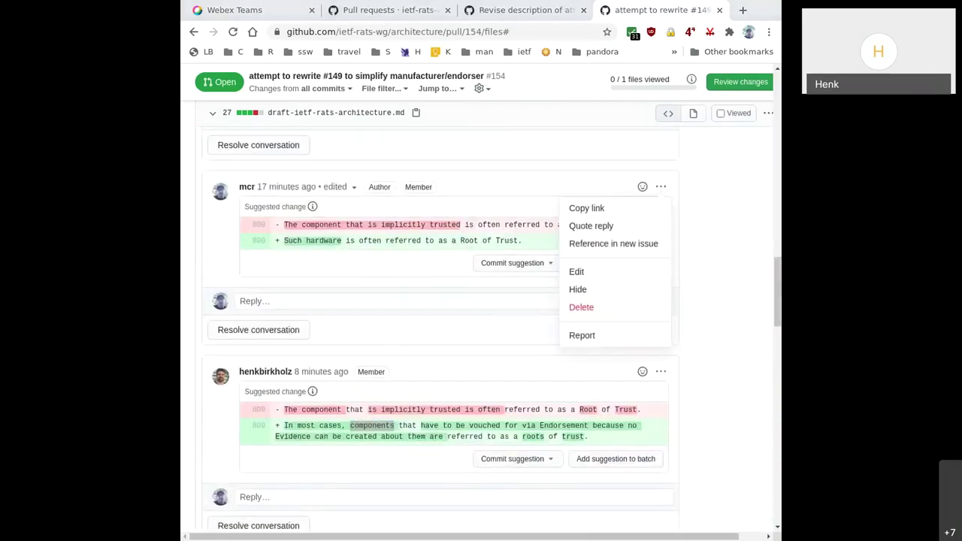
pyautogui.click(623, 311)
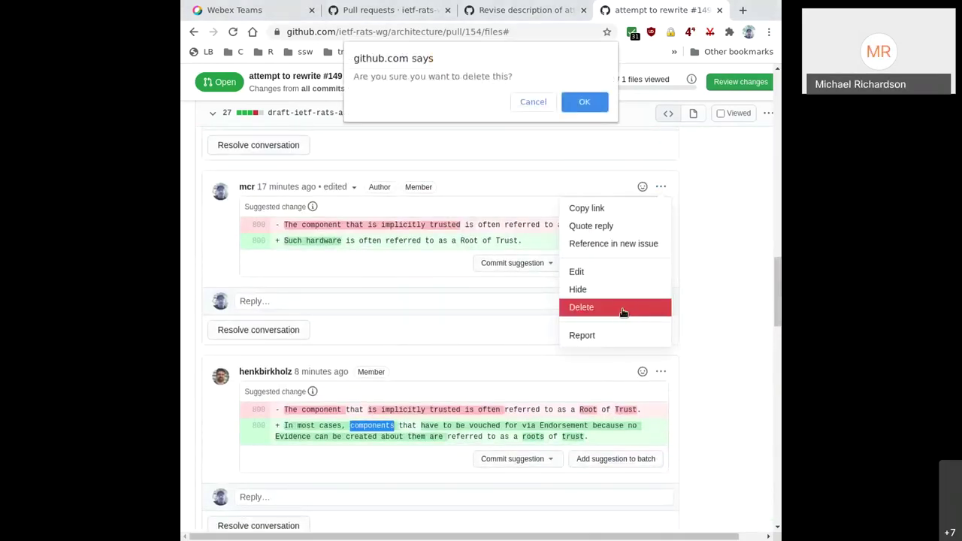
pyautogui.click(573, 100)
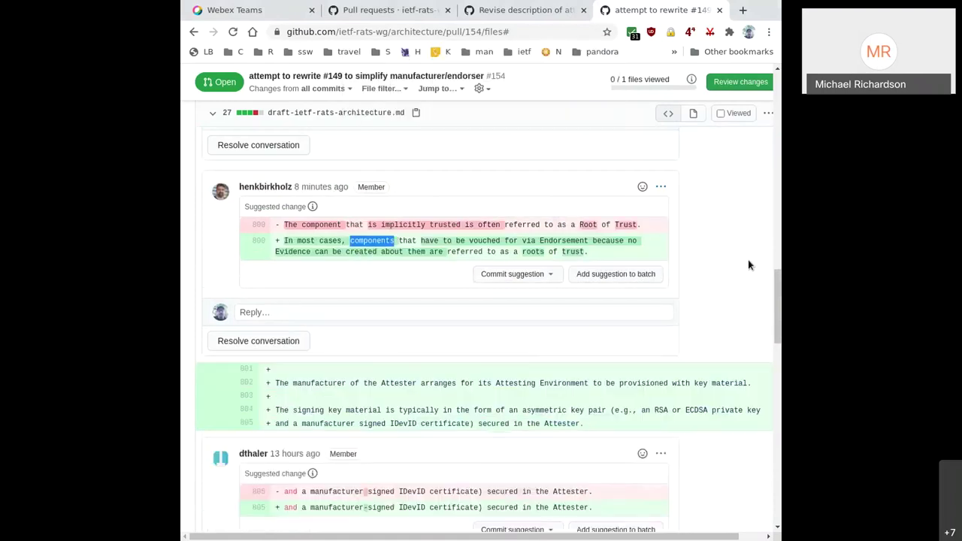
# Step: Add the line 805 suggestion hyphenating "manufacturer-signed" to the commit batch and look through the rest of the diff
pyautogui.scroll(-1, 740, 277)
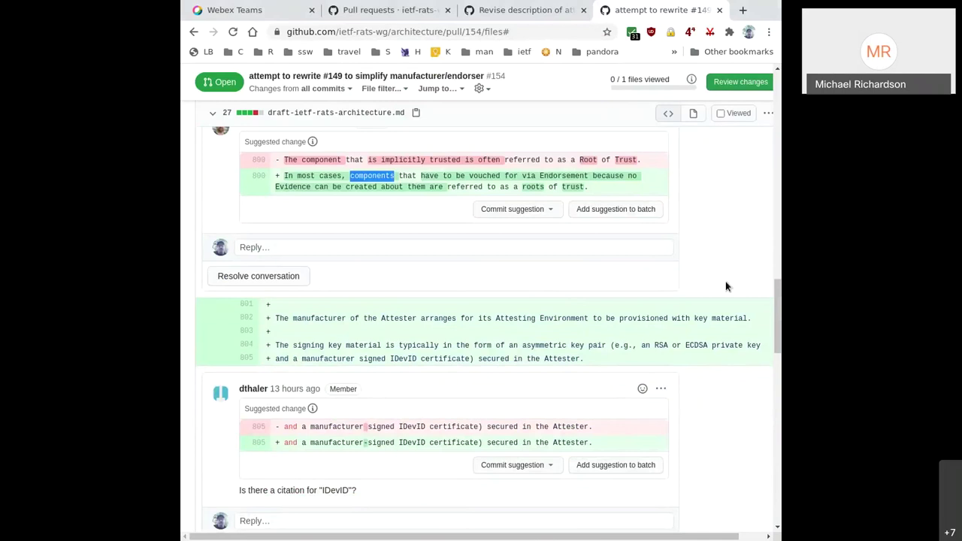
pyautogui.scroll(-3, 725, 284)
pyautogui.click(604, 271)
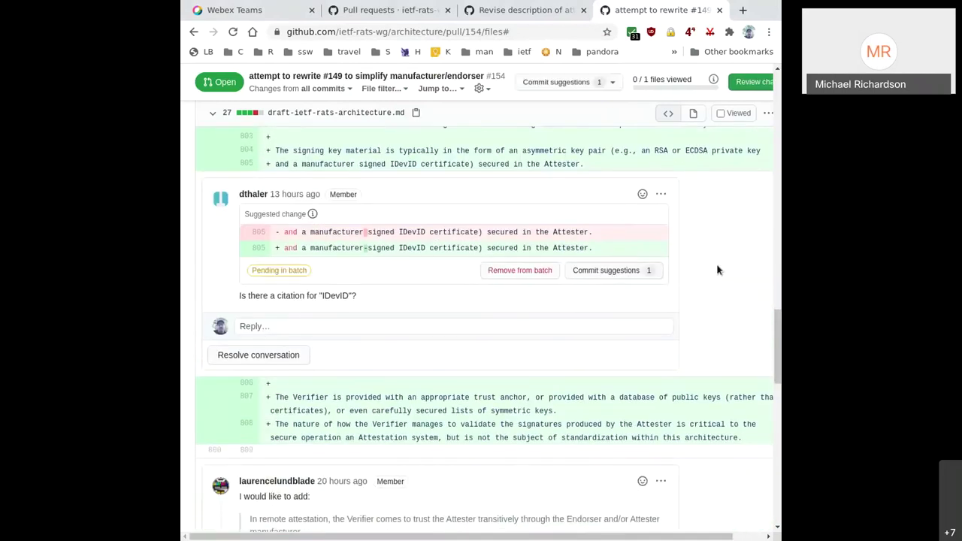
pyautogui.scroll(-7, 717, 270)
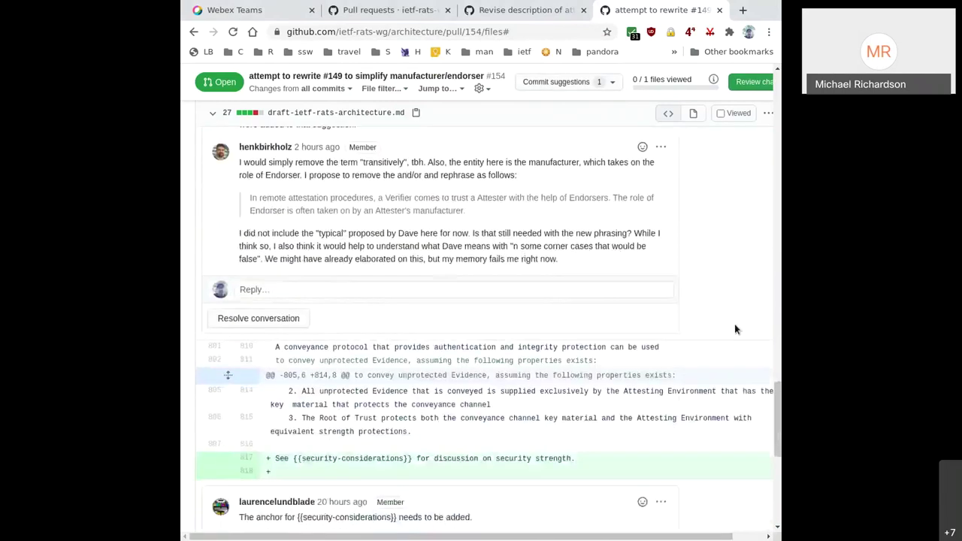
pyautogui.scroll(-6, 734, 324)
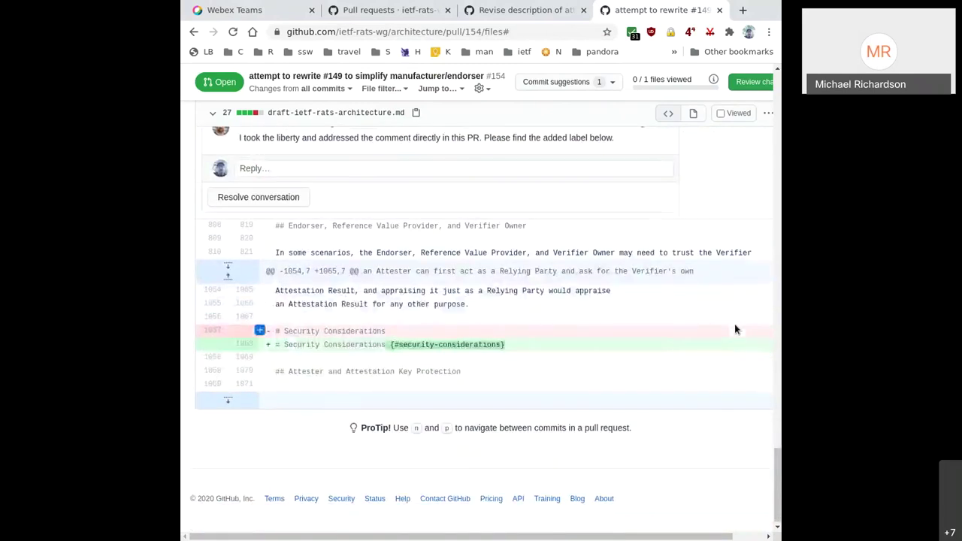
# Step: Examine the comment threads around lines 800 to 809, including the proposals on how a Verifier comes to trust an Attester
pyautogui.scroll(12, 734, 324)
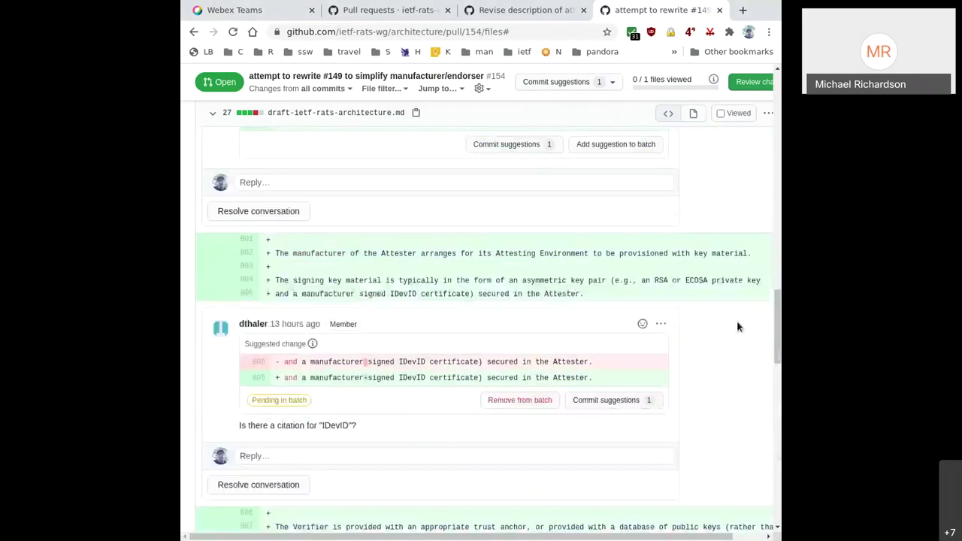
pyautogui.scroll(6, 737, 326)
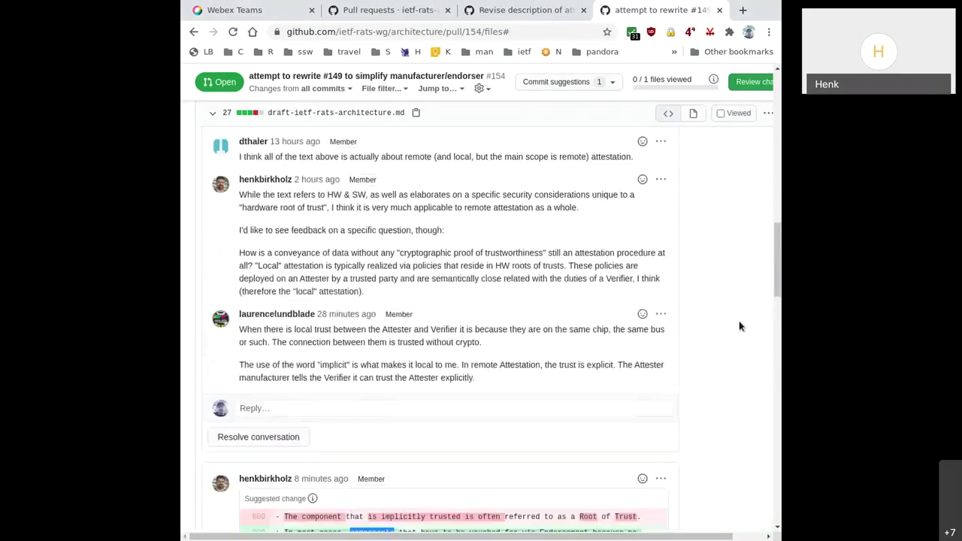
pyautogui.scroll(3, 738, 326)
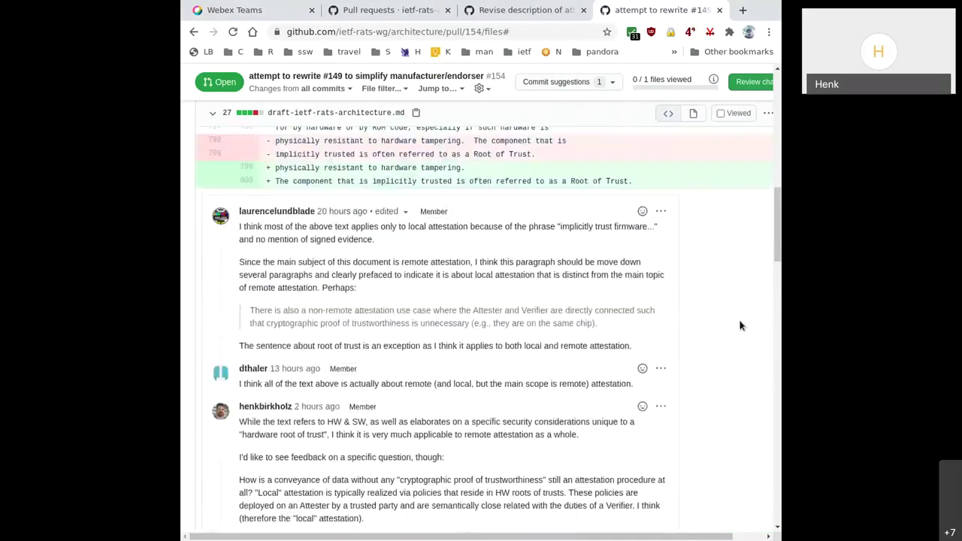
pyautogui.scroll(-1, 739, 325)
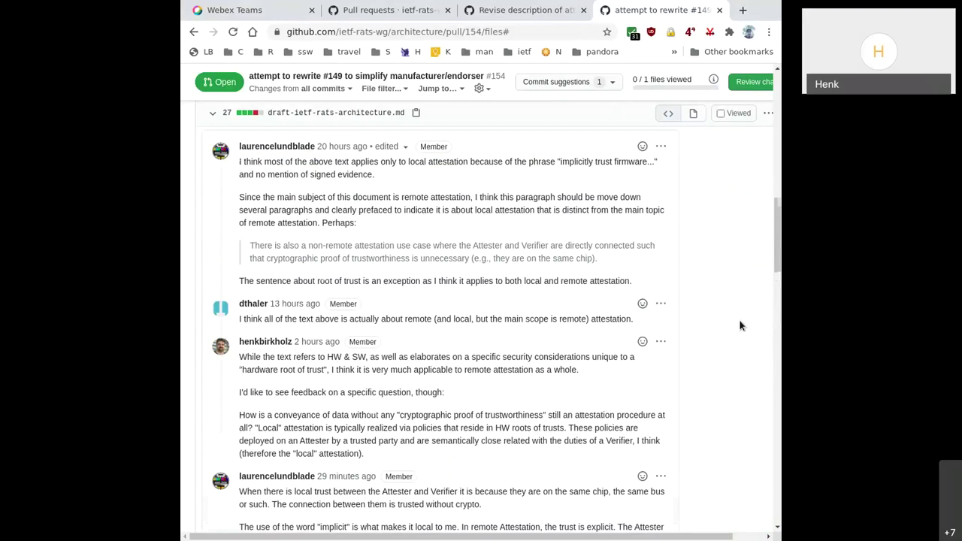
pyautogui.scroll(-5, 740, 325)
pyautogui.scroll(-4, 741, 324)
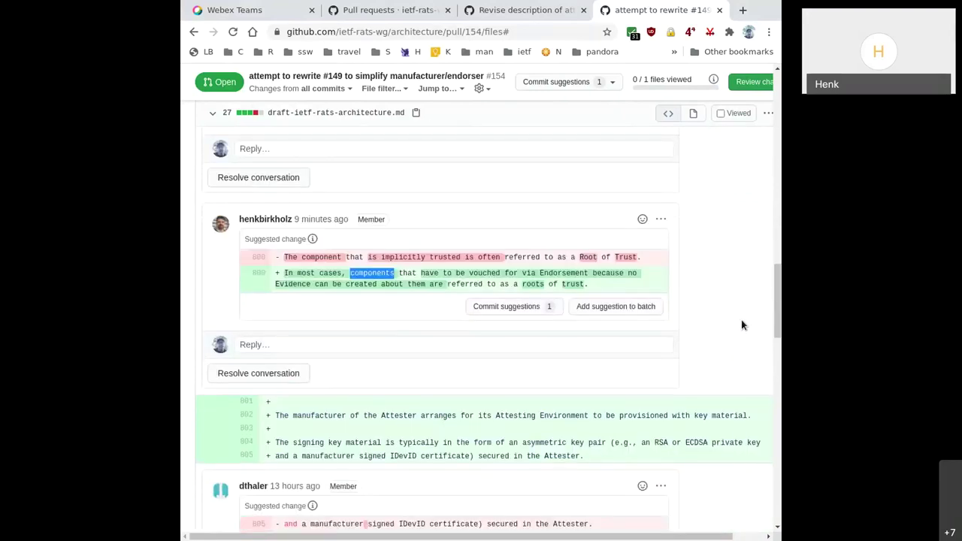
pyautogui.scroll(-6, 740, 324)
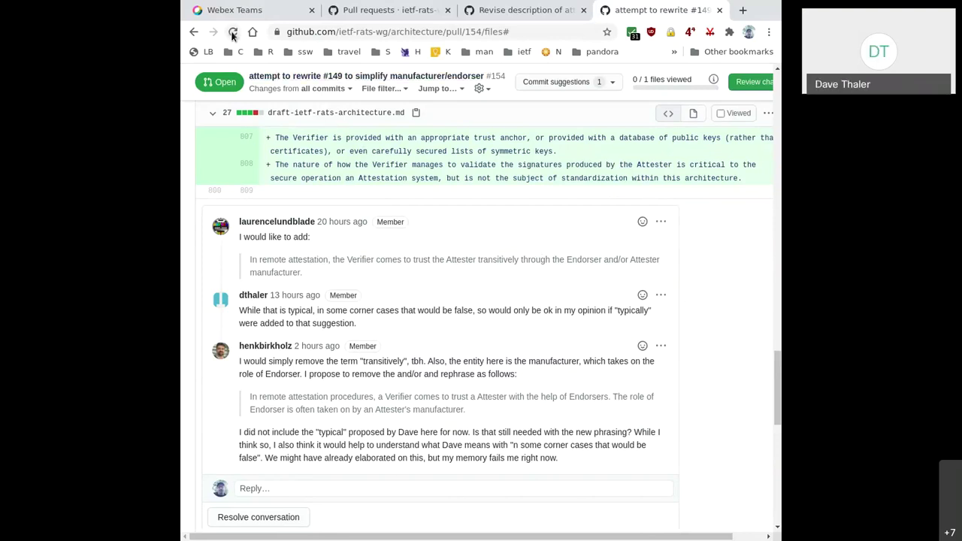
pyautogui.scroll(-1, 718, 328)
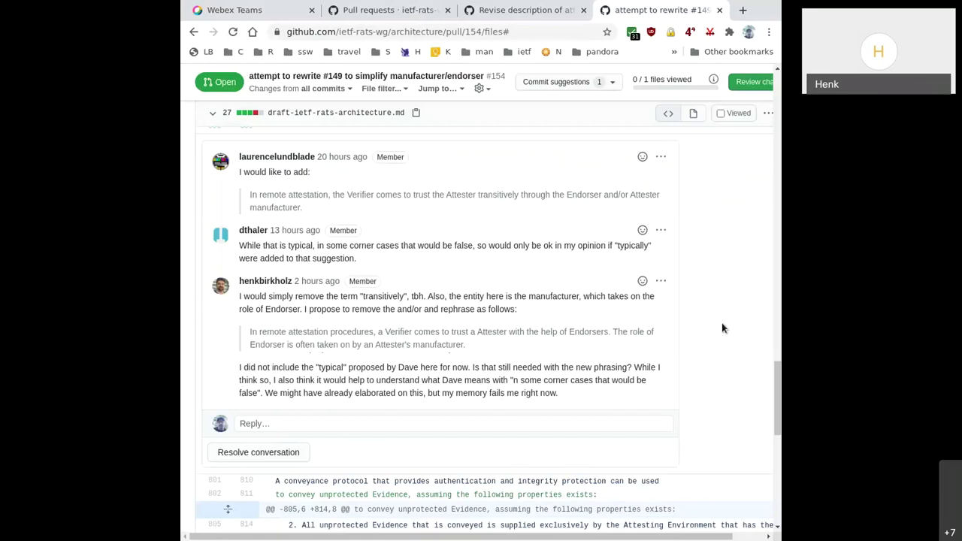
pyautogui.scroll(1, 721, 327)
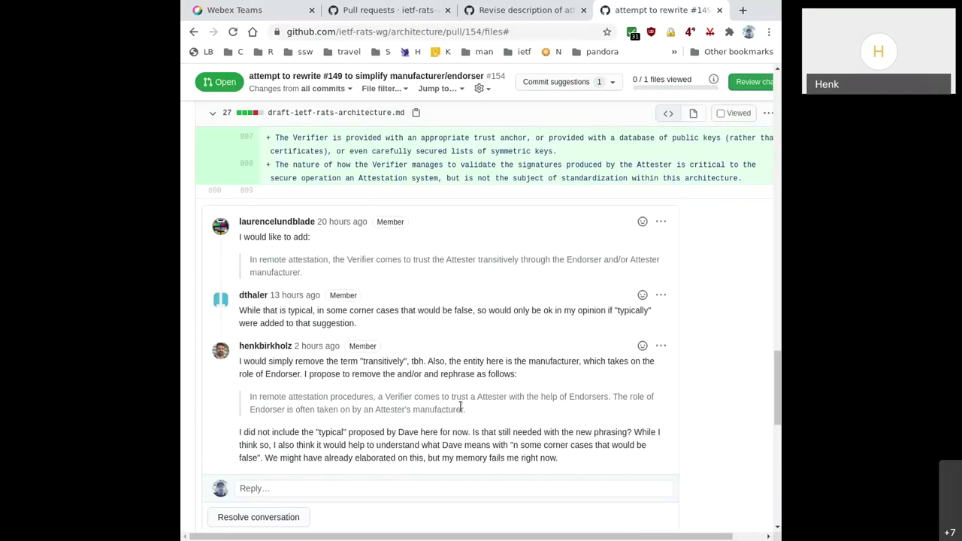
# Step: Start a suggestion on line 808 and append the copied proposal "In remote attestation procedures, a Verifier comes to trust a Attester…" on a new line
pyautogui.moveTo(466, 409); pyautogui.dragTo(246, 404)
pyautogui.hotkey('ctrl', 'c')
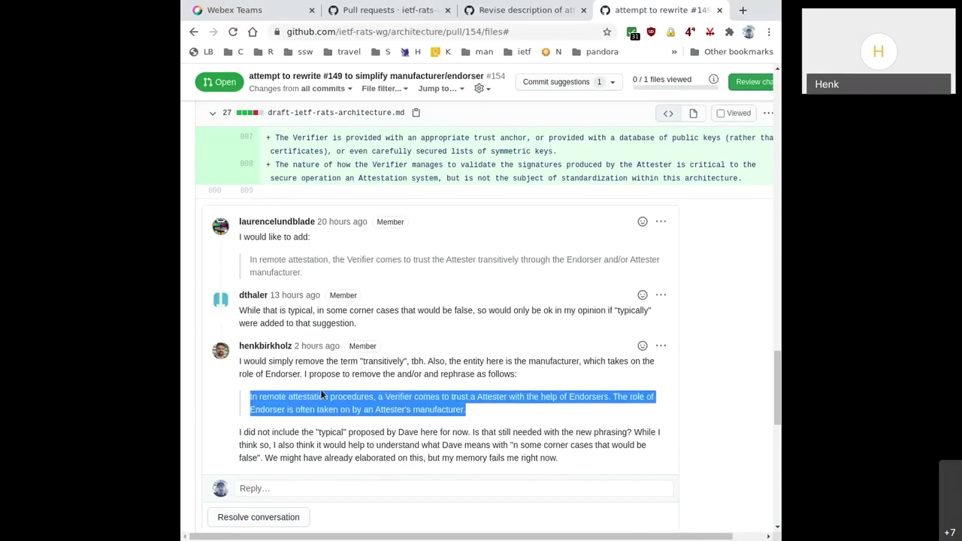
pyautogui.moveTo(258, 164)
pyautogui.click(258, 164)
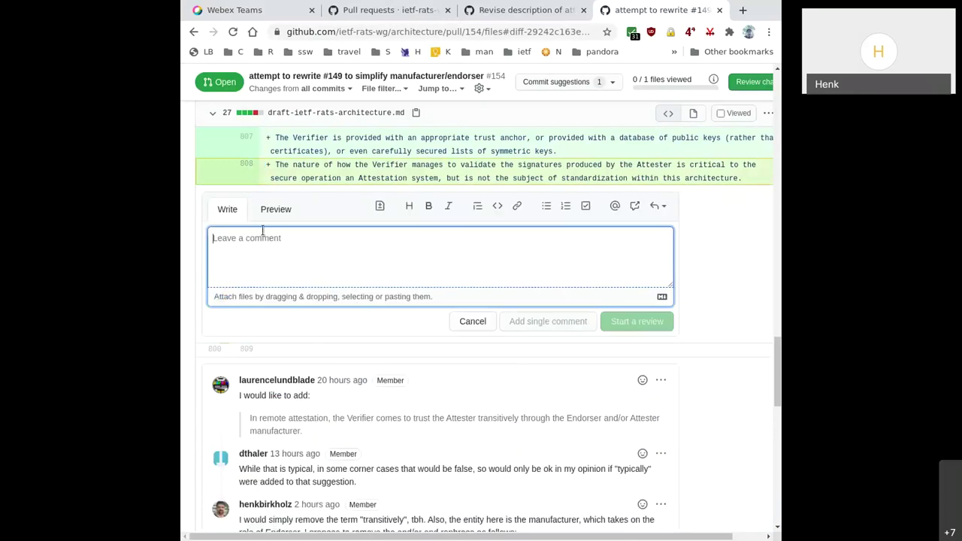
pyautogui.click(378, 209)
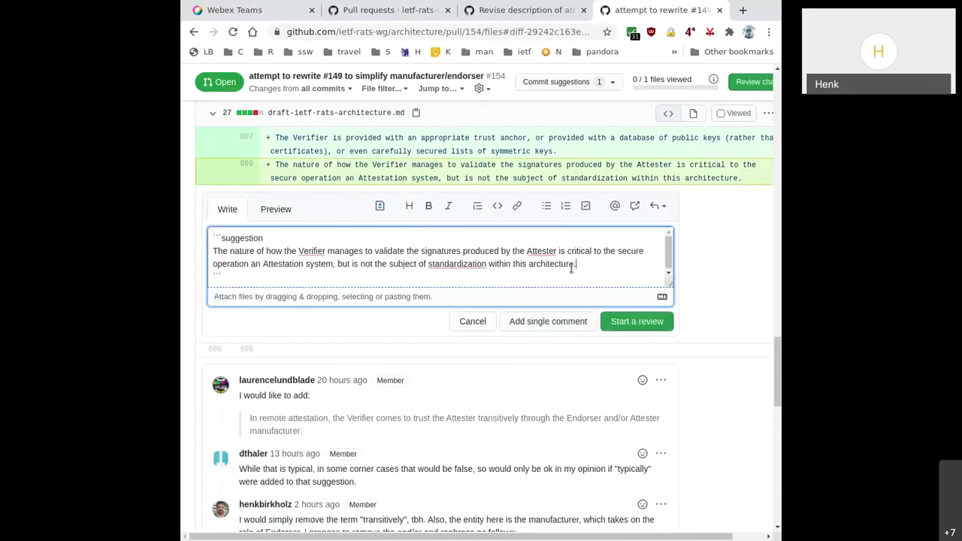
pyautogui.press('Return')
pyautogui.hotkey('ctrl', 'v')
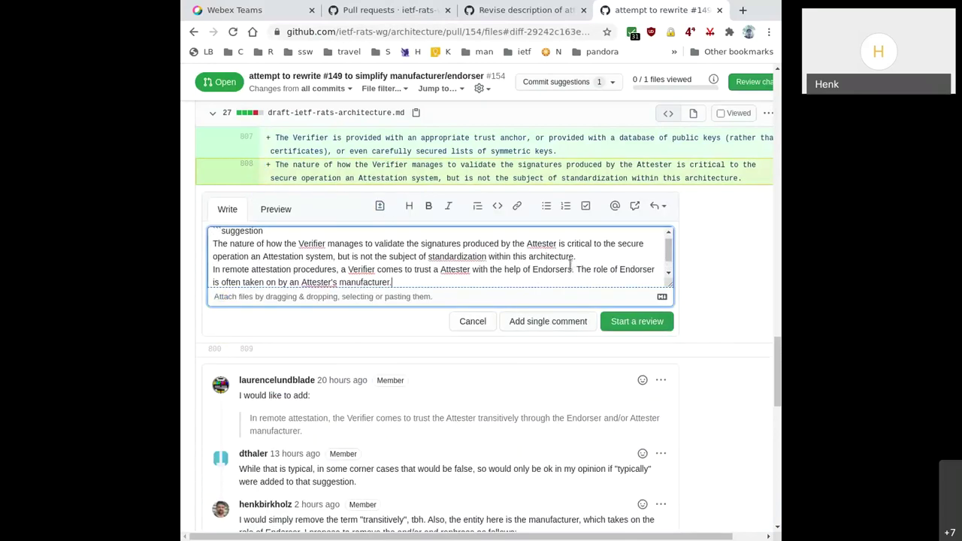
# Step: Put "The role of Endorser is often taken on by an Attester's manufacturer." on its own line and post the suggestion as a single comment
pyautogui.moveTo(669, 285); pyautogui.dragTo(671, 316)
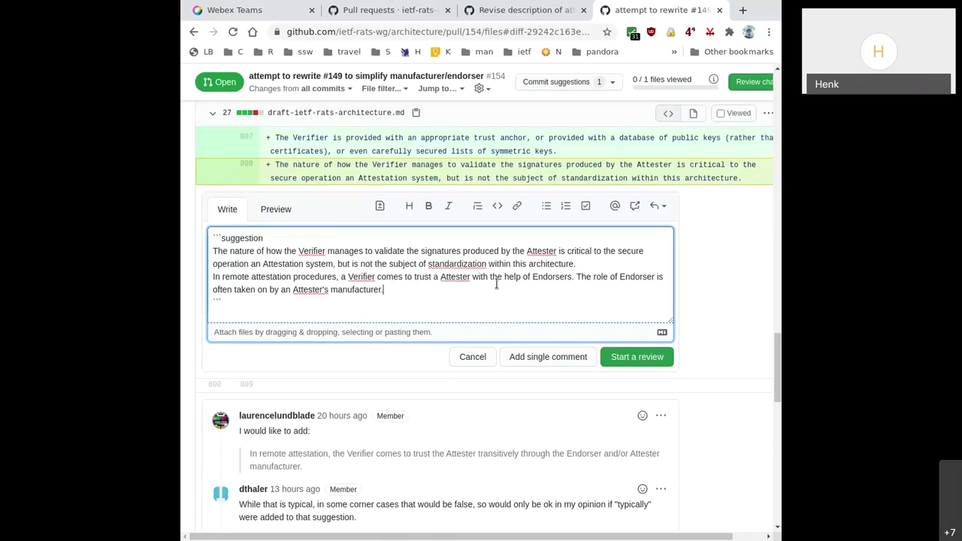
pyautogui.click(575, 278)
pyautogui.press('Return')
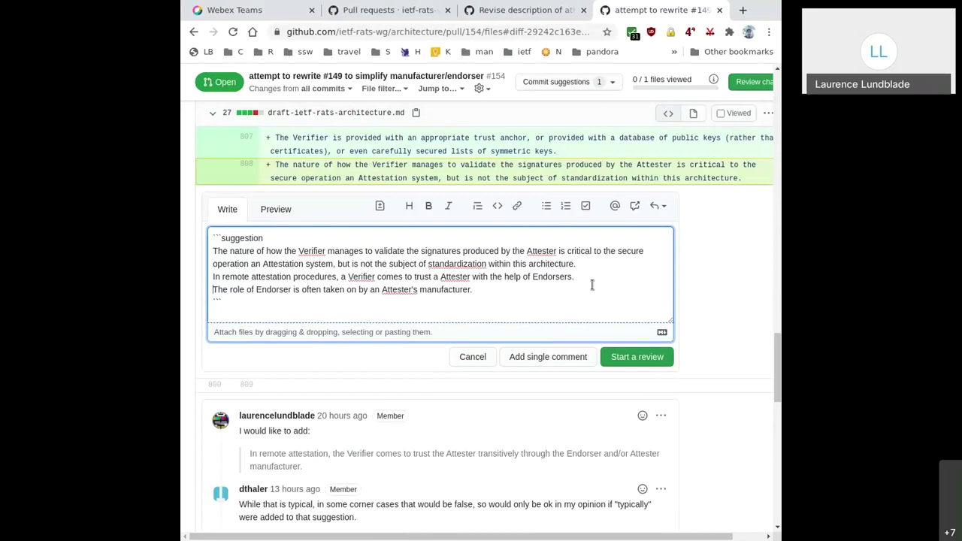
pyautogui.click(559, 359)
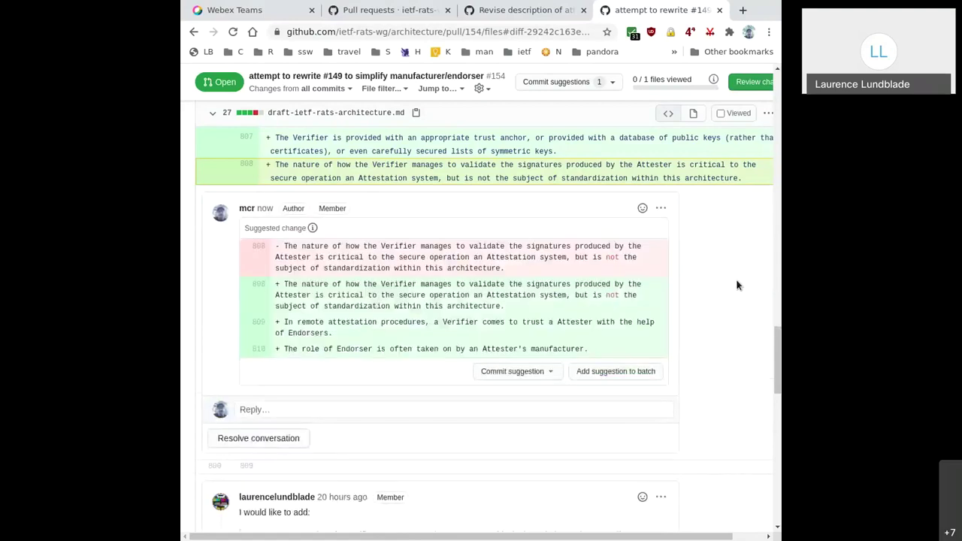
# Step: Edit the posted line 808 suggestion, appending the quoted "In remote attestation, the Verifier comes to trust the Attester transitively…" sentence as a separate paragraph
pyautogui.scroll(-2, 736, 280)
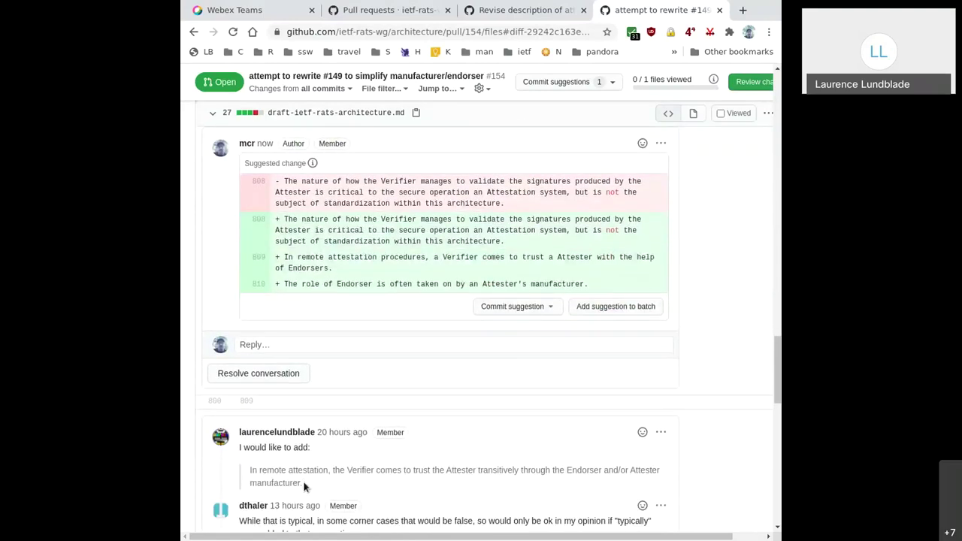
pyautogui.moveTo(303, 486); pyautogui.dragTo(250, 471)
pyautogui.hotkey('ctrl', 'c')
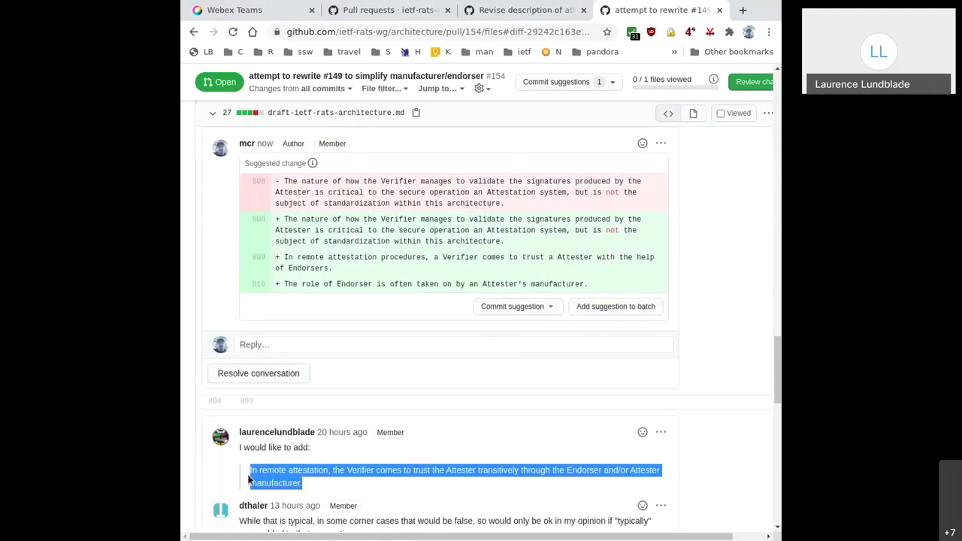
pyautogui.click(659, 143)
pyautogui.click(599, 229)
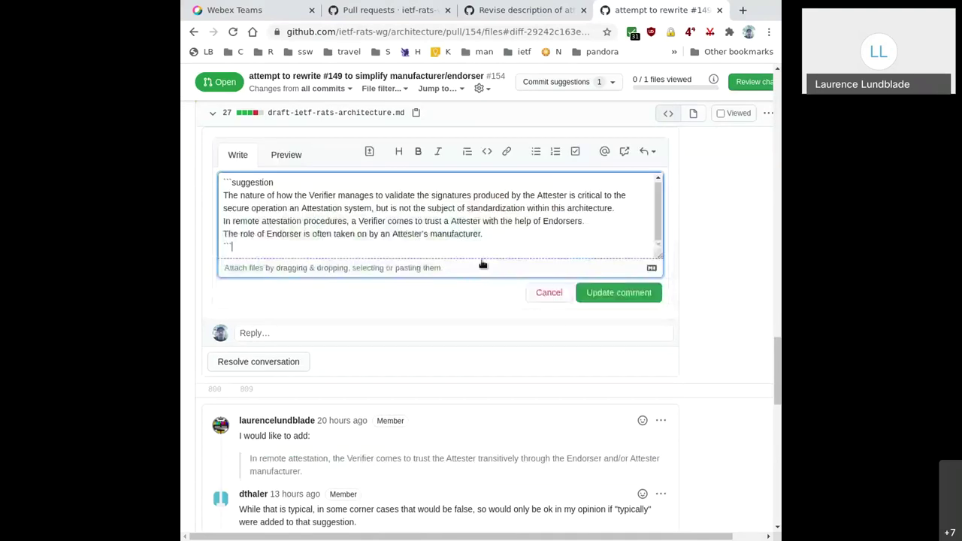
pyautogui.click(502, 233)
pyautogui.press('Return')
pyautogui.press('Return')
pyautogui.hotkey('ctrl', 'v')
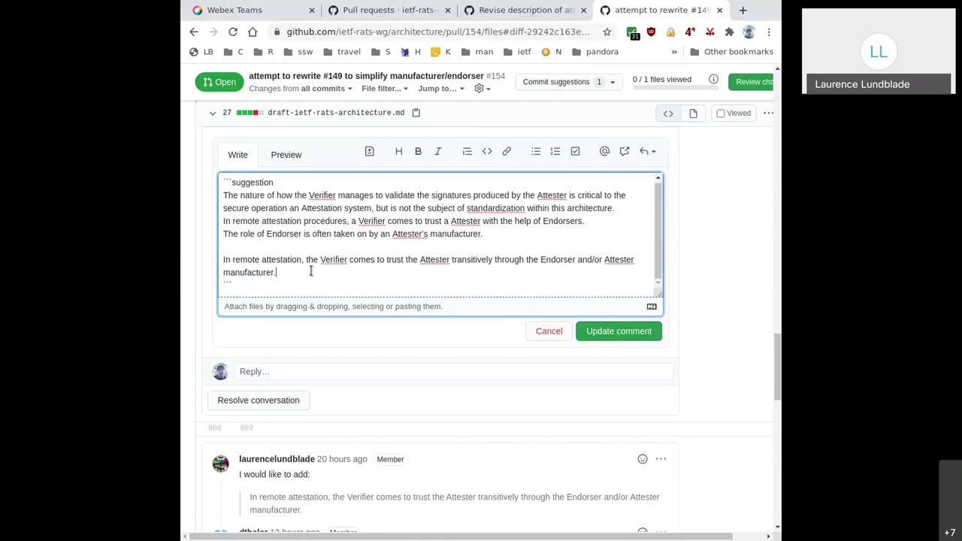
pyautogui.click(283, 275)
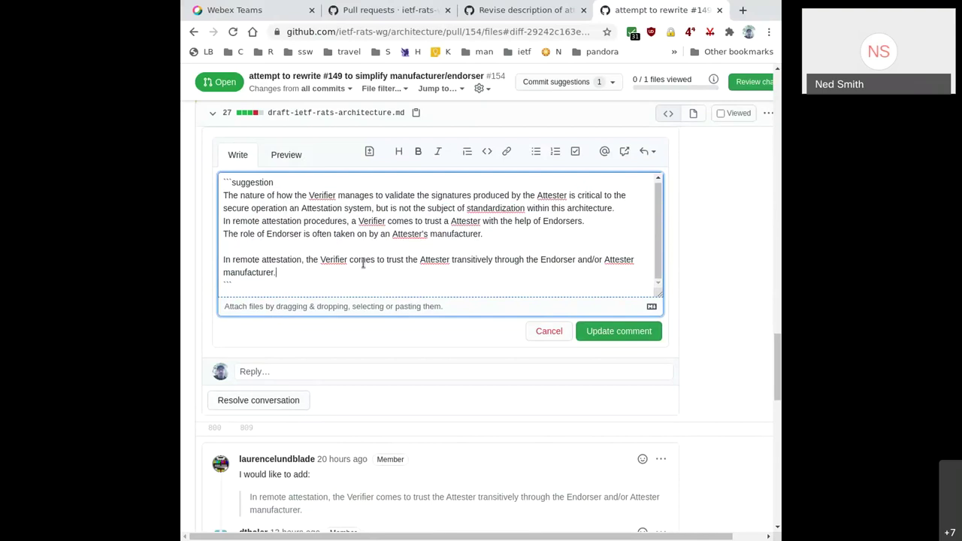
# Step: Move the "transitively" paragraph above the "In remote attestation procedures" paragraph, with blank lines separating the three paragraphs
pyautogui.click(223, 221)
pyautogui.press('Return')
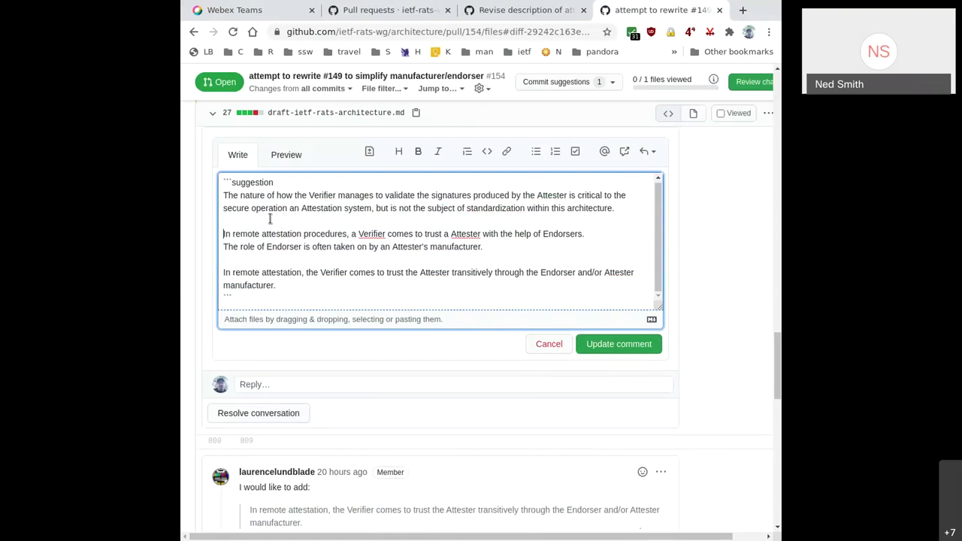
pyautogui.press('Down')
pyautogui.press('Down')
pyautogui.press('Down')
pyautogui.hotkey('shift', 'Down')
pyautogui.hotkey('shift', 'Down')
pyautogui.hotkey('ctrl', 'c')
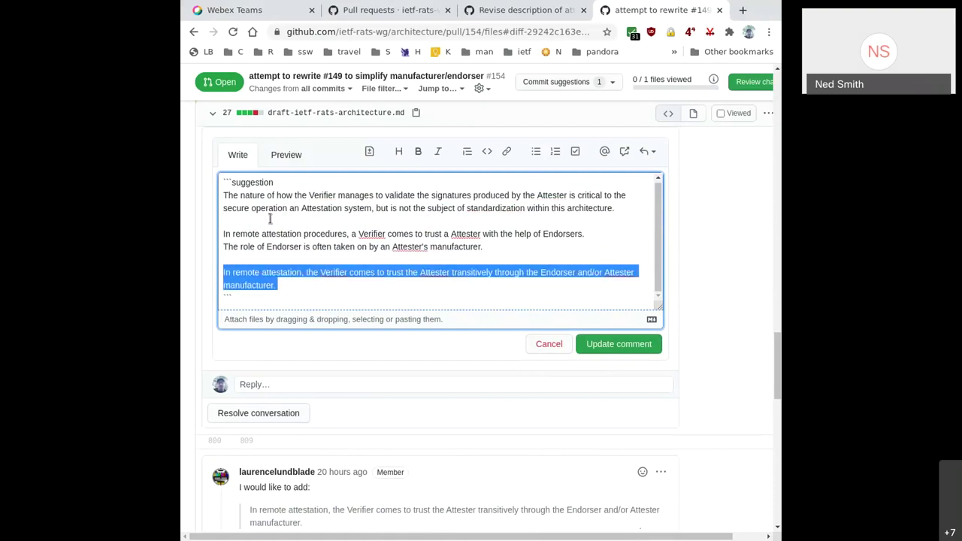
pyautogui.press('BackSpace')
pyautogui.hotkey('ctrl', 'v')
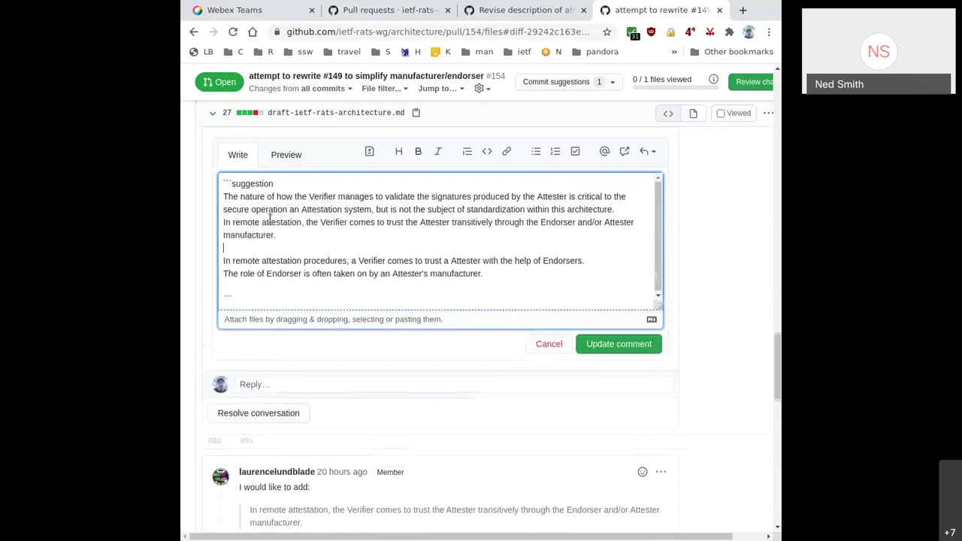
pyautogui.press('Up')
pyautogui.press('Up')
pyautogui.press('Return')
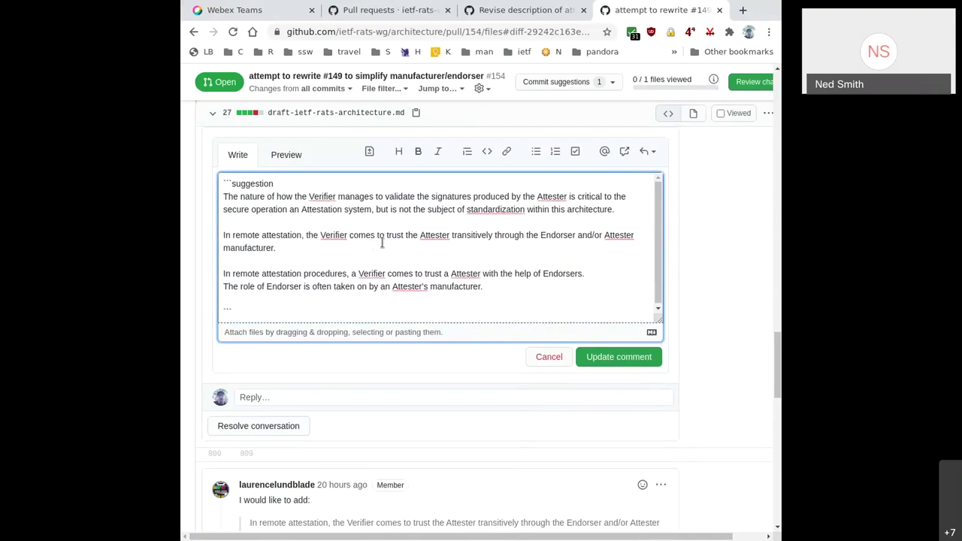
# Step: Examine the two remote attestation paragraphs in the line 808 suggestion, highlighting "Attester", "Endorser" and "role"
pyautogui.doubleClick(434, 236)
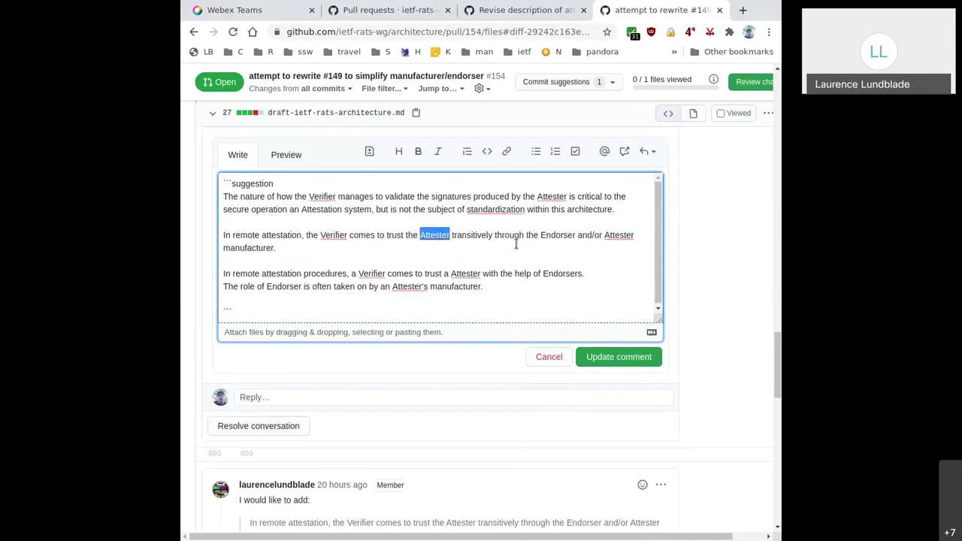
pyautogui.doubleClick(562, 241)
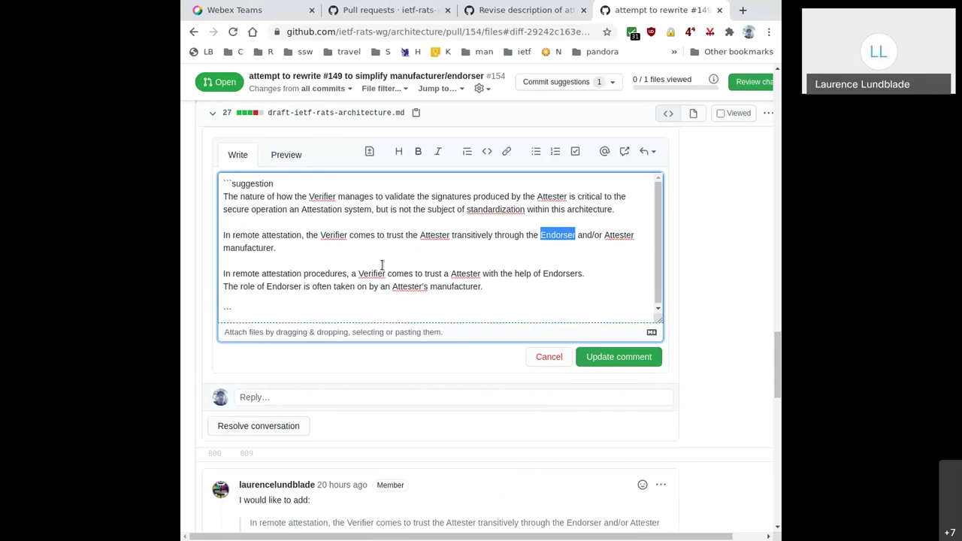
pyautogui.click(431, 287)
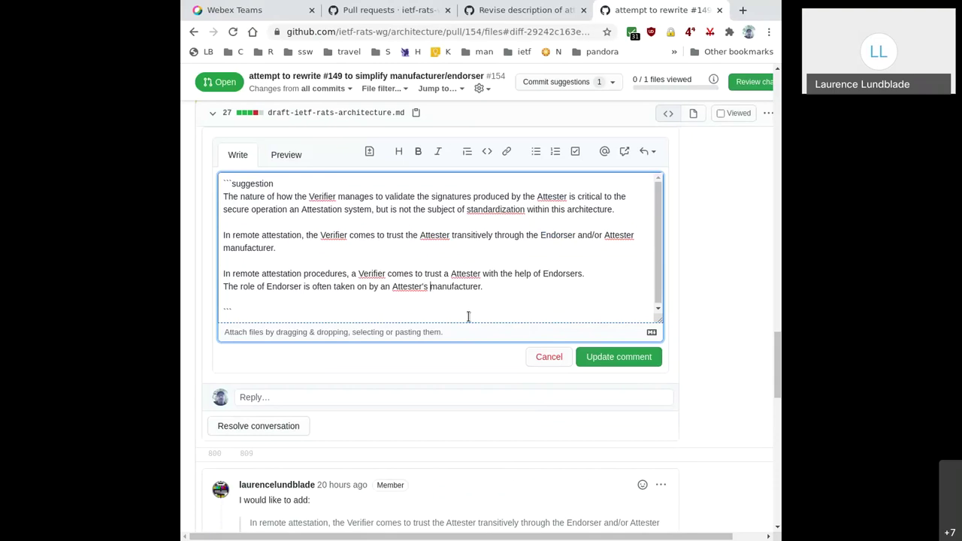
pyautogui.doubleClick(248, 288)
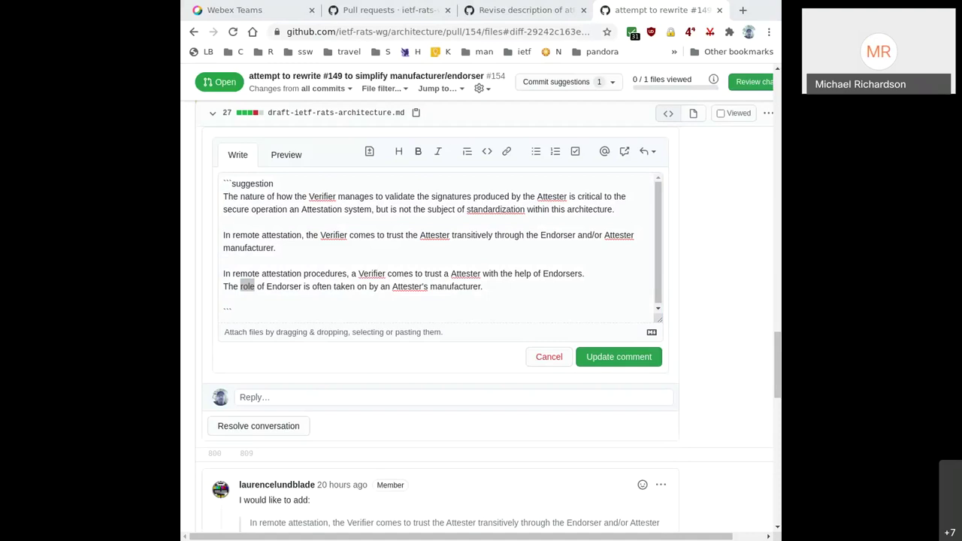
pyautogui.click(760, 380)
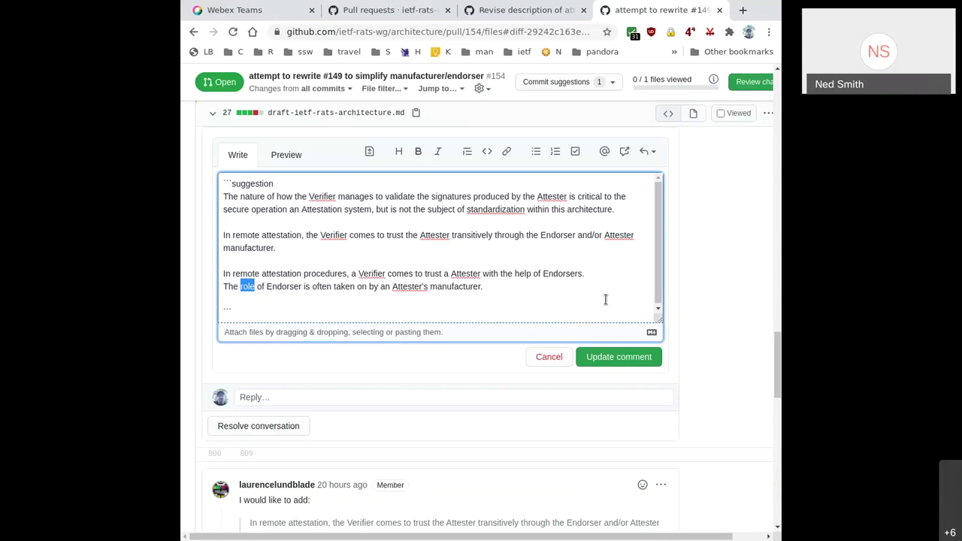
pyautogui.click(257, 286)
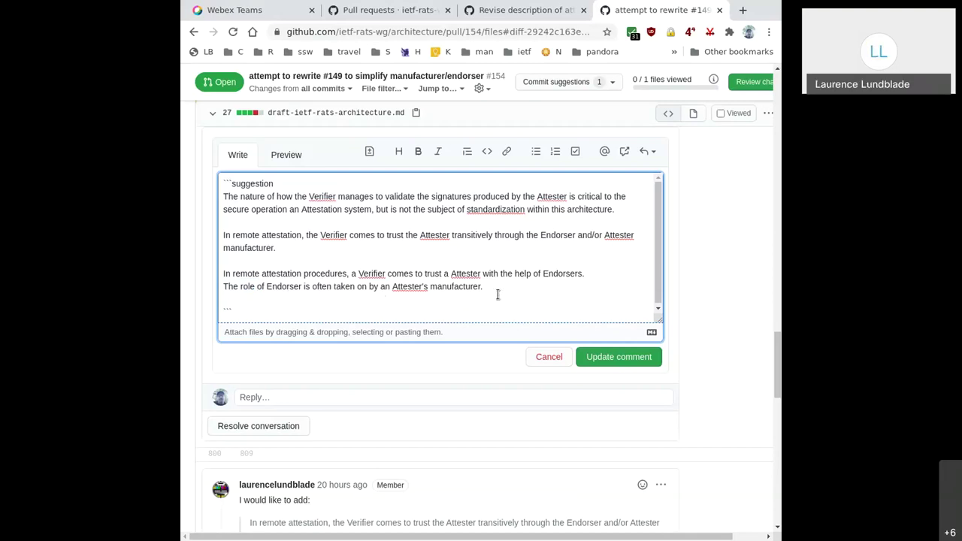
pyautogui.click(538, 292)
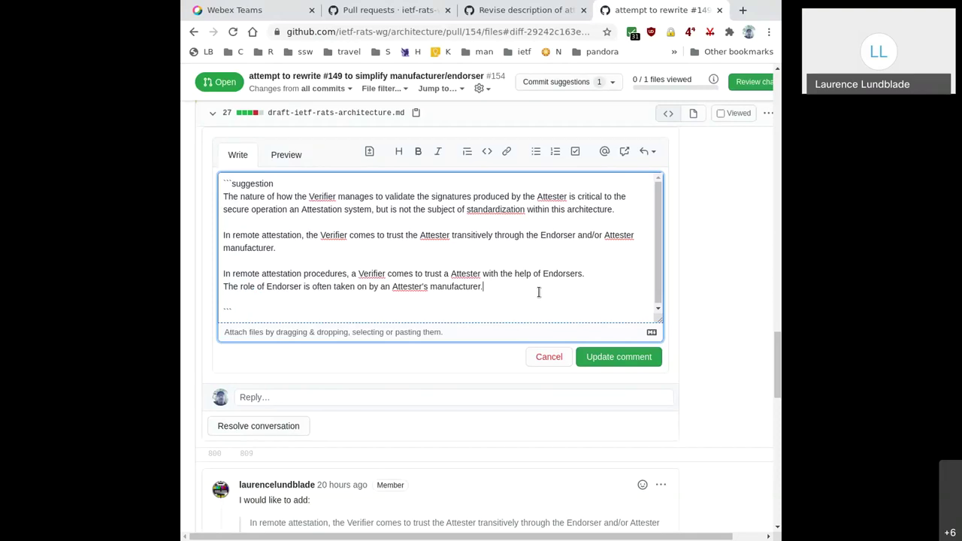
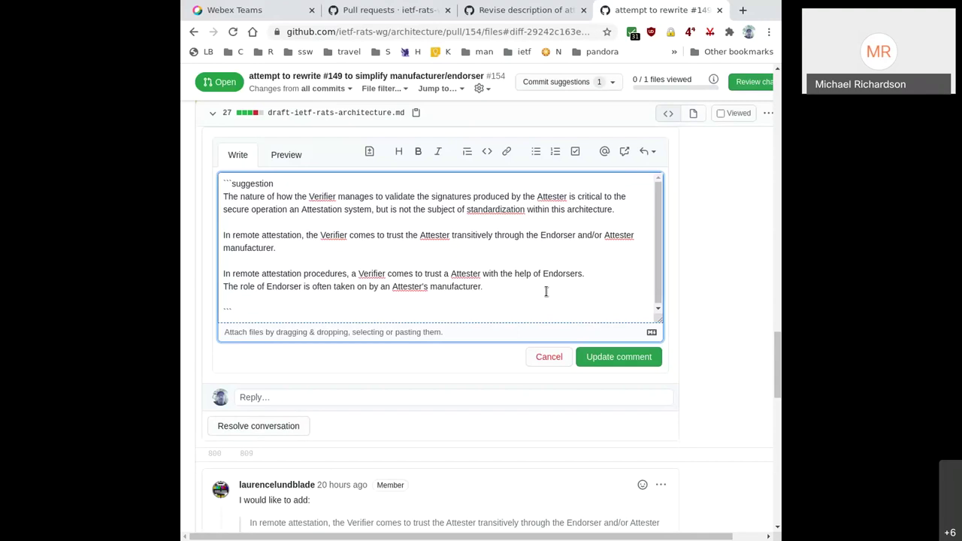
pyautogui.hotkey('alt', 'Tab')
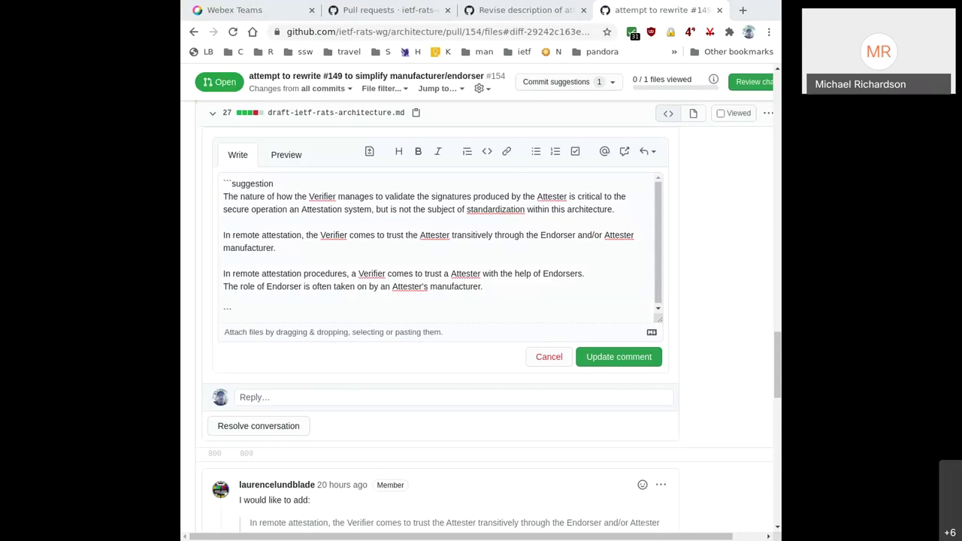
pyautogui.click(512, 174)
pyautogui.click(470, 347)
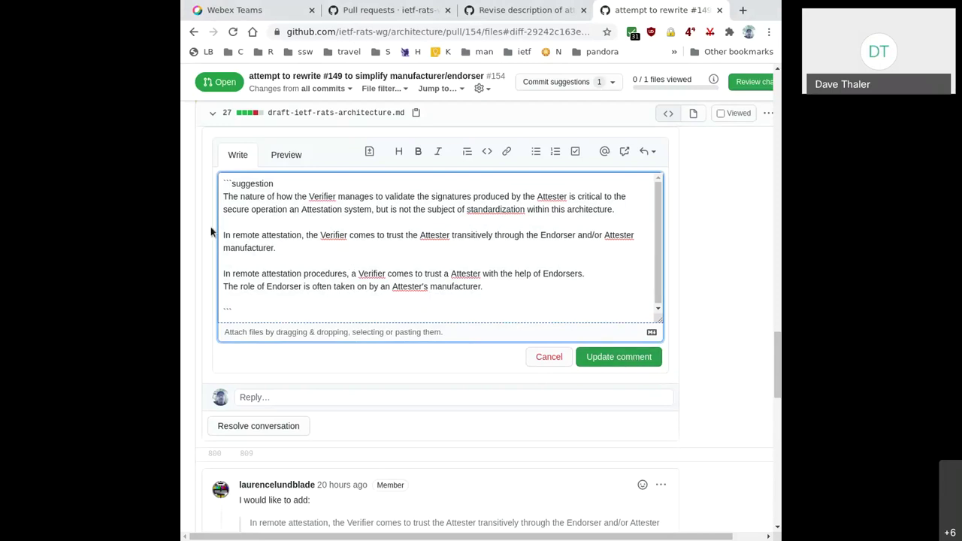
# Step: Compare the two remote attestation paragraphs in the line 808 suggestion, highlighting them together and then one at a time
pyautogui.moveTo(223, 221); pyautogui.dragTo(494, 294)
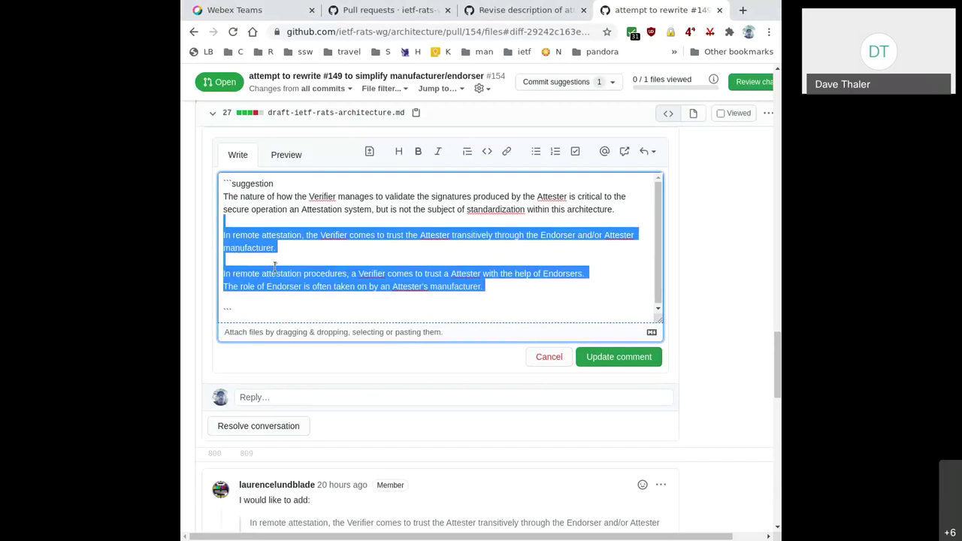
pyautogui.click(308, 255)
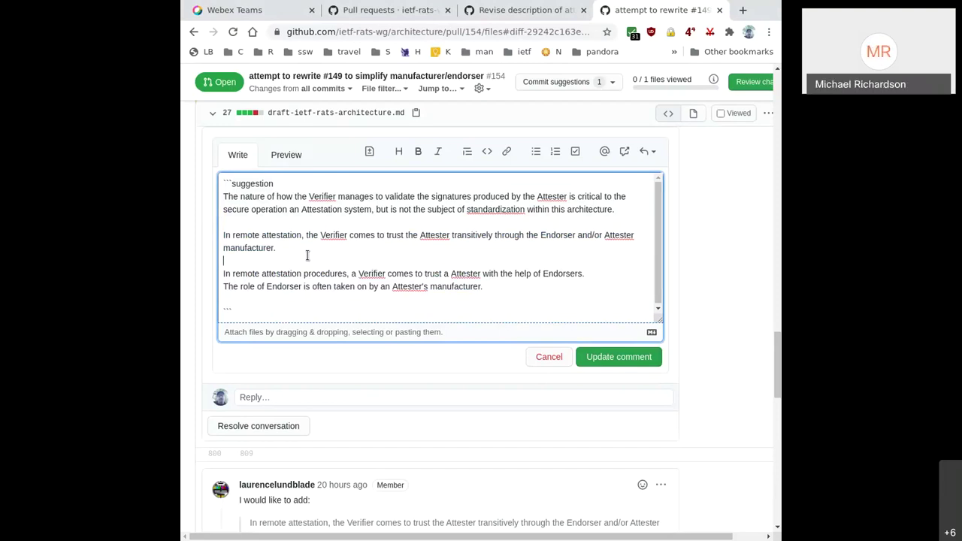
pyautogui.scroll(1, 441, 264)
pyautogui.scroll(1, 705, 280)
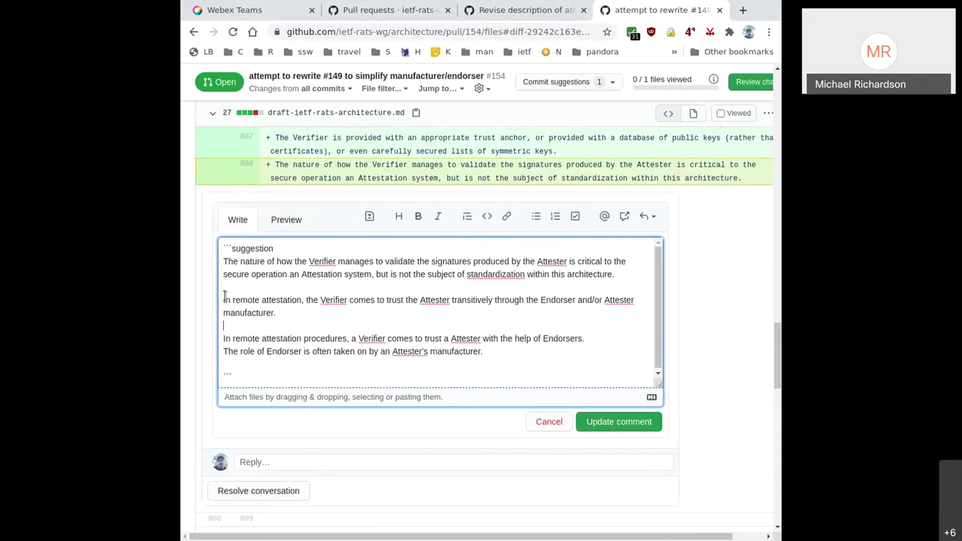
pyautogui.moveTo(224, 299); pyautogui.dragTo(286, 307)
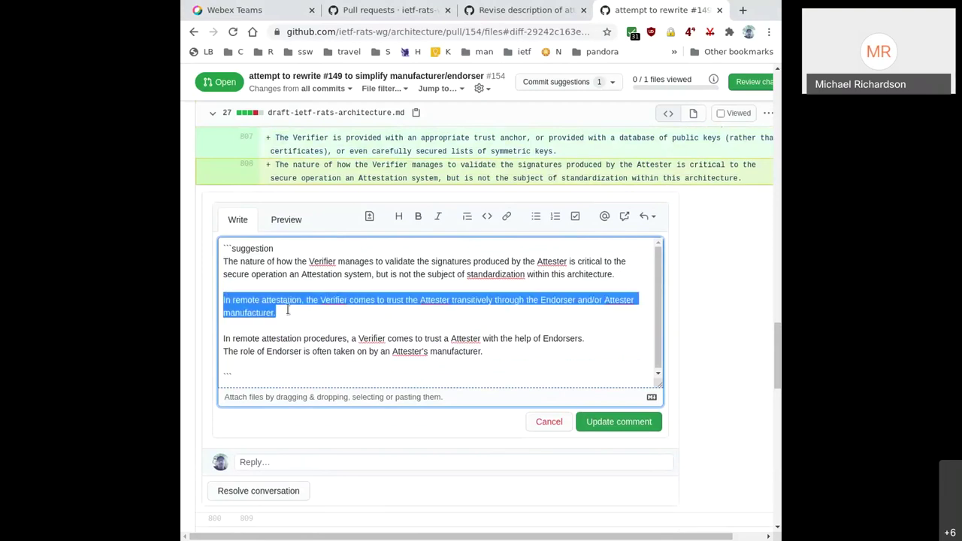
pyautogui.doubleClick(229, 338)
pyautogui.moveTo(234, 336); pyautogui.dragTo(485, 351)
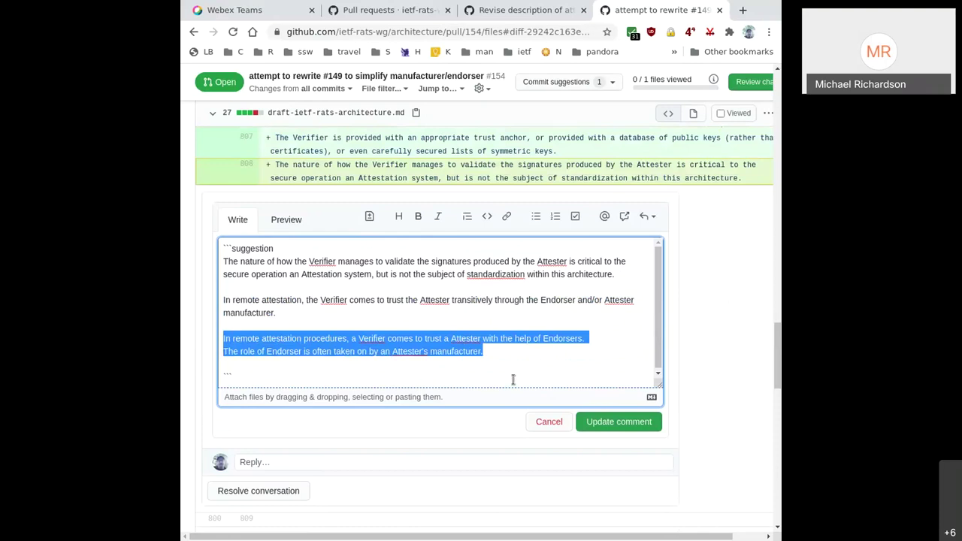
pyautogui.click(571, 377)
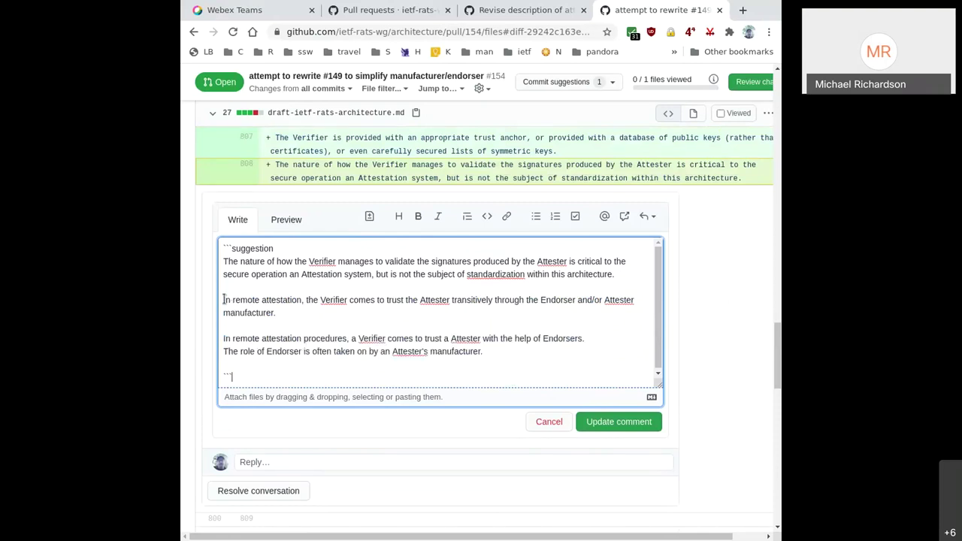
# Step: Recheck both remote attestation paragraphs and save the edited line 808 suggestion comment
pyautogui.moveTo(224, 299); pyautogui.dragTo(281, 314)
pyautogui.click(268, 327)
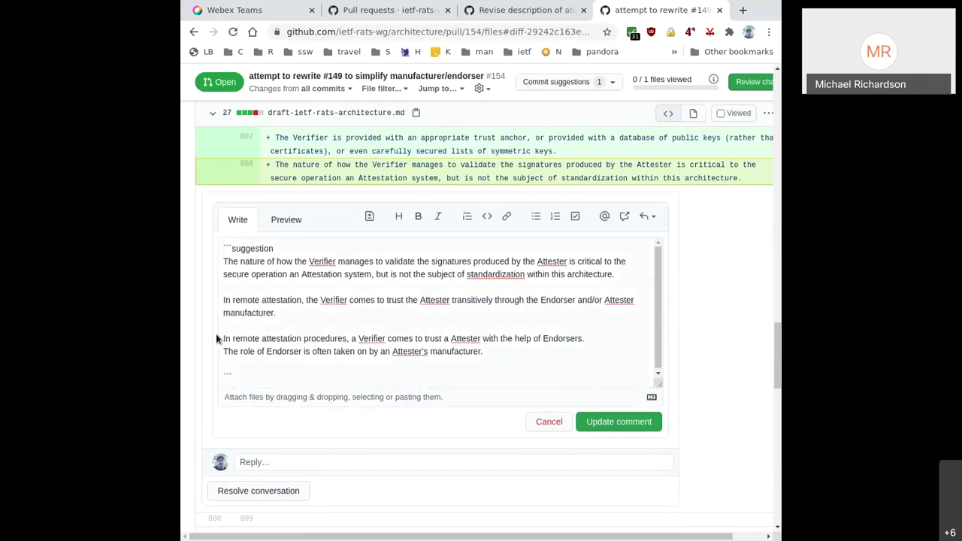
pyautogui.moveTo(221, 337); pyautogui.dragTo(501, 350)
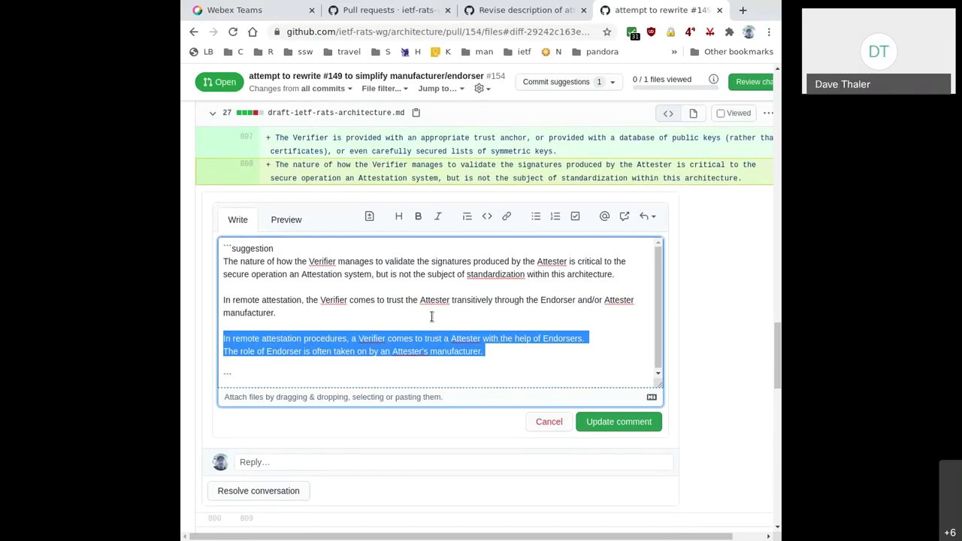
pyautogui.click(611, 421)
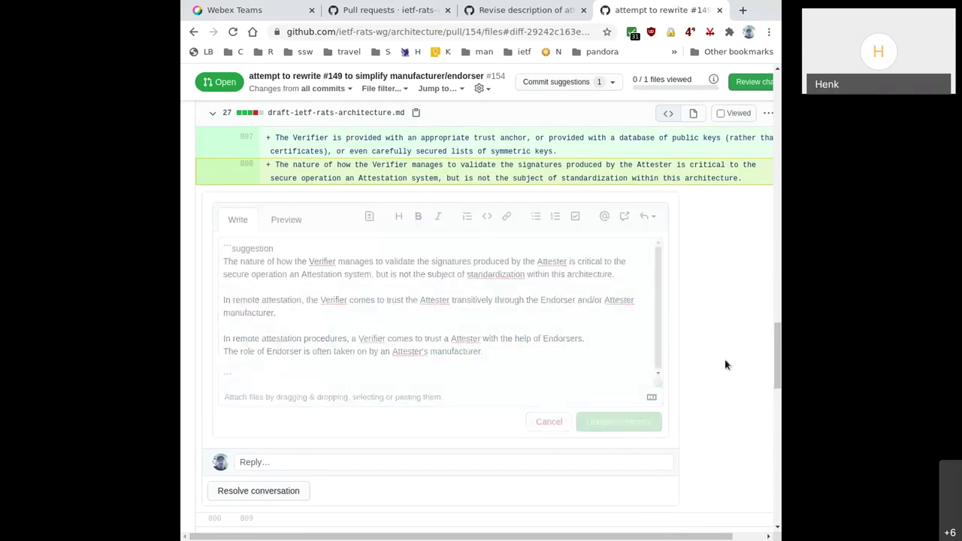
# Step: Commit the line 805 "manufacturer-signed" suggestion with the commit message "fix hyphen"
pyautogui.scroll(2, 704, 335)
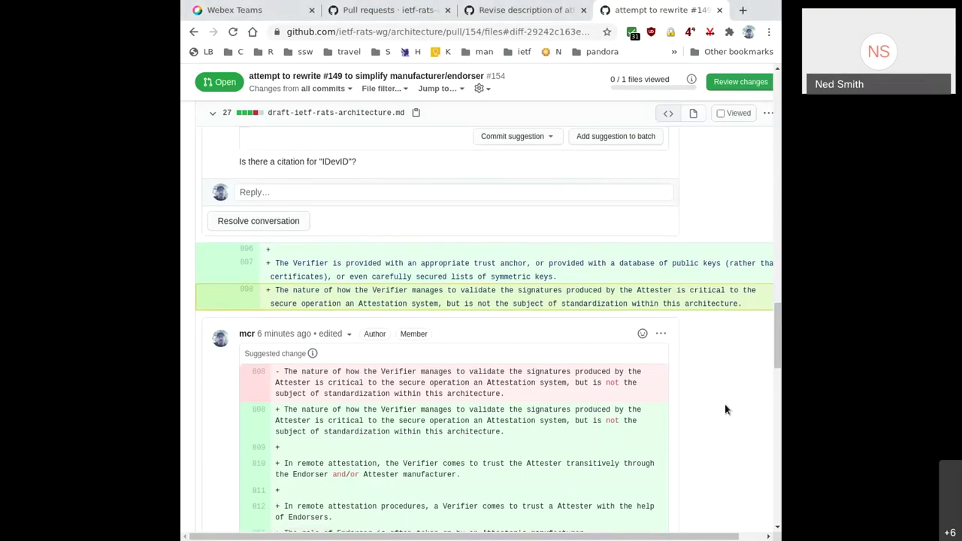
pyautogui.scroll(-1, 726, 409)
pyautogui.scroll(3, 727, 406)
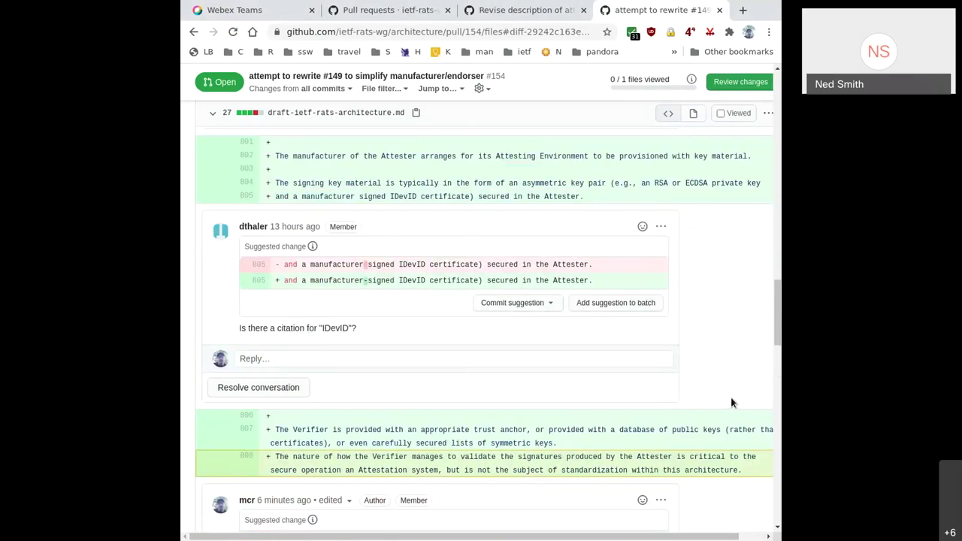
pyautogui.scroll(2, 730, 402)
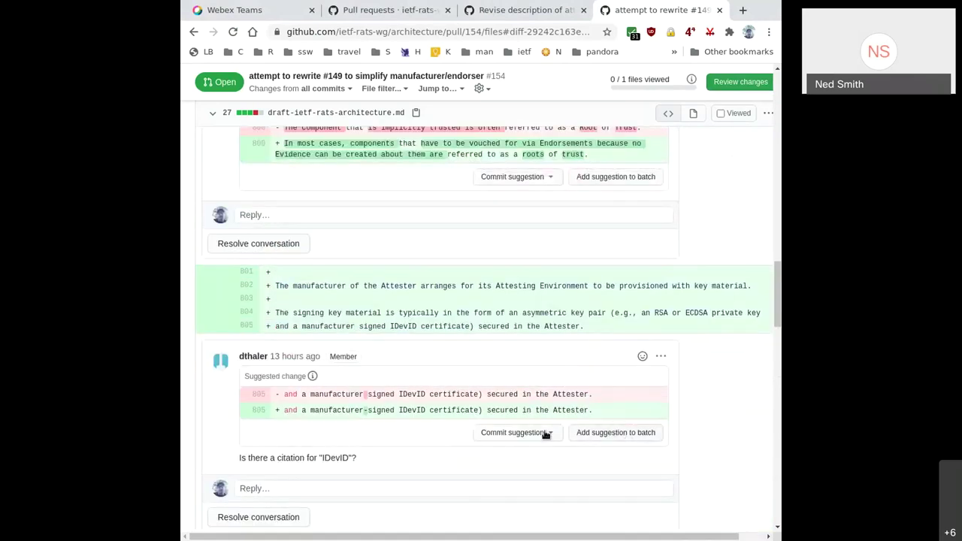
pyautogui.click(513, 433)
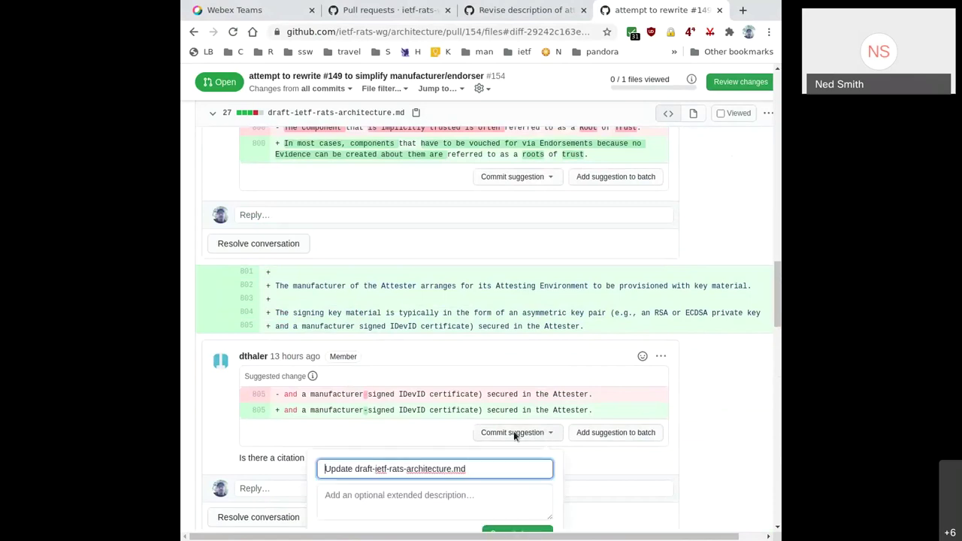
pyautogui.tripleClick(486, 467)
pyautogui.write('fix ')
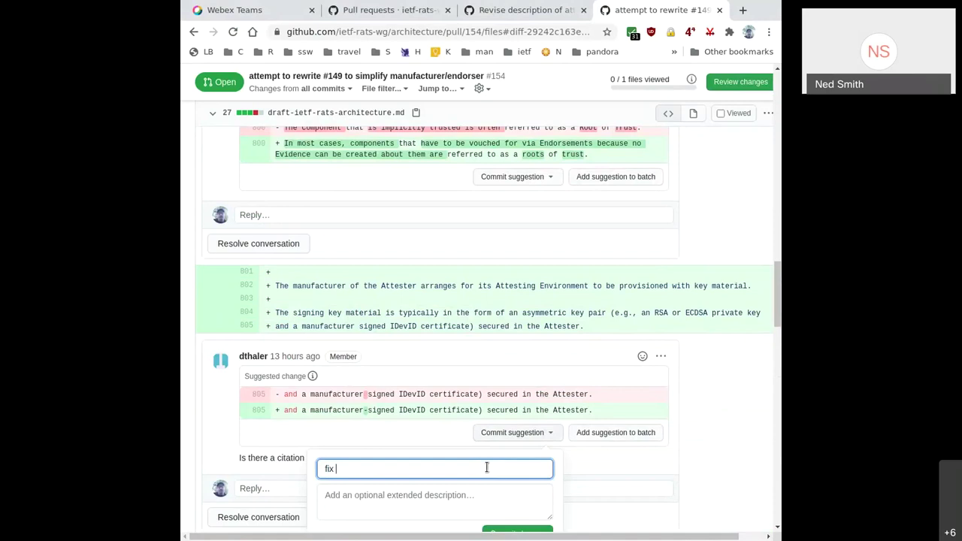
pyautogui.write('hyphen')
pyautogui.scroll(-2, 589, 459)
pyautogui.click(515, 436)
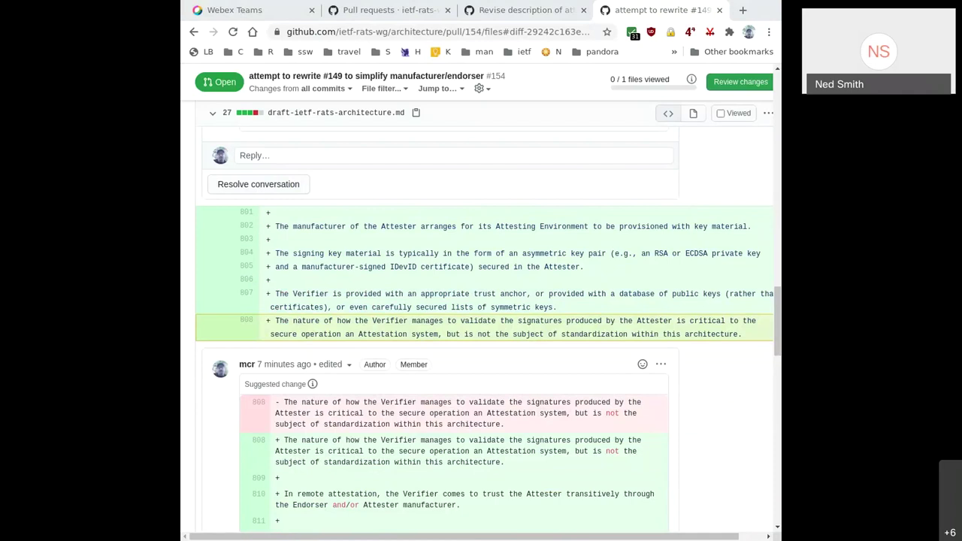
# Step: Review the remaining suggestions and discussion threads on lines 792 to 809 of draft-ietf-rats-architecture.md
pyautogui.scroll(3, 449, 284)
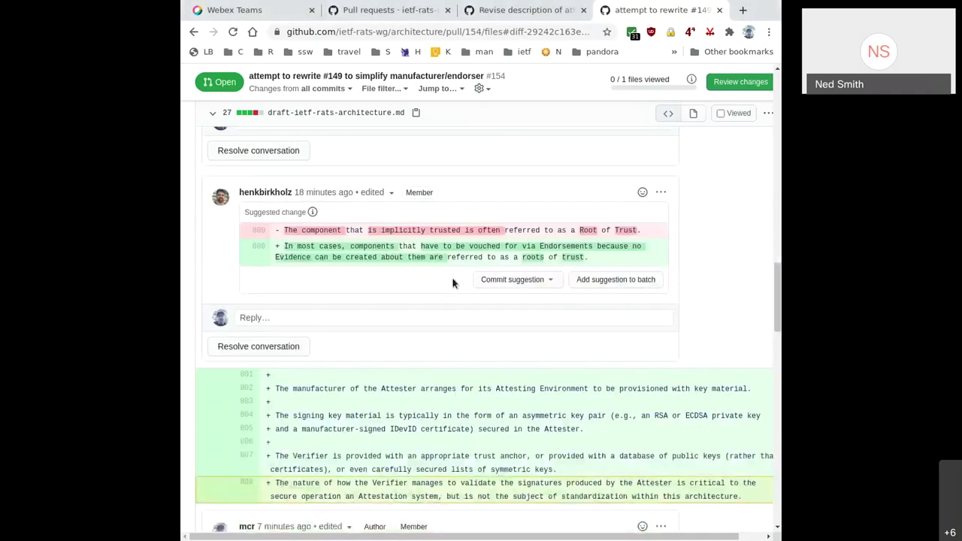
pyautogui.scroll(8, 452, 283)
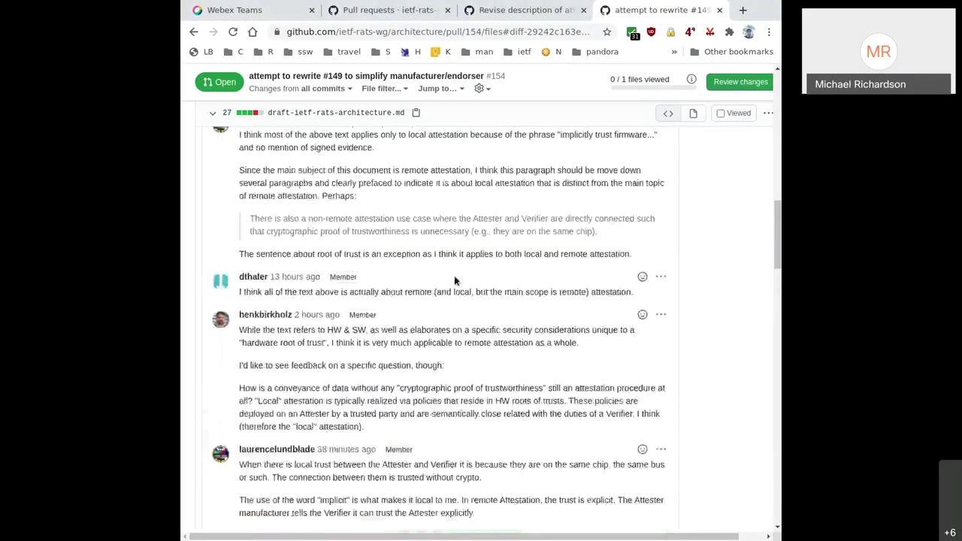
pyautogui.scroll(3, 654, 320)
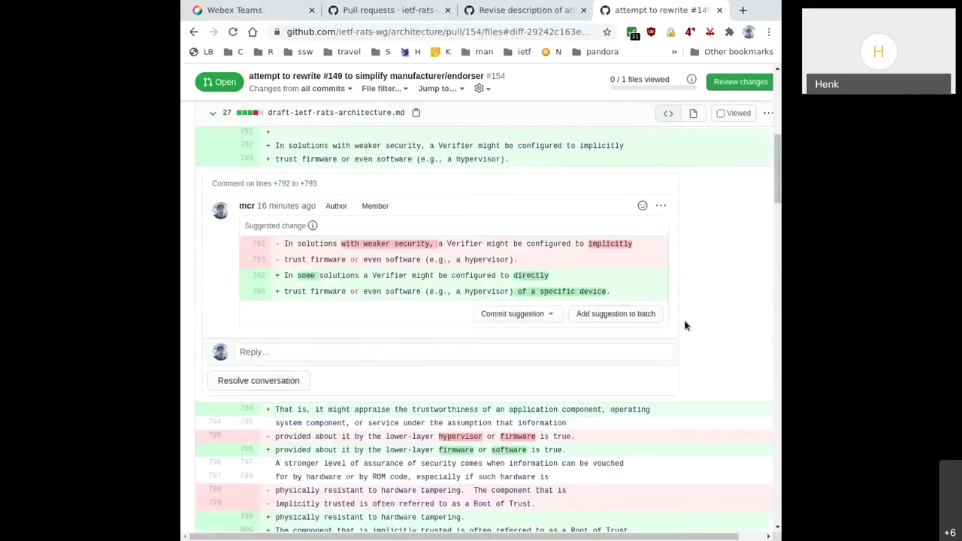
pyautogui.scroll(2, 699, 319)
pyautogui.scroll(-3, 698, 319)
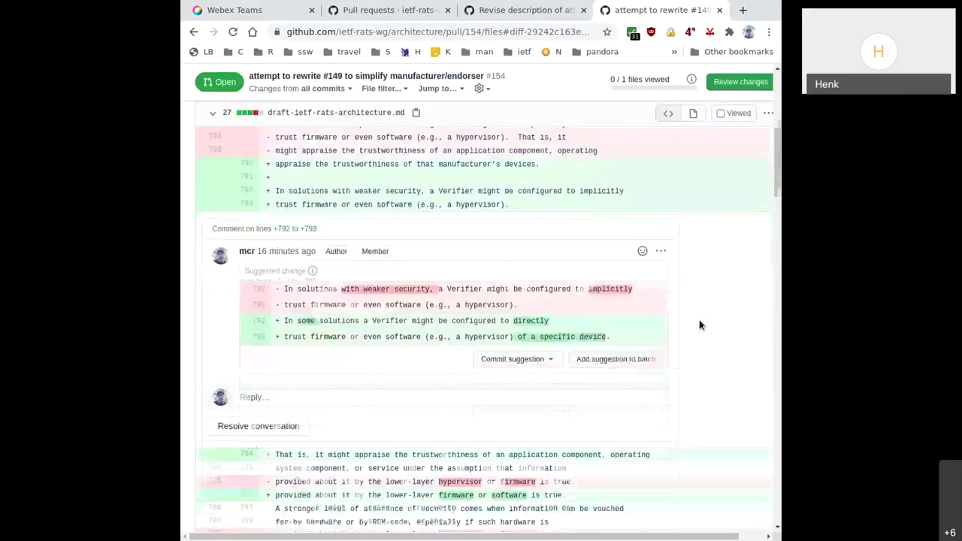
pyautogui.scroll(-10, 698, 319)
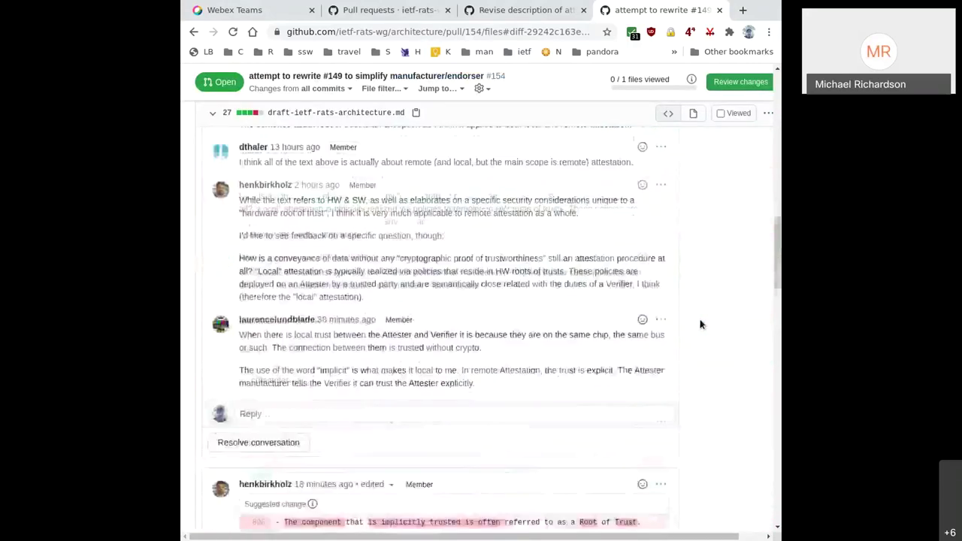
pyautogui.scroll(-4, 717, 326)
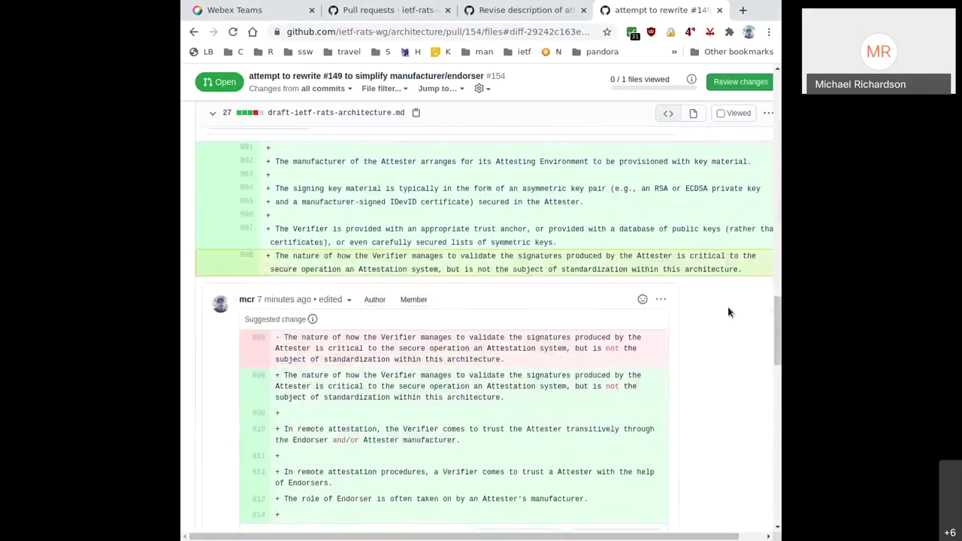
pyautogui.scroll(-3, 749, 376)
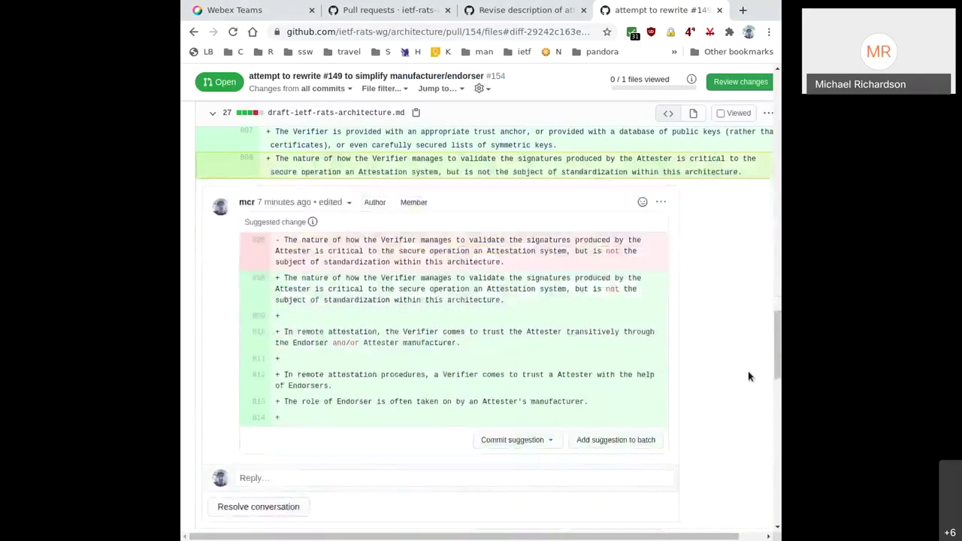
pyautogui.scroll(-3, 726, 382)
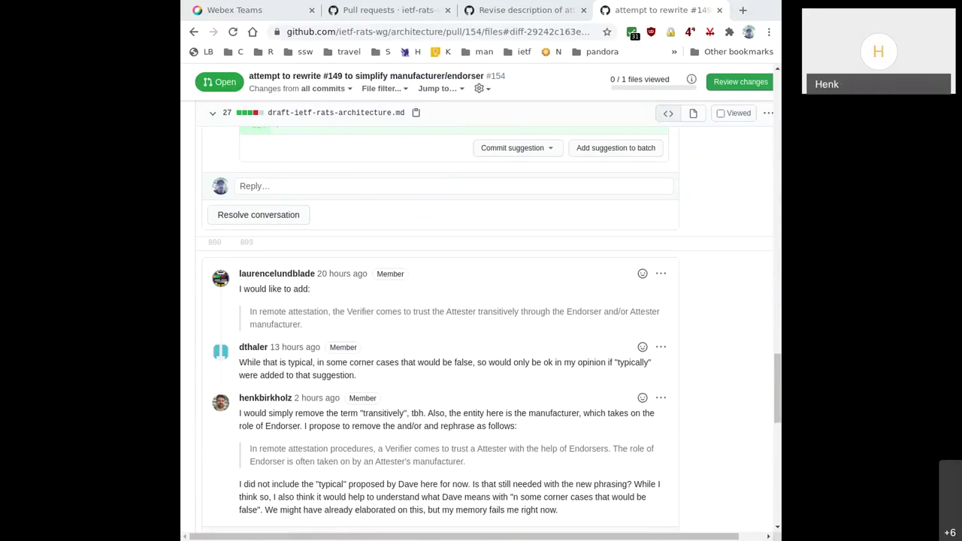
# Step: Examine where "implicitly" is used in lines 792 and 800 and in the suggested change to lines 792–793, highlighting each occurrence
pyautogui.moveTo(774, 368); pyautogui.dragTo(757, 143)
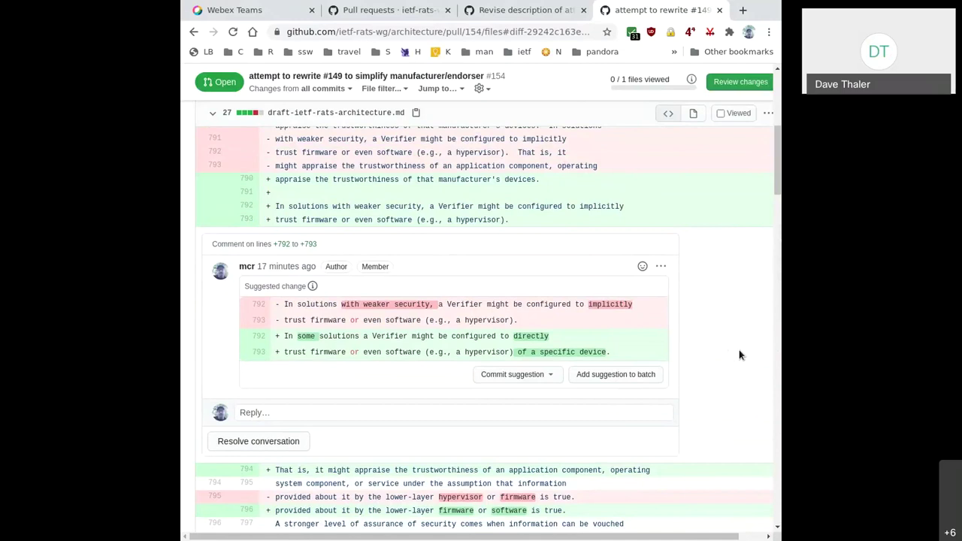
pyautogui.doubleClick(606, 304)
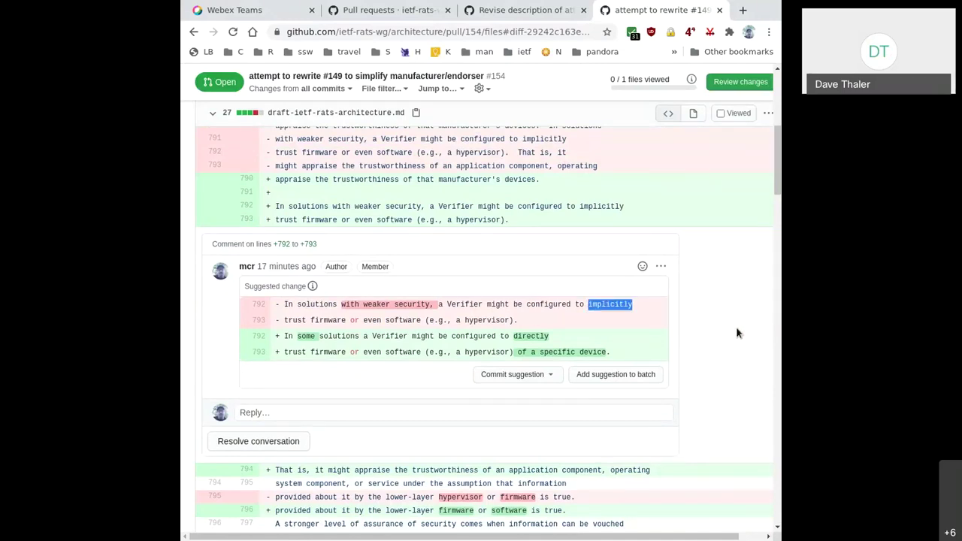
pyautogui.doubleClick(583, 206)
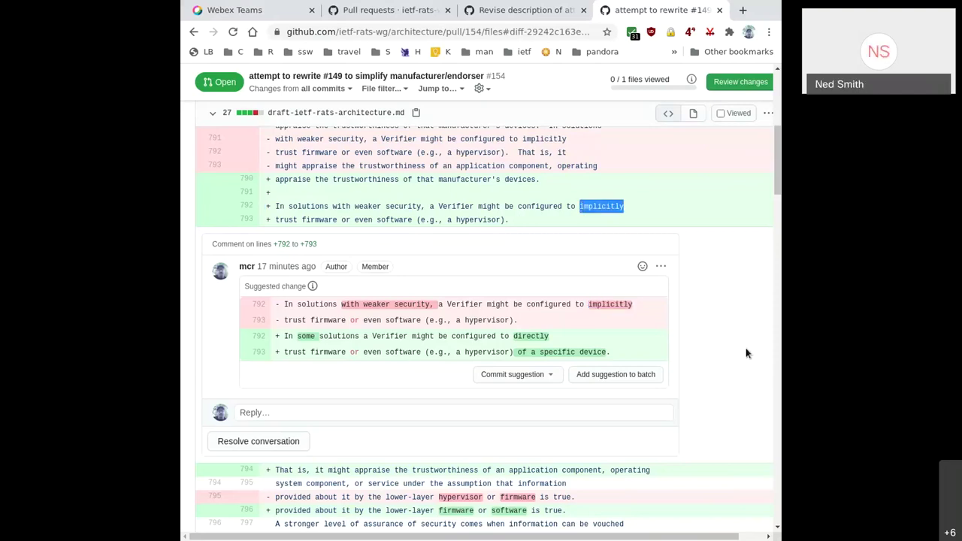
pyautogui.scroll(-5, 746, 353)
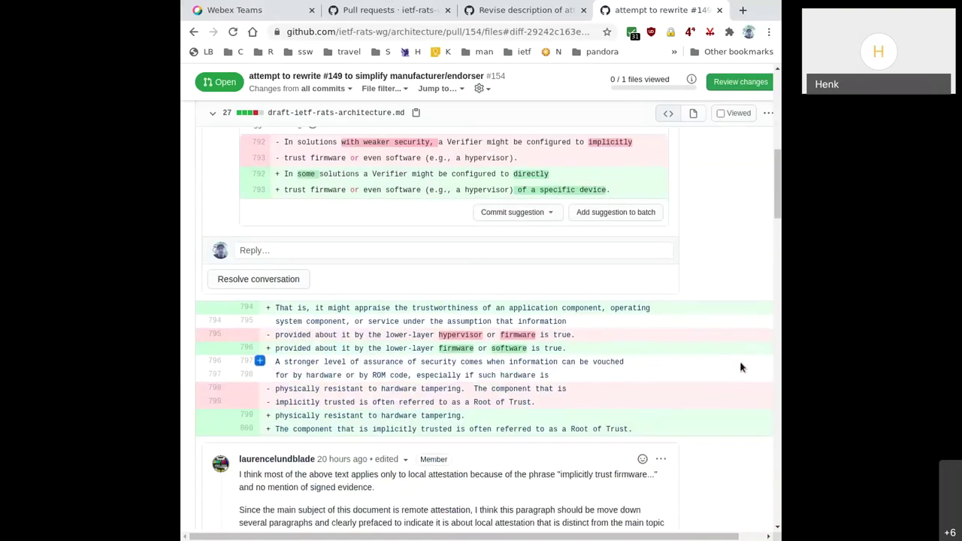
pyautogui.scroll(-1, 736, 371)
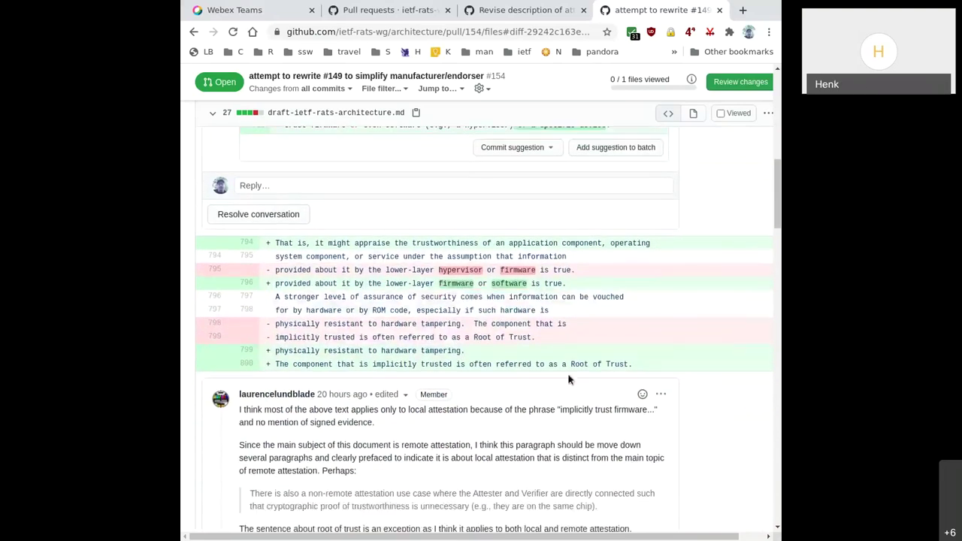
pyautogui.doubleClick(396, 363)
pyautogui.scroll(-2, 734, 389)
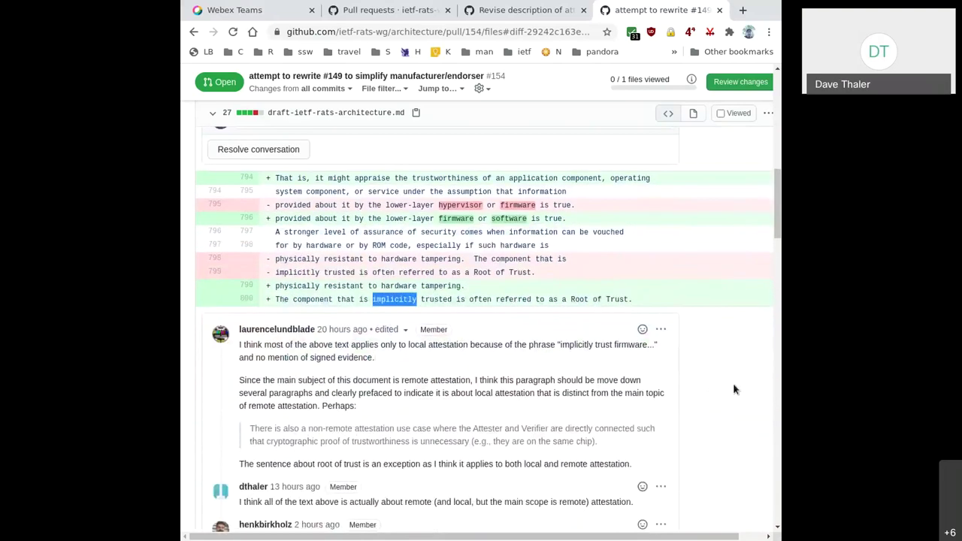
pyautogui.scroll(-2, 734, 388)
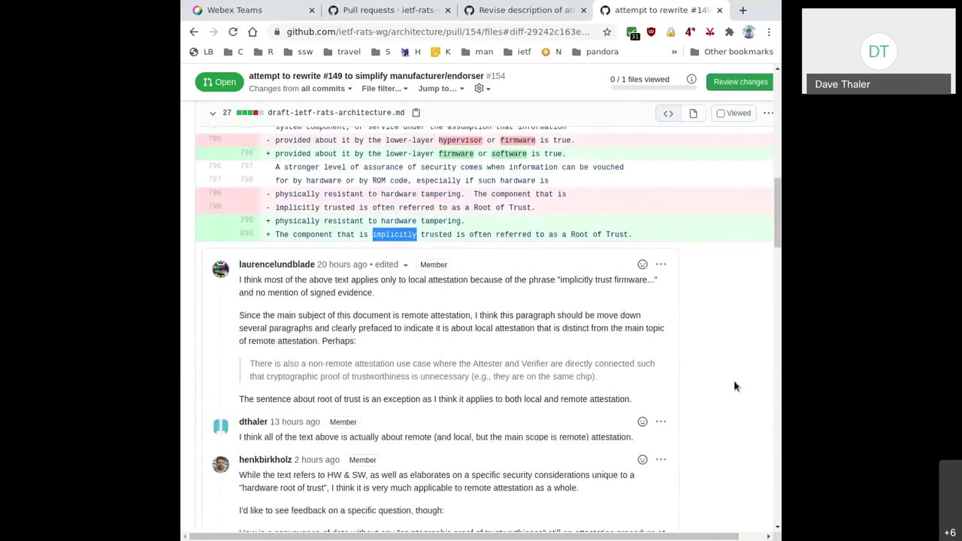
pyautogui.scroll(18, 734, 386)
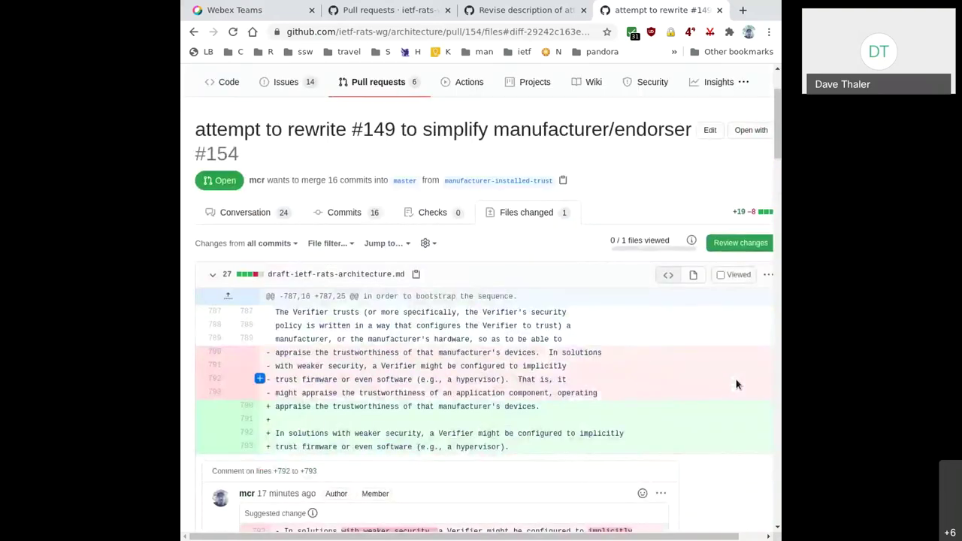
pyautogui.scroll(-2, 736, 383)
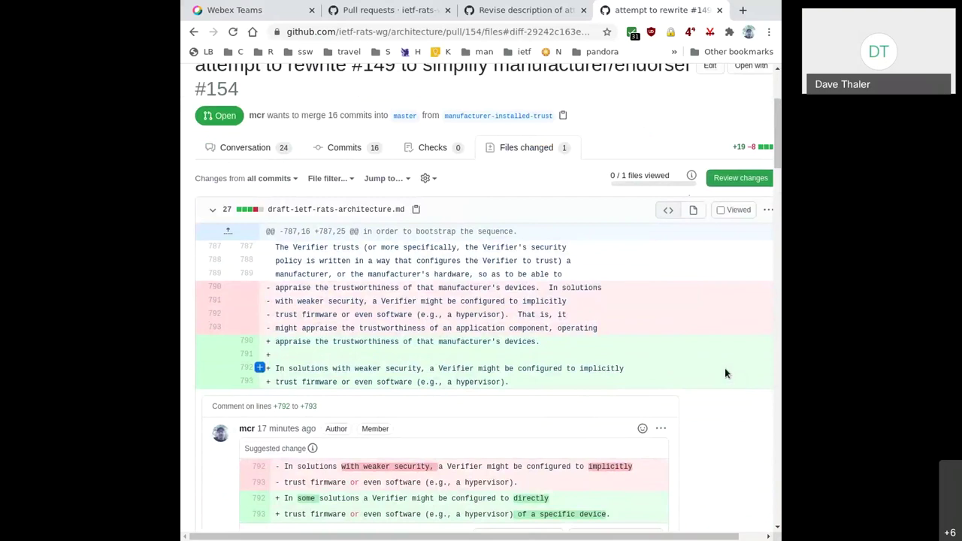
pyautogui.scroll(-3, 751, 452)
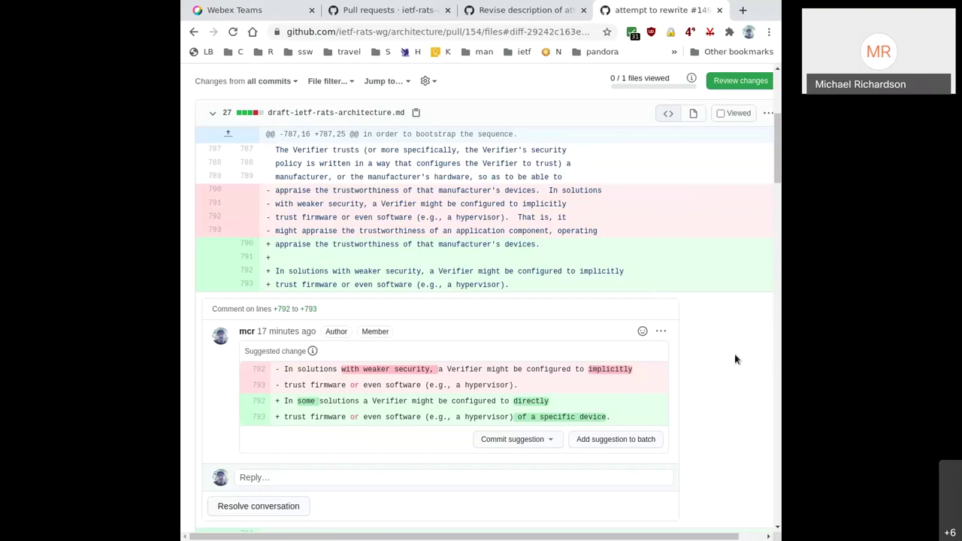
# Step: Highlight the pull request number 154 in the page address, then return to the line 792–793 suggestion
pyautogui.click(503, 31)
pyautogui.doubleClick(503, 32)
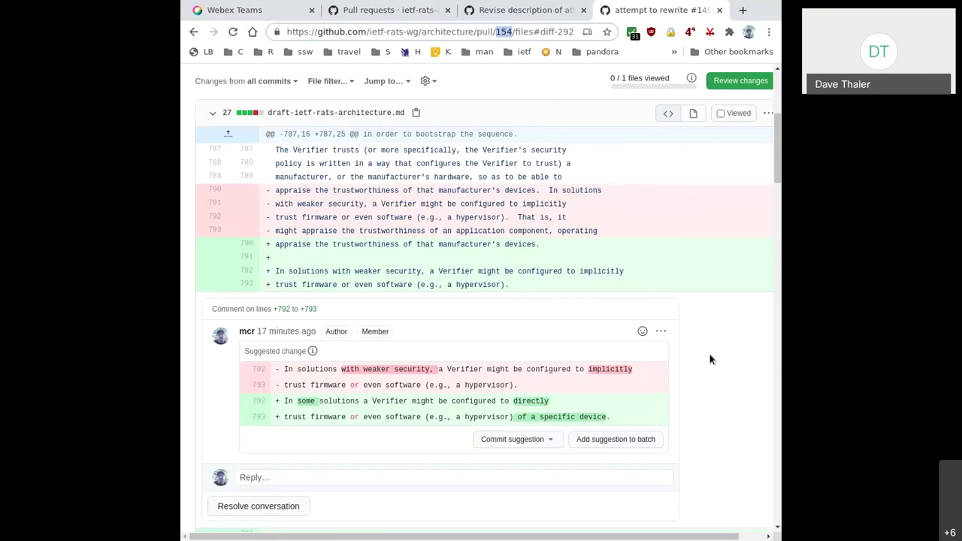
pyautogui.click(319, 383)
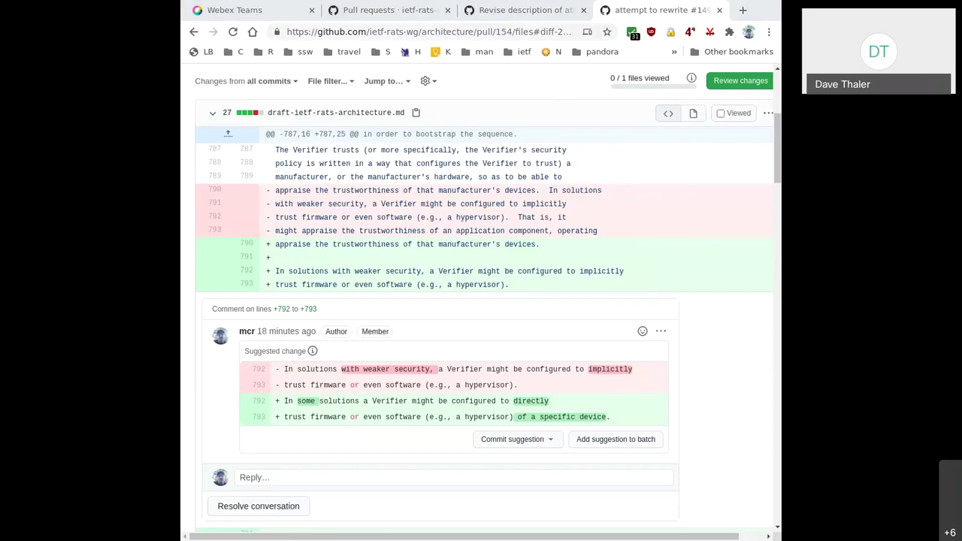
# Step: Highlight pull request number 154 in the page address, reload the changed files and read the new rewrite comment below line 791
pyautogui.doubleClick(503, 32)
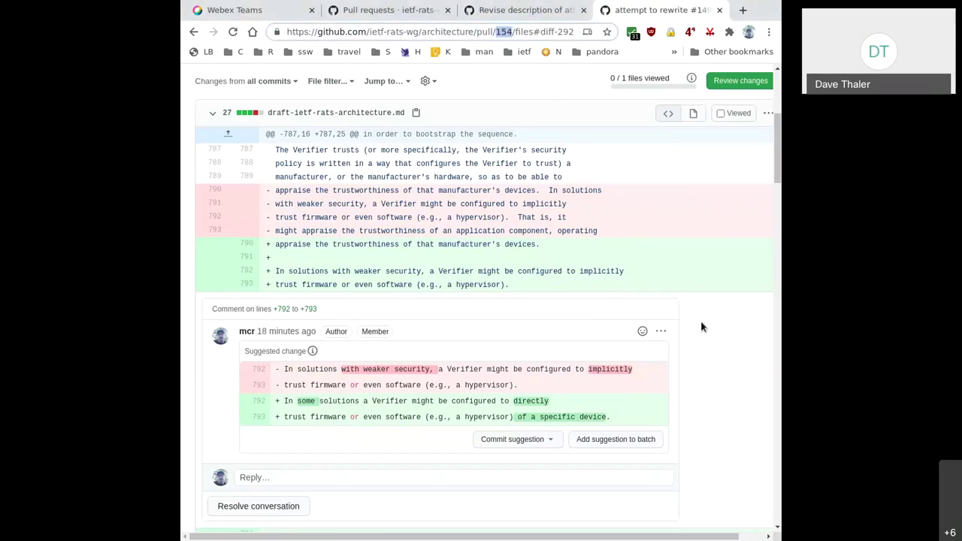
pyautogui.scroll(1, 700, 327)
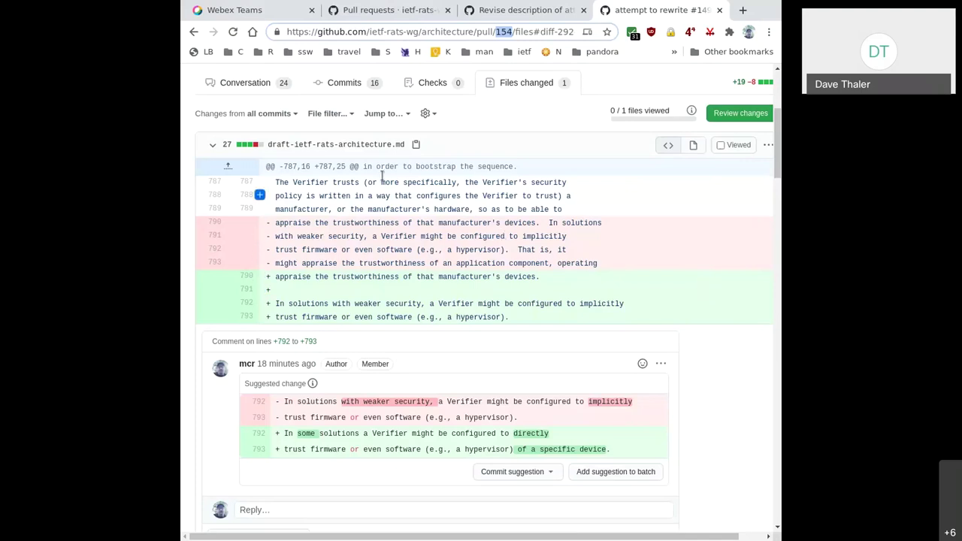
pyautogui.click(233, 34)
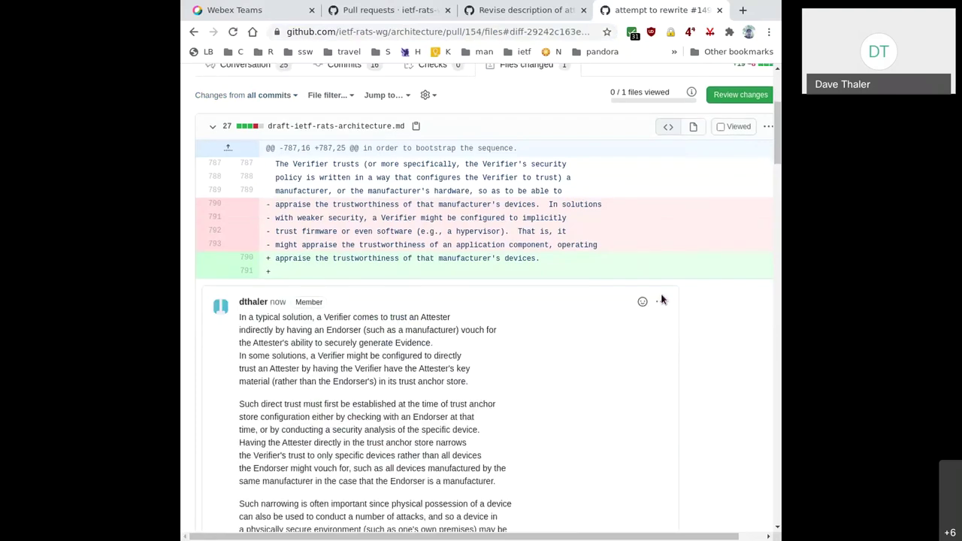
pyautogui.scroll(-3, 661, 300)
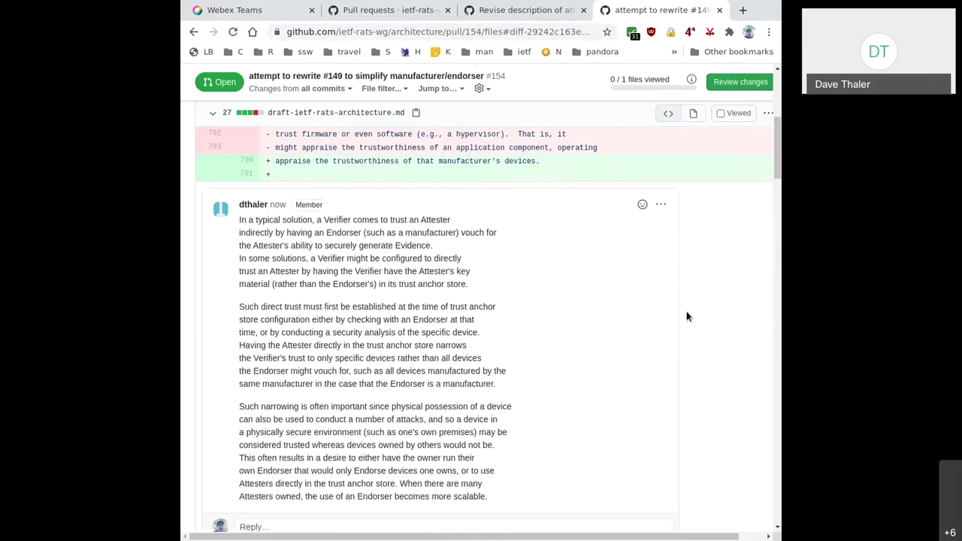
pyautogui.scroll(-1, 692, 305)
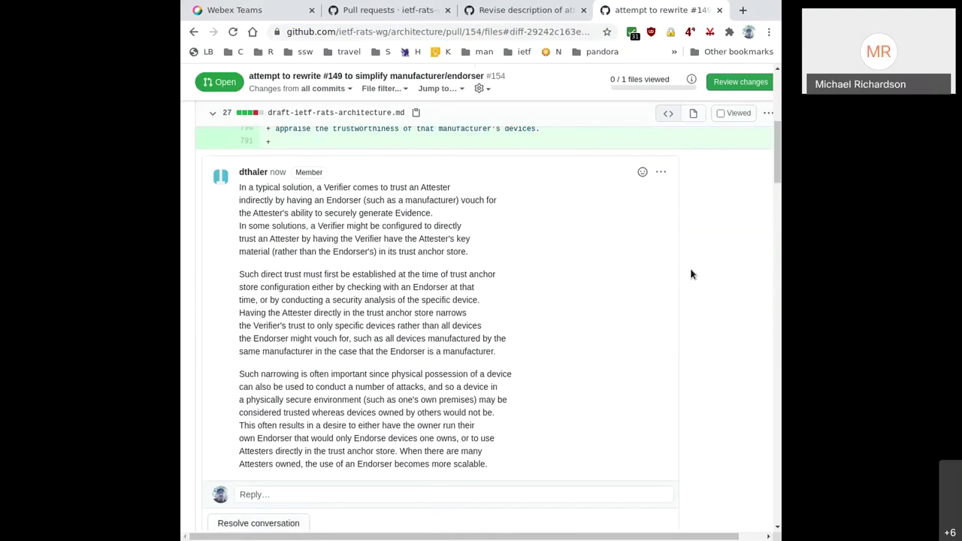
pyautogui.click(661, 172)
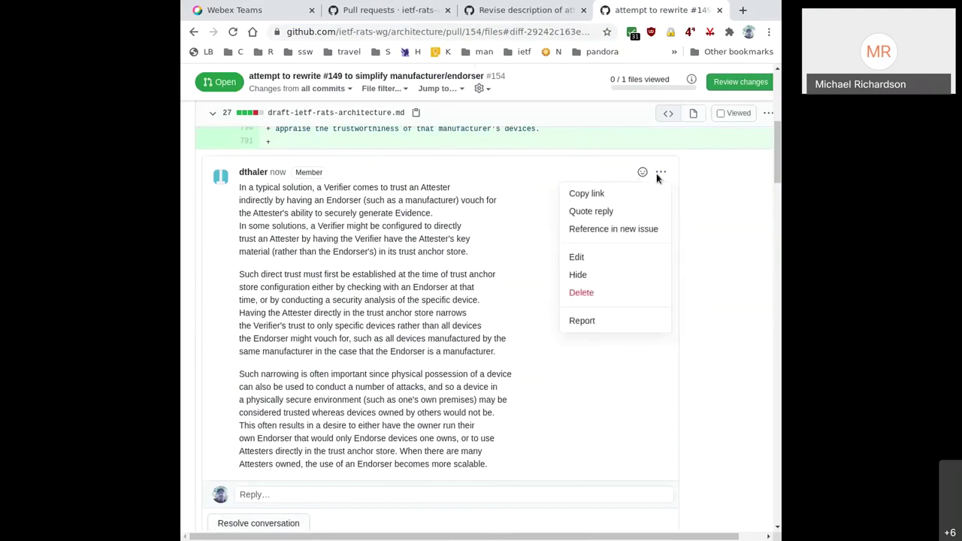
pyautogui.click(707, 269)
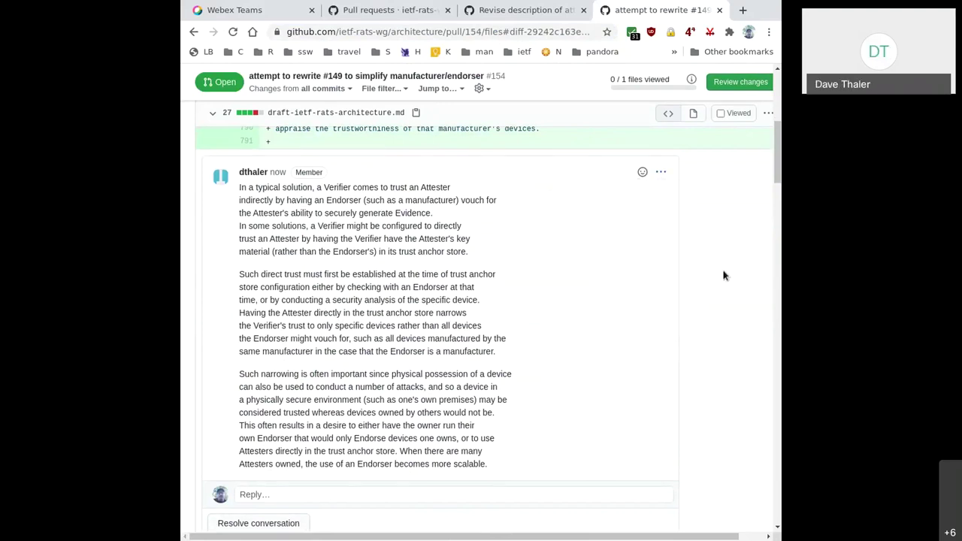
pyautogui.scroll(1, 725, 277)
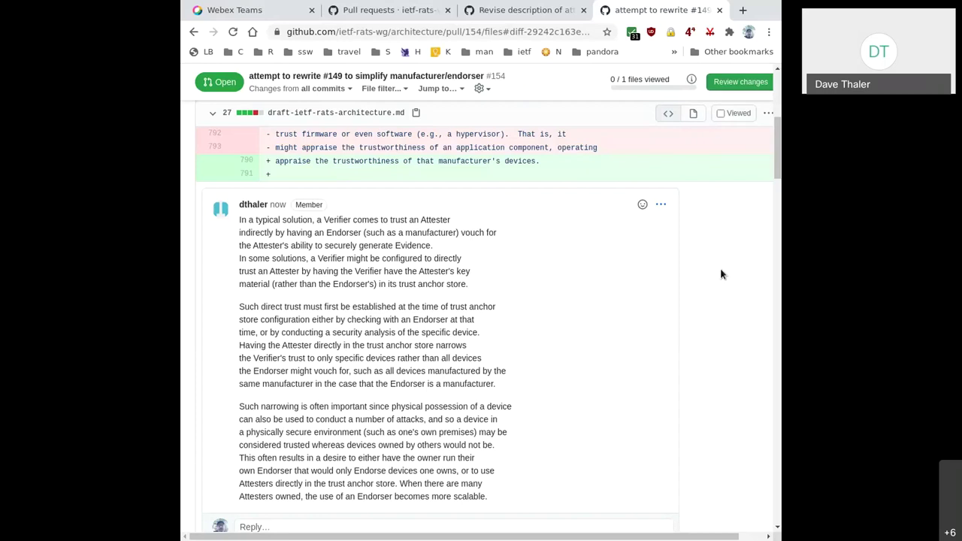
# Step: Reload the changed files and read the full suggested change on line 791, covering its proposed lines 791 to 813
pyautogui.press('F5')
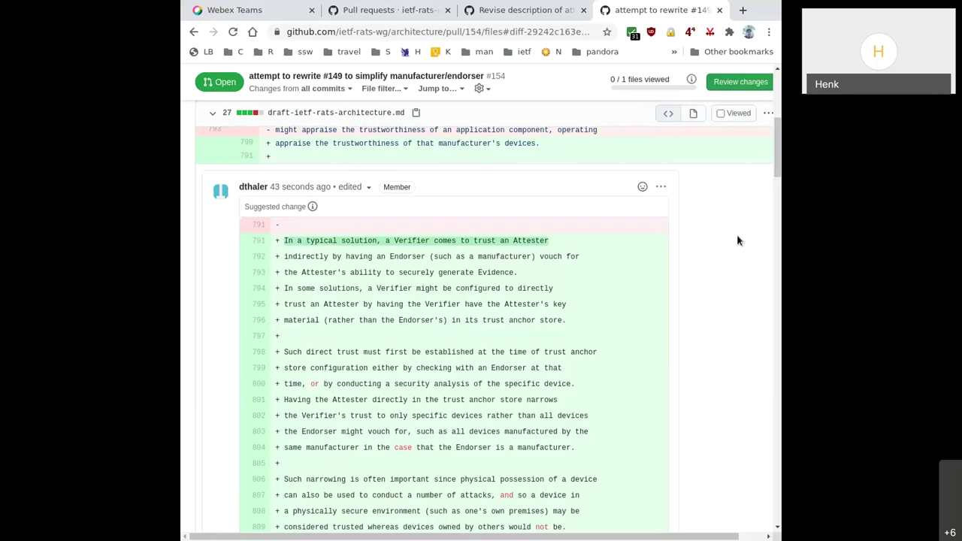
pyautogui.scroll(-1, 736, 241)
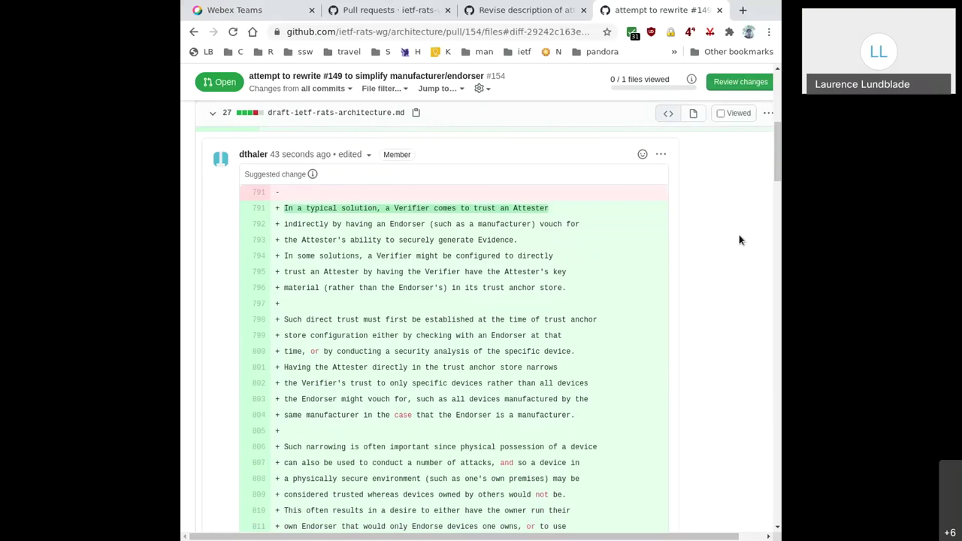
pyautogui.scroll(-1, 739, 239)
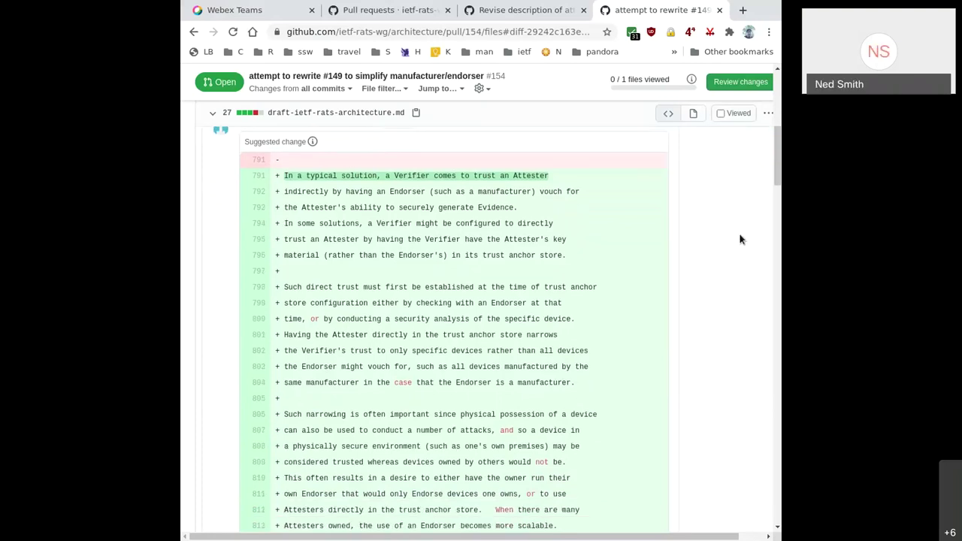
pyautogui.scroll(-1, 739, 239)
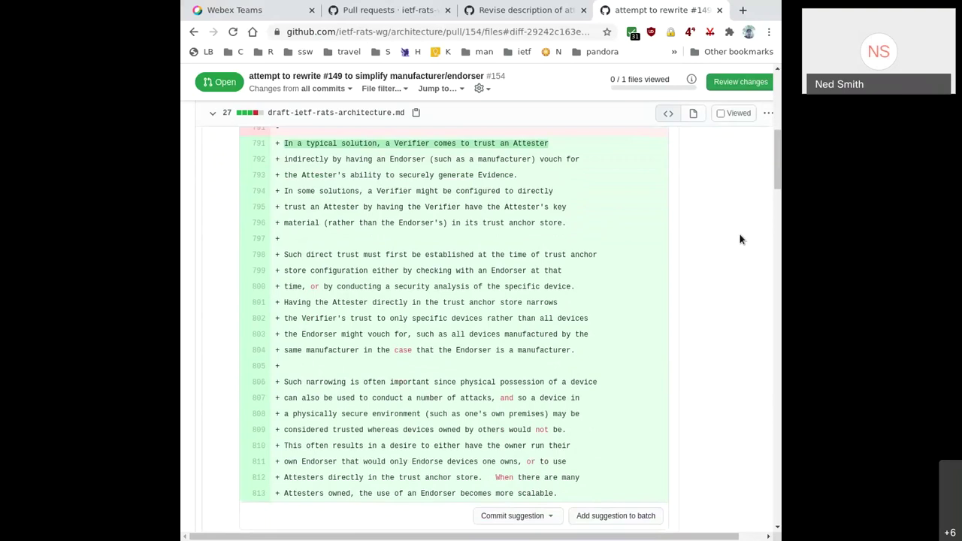
pyautogui.scroll(-1, 739, 239)
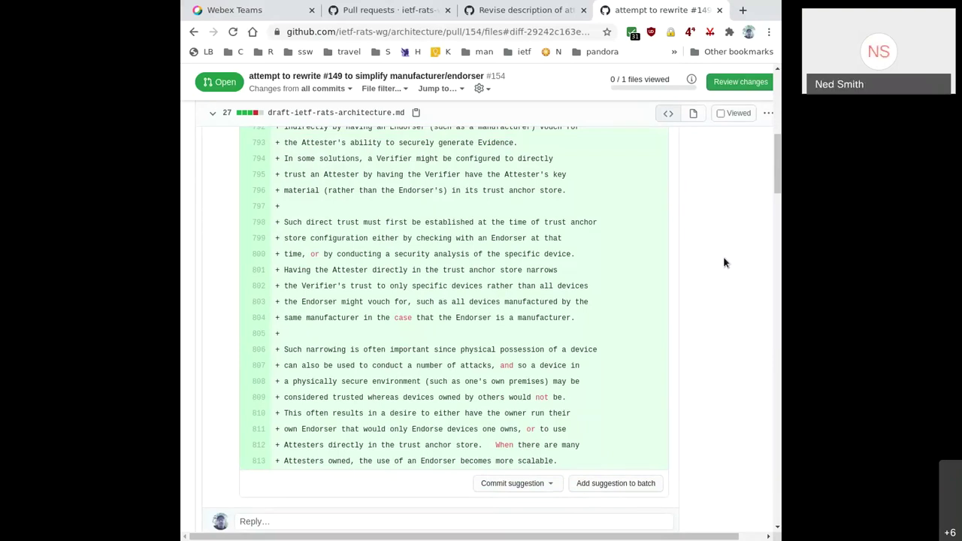
pyautogui.scroll(-1, 725, 262)
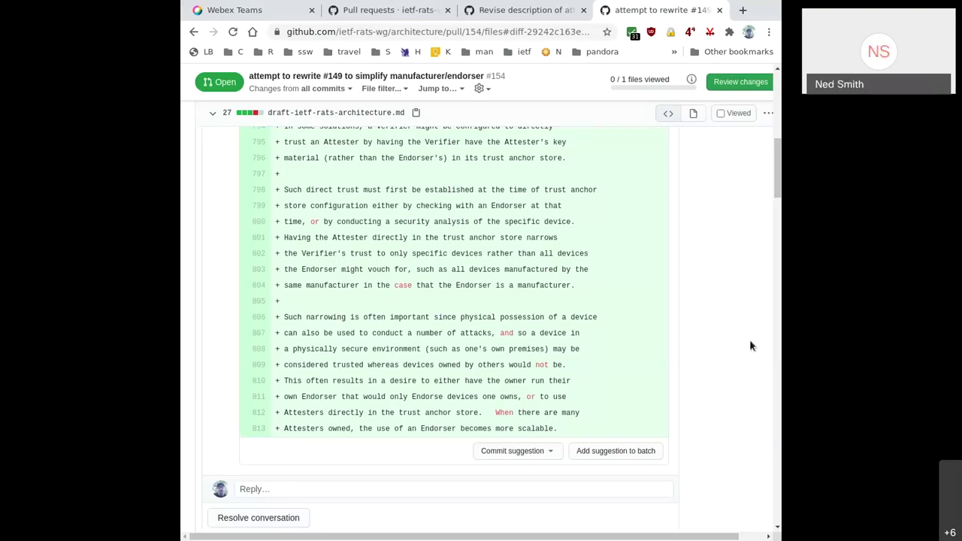
pyautogui.scroll(-3, 752, 343)
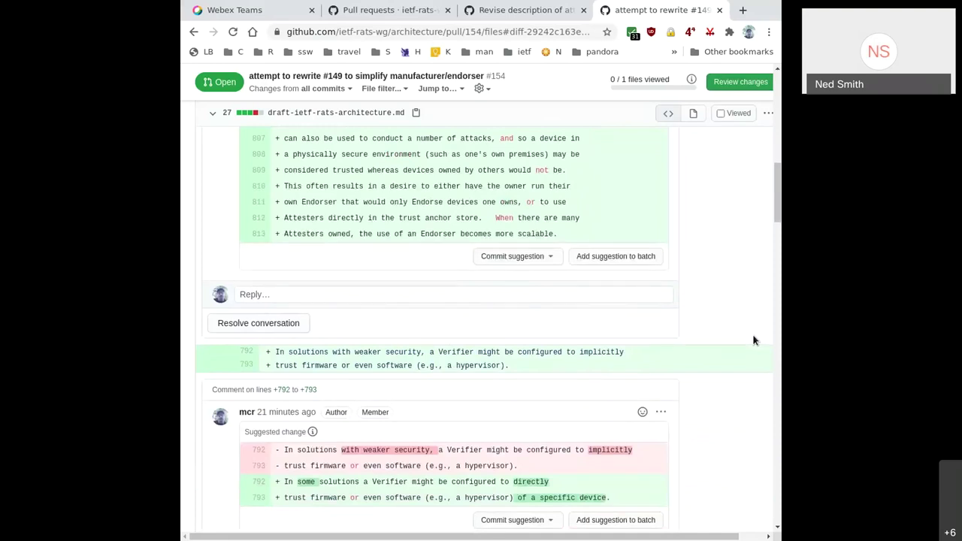
pyautogui.scroll(-1, 753, 338)
pyautogui.scroll(6, 753, 335)
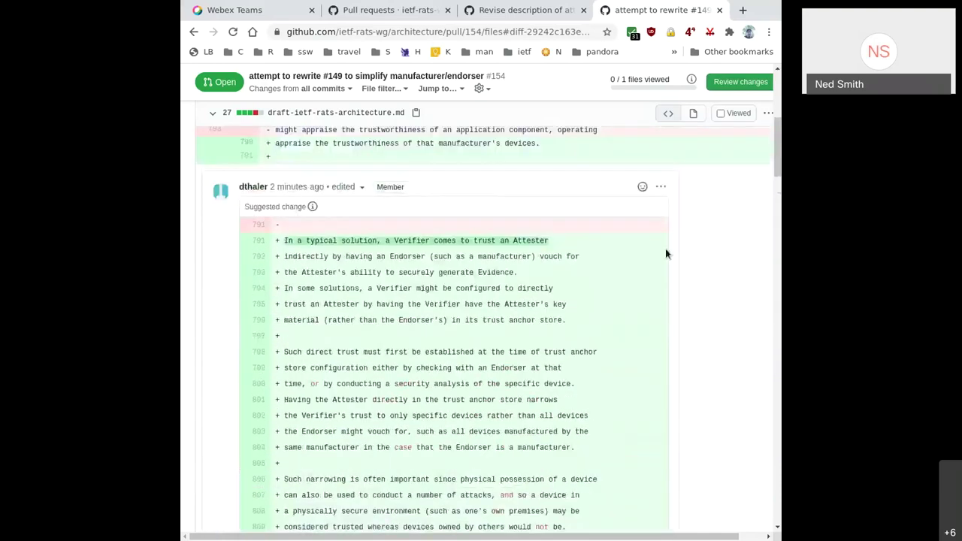
# Step: Edit the line 791 suggestion to add a blank line at its end, and update the comment
pyautogui.click(660, 186)
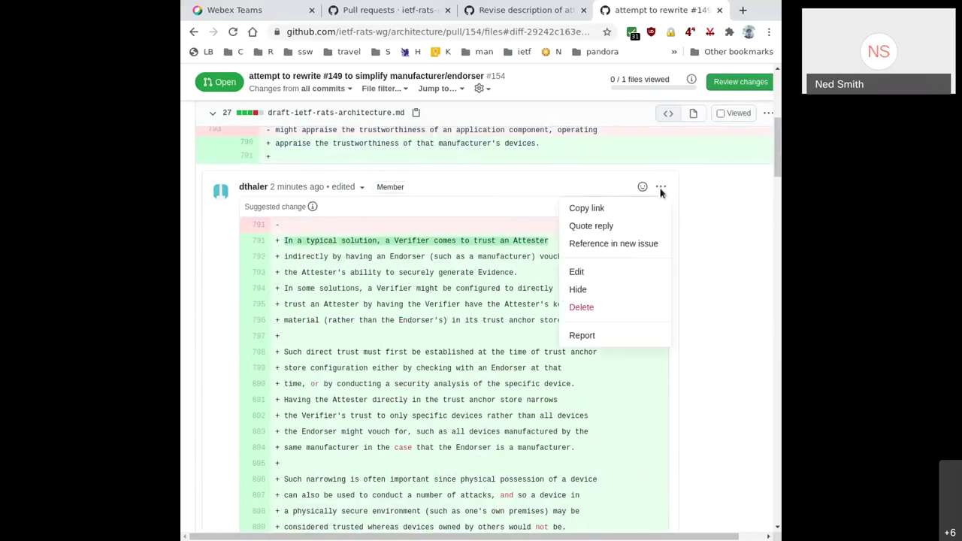
pyautogui.click(604, 271)
pyautogui.scroll(-5, 599, 305)
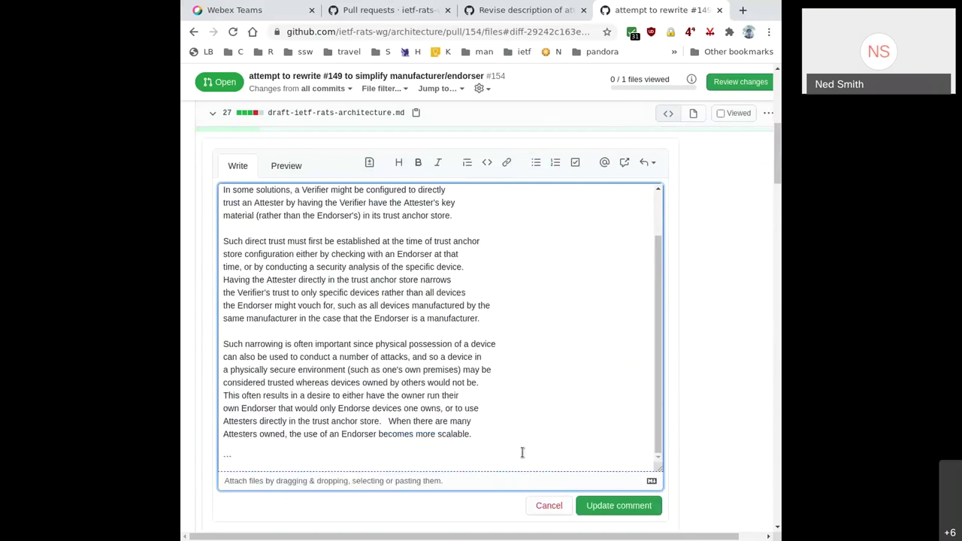
pyautogui.click(614, 514)
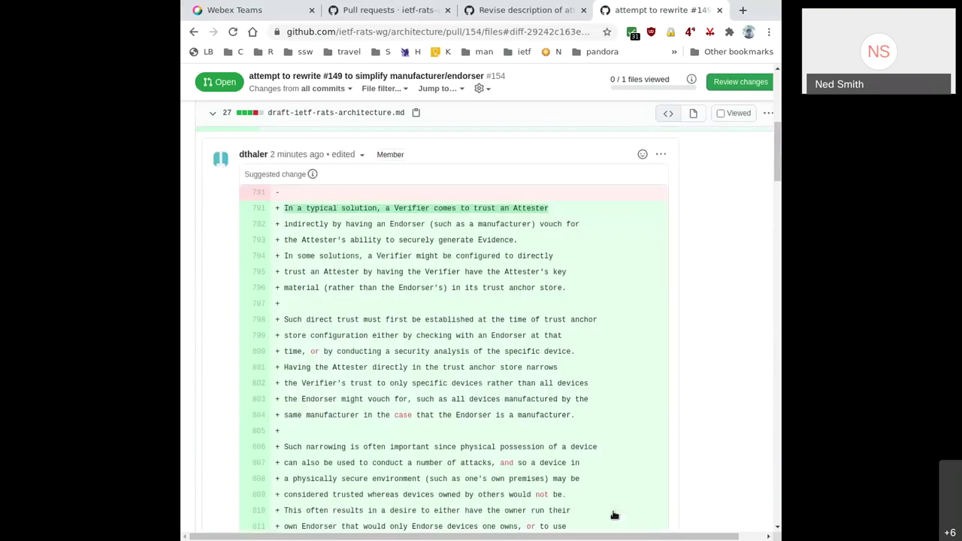
# Step: Review the updated line 791 suggestion, highlighting its opening sentence "In a typical solution, a Verifier comes to trust an Attester…" on lines 791–793
pyautogui.scroll(-2, 746, 431)
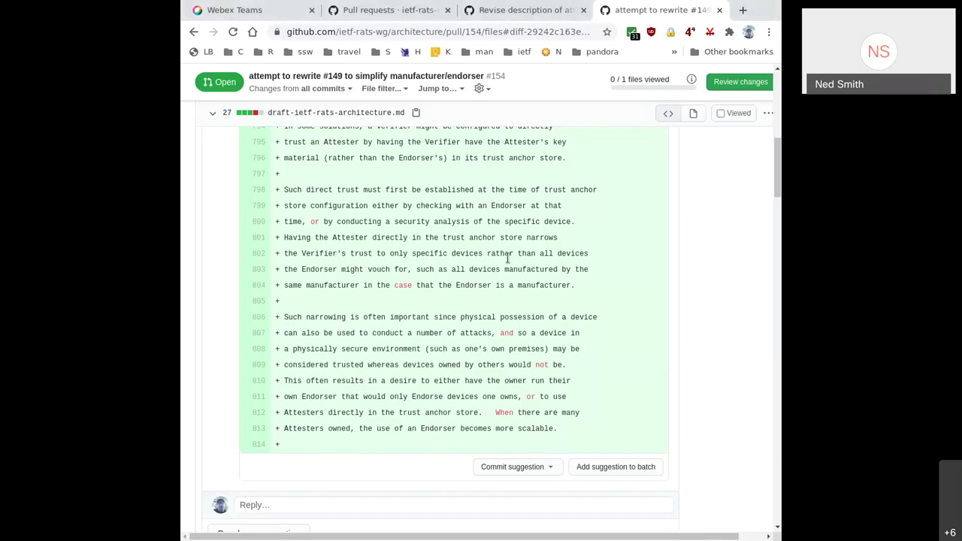
pyautogui.scroll(2, 508, 258)
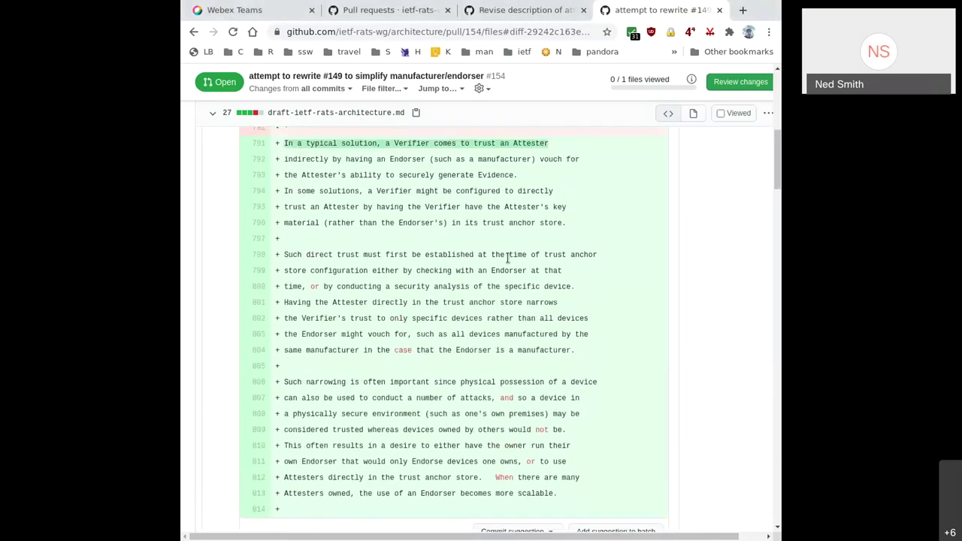
pyautogui.scroll(1, 508, 259)
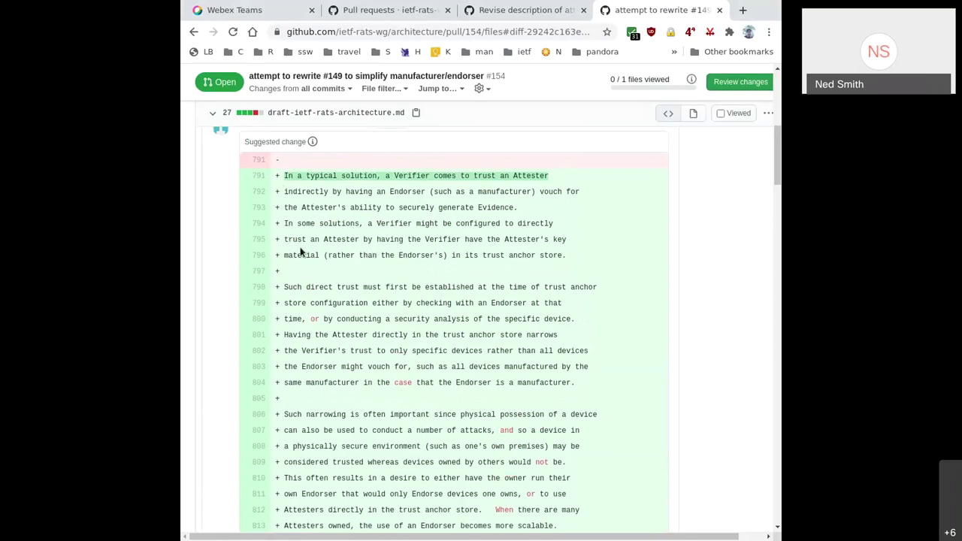
pyautogui.moveTo(518, 207); pyautogui.dragTo(283, 175)
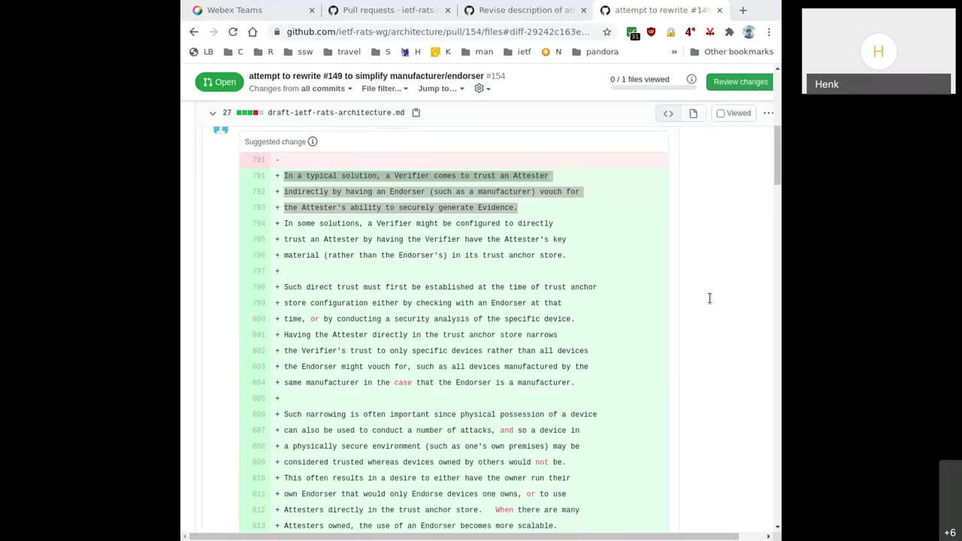
pyautogui.scroll(-2, 714, 300)
pyautogui.scroll(-3, 714, 301)
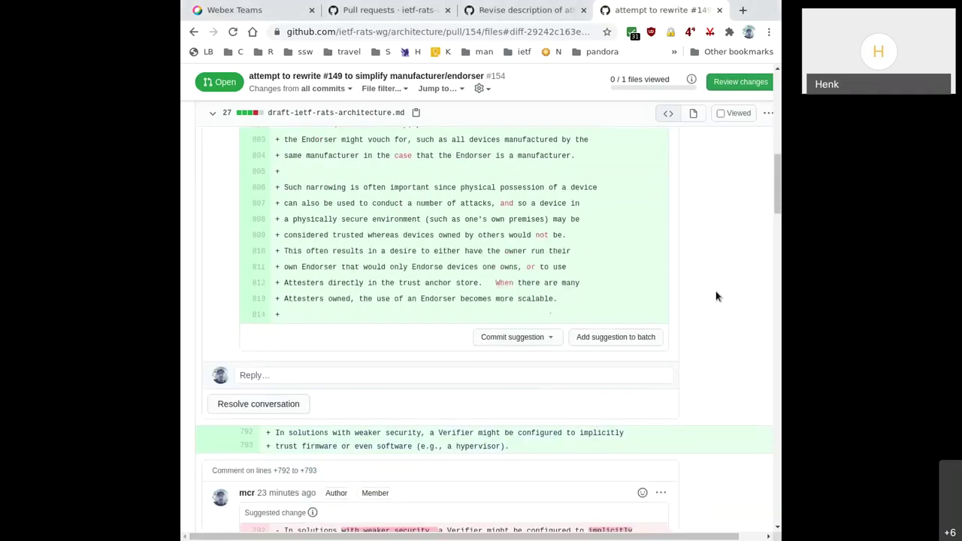
pyautogui.scroll(5, 718, 293)
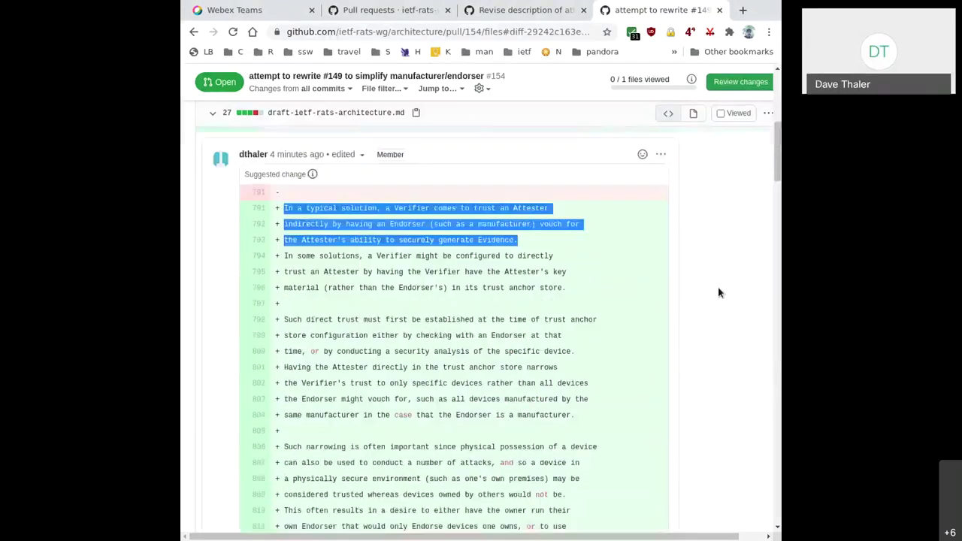
# Step: Reload the changed files and read the new reply below the line 791 suggestion alongside its proposed text
pyautogui.press('F5')
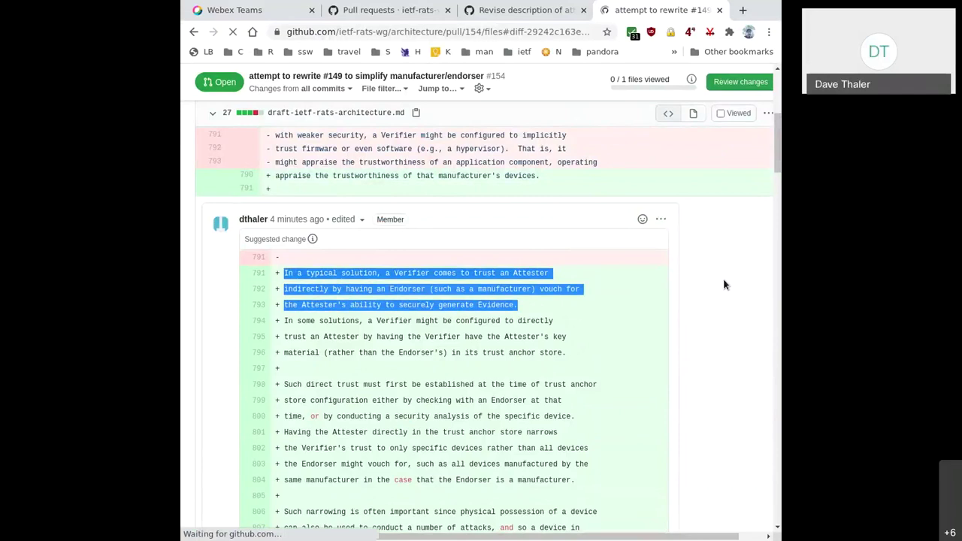
pyautogui.scroll(-5, 725, 283)
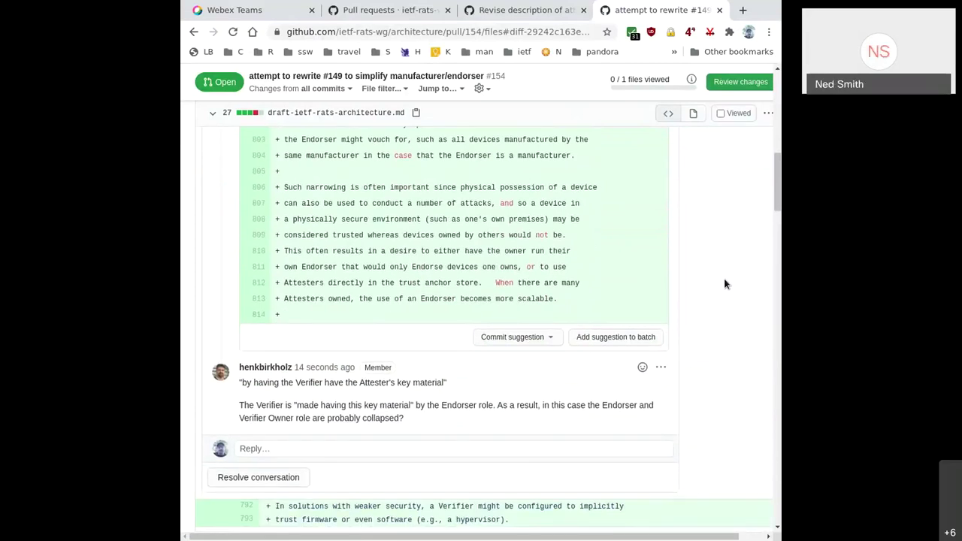
pyautogui.scroll(1, 716, 279)
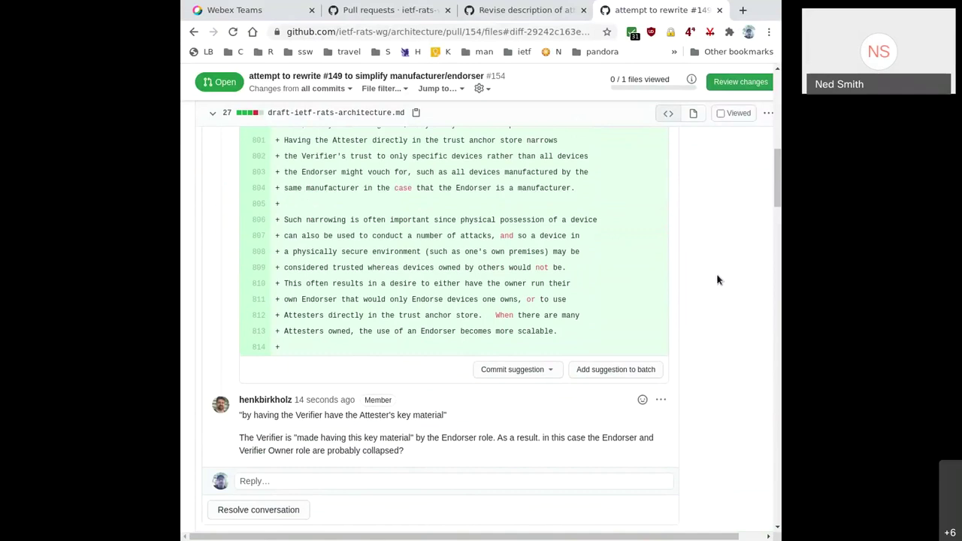
pyautogui.scroll(2, 717, 279)
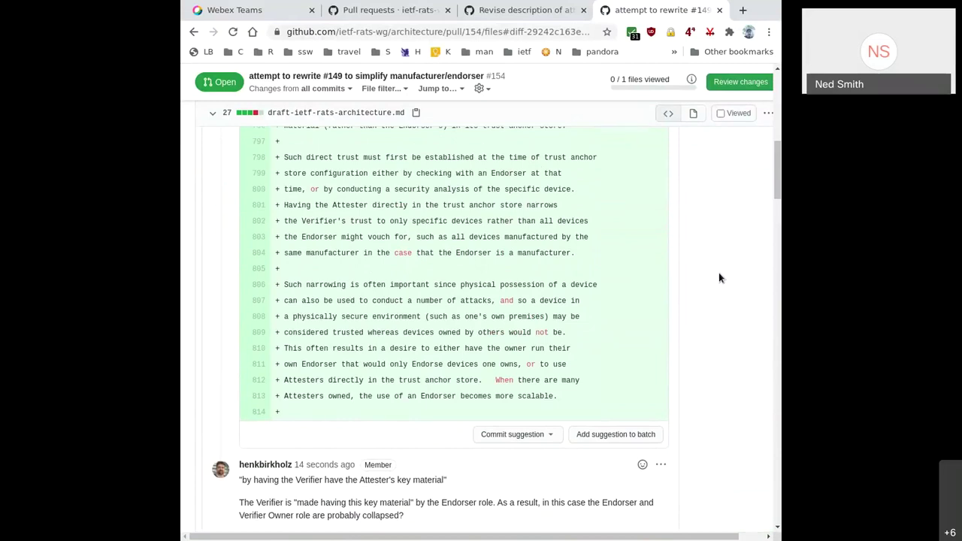
pyautogui.scroll(3, 718, 278)
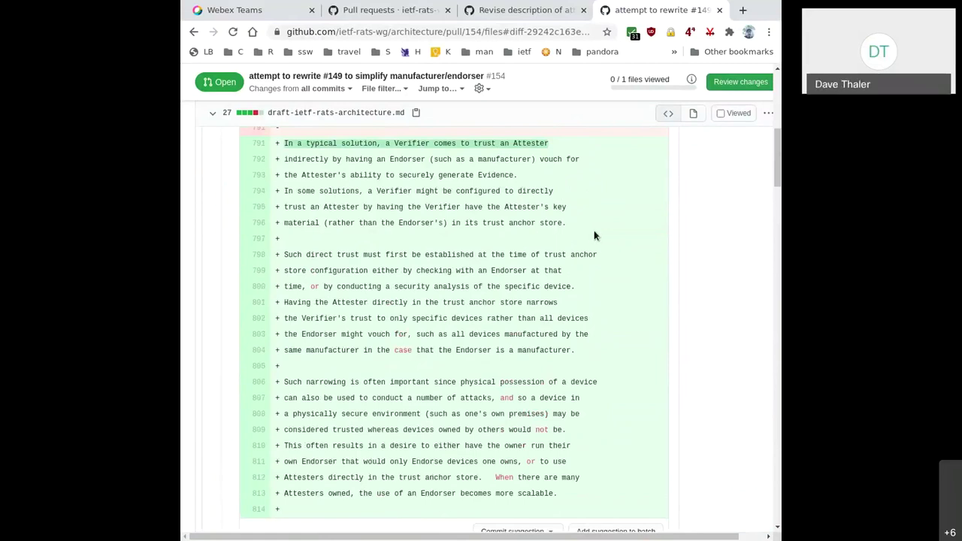
# Step: Copy the quoted phrase "by having the Verifier have the Attester's key material" from the reply below the line 791 suggestion
pyautogui.scroll(-1, 597, 229)
pyautogui.scroll(-2, 638, 281)
pyautogui.moveTo(448, 481); pyautogui.dragTo(235, 485)
pyautogui.hotkey('ctrl', 'c')
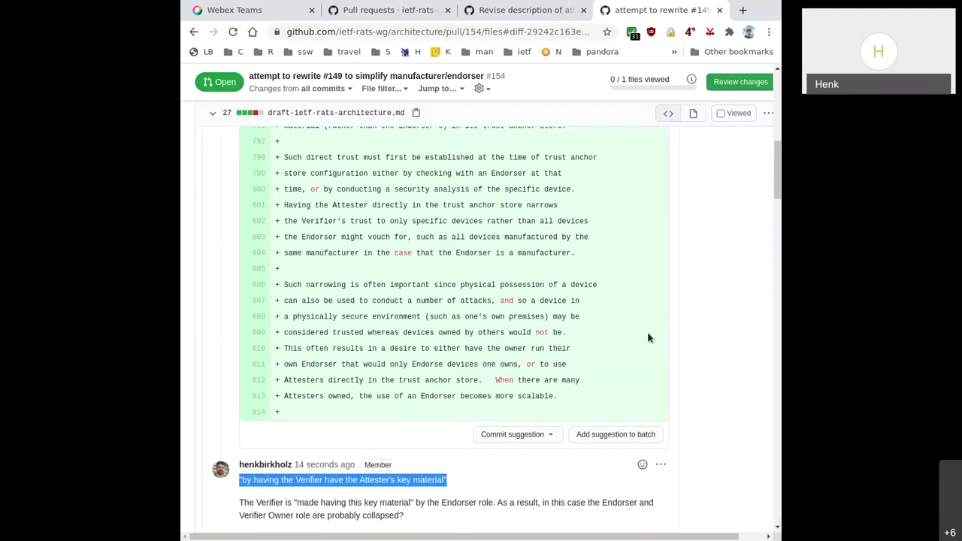
pyautogui.scroll(3, 650, 300)
pyautogui.scroll(2, 652, 254)
pyautogui.click(660, 154)
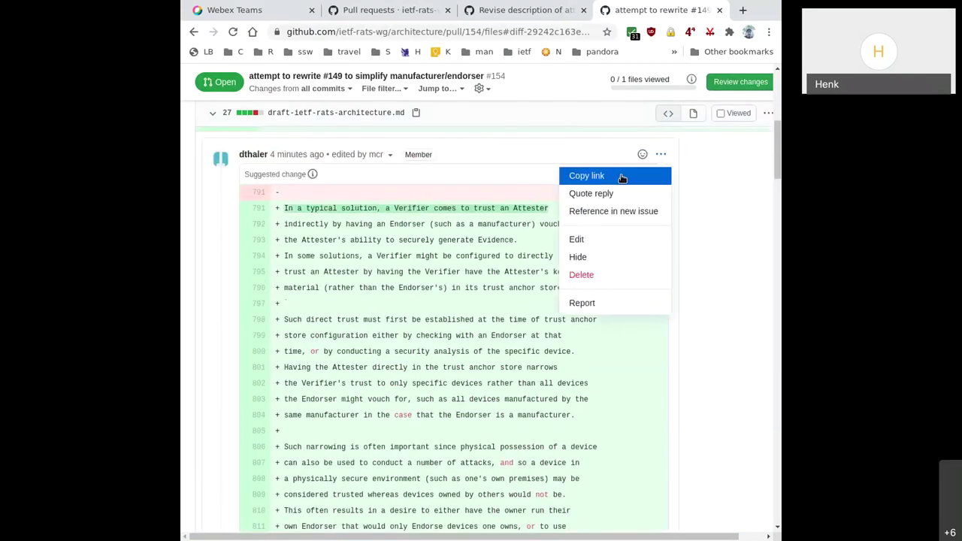
pyautogui.click(583, 241)
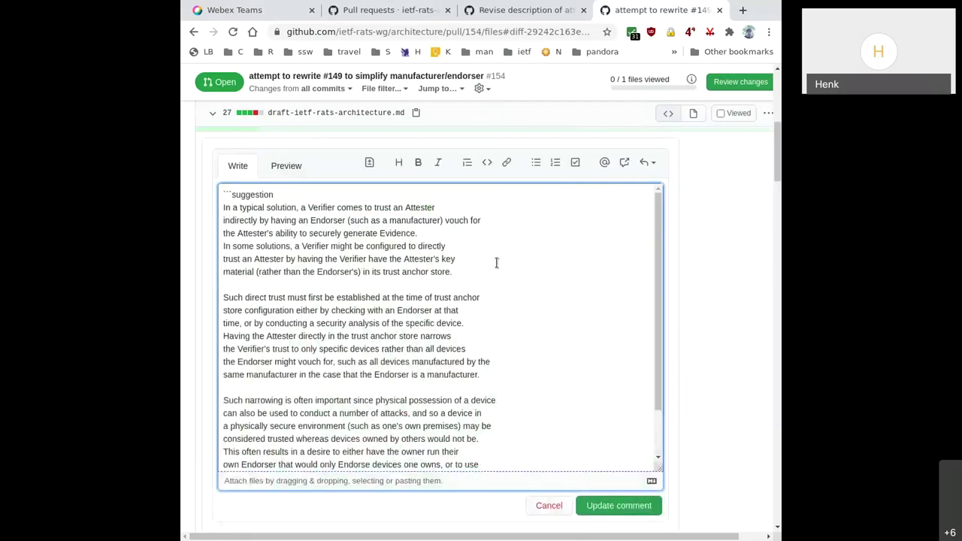
pyautogui.click(549, 505)
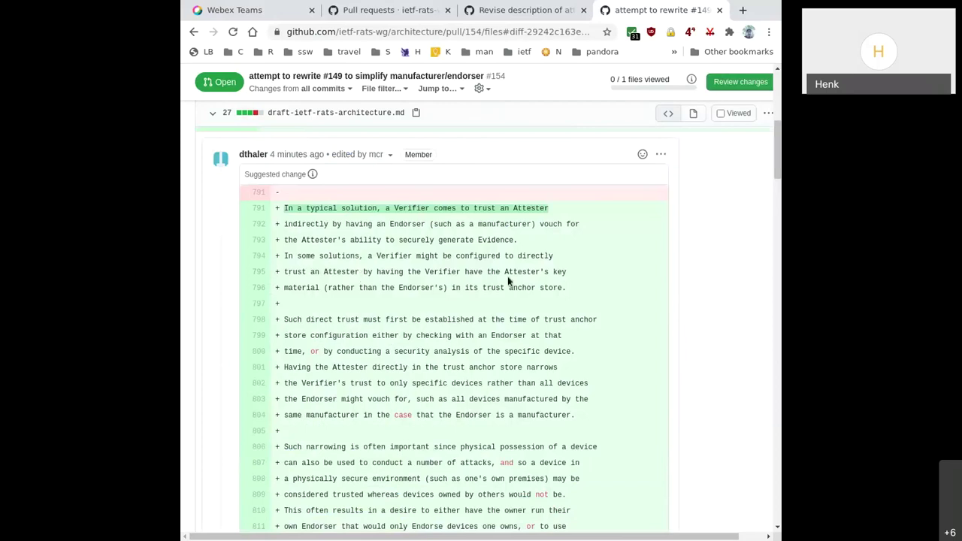
# Step: Edit the line 791 suggestion, adding blank lines after "in its trust anchor store." and pasting the copied phrase before "material (rather than the Endorser's)"
pyautogui.click(660, 154)
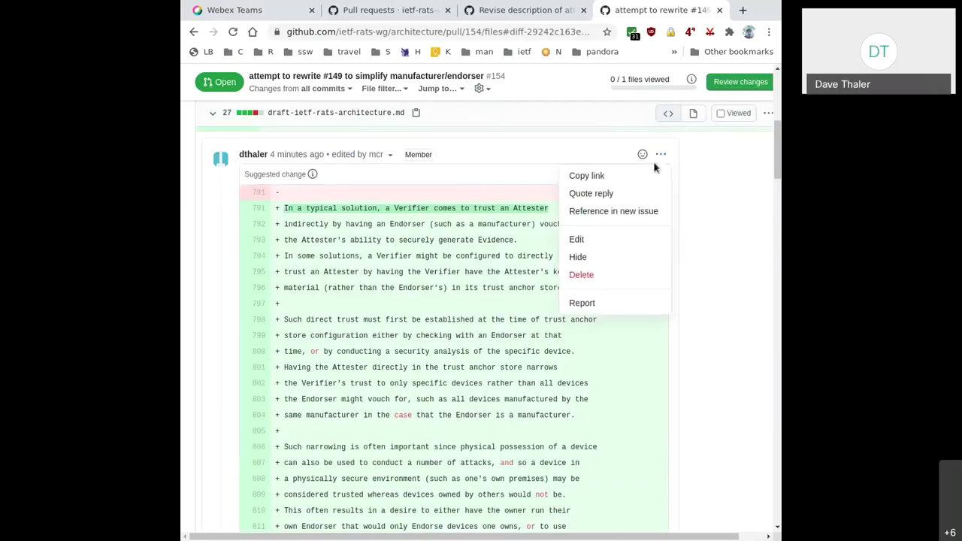
pyautogui.click(602, 237)
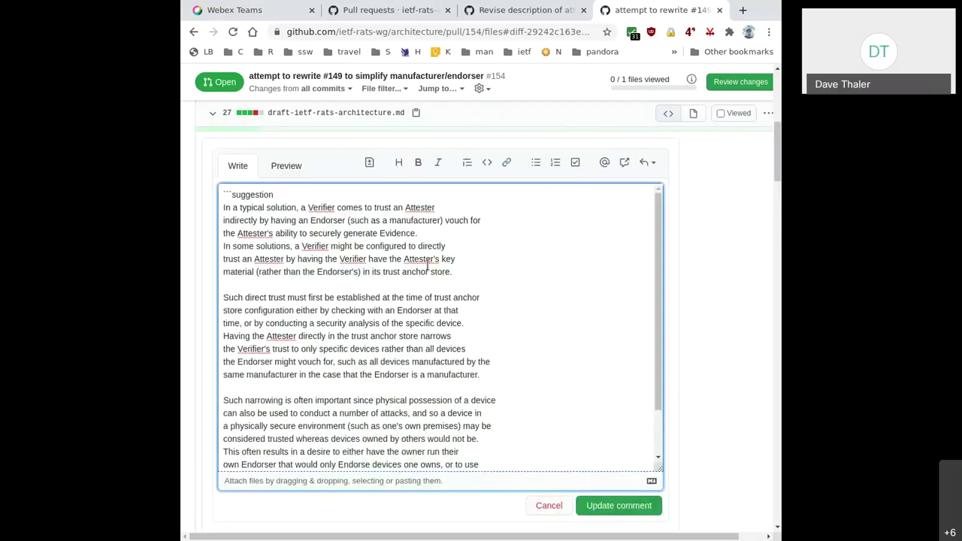
pyautogui.click(475, 269)
pyautogui.press('Return')
pyautogui.press('Return')
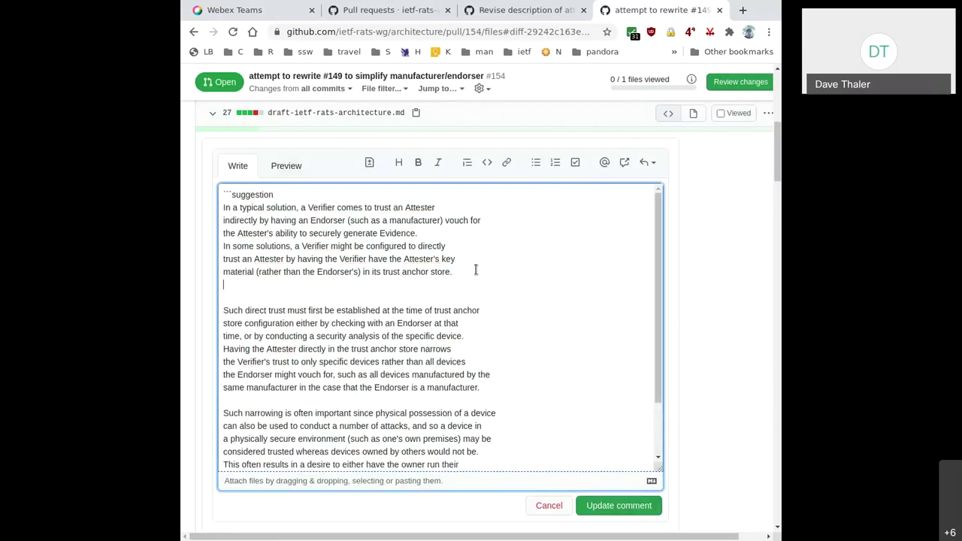
pyautogui.hotkey('ctrl', 'v')
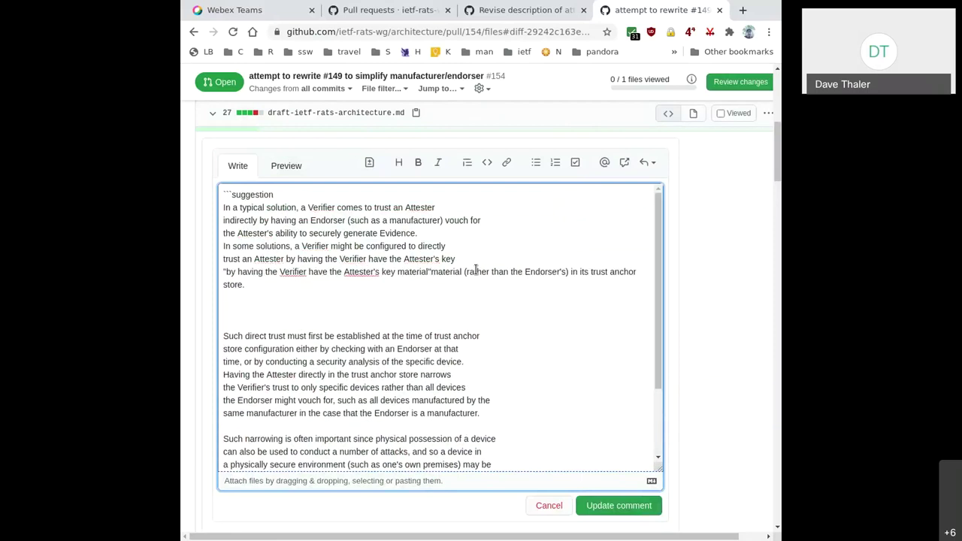
# Step: Undo the misplaced paste and put the quoted phrase "by having the Verifier have the Attester's key material" on its own line below the first paragraph
pyautogui.hotkey('ctrl', 'z')
pyautogui.press('Down')
pyautogui.press('Down')
pyautogui.hotkey('ctrl', 'v')
pyautogui.press('Up')
pyautogui.press('Up')
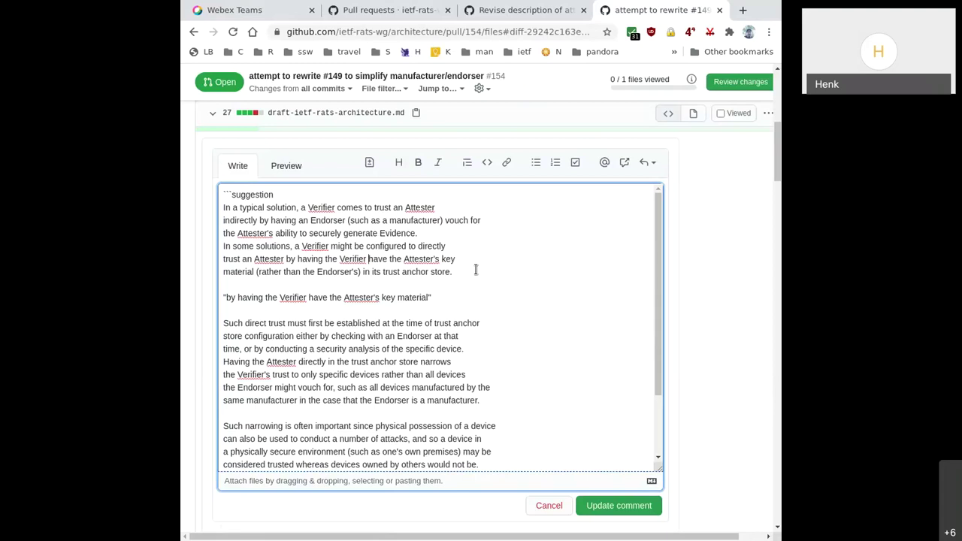
# Step: Split the first paragraph after "trust an Attester", leaving a blank line before "by having the Verifier have the Attester's key"
pyautogui.hotkey('ctrl', 'Left')
pyautogui.hotkey('ctrl', 'Left')
pyautogui.press('Return')
pyautogui.press('Return')
pyautogui.press('Down')
pyautogui.press('Down')
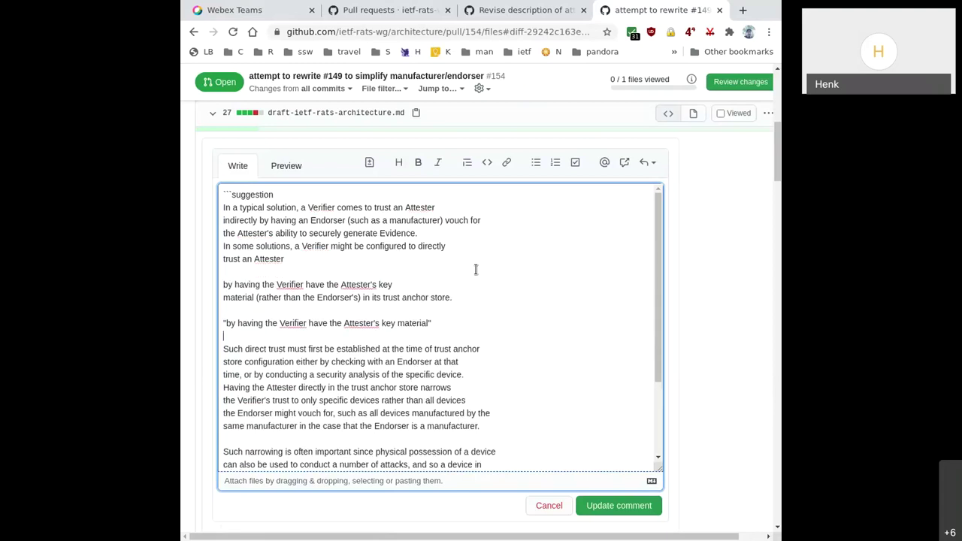
# Step: Move the quoted phrase directly above the matching "by having the Verifier" line and remove its opening quotation mark
pyautogui.hotkey('shift', 'Down')
pyautogui.press('Delete')
pyautogui.hotkey('ctrl', 'z')
pyautogui.hotkey('ctrl', 'z')
pyautogui.hotkey('ctrl', 'z')
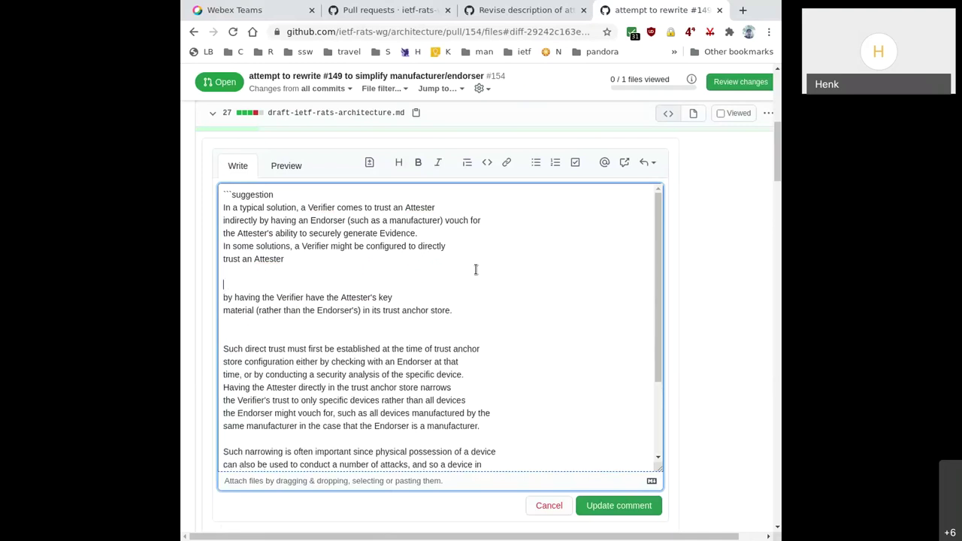
pyautogui.press('Delete')
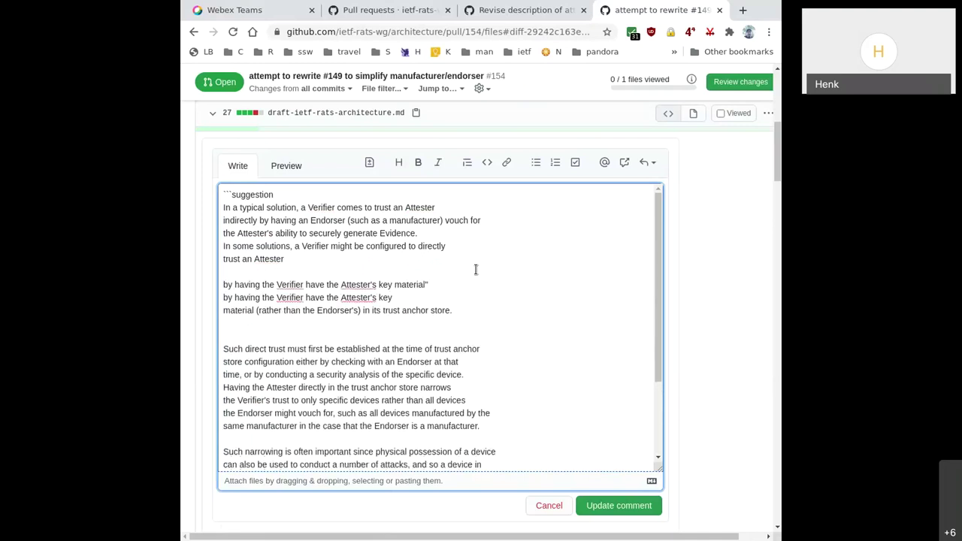
# Step: Join the line ending in "Attester's key" with the following line that starts with "material (rather than the Endorser's)"
pyautogui.press('Down')
pyautogui.press('End')
pyautogui.press('Delete')
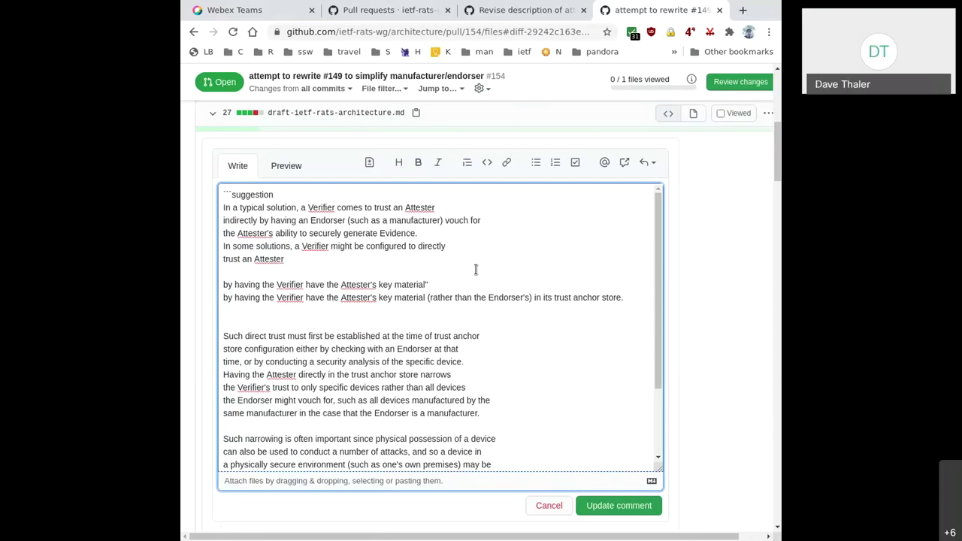
# Step: Delete the pasted comparison phrase and the blank line after "trust an Attester" in the suggestion
pyautogui.hotkey('shift', 'End')
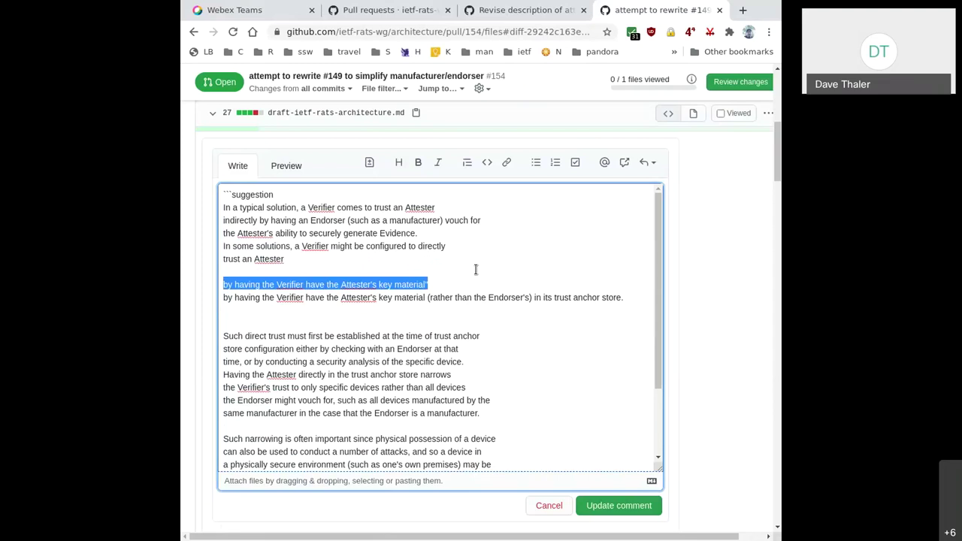
pyautogui.press('BackSpace')
pyautogui.press('Delete')
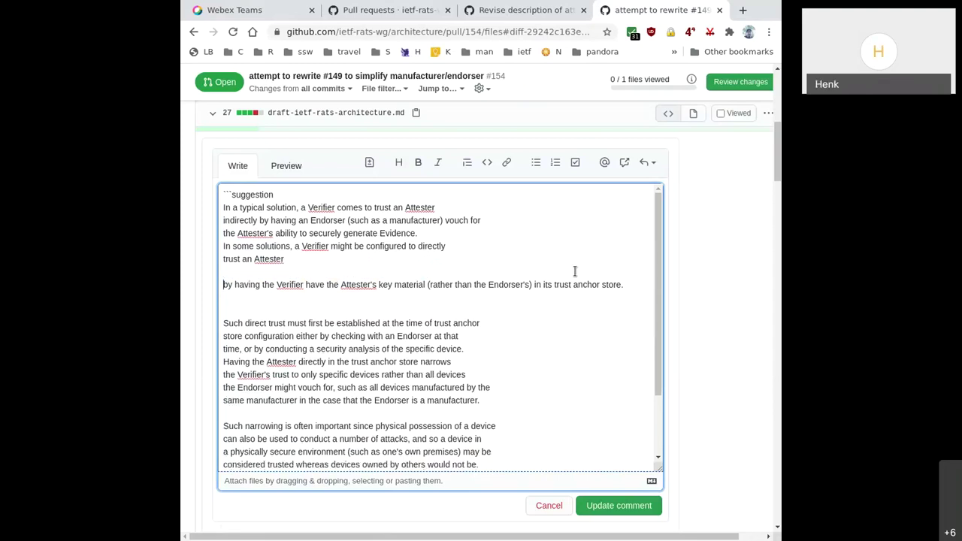
pyautogui.press('BackSpace')
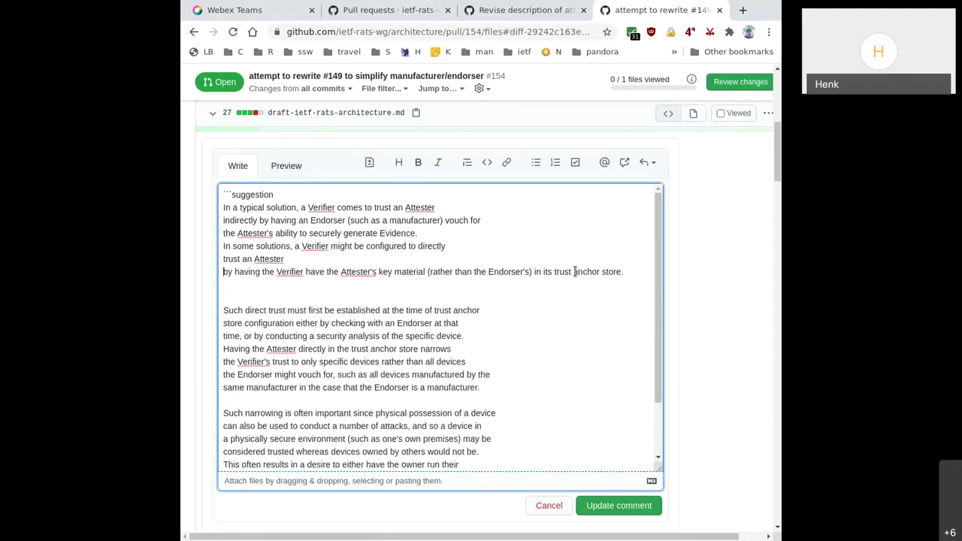
# Step: Cancel editing the suggestion comment and discard its unsaved changes
pyautogui.click(548, 506)
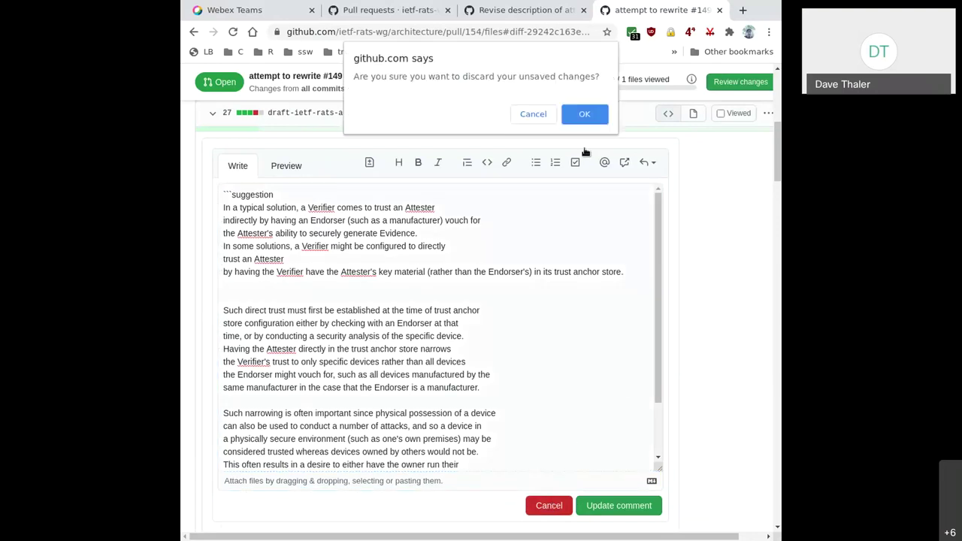
pyautogui.click(580, 114)
# Step: Review the suggested change for lines 791 to 814 and the reply about the Attester's key material
pyautogui.scroll(-3, 728, 339)
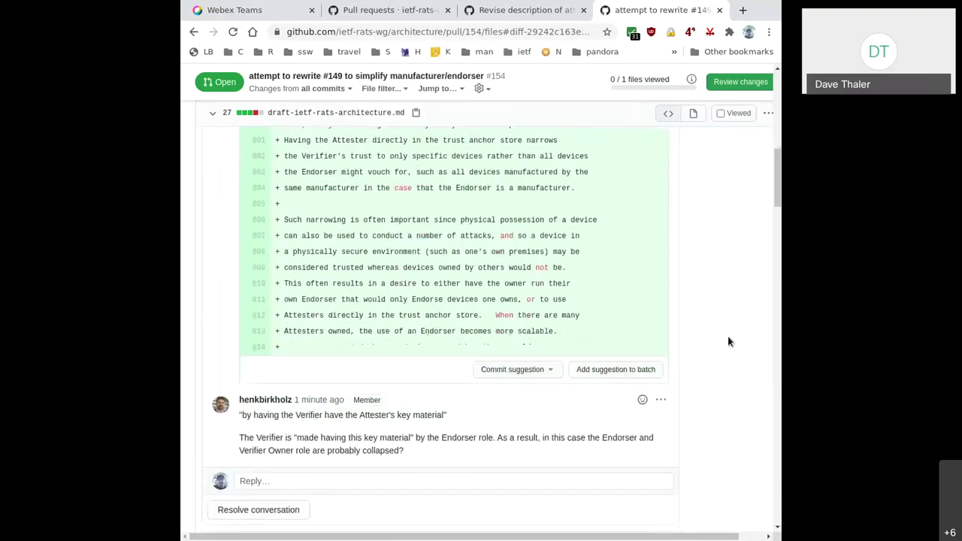
pyautogui.scroll(1, 728, 337)
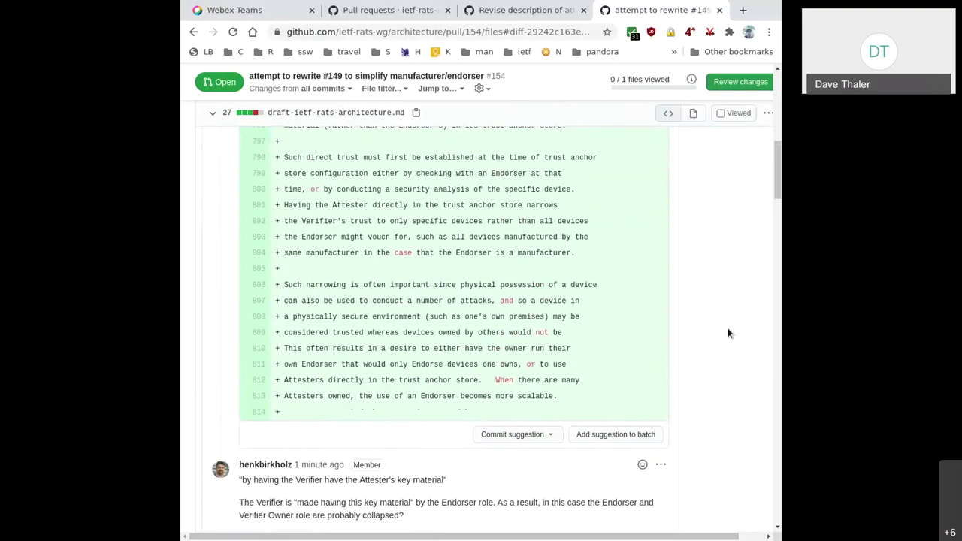
pyautogui.scroll(2, 727, 333)
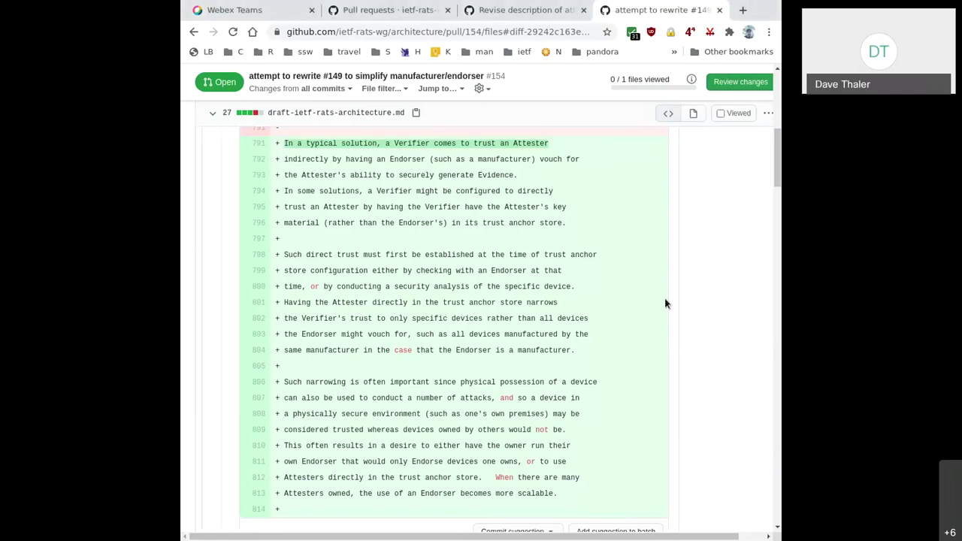
pyautogui.scroll(1, 706, 300)
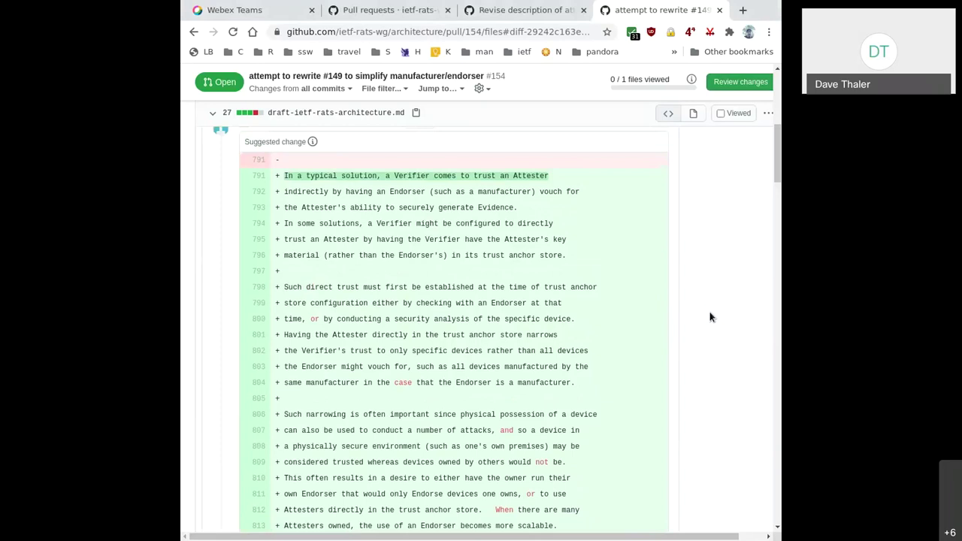
pyautogui.scroll(1, 710, 316)
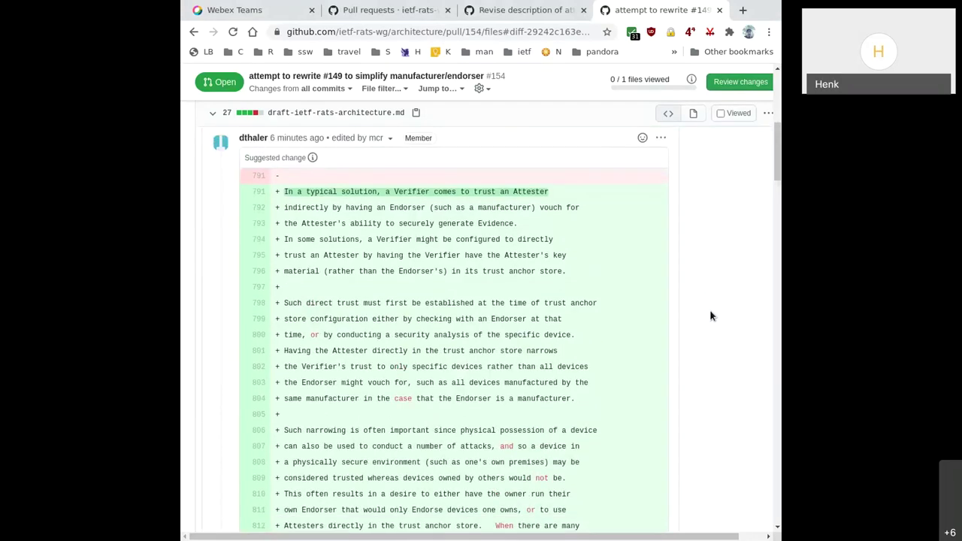
pyautogui.scroll(-2, 710, 316)
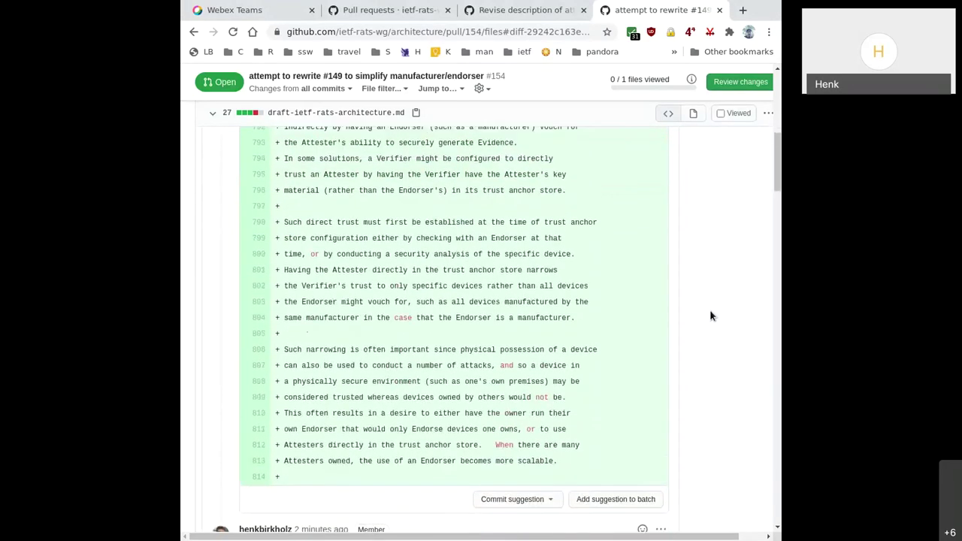
pyautogui.scroll(1, 710, 316)
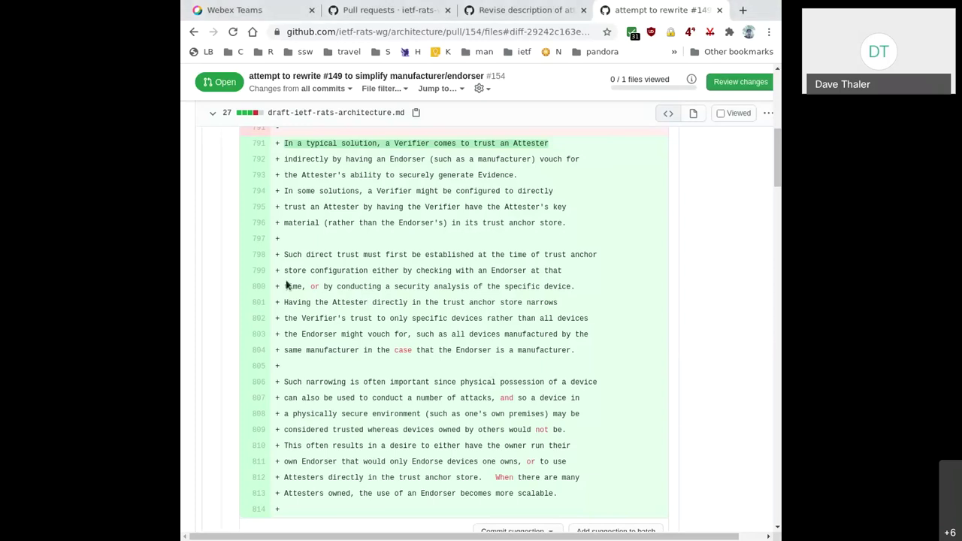
# Step: Highlight line 799 about checking with an Endorser, and lines 806 to 808 about physical possession of a device, for discussion
pyautogui.tripleClick(386, 272)
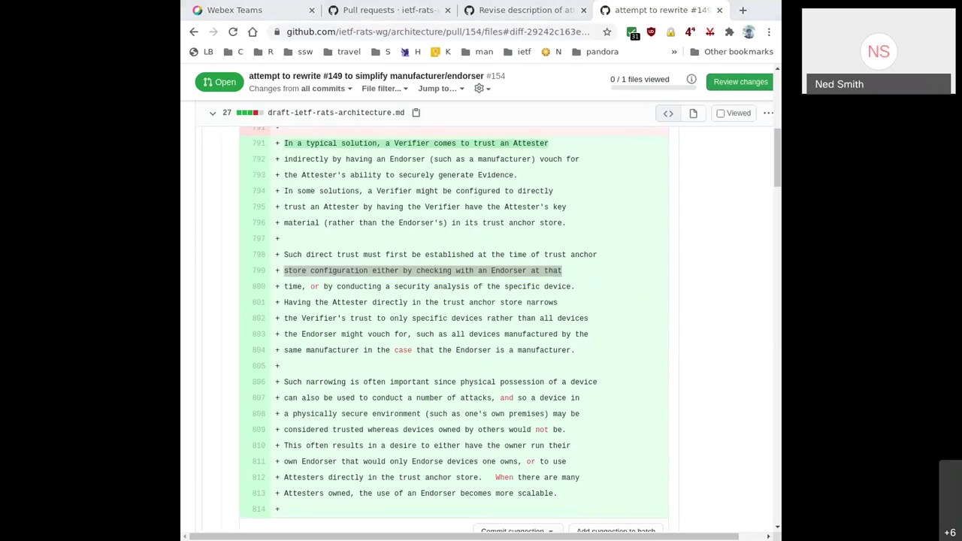
pyautogui.hotkey('alt', 'Tab')
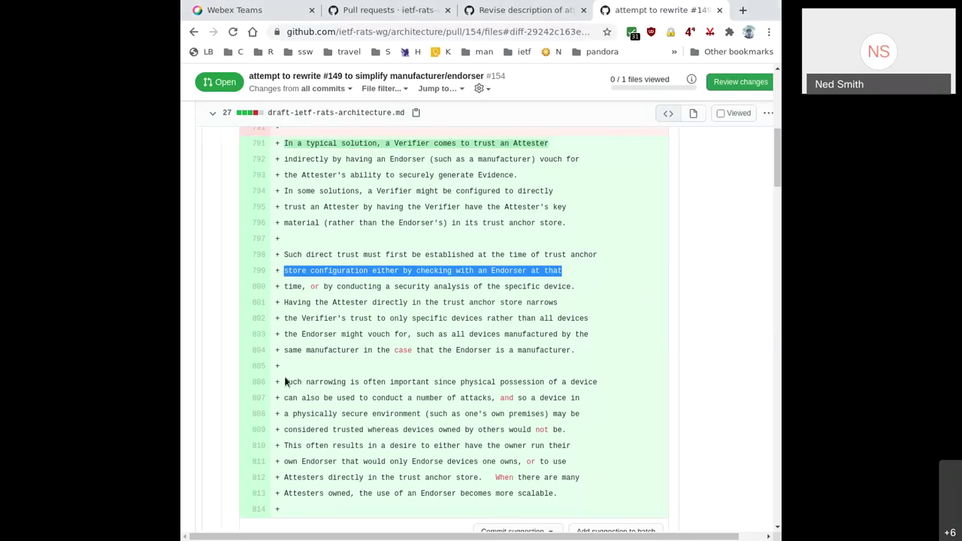
pyautogui.moveTo(281, 379); pyautogui.dragTo(272, 425)
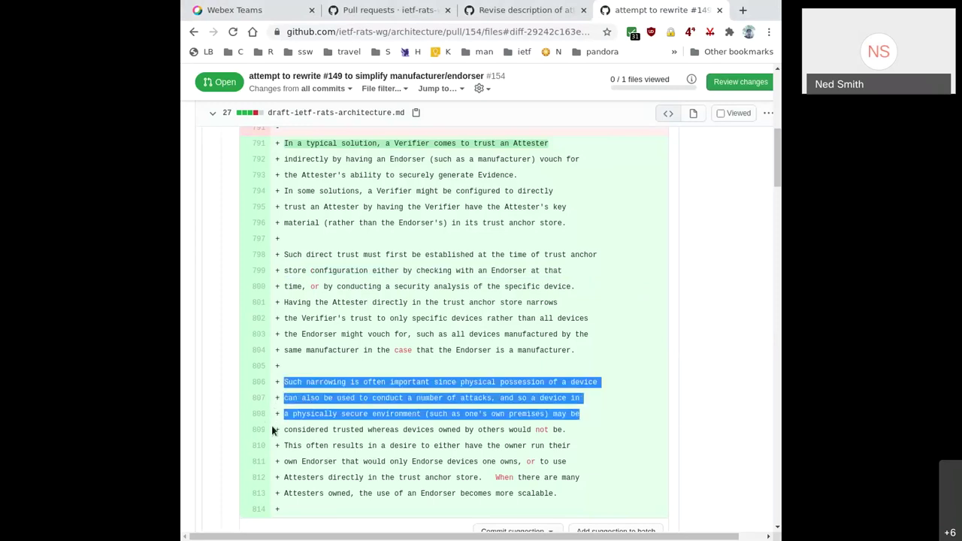
pyautogui.click(656, 424)
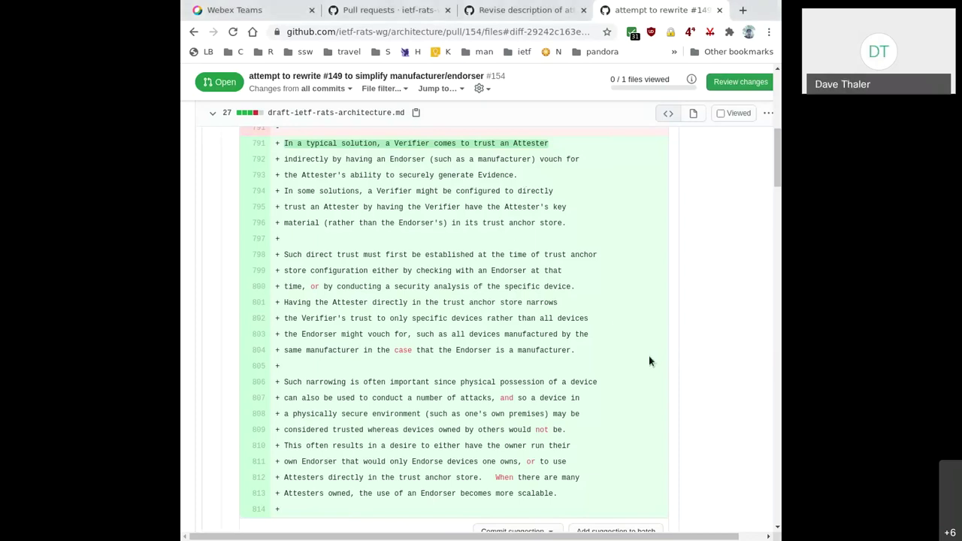
# Step: Highlight the words "narrowing", "indirectly" and "direct" in the suggested text to compare the wording
pyautogui.scroll(-1, 649, 356)
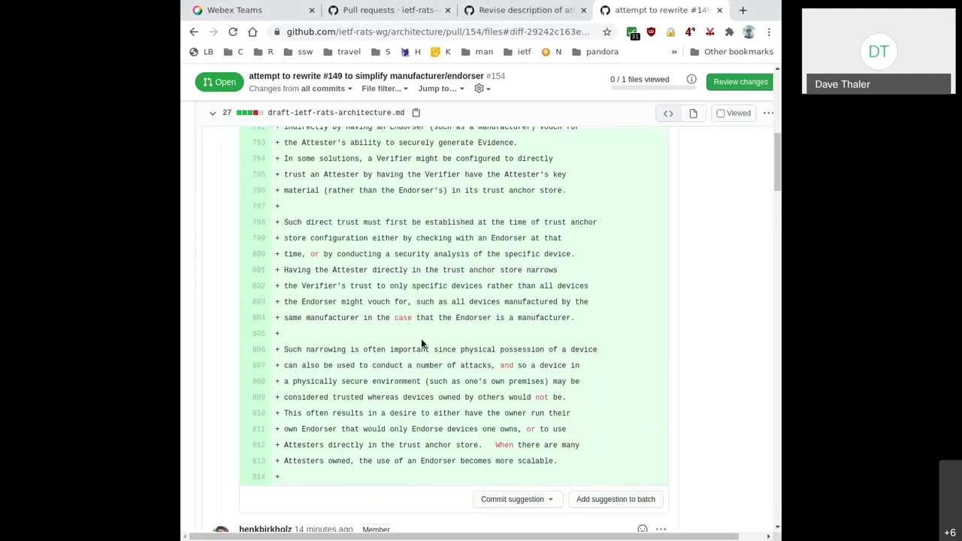
pyautogui.doubleClick(320, 348)
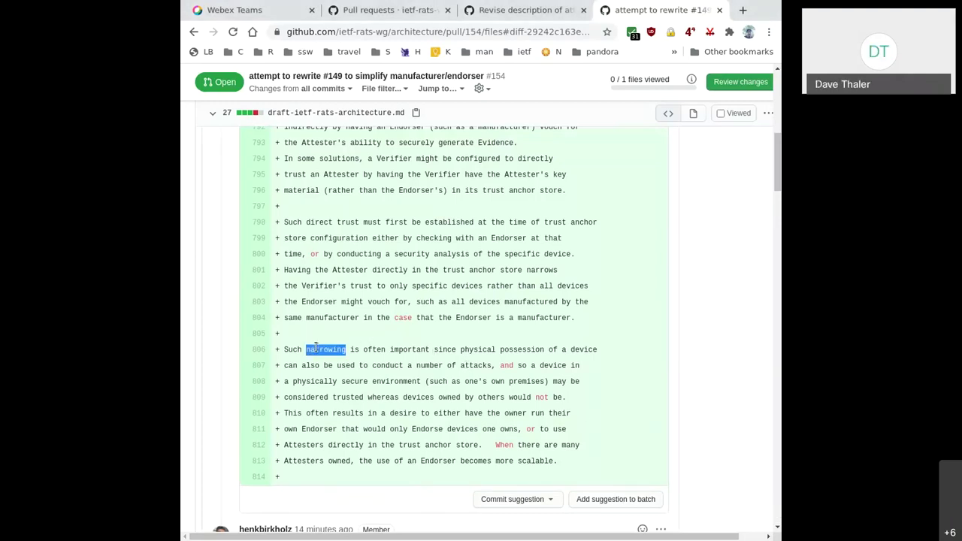
pyautogui.scroll(1, 336, 321)
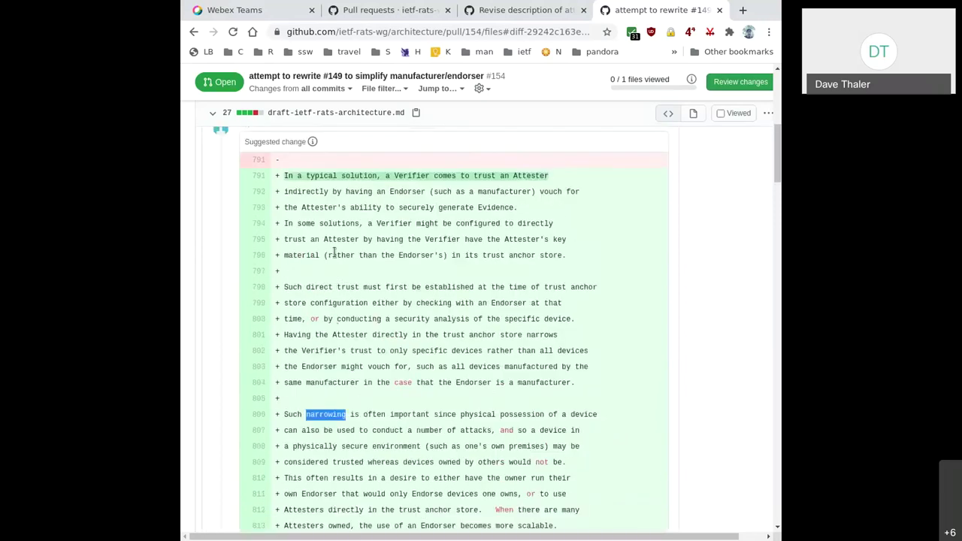
pyautogui.doubleClick(318, 191)
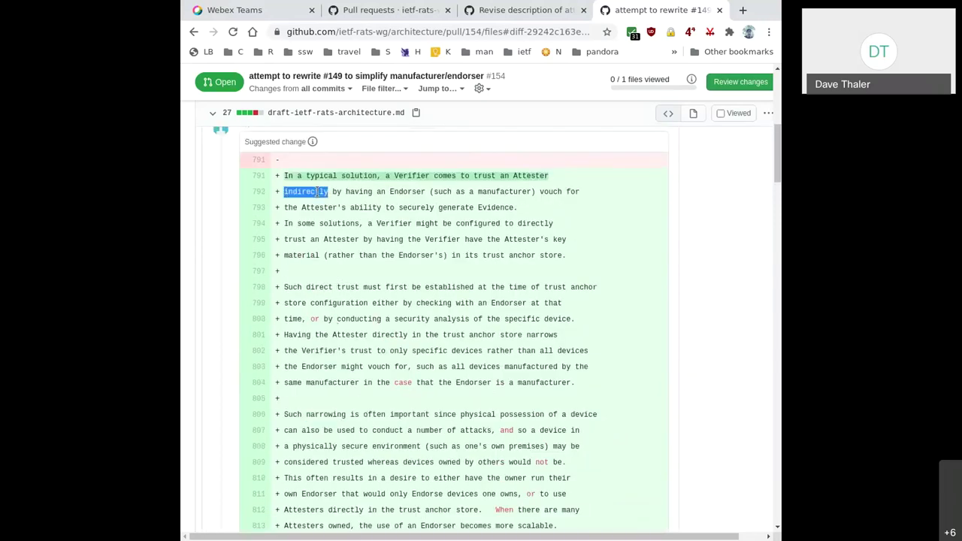
pyautogui.doubleClick(319, 285)
pyautogui.doubleClick(312, 192)
# Step: Examine the diff of draft-ietf-rats-architecture.md from its start through the review comments and suggested changes down to line 808
pyautogui.scroll(2, 714, 344)
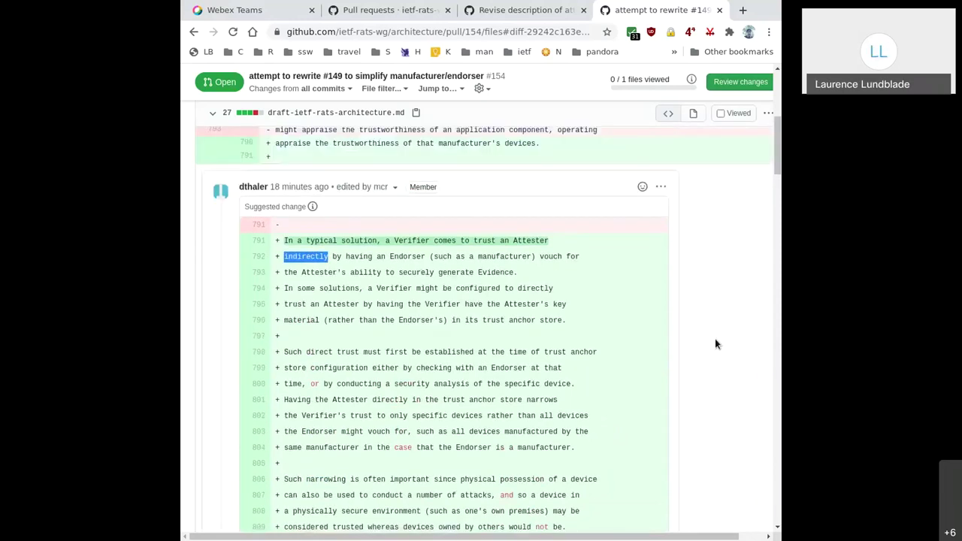
pyautogui.scroll(4, 715, 344)
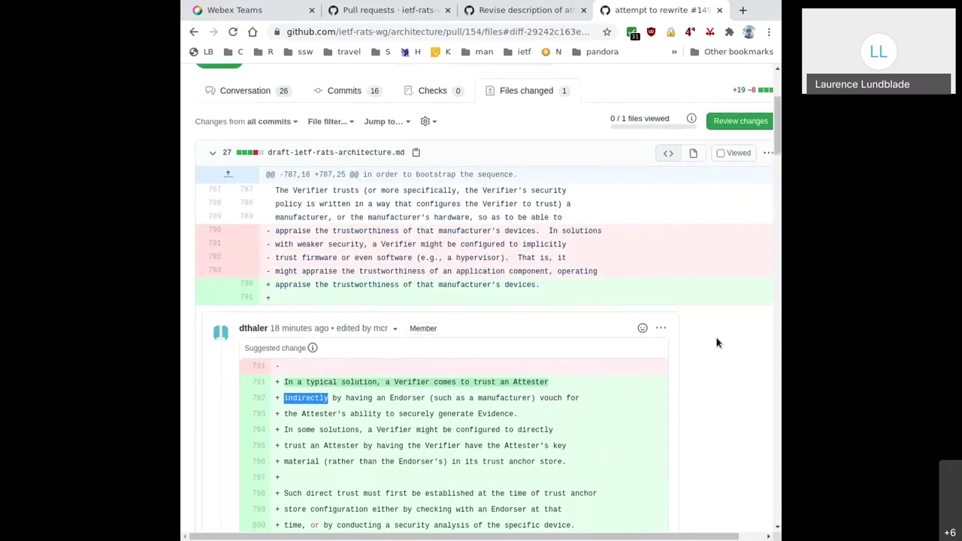
pyautogui.scroll(-5, 718, 343)
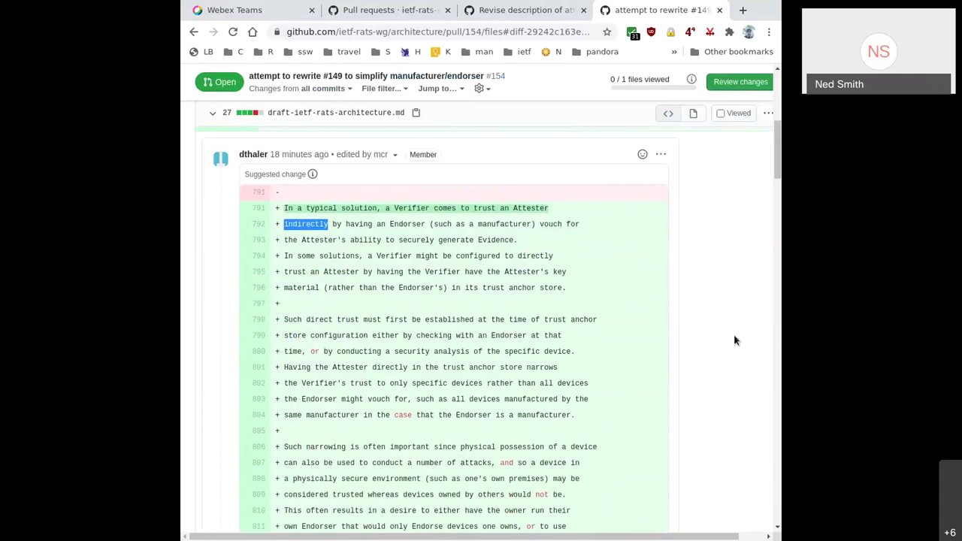
pyautogui.scroll(-6, 734, 340)
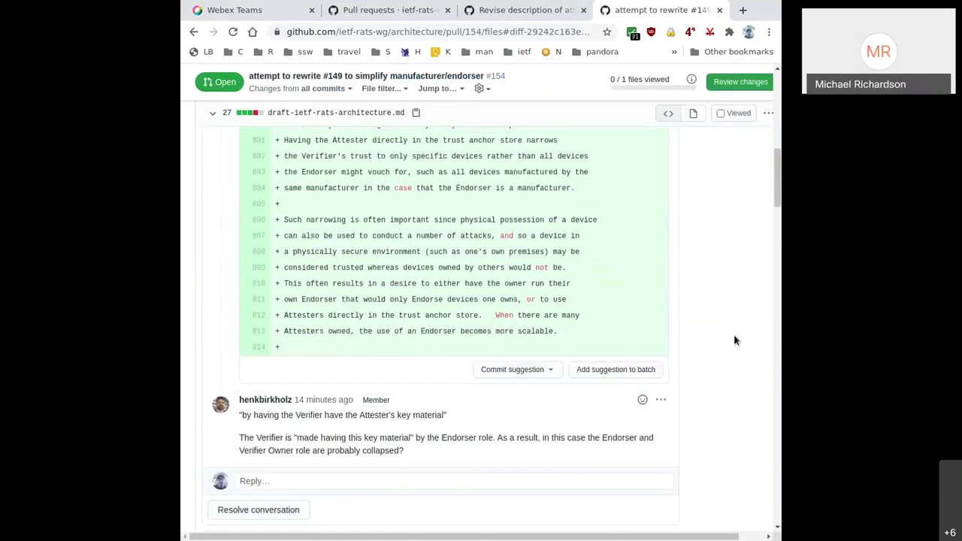
pyautogui.scroll(-7, 734, 341)
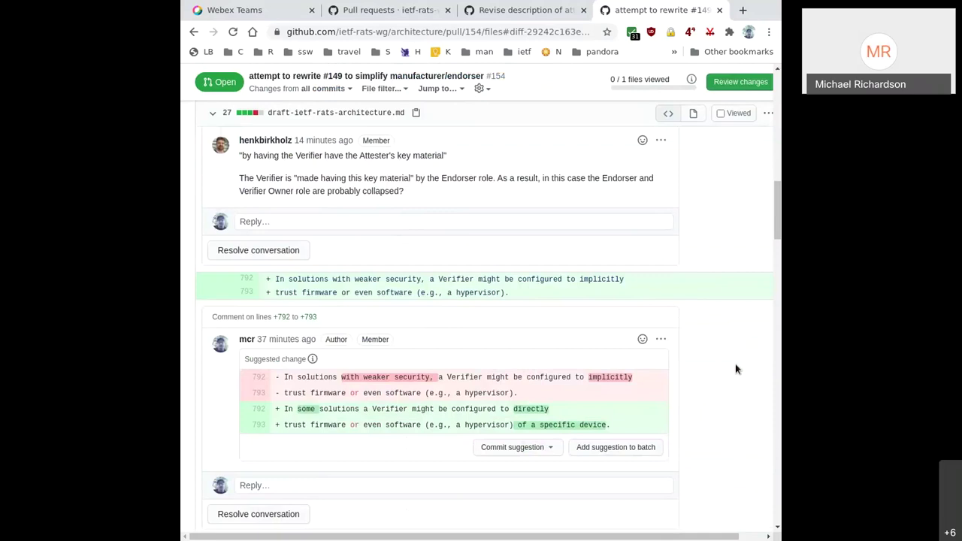
pyautogui.scroll(-3, 735, 364)
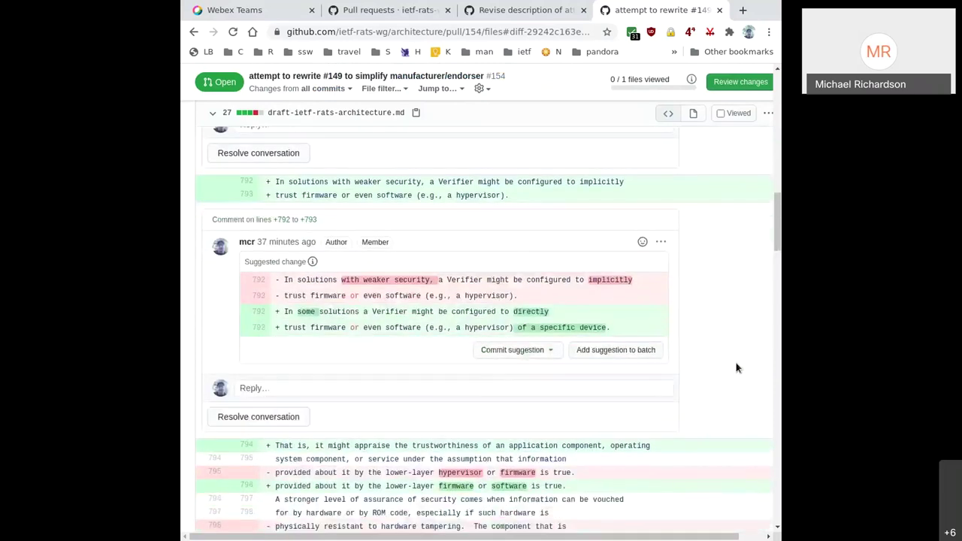
pyautogui.scroll(-2, 736, 363)
pyautogui.scroll(-1, 739, 364)
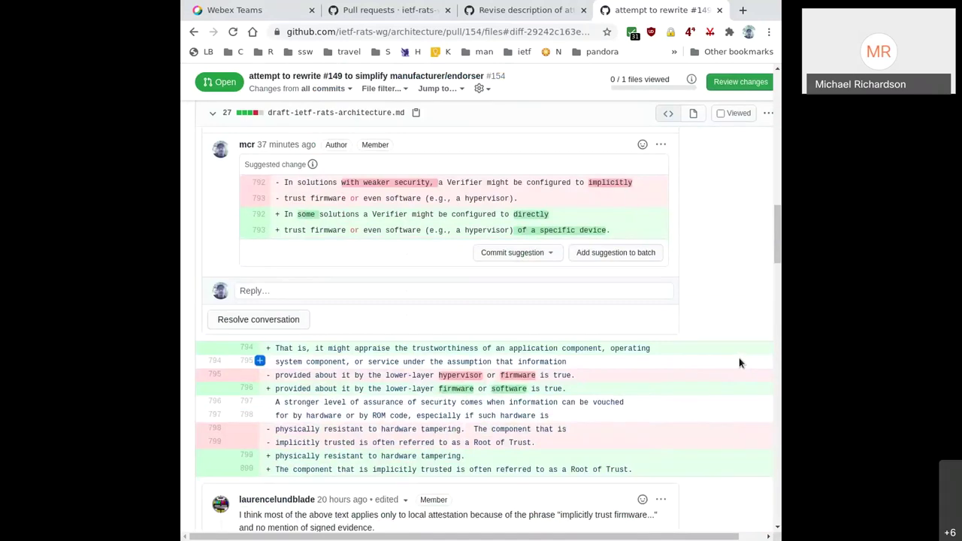
pyautogui.scroll(-2, 738, 363)
pyautogui.scroll(-7, 738, 363)
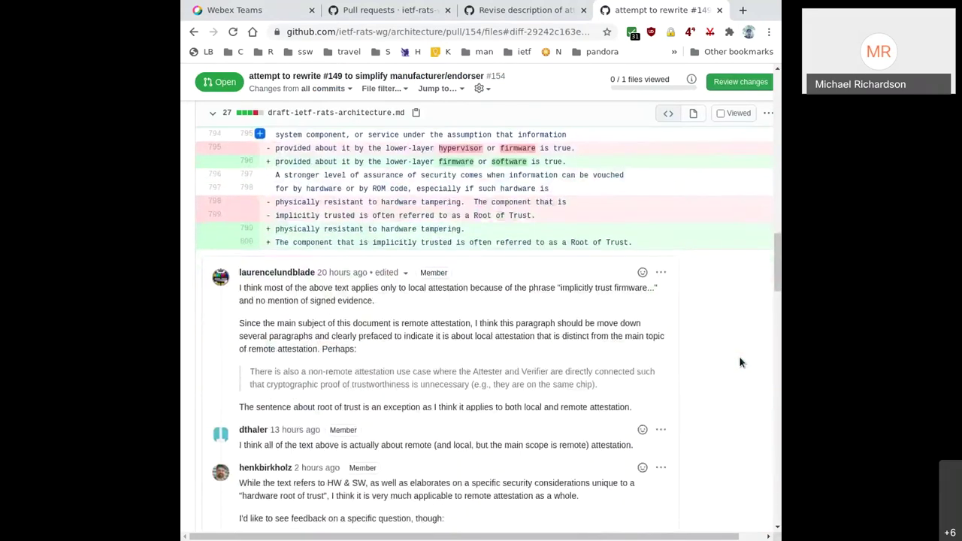
pyautogui.scroll(-4, 741, 360)
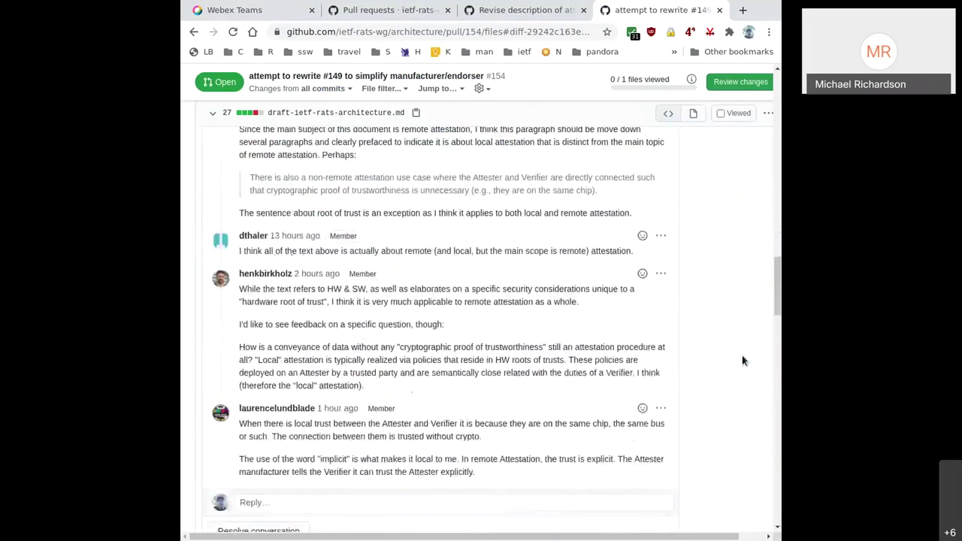
pyautogui.scroll(-10, 742, 361)
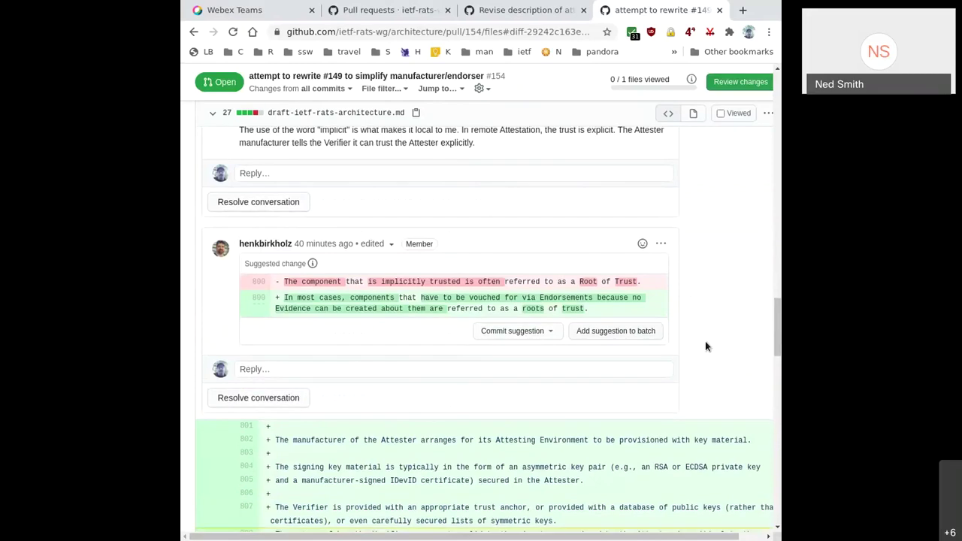
pyautogui.scroll(-7, 705, 341)
pyautogui.scroll(-4, 705, 346)
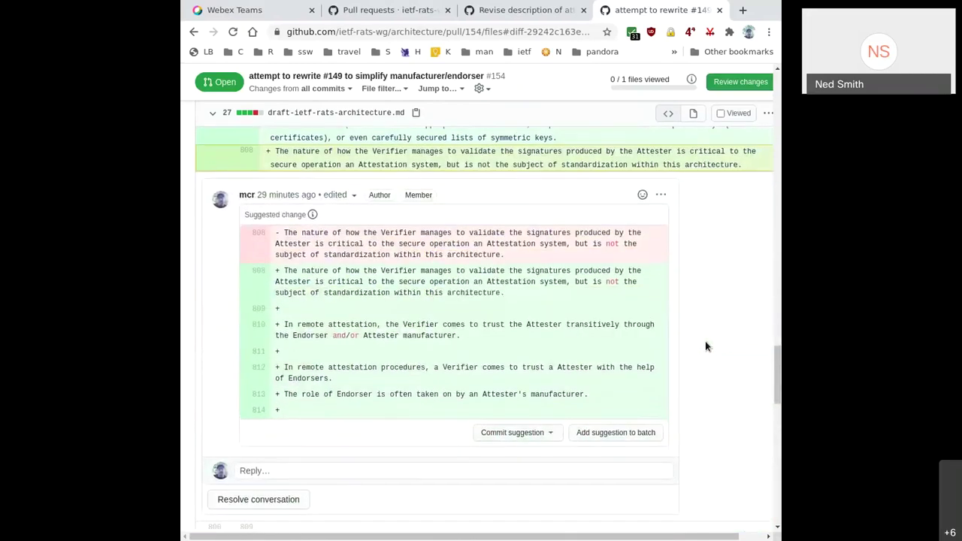
# Step: Highlight the words "direct", "indirectly" and "narrowing" in the suggested change for lines 791 to 814 for discussion
pyautogui.scroll(5, 706, 344)
pyautogui.scroll(15, 709, 338)
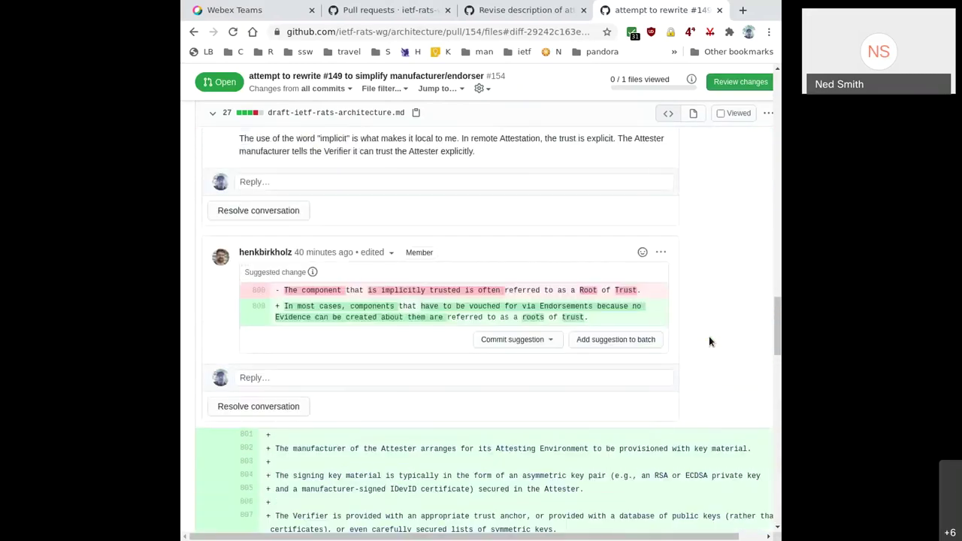
pyautogui.scroll(10, 714, 334)
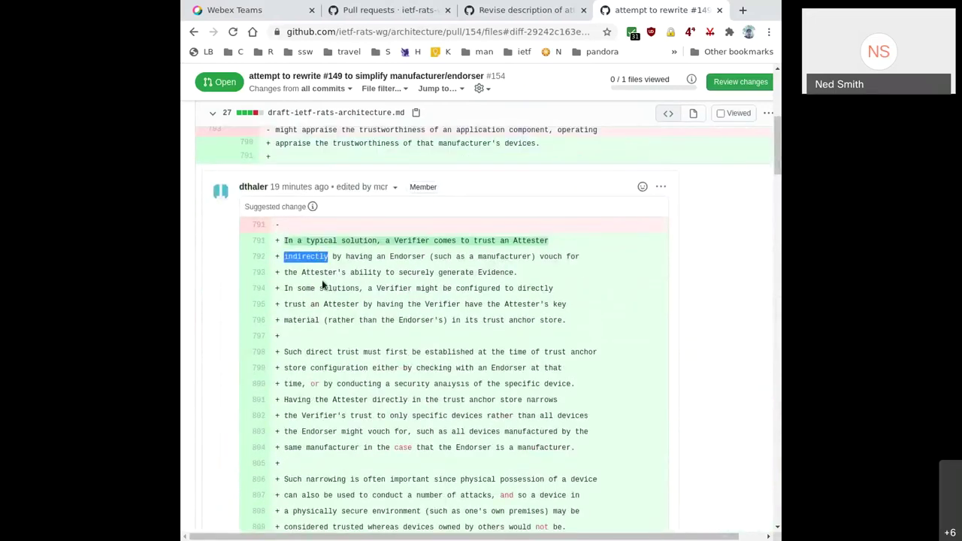
pyautogui.doubleClick(323, 350)
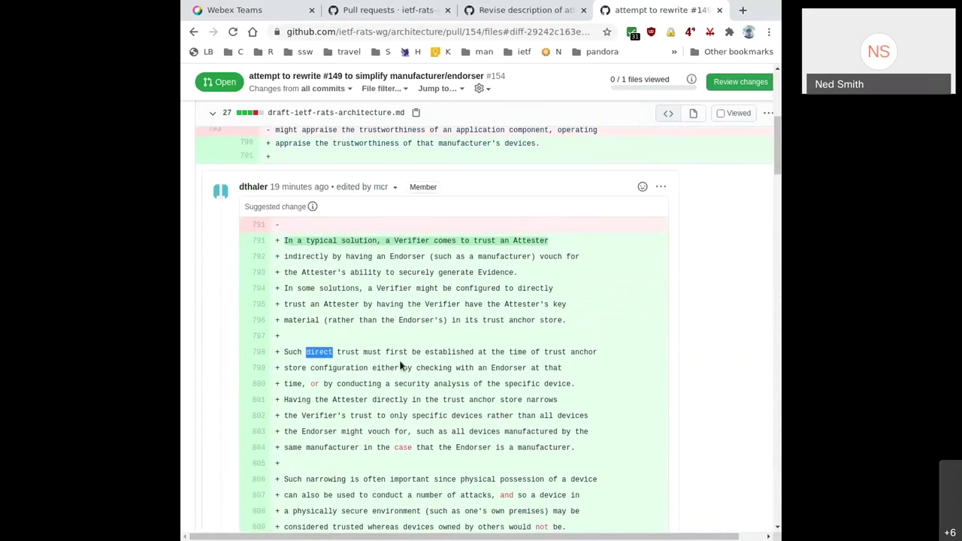
pyautogui.doubleClick(309, 256)
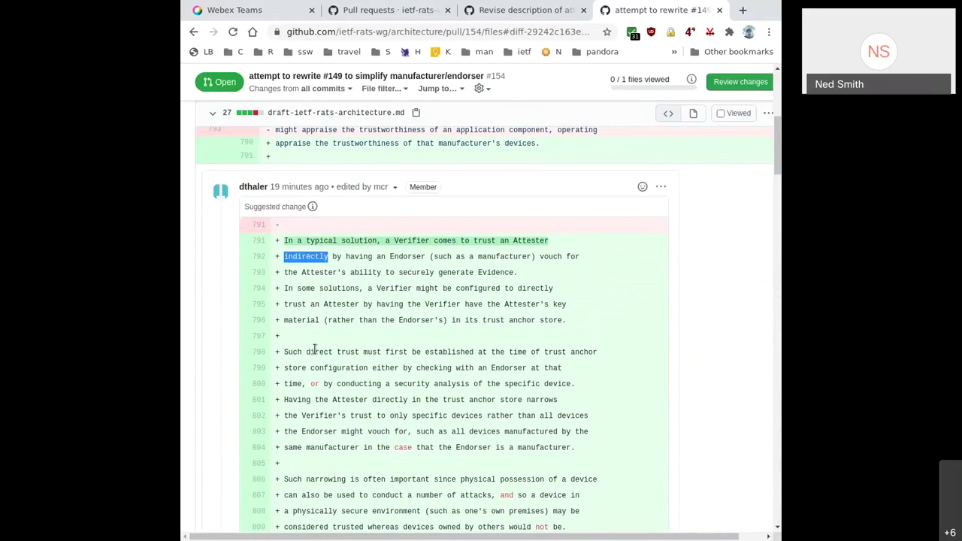
pyautogui.click(323, 478)
pyautogui.doubleClick(323, 478)
pyautogui.hotkey('ctrl', 'c')
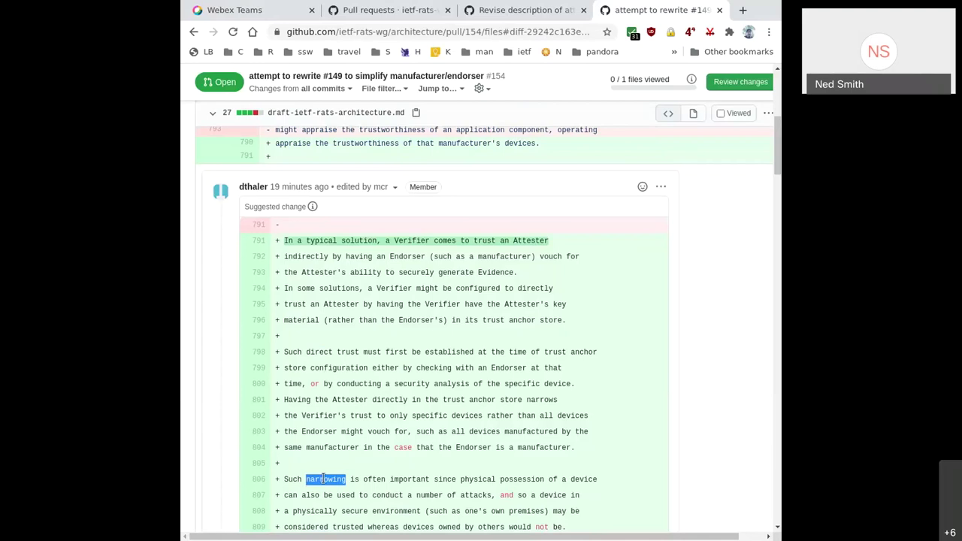
# Step: Commit the suggested change for lines 791 to 814 with the commit message "add direct/indirect test cases"
pyautogui.scroll(-4, 323, 478)
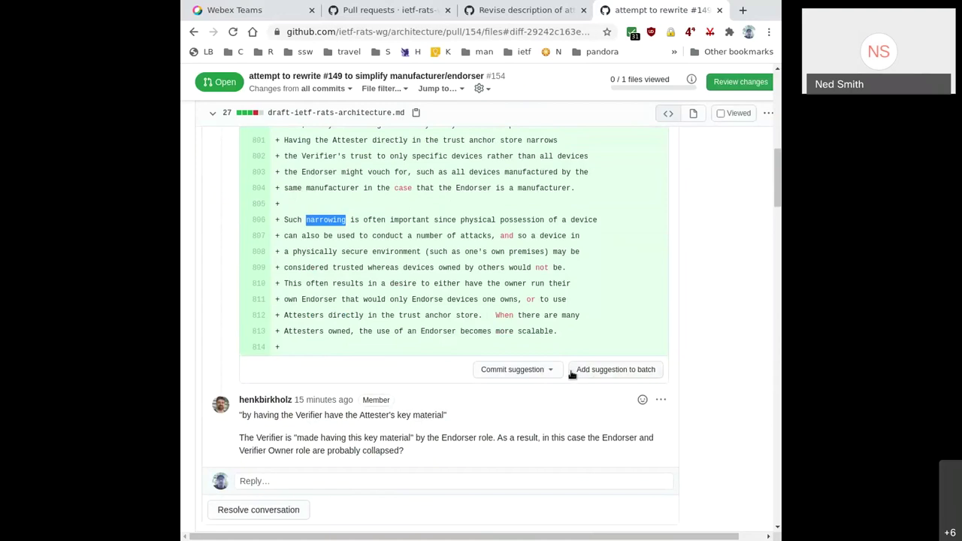
pyautogui.click(530, 369)
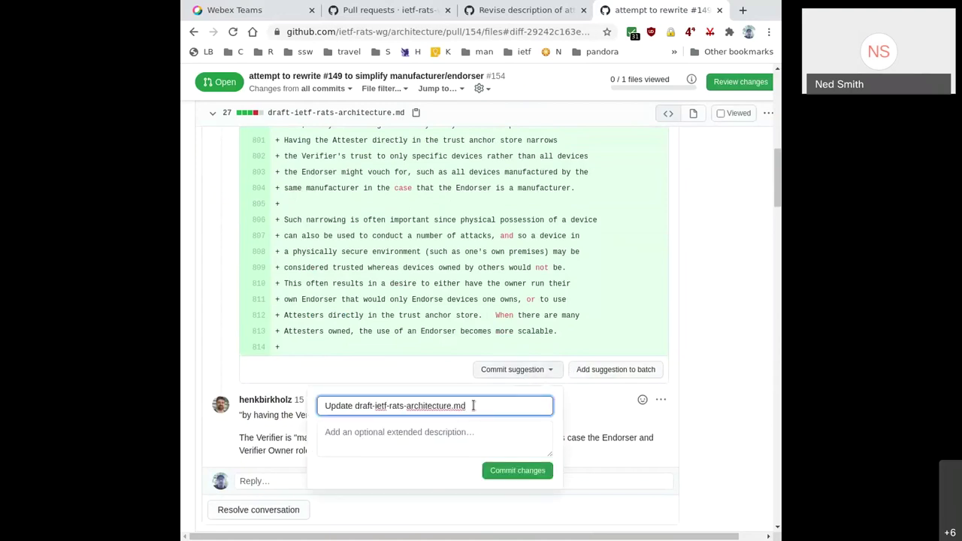
pyautogui.hotkey('ctrl', 'a')
pyautogui.hotkey('ctrl', 'v')
pyautogui.hotkey('ctrl', 'a')
pyautogui.write('add')
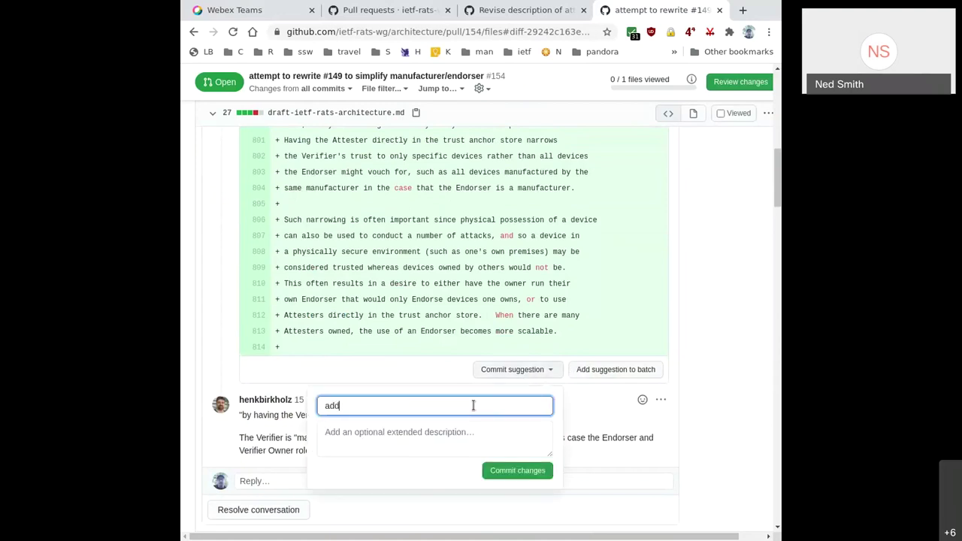
pyautogui.write(' direct/indirect test cases')
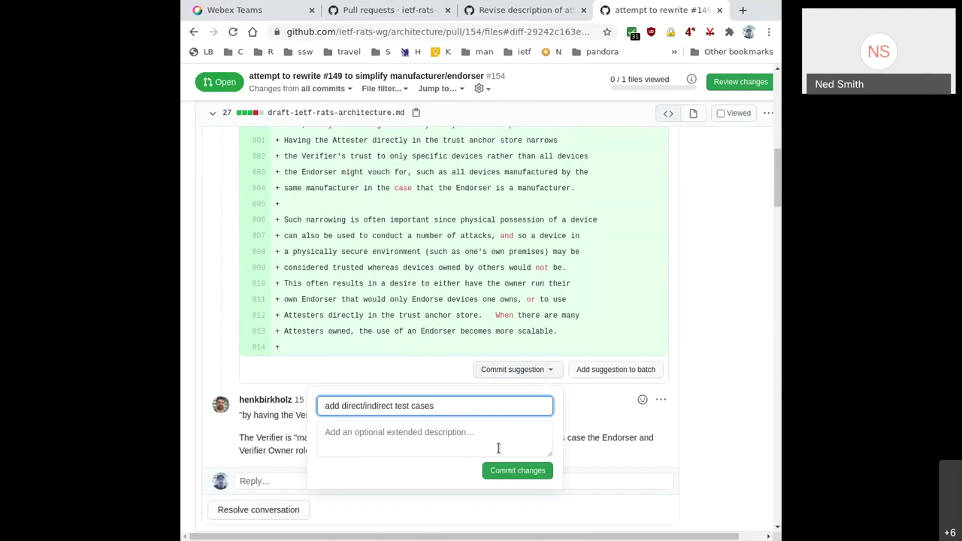
pyautogui.click(506, 473)
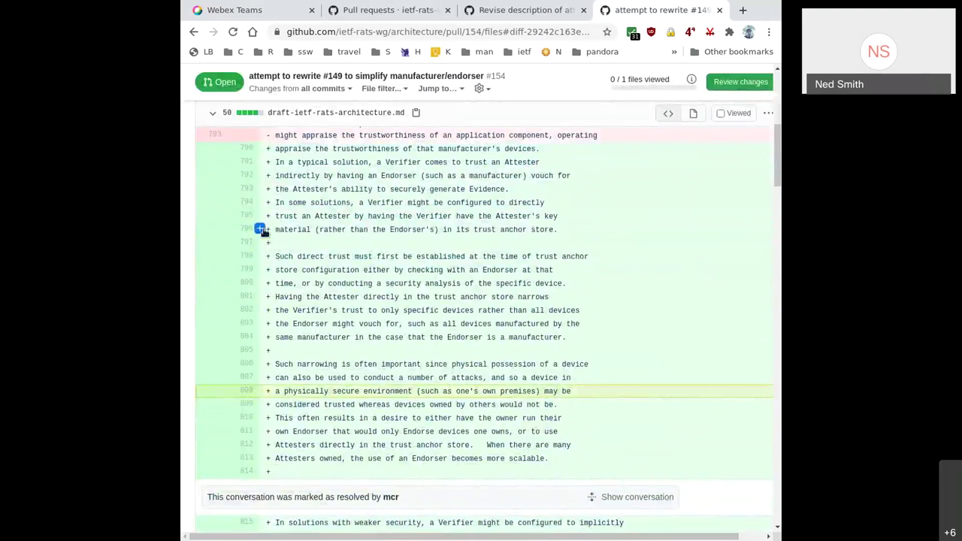
# Step: Post a suggestion on lines 796 to 797 that adds "XXX - add more text about indirect case" as a single comment
pyautogui.moveTo(262, 240); pyautogui.dragTo(262, 241)
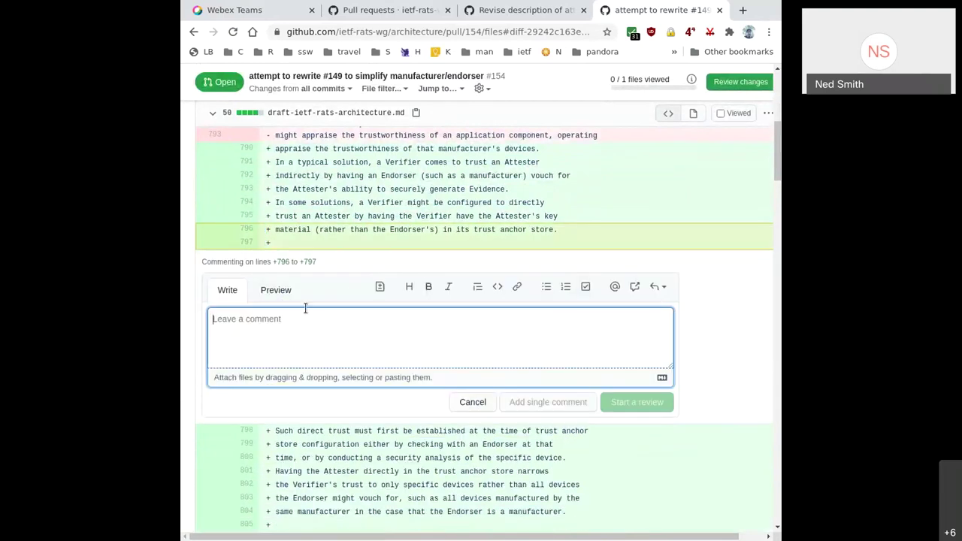
pyautogui.click(379, 286)
pyautogui.press('Return')
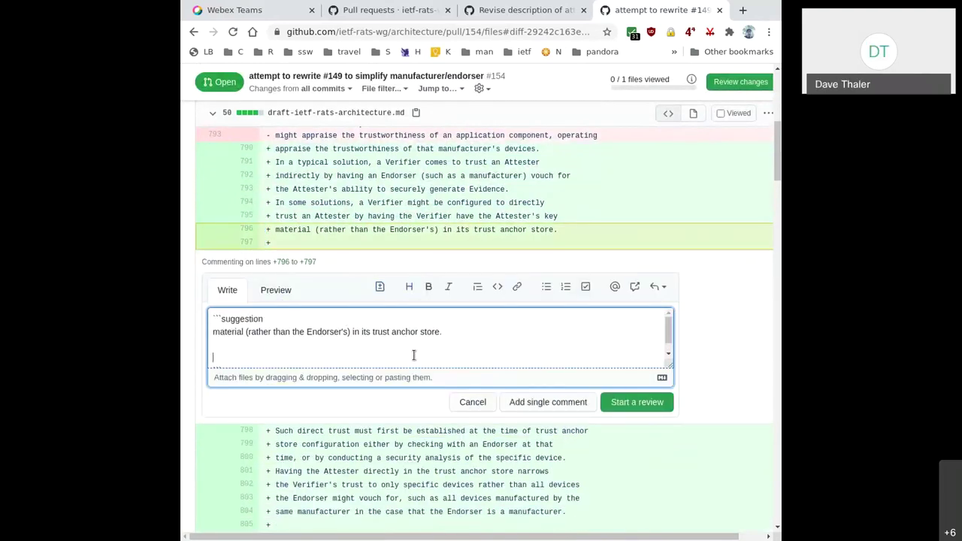
pyautogui.write('xXX - add text here about')
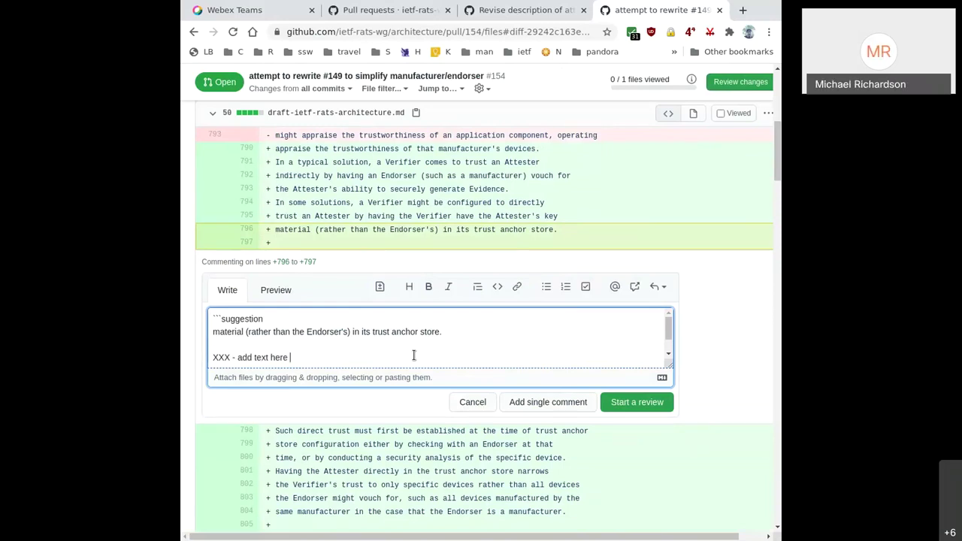
pyautogui.press('BackSpace')
pyautogui.press('BackSpace')
pyautogui.press('BackSpace')
pyautogui.press('BackSpace')
pyautogui.press('BackSpace')
pyautogui.press('BackSpace')
pyautogui.press('BackSpace')
pyautogui.press('BackSpace')
pyautogui.press('BackSpace')
pyautogui.press('BackSpace')
pyautogui.press('BackSpace')
pyautogui.press('BackSpace')
pyautogui.press('BackSpace')
pyautogui.press('BackSpace')
pyautogui.press('BackSpace')
pyautogui.write('more text about indirect case')
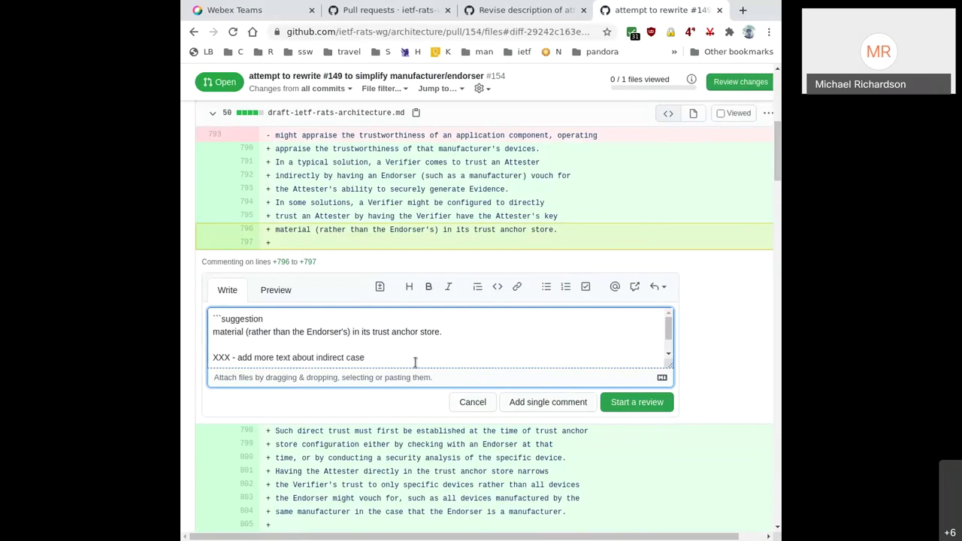
pyautogui.click(549, 401)
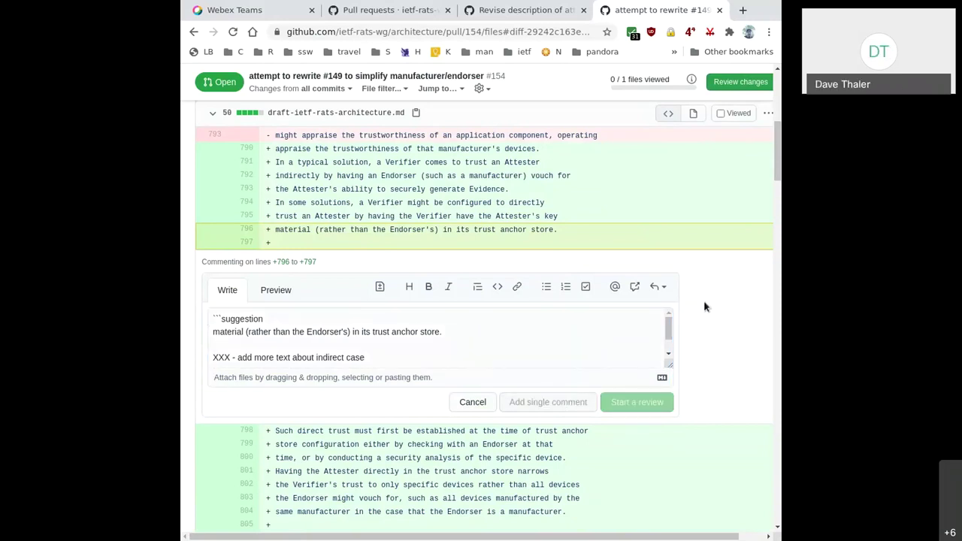
# Step: Delete the comment on lines 796 to 797 that suggests more text about the indirect case
pyautogui.scroll(2, 719, 298)
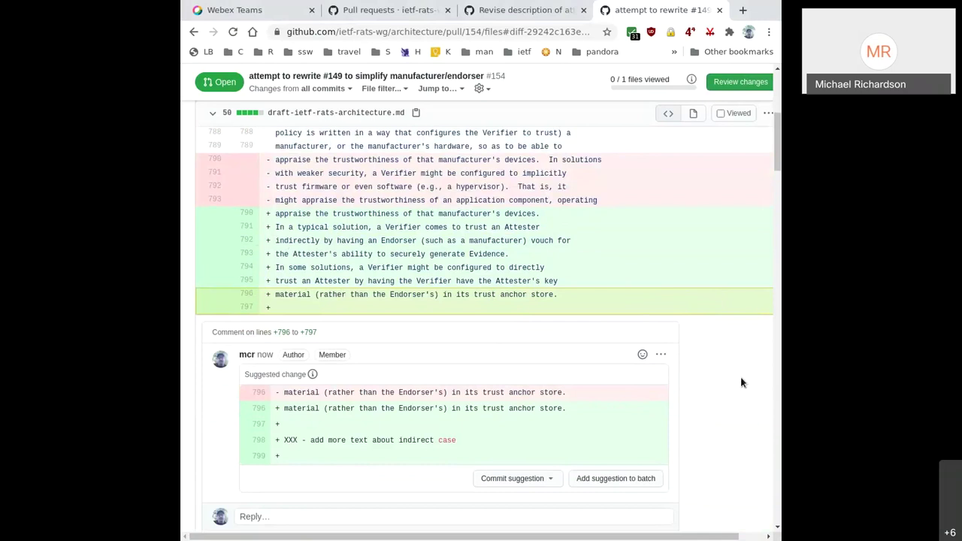
pyautogui.scroll(-3, 741, 382)
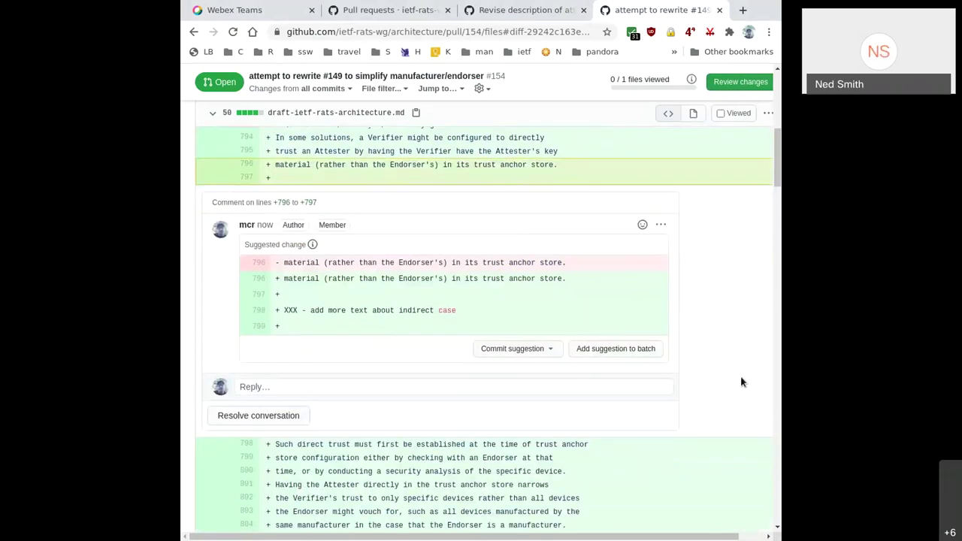
pyautogui.scroll(2, 741, 380)
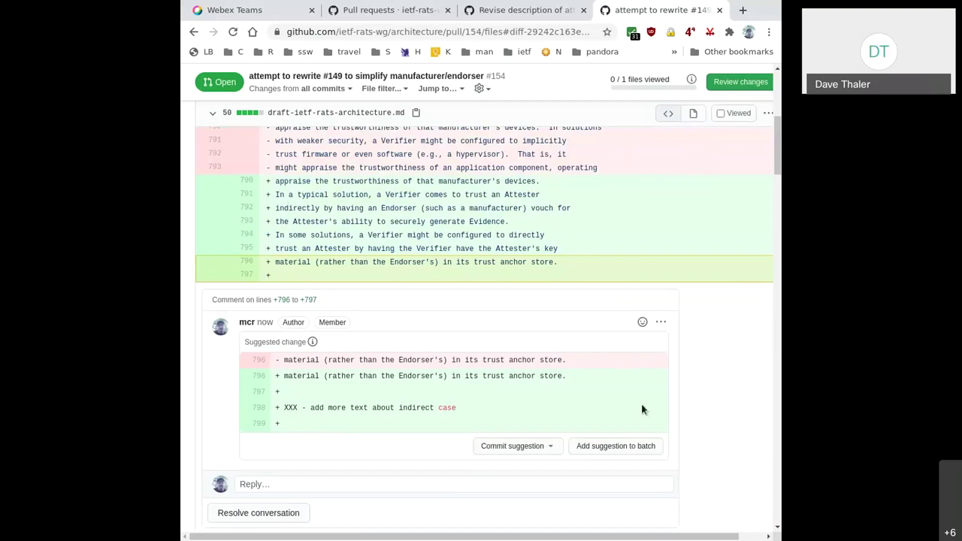
pyautogui.click(660, 323)
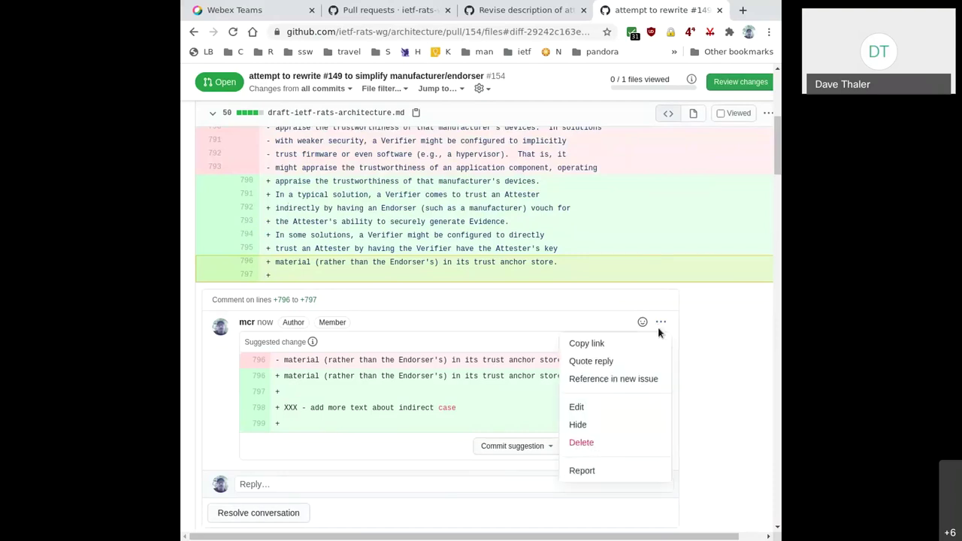
pyautogui.click(623, 442)
pyautogui.click(583, 102)
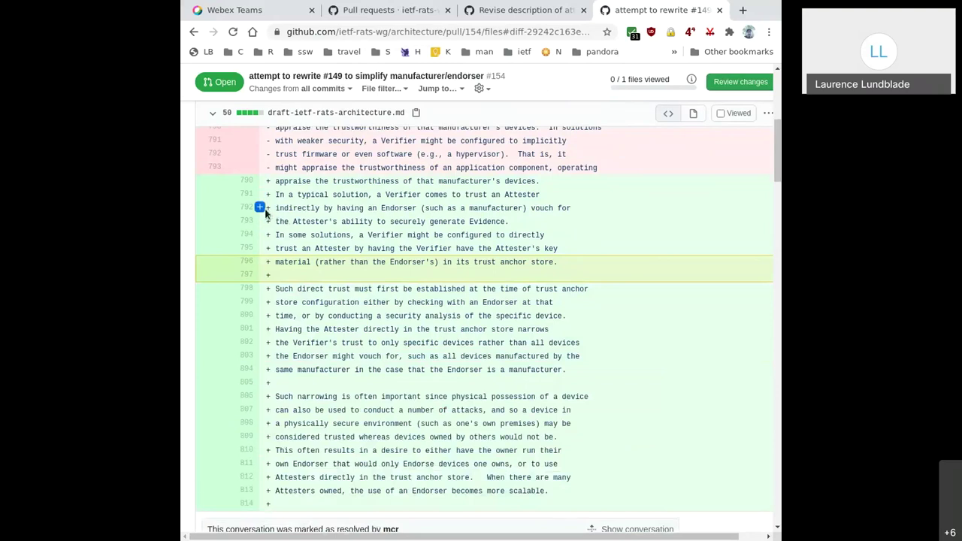
# Step: Post a single-comment suggestion on lines 793 to 794 that inserts a blank line before "In some solutions"
pyautogui.moveTo(259, 222); pyautogui.dragTo(260, 234)
pyautogui.click(379, 280)
pyautogui.click(419, 321)
pyautogui.press('Return')
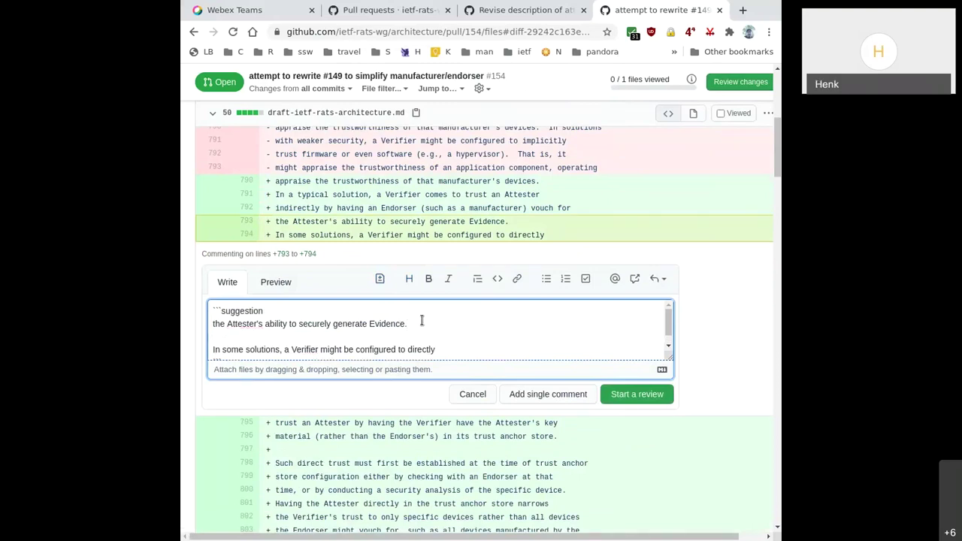
pyautogui.click(554, 395)
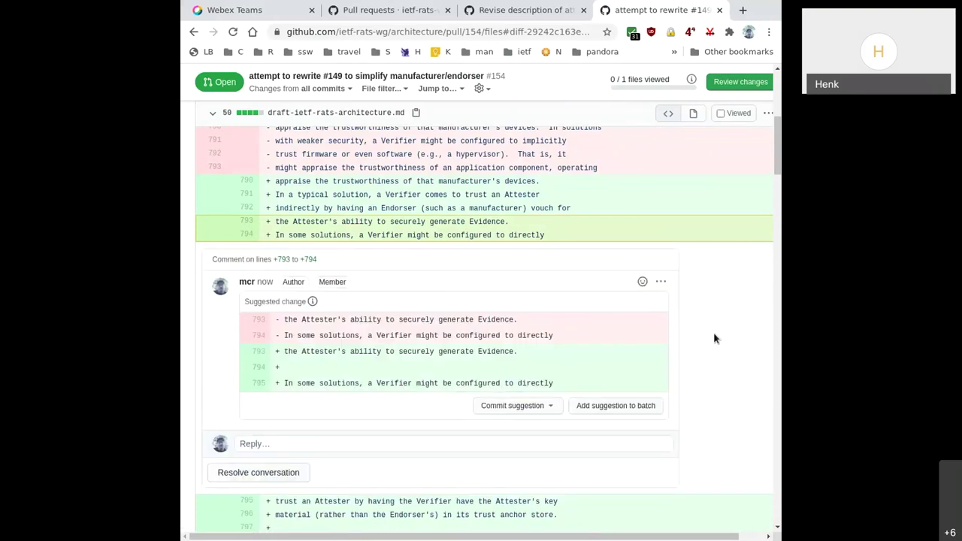
# Step: Commit the paragraph-break suggestion on lines 793 to 794 with the message "split up paragraph"
pyautogui.click(531, 406)
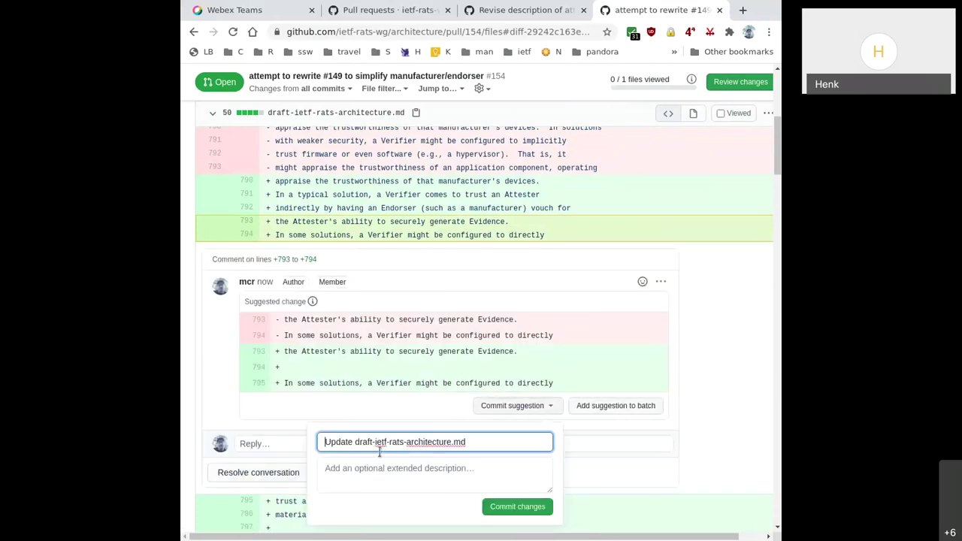
pyautogui.tripleClick(486, 442)
pyautogui.write('sopl')
pyautogui.press('BackSpace')
pyautogui.press('BackSpace')
pyautogui.write('plit')
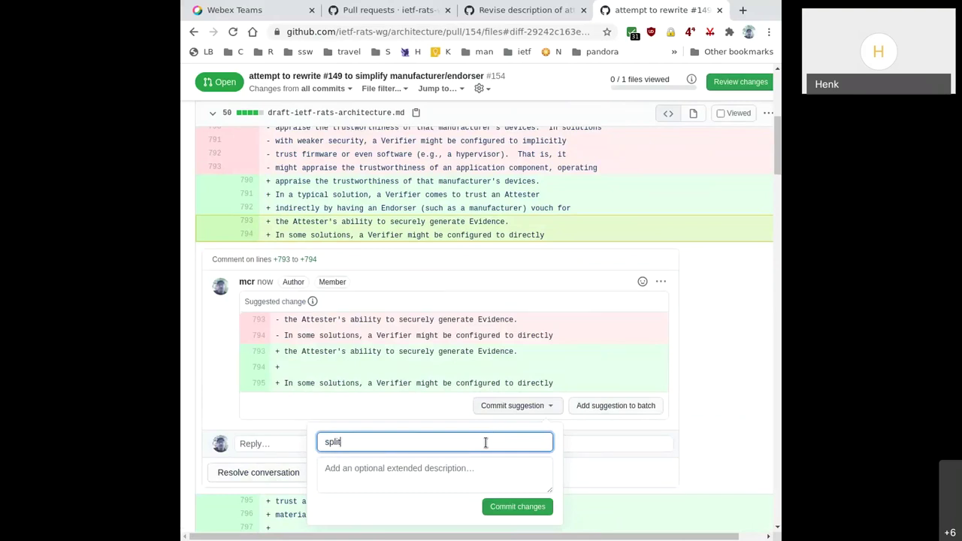
pyautogui.write(' up paragraph')
pyautogui.click(502, 505)
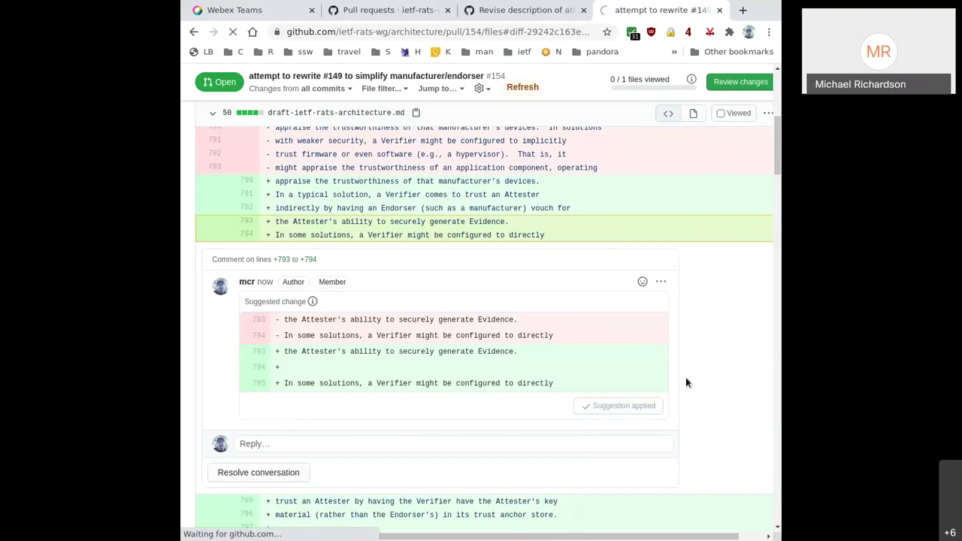
# Step: Review the revised Verifier trust text, expanding the hidden lines above line 787, down to the suggested change on lines 816 to 817
pyautogui.scroll(1, 686, 377)
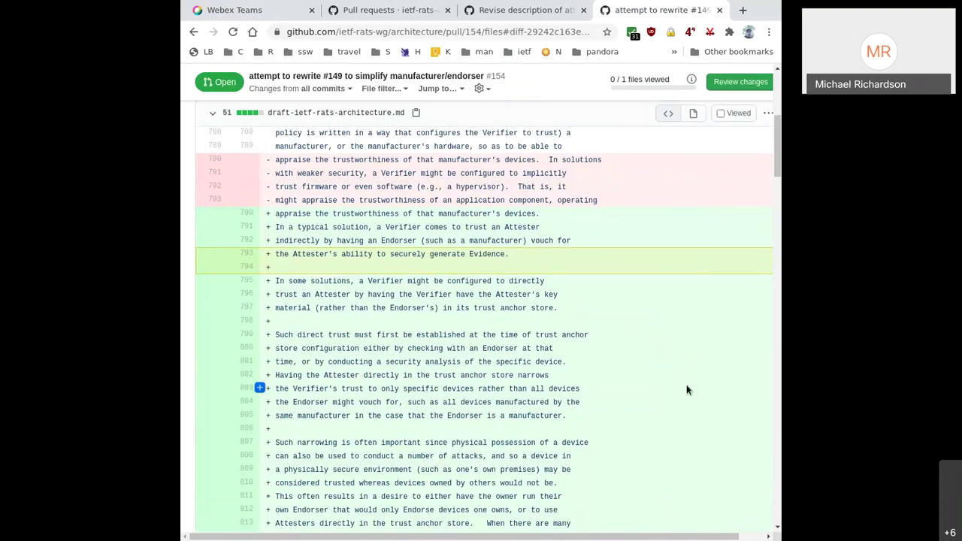
pyautogui.scroll(-2, 686, 390)
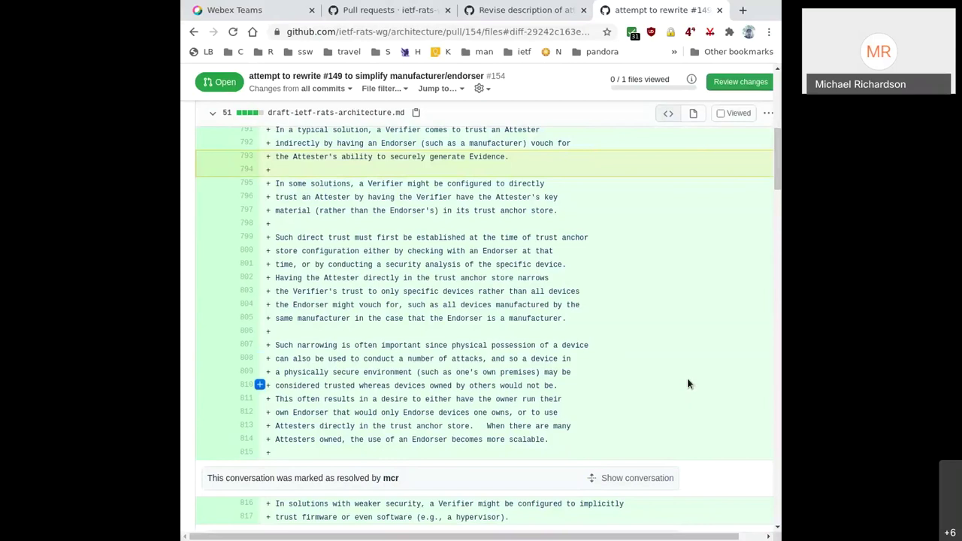
pyautogui.scroll(-3, 686, 384)
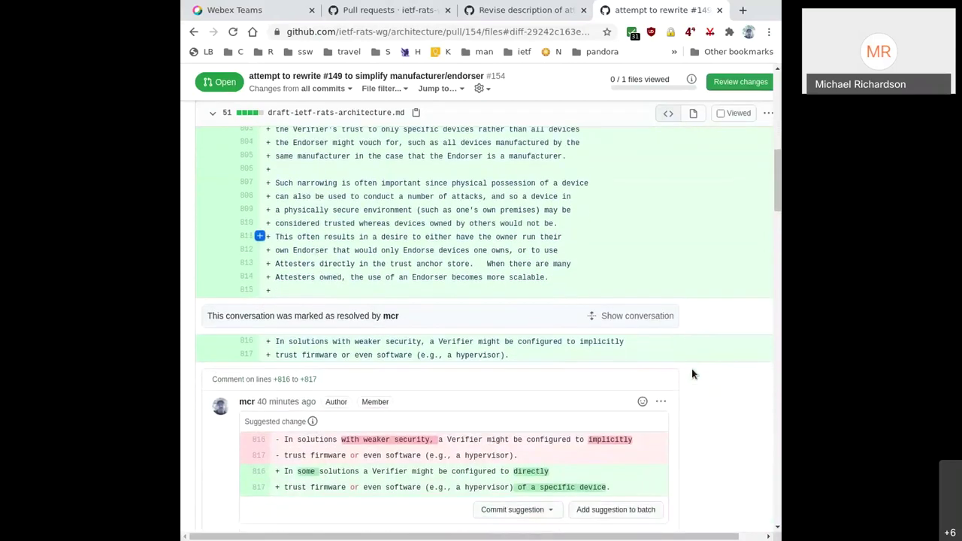
pyautogui.scroll(5, 692, 373)
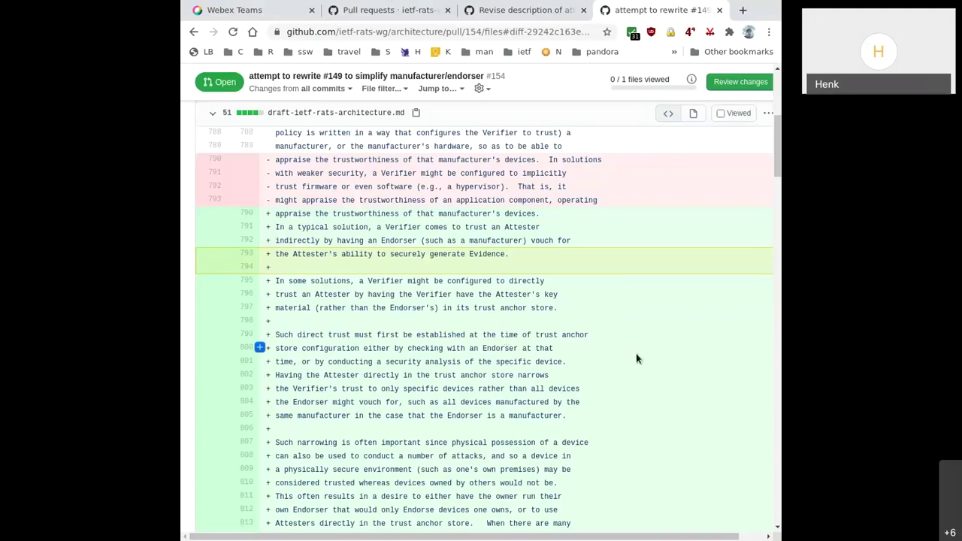
pyautogui.scroll(3, 627, 366)
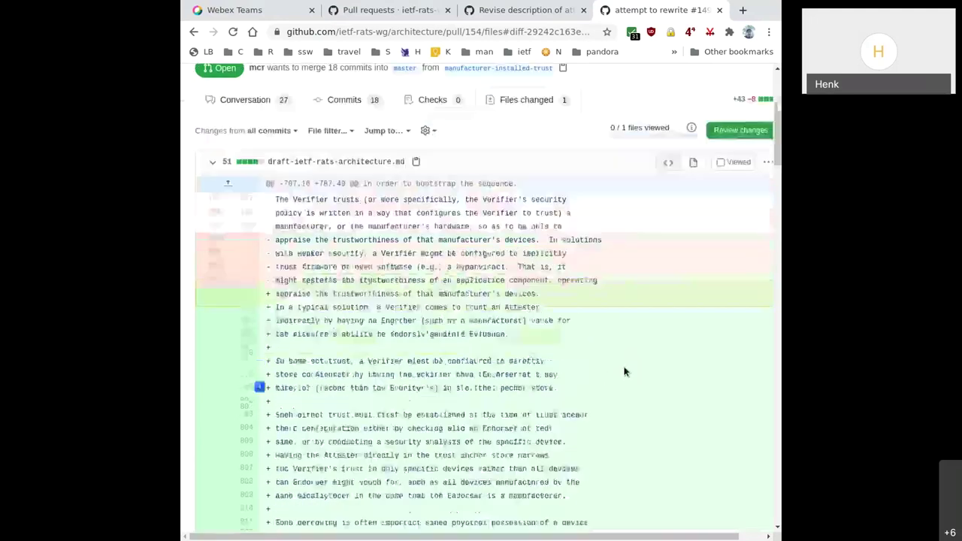
pyautogui.click(228, 264)
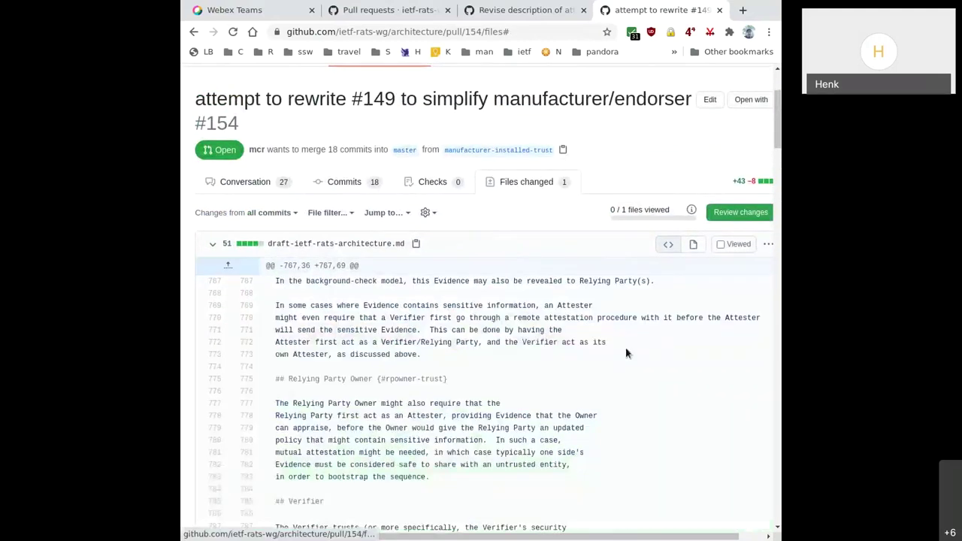
pyautogui.scroll(-2, 631, 361)
pyautogui.scroll(-4, 642, 367)
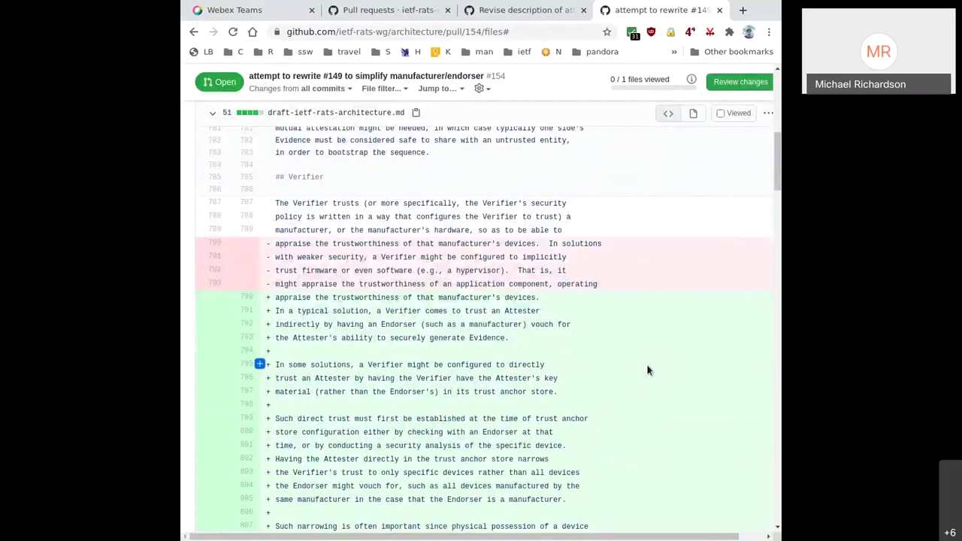
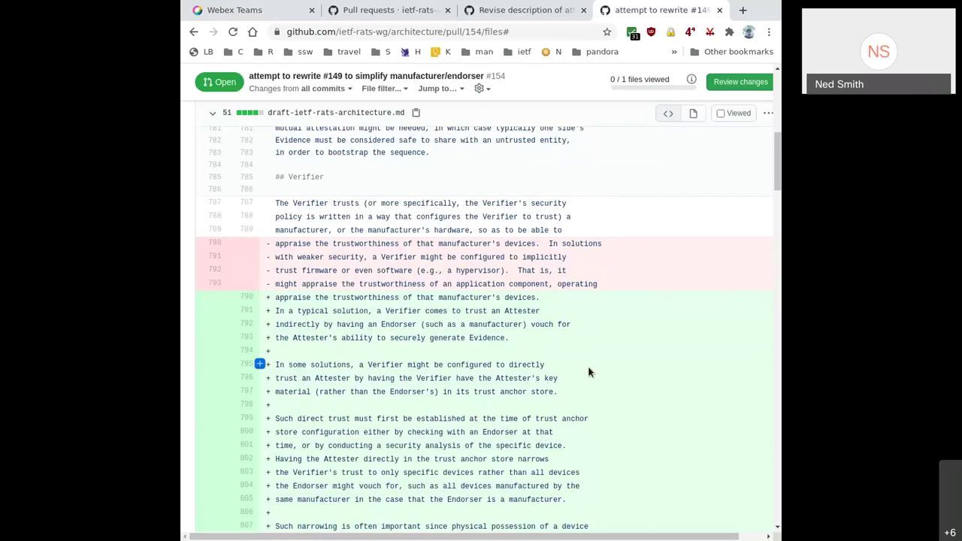
pyautogui.scroll(-4, 588, 372)
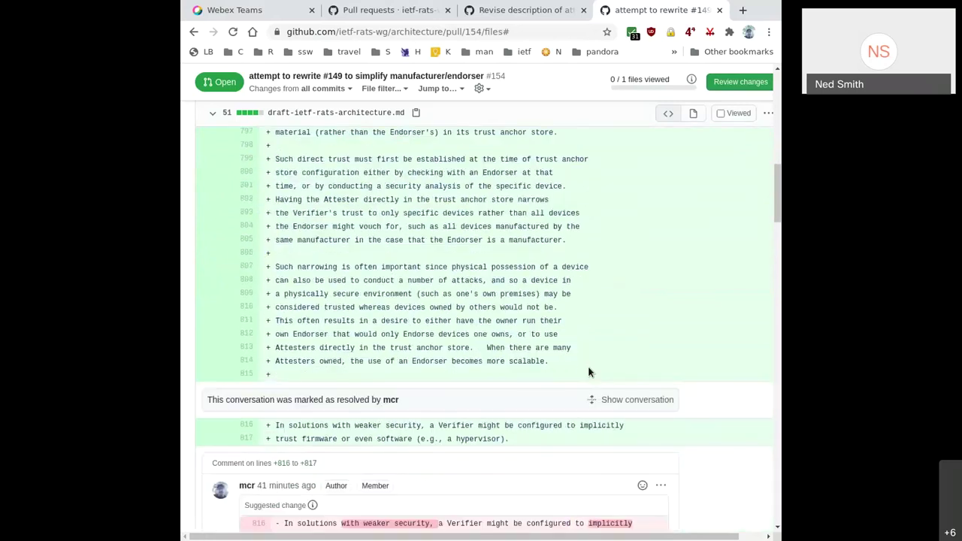
pyautogui.scroll(-3, 588, 372)
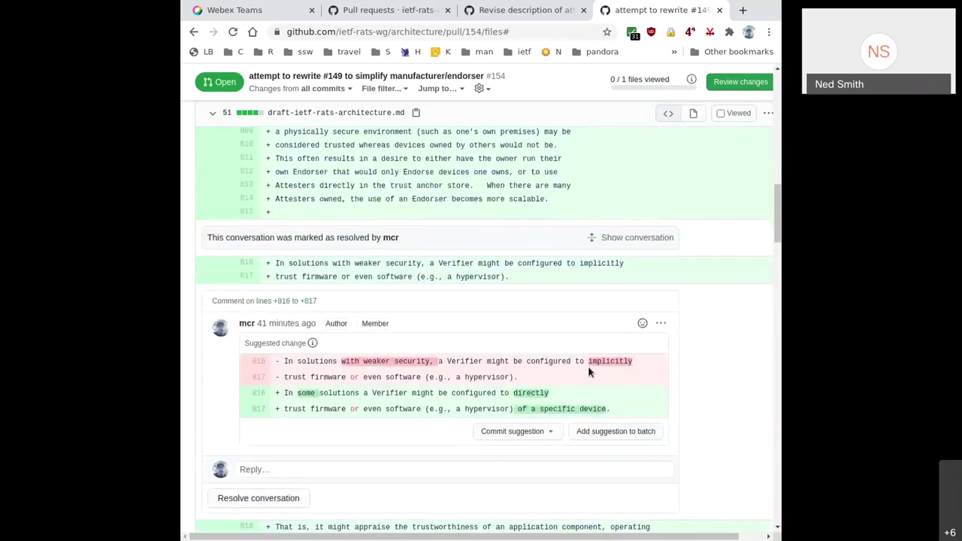
# Step: Compare the suggested change on lines 816 to 817 with the surrounding text and the comments and suggestion following line 824
pyautogui.scroll(-1, 714, 369)
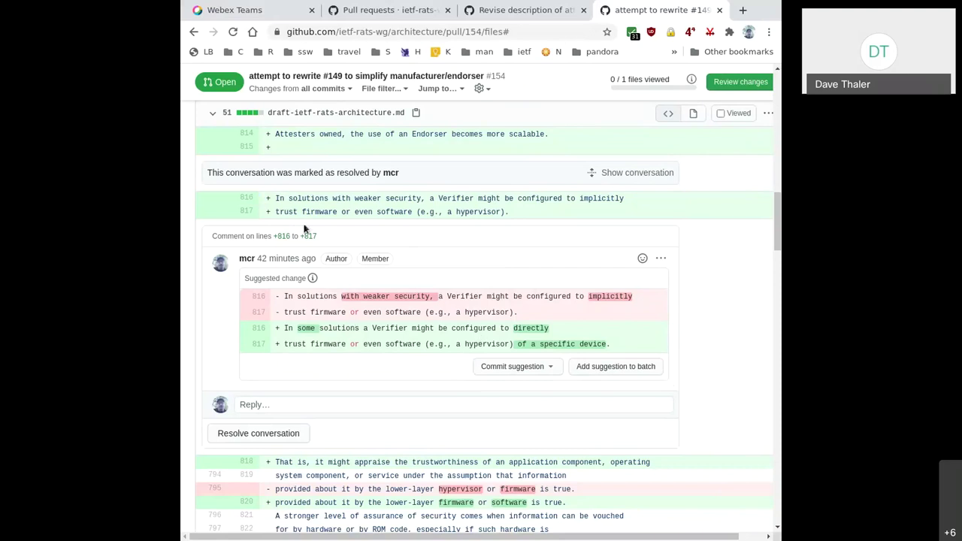
pyautogui.scroll(1, 465, 247)
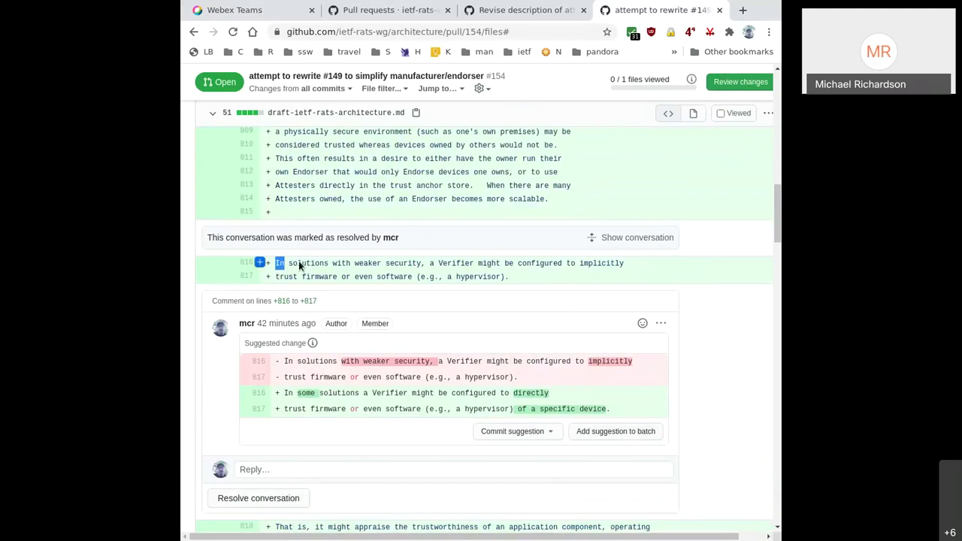
pyautogui.moveTo(274, 263); pyautogui.dragTo(517, 299)
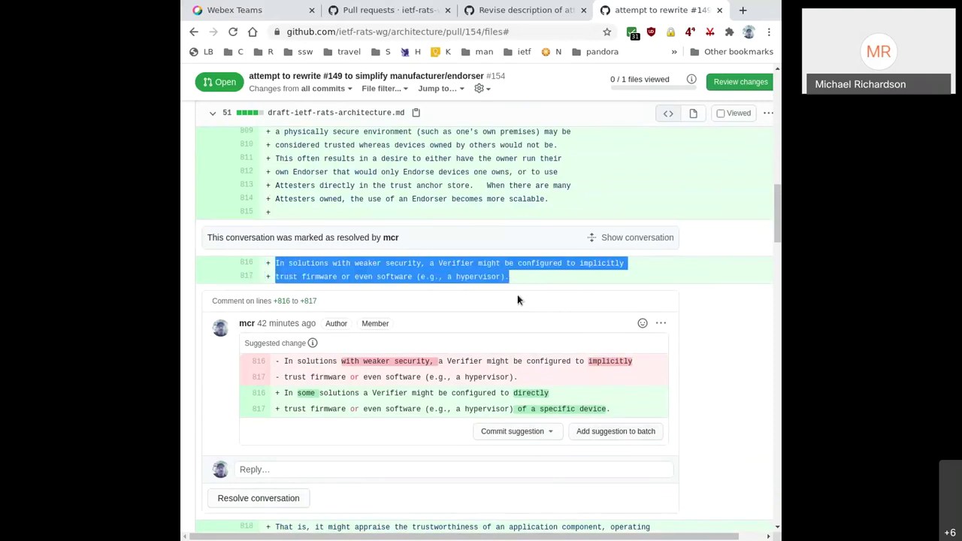
pyautogui.scroll(2, 556, 308)
pyautogui.scroll(1, 567, 318)
pyautogui.scroll(-3, 568, 319)
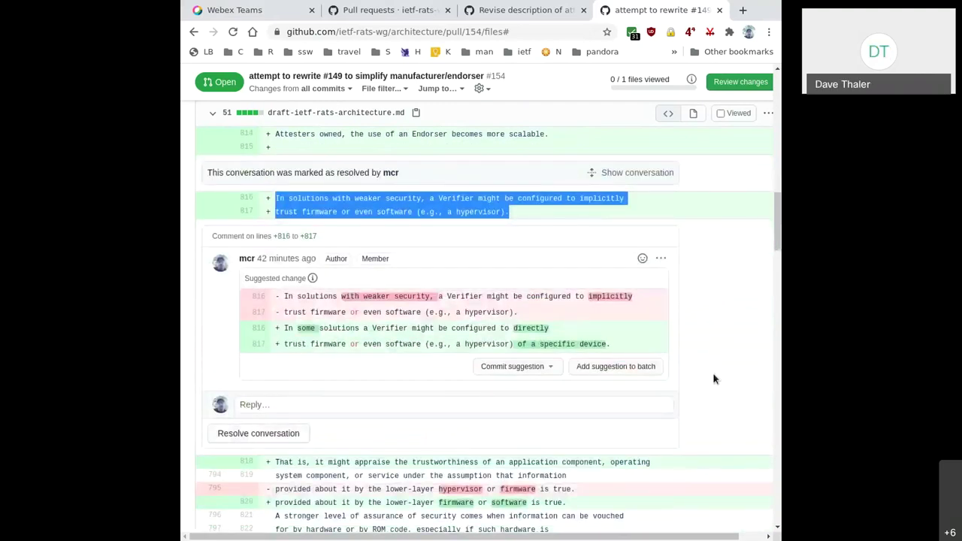
pyautogui.scroll(-5, 714, 379)
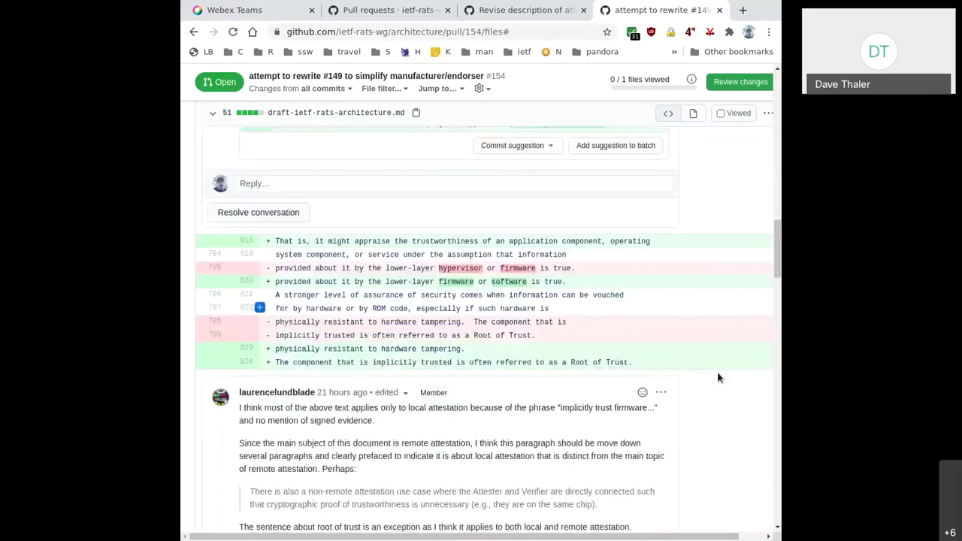
pyautogui.scroll(-6, 717, 377)
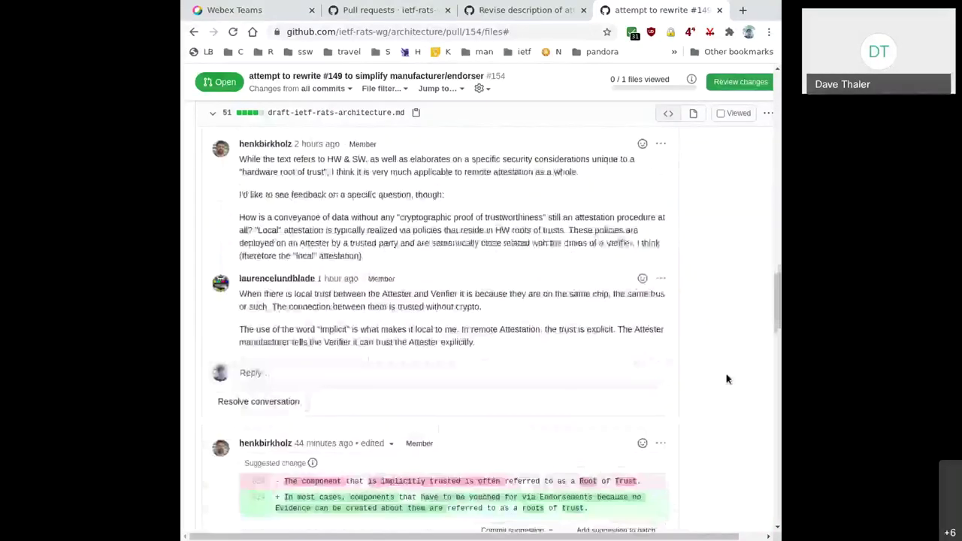
pyautogui.scroll(-1, 729, 380)
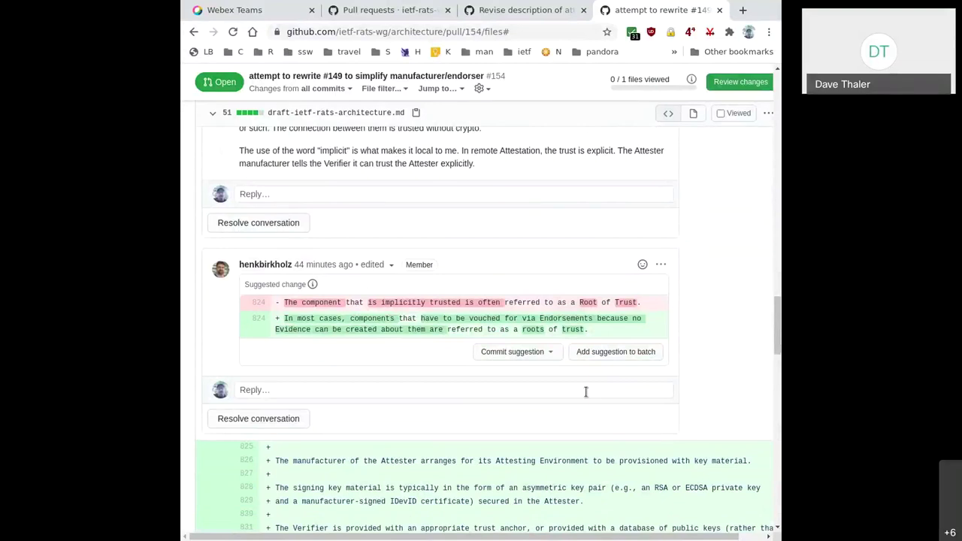
pyautogui.scroll(-1, 589, 391)
pyautogui.scroll(1, 590, 393)
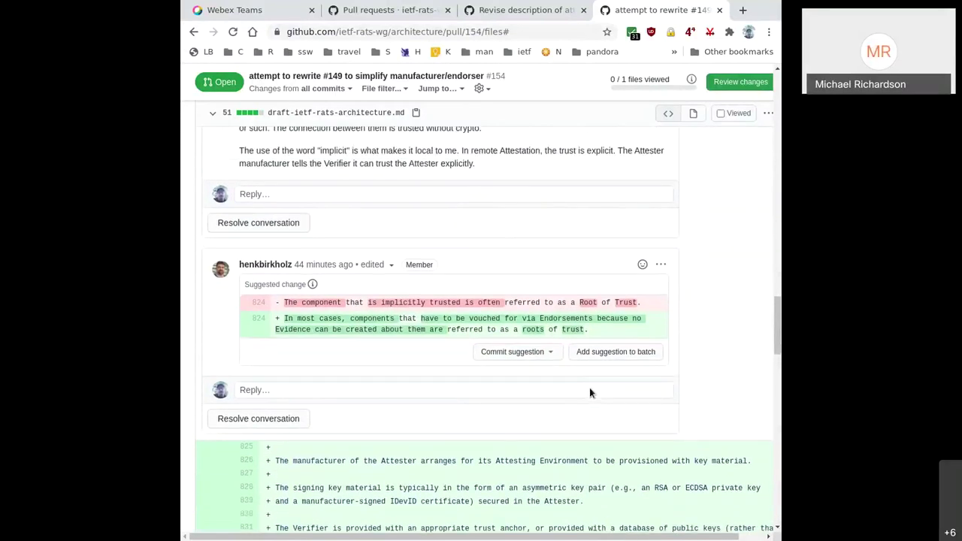
# Step: Resolve the conversation below line 824 about local versus remote attestation and implicit trust
pyautogui.scroll(1, 589, 392)
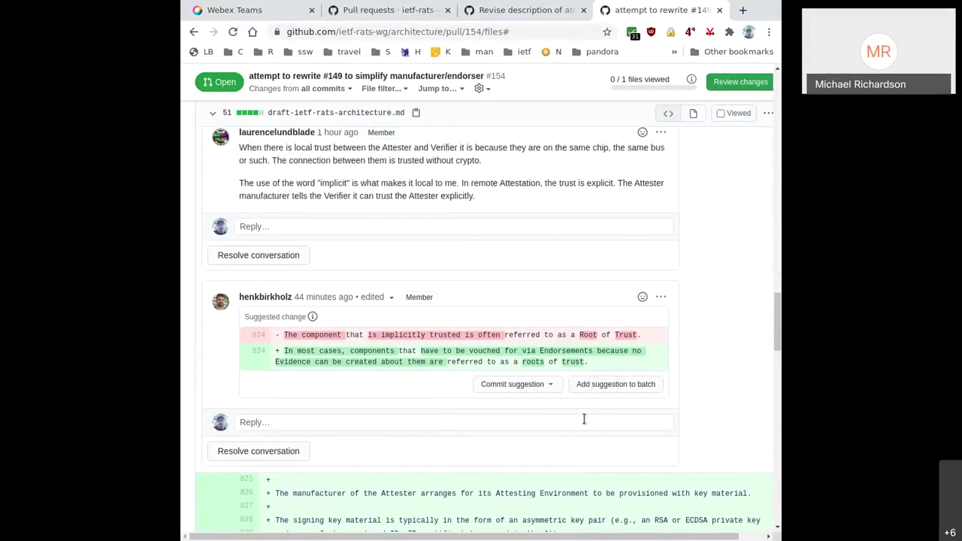
pyautogui.scroll(2, 584, 419)
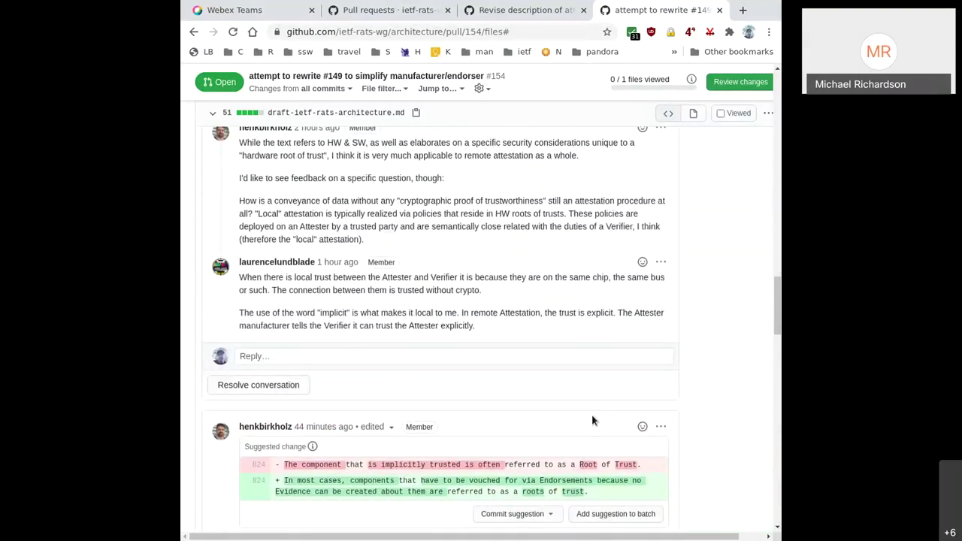
pyautogui.scroll(4, 594, 418)
pyautogui.scroll(-3, 602, 407)
pyautogui.click(264, 423)
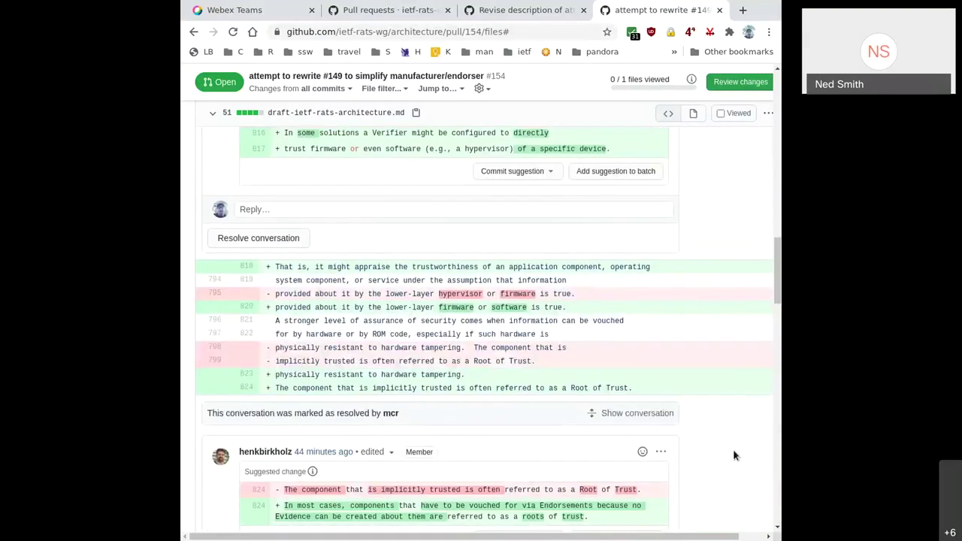
# Step: Commit the suggested roots-of-trust rewording of line 824 with the message "remove implicit, and refer to roots of trust."
pyautogui.scroll(-2, 735, 455)
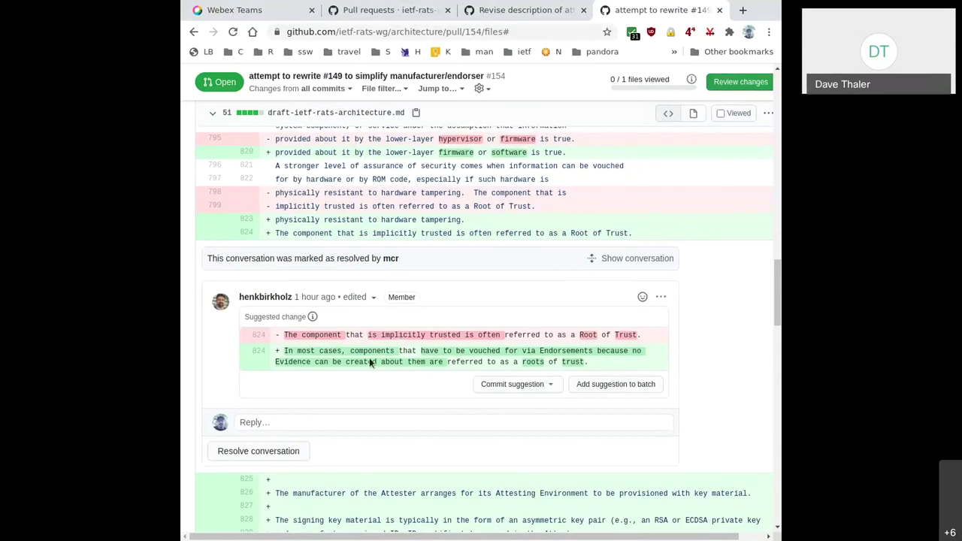
pyautogui.doubleClick(396, 233)
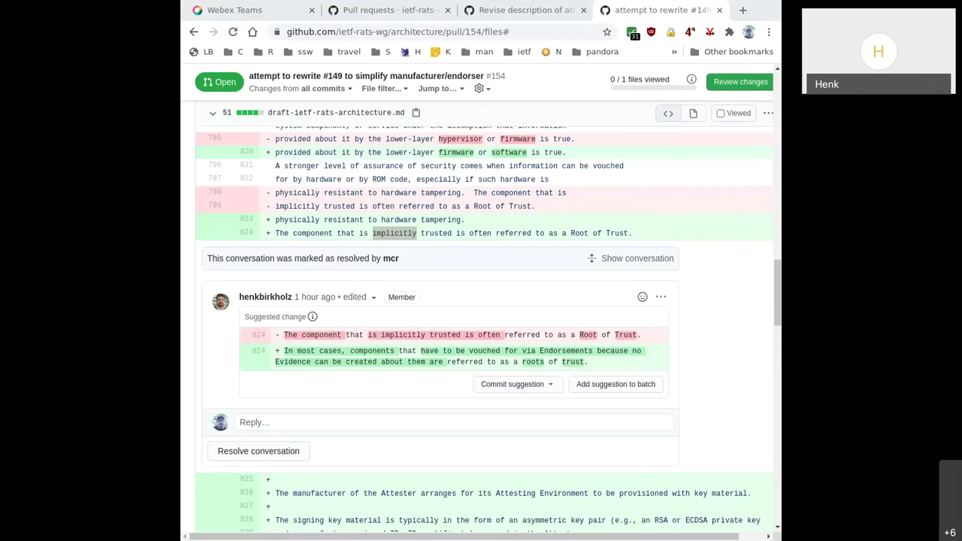
pyautogui.hotkey('alt', 'Tab')
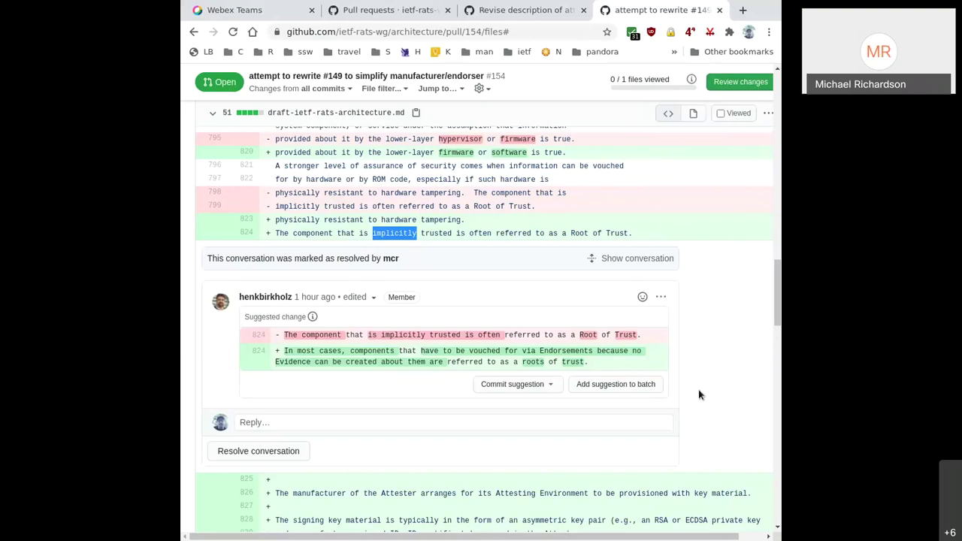
pyautogui.moveTo(282, 350); pyautogui.dragTo(592, 375)
pyautogui.click(597, 366)
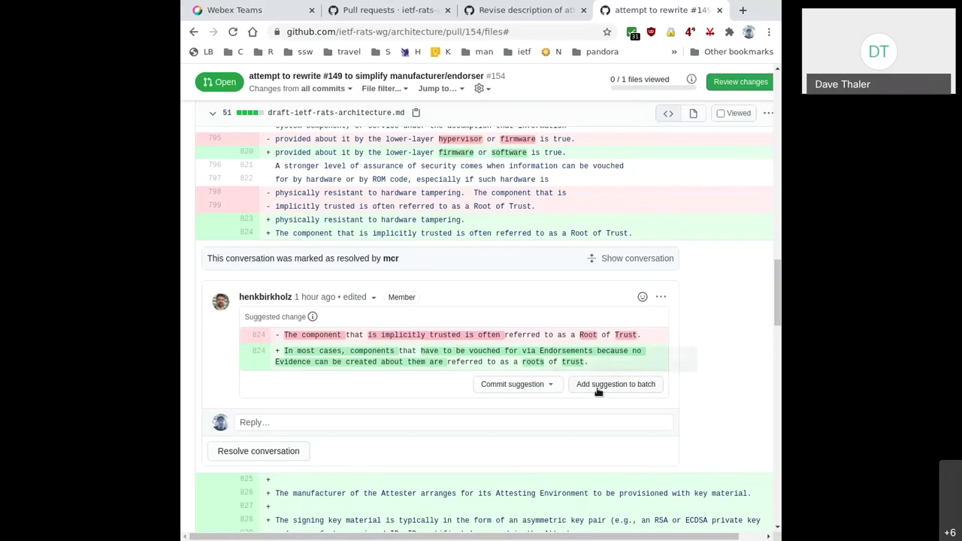
pyautogui.click(525, 389)
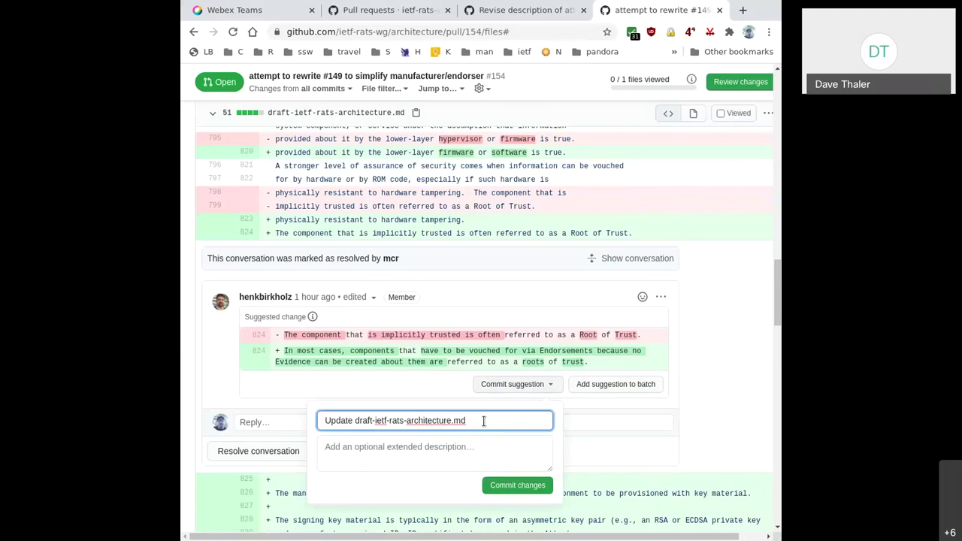
pyautogui.hotkey('ctrl', 'a')
pyautogui.press('BackSpace')
pyautogui.write('remove implicit, and refer to roots of trust.')
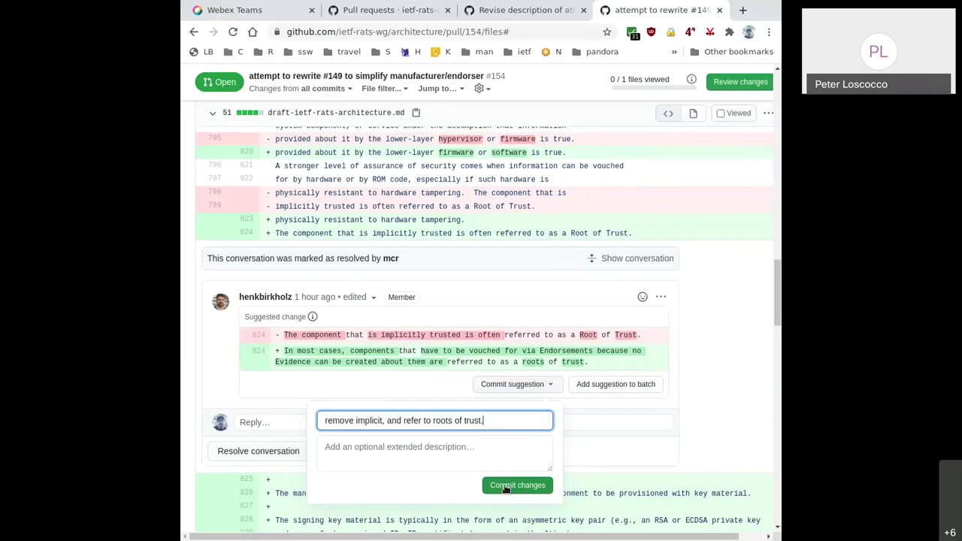
pyautogui.click(505, 486)
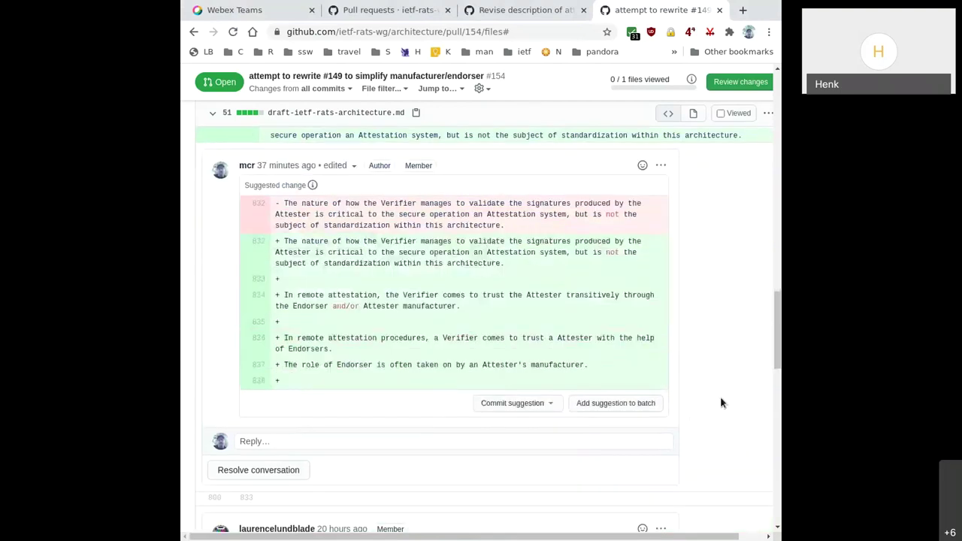
# Step: Review the updated text on lines 818 to 832 together with the suggestion and comments that follow on Endorsers and manufacturers
pyautogui.scroll(2, 712, 338)
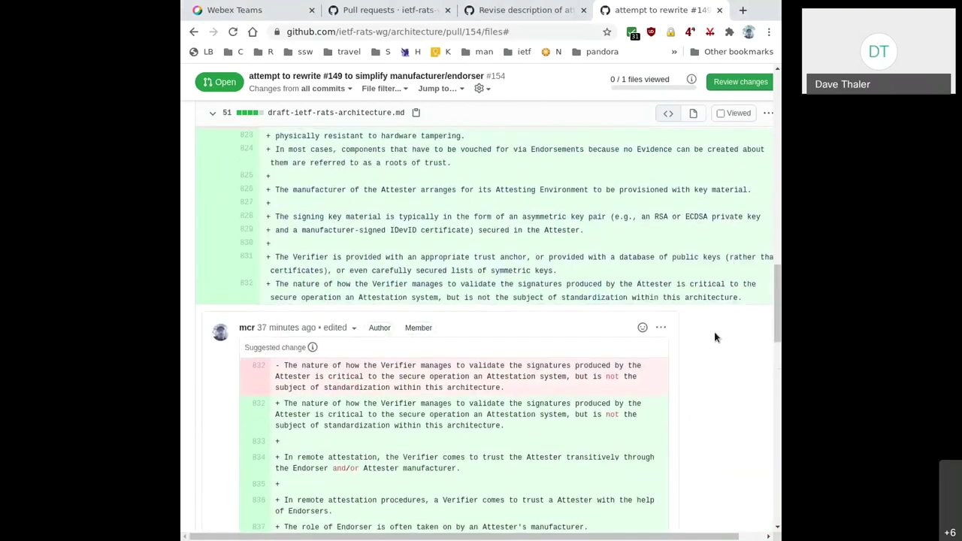
pyautogui.scroll(2, 732, 359)
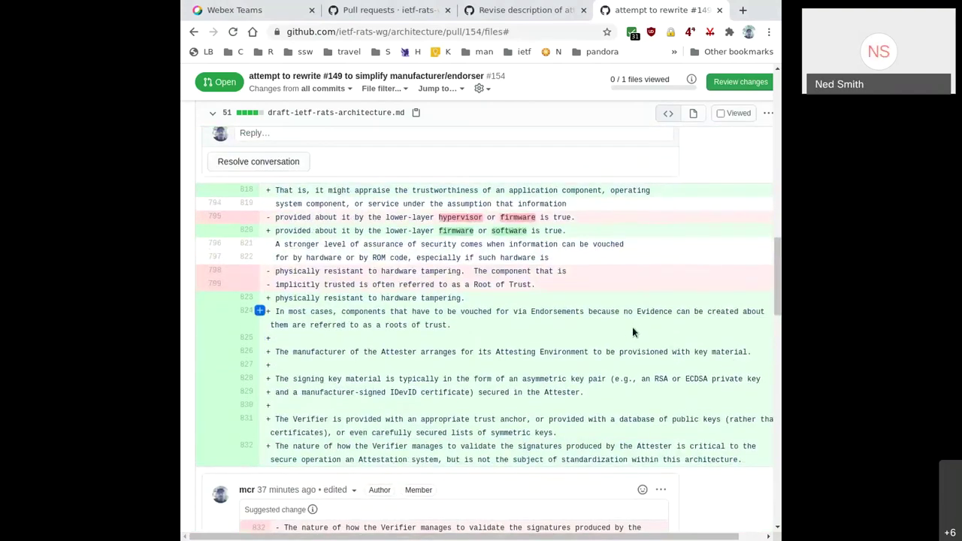
pyautogui.scroll(-3, 646, 338)
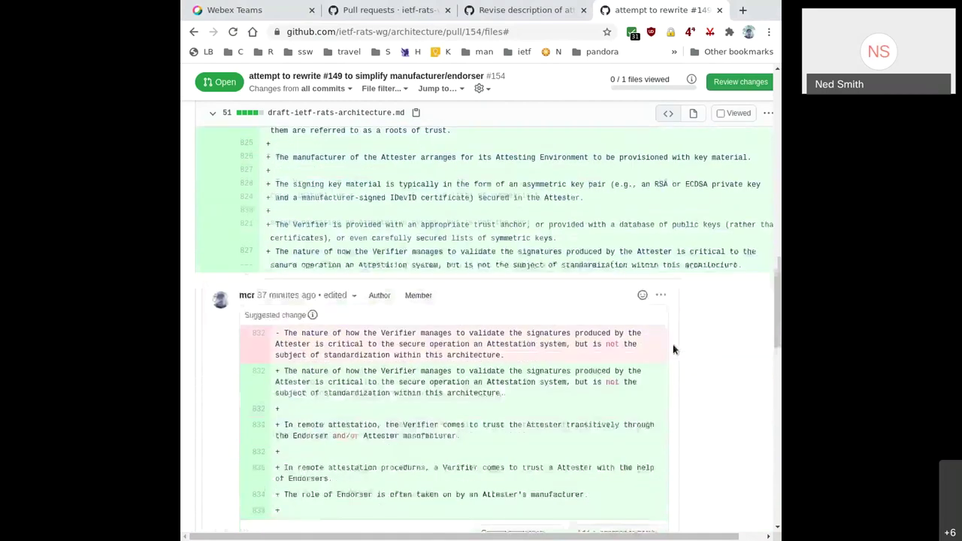
pyautogui.scroll(-6, 673, 348)
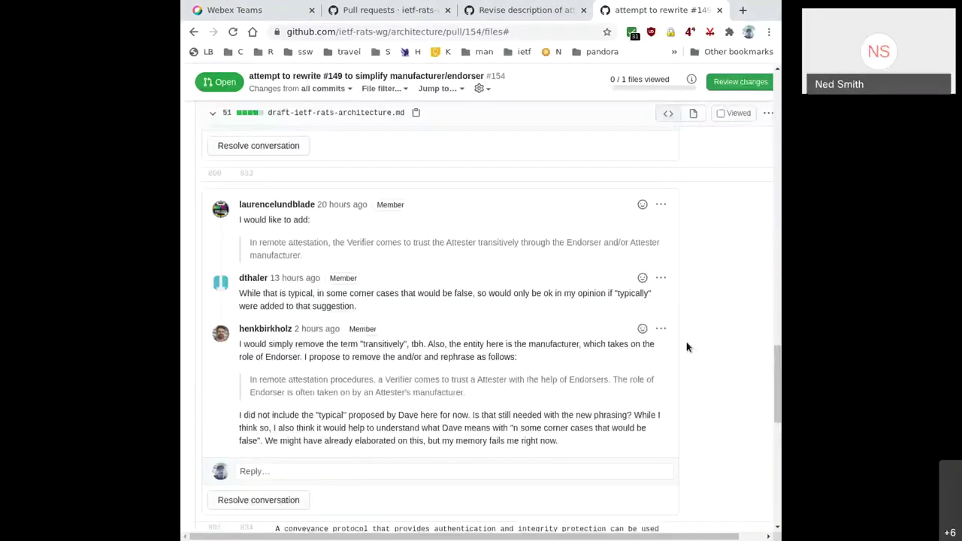
pyautogui.scroll(-2, 686, 347)
pyautogui.scroll(7, 686, 344)
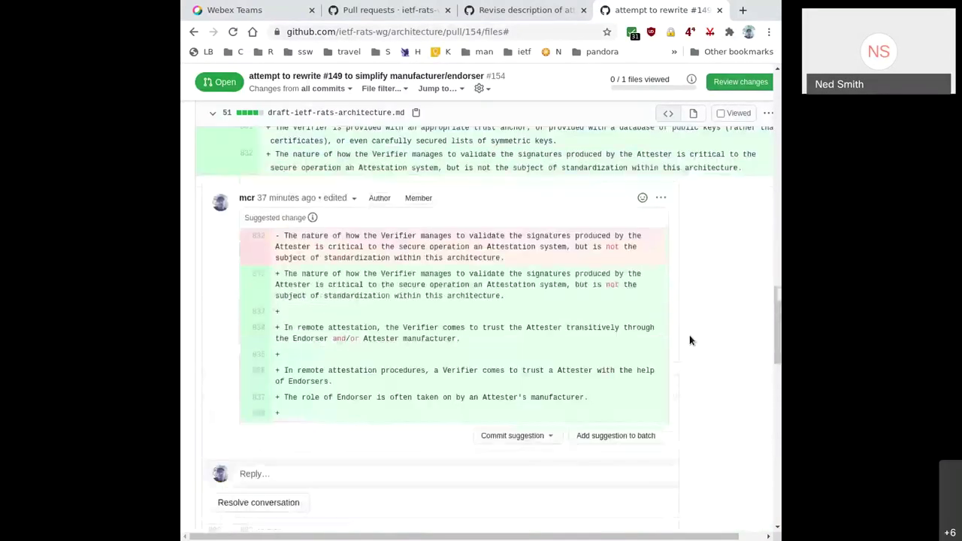
pyautogui.scroll(3, 687, 342)
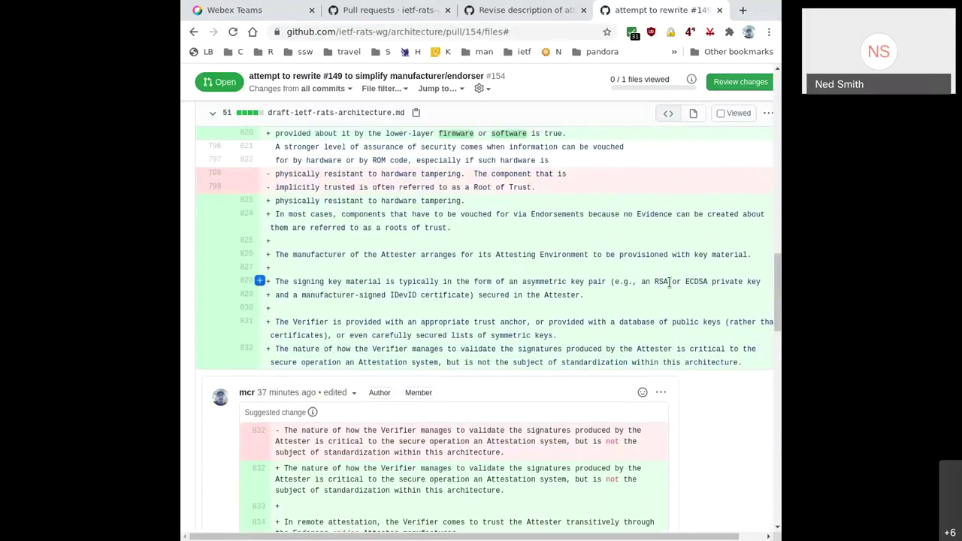
pyautogui.scroll(1, 669, 281)
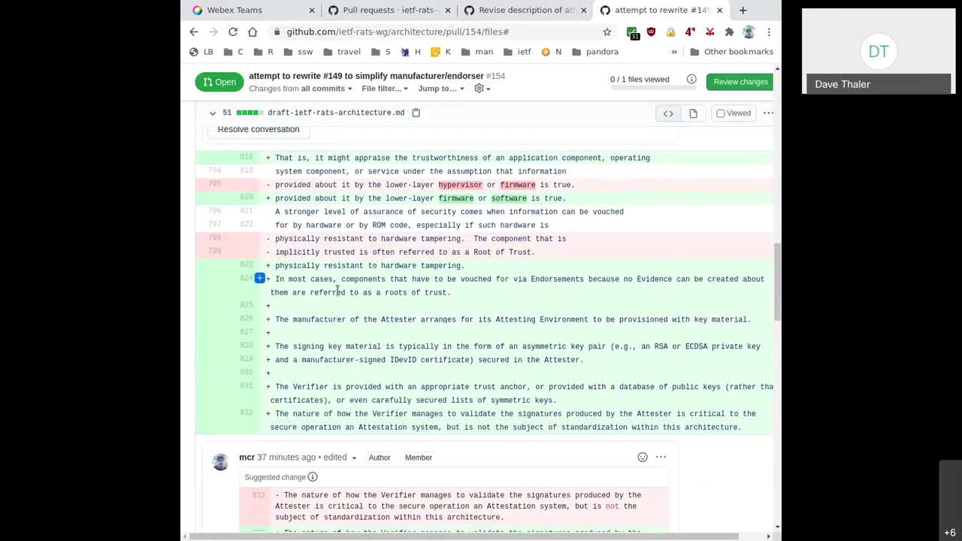
# Step: Draft a suggested change on line 824 that replaces "can be" with "is" after "no Evidence"
pyautogui.click(260, 278)
pyautogui.click(381, 320)
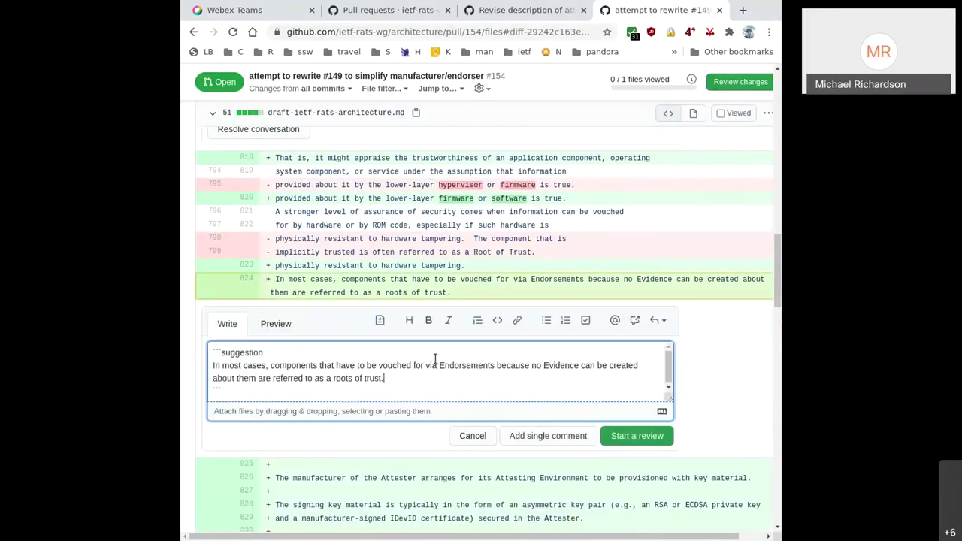
pyautogui.doubleClick(587, 366)
pyautogui.write('is')
pyautogui.press('Delete')
pyautogui.press('Delete')
pyautogui.press('Delete')
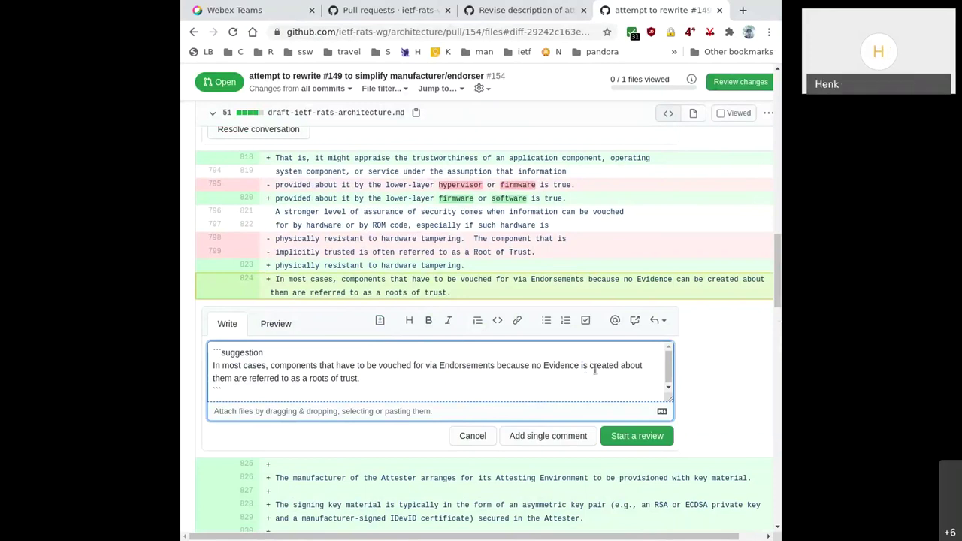
# Step: Replace "created" with "generated" in the line 824 suggestion and post it as a single comment
pyautogui.write('geenra')
pyautogui.press('BackSpace')
pyautogui.press('BackSpace')
pyautogui.press('BackSpace')
pyautogui.press('BackSpace')
pyautogui.press('BackSpace')
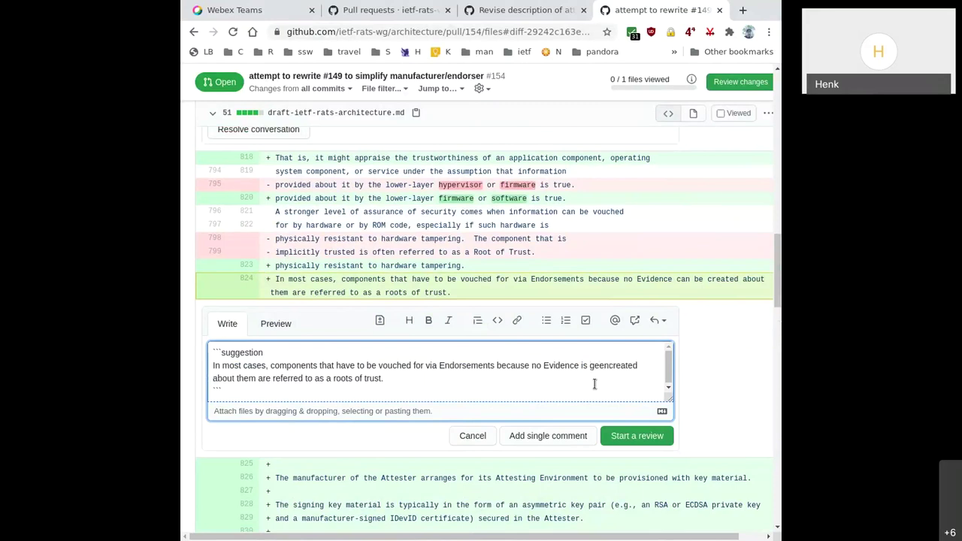
pyautogui.write('enerated')
pyautogui.press('Delete')
pyautogui.press('Delete')
pyautogui.press('Delete')
pyautogui.press('Delete')
pyautogui.press('Delete')
pyautogui.press('Delete')
pyautogui.press('Delete')
pyautogui.press('Delete')
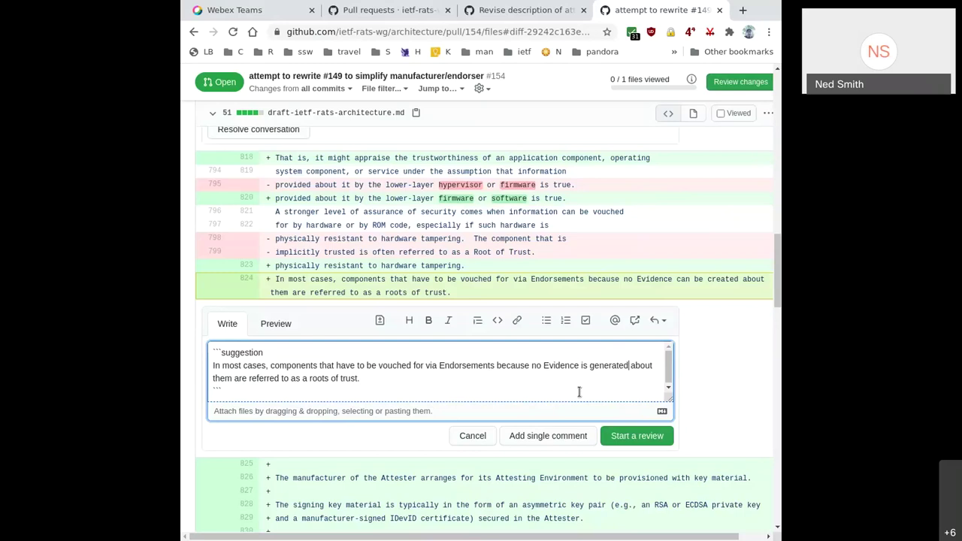
pyautogui.click(544, 435)
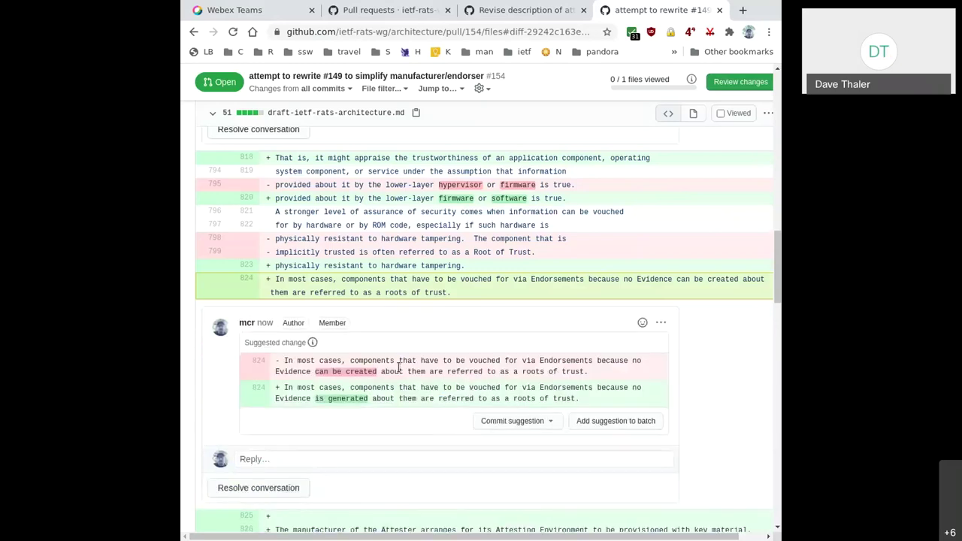
# Step: Commit the "is generated" suggestion on line 824 with the message "created-> generated"
pyautogui.click(505, 422)
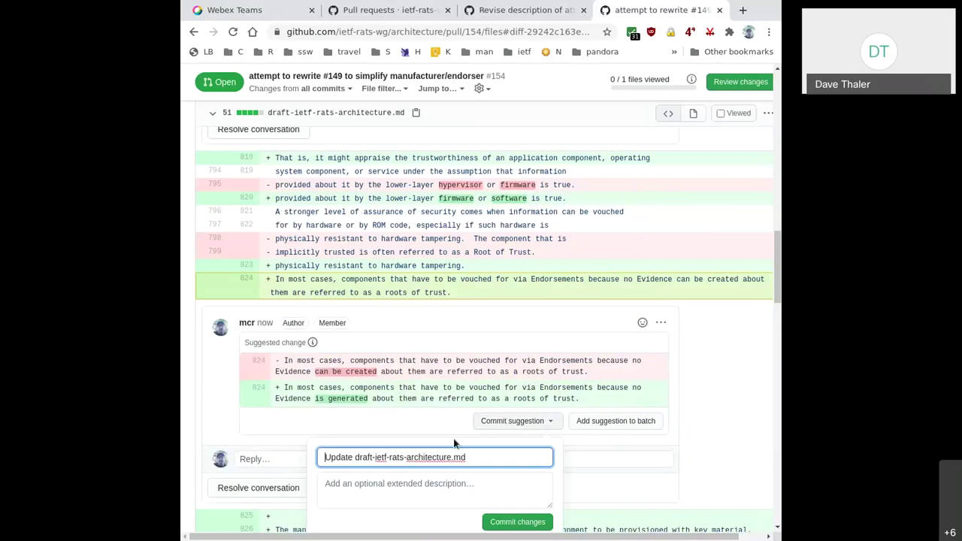
pyautogui.tripleClick(487, 459)
pyautogui.write('created-')
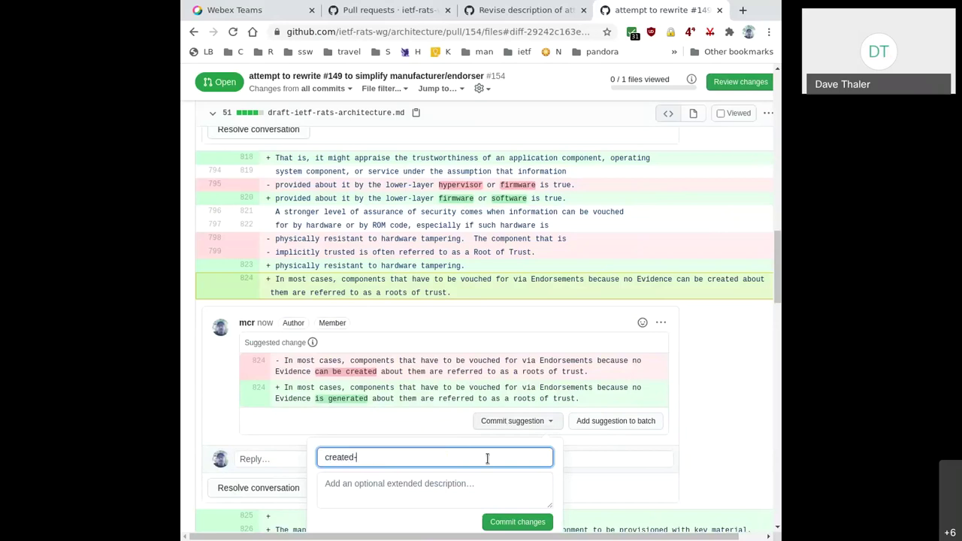
pyautogui.write('> generated')
pyautogui.click(517, 521)
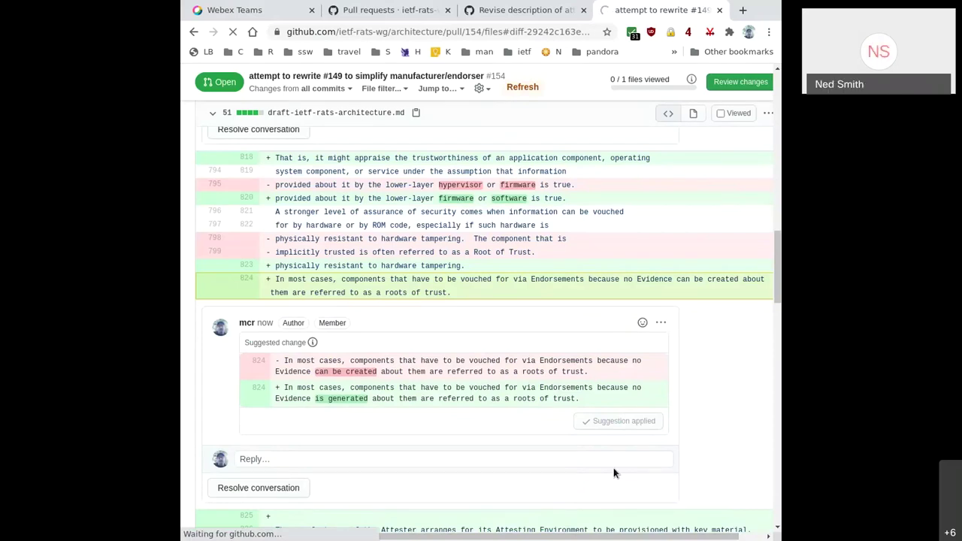
pyautogui.click(259, 279)
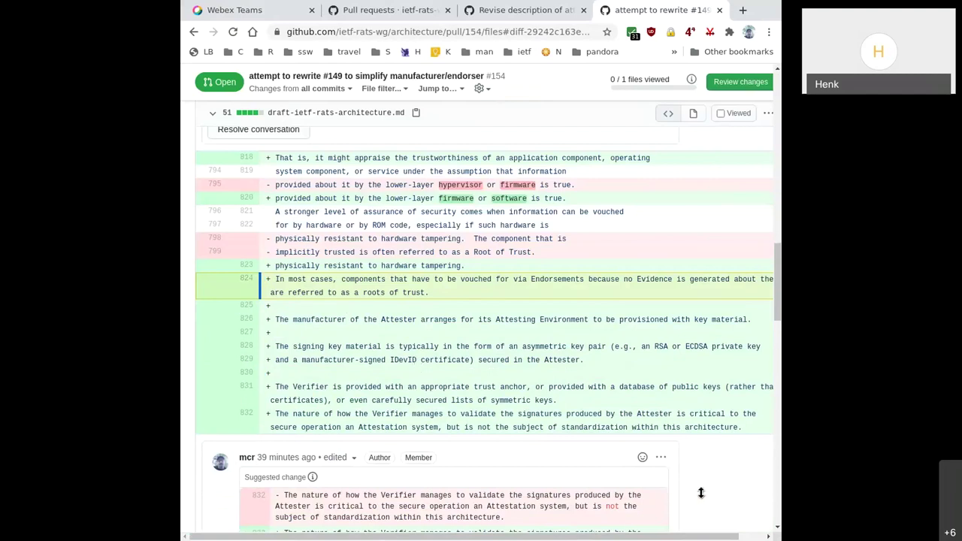
pyautogui.scroll(-2, 704, 493)
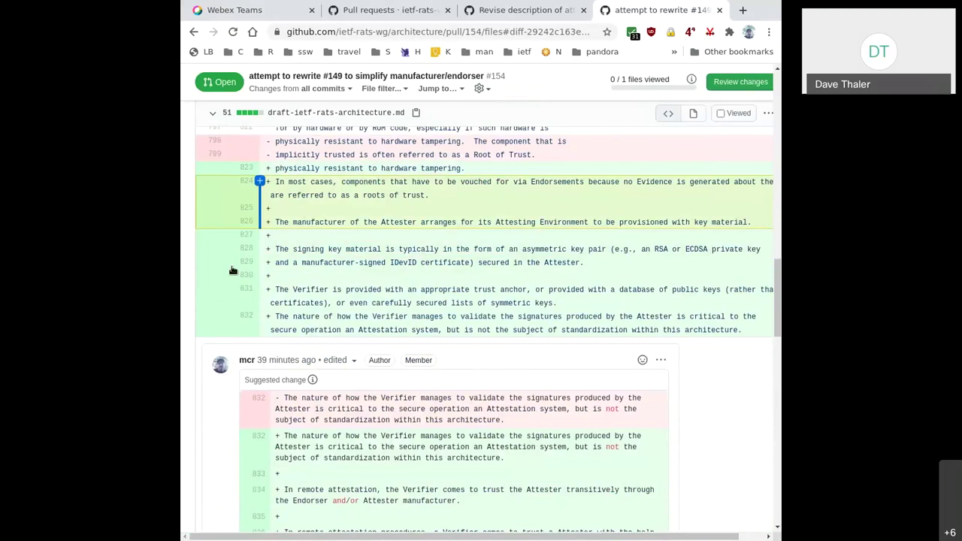
pyautogui.moveTo(262, 234); pyautogui.dragTo(265, 234)
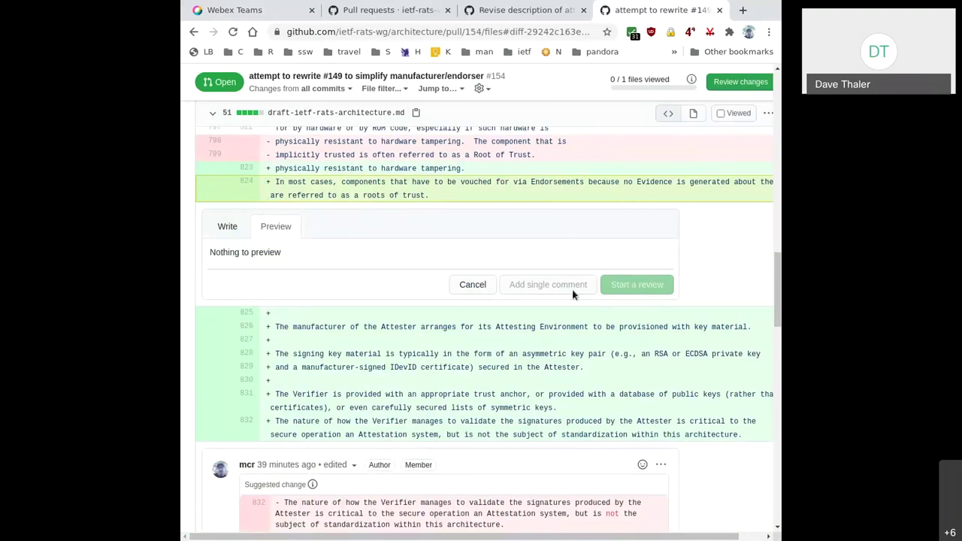
pyautogui.click(481, 287)
# Step: Suggest removing the stray "a" before "roots of trust" on line 824 and post it as a single comment
pyautogui.click(258, 182)
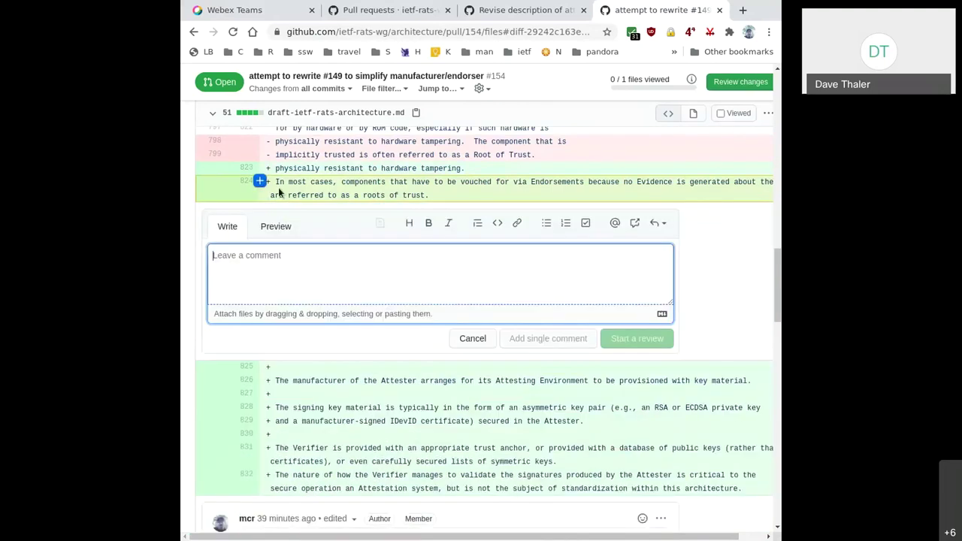
pyautogui.click(380, 223)
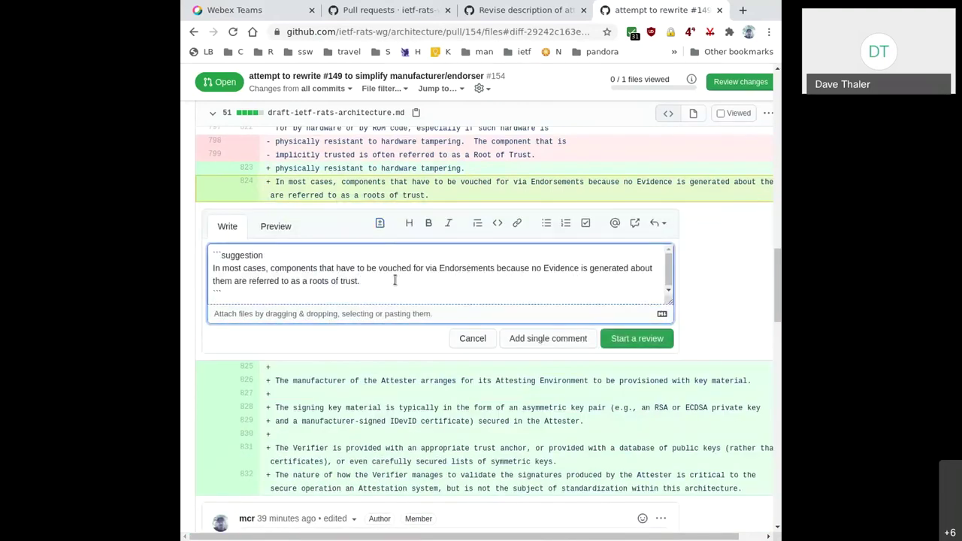
pyautogui.press('BackSpace')
pyautogui.press('BackSpace')
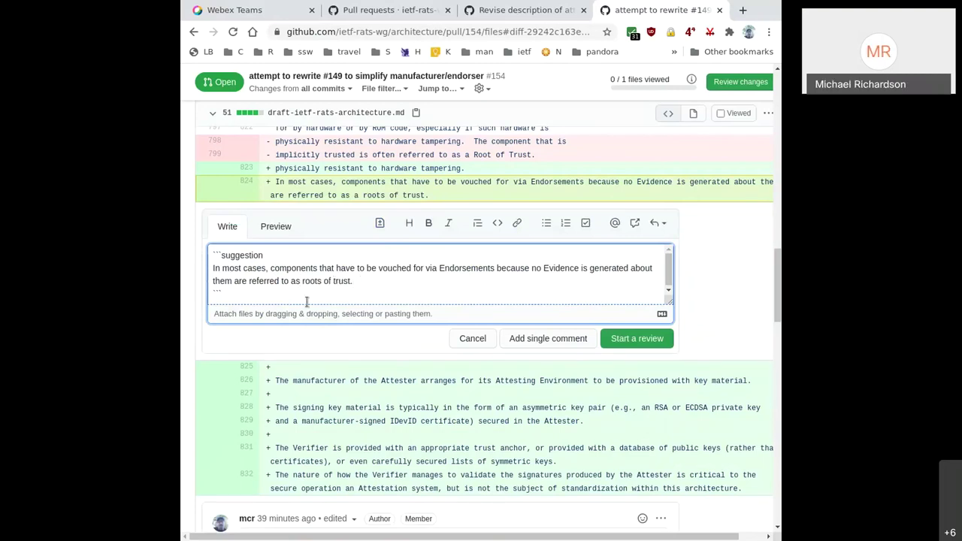
pyautogui.click(534, 339)
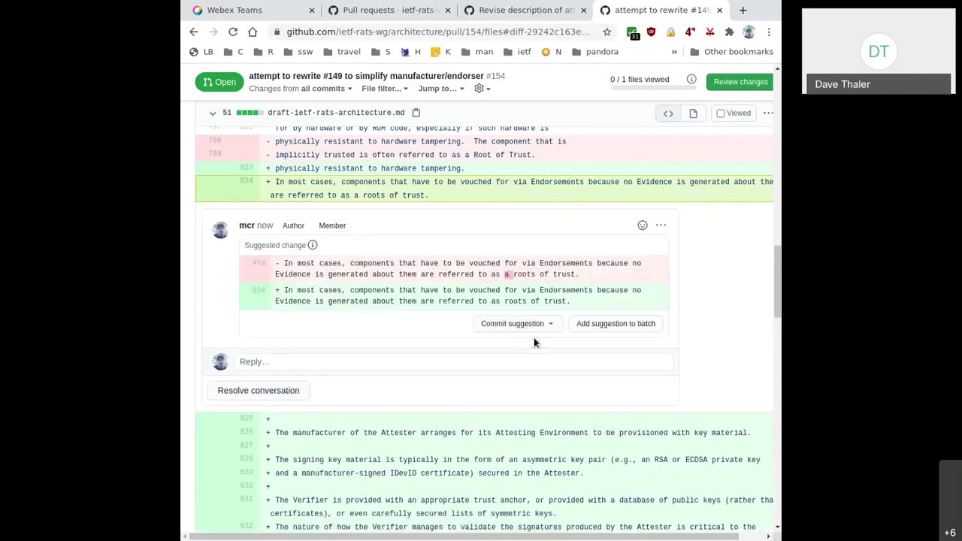
# Step: Commit the "roots of trust" suggestion on line 824 with the message "fix grammar"
pyautogui.click(513, 326)
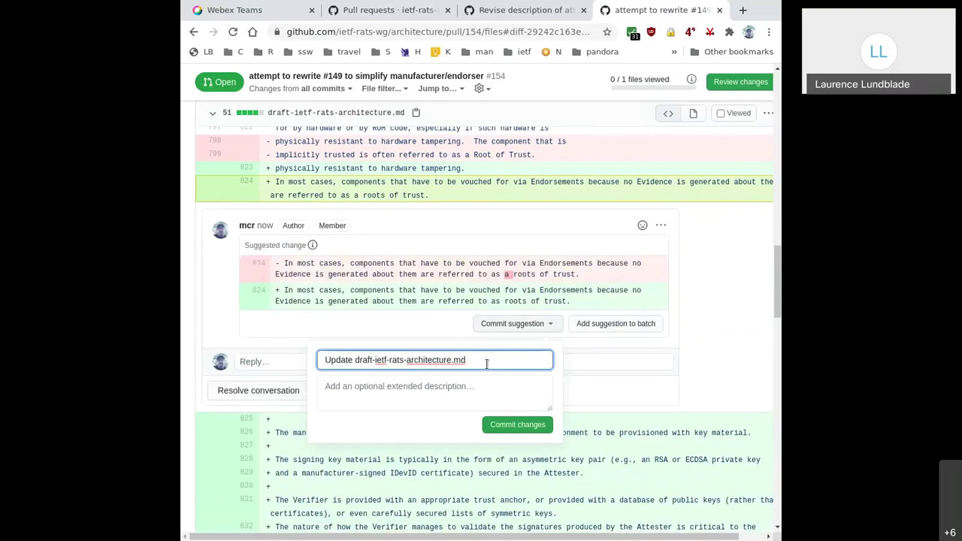
pyautogui.hotkey('ctrl', 'a')
pyautogui.write('fix gra')
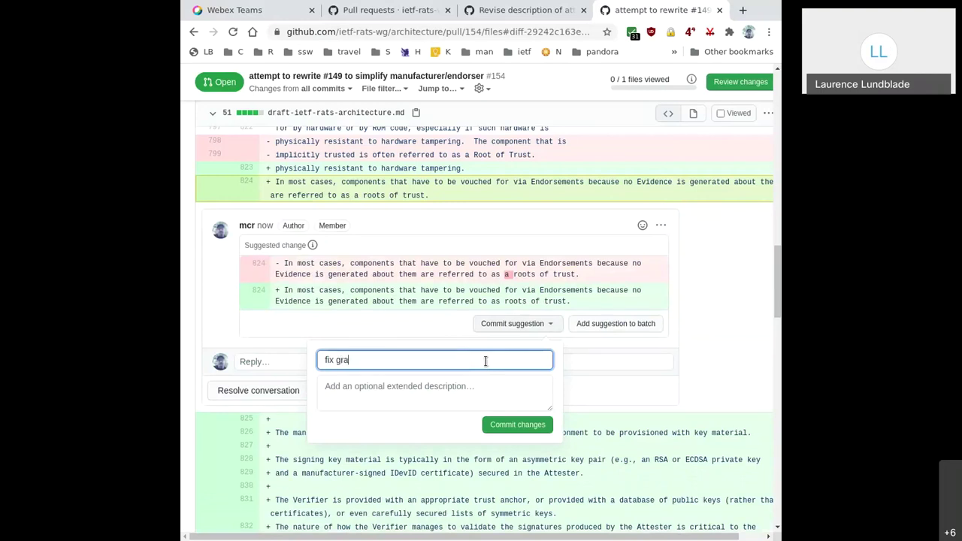
pyautogui.write('mmar')
pyautogui.click(508, 425)
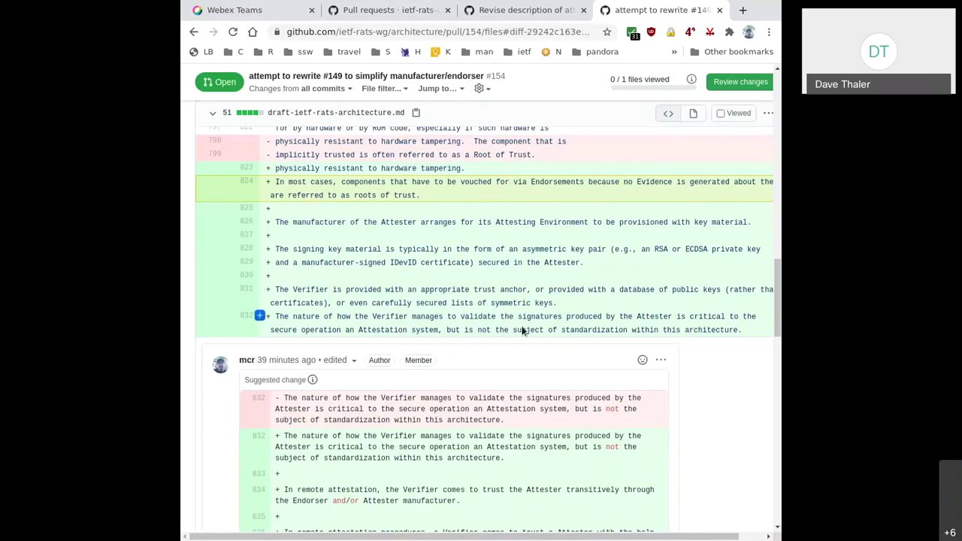
# Step: Examine the suggested change on line 832, focusing on the added sentences about how a Verifier comes to trust an Attester through Endorsers
pyautogui.scroll(-3, 732, 383)
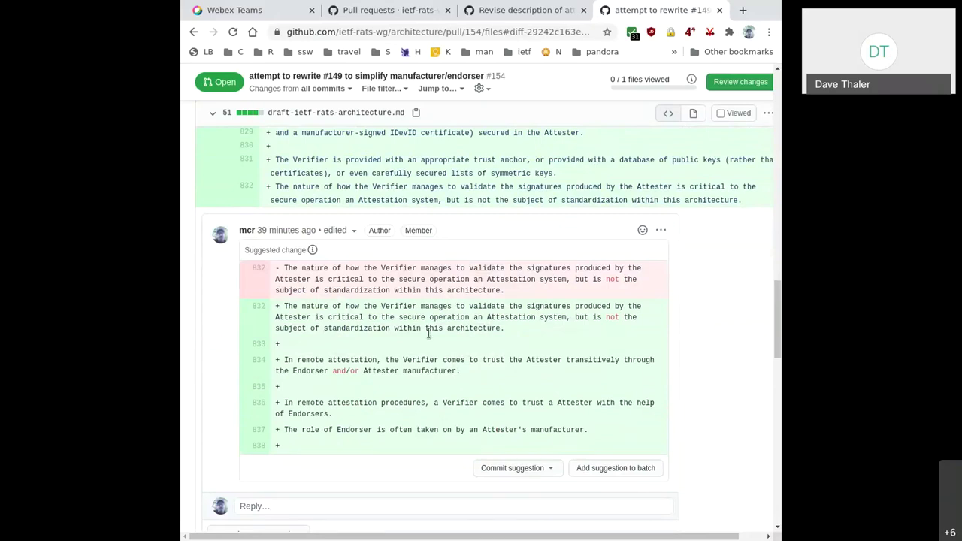
pyautogui.scroll(-2, 398, 294)
pyautogui.scroll(2, 397, 294)
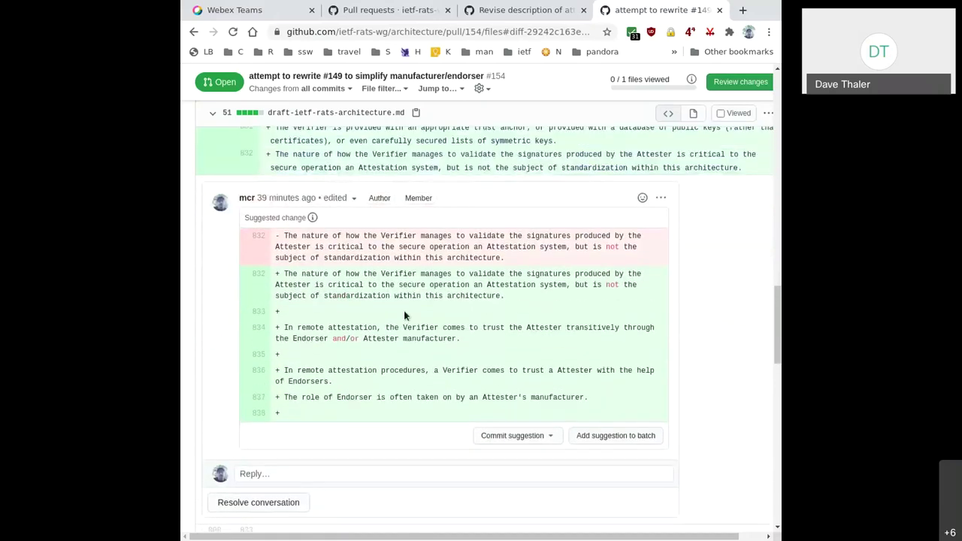
pyautogui.moveTo(274, 318); pyautogui.dragTo(377, 423)
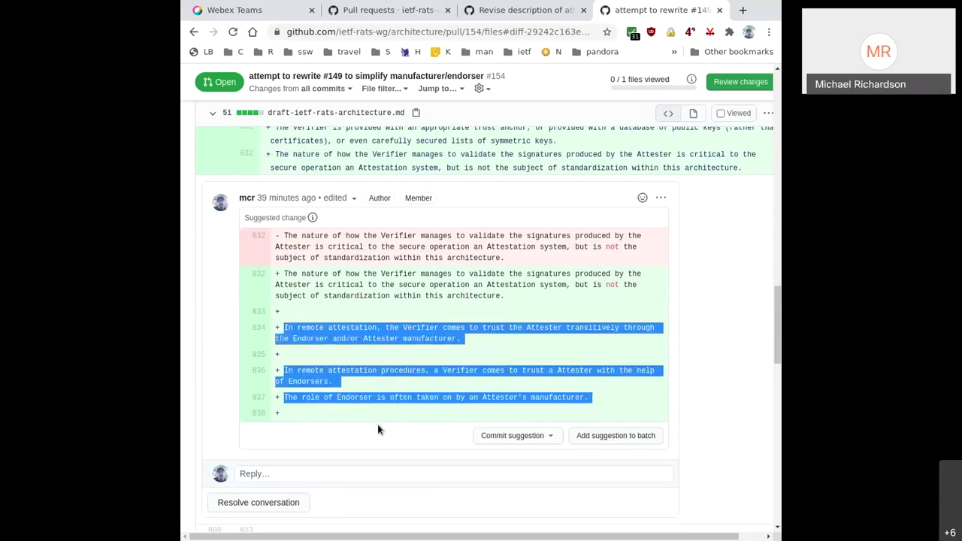
pyautogui.click(311, 348)
pyautogui.moveTo(276, 324); pyautogui.dragTo(321, 415)
pyautogui.scroll(1, 714, 342)
pyautogui.scroll(2, 715, 346)
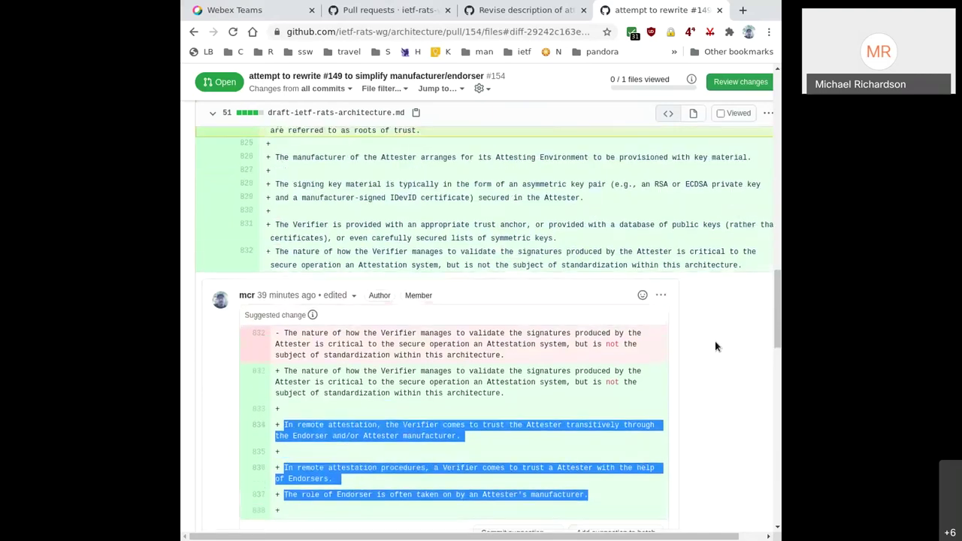
# Step: Review lines 816 to 817 on Verifiers trusting firmware or software, with the preceding paragraph and the attached suggestion
pyautogui.scroll(5, 714, 346)
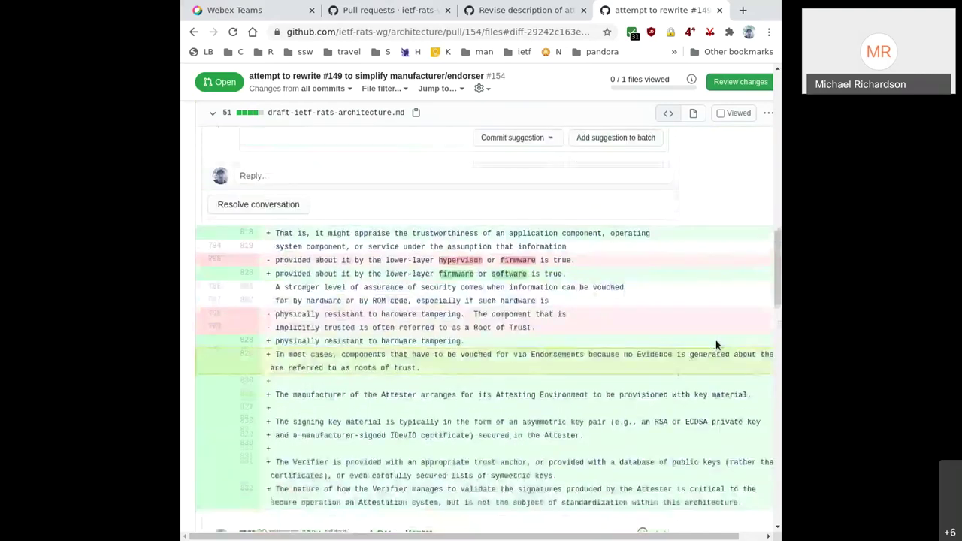
pyautogui.scroll(1, 715, 345)
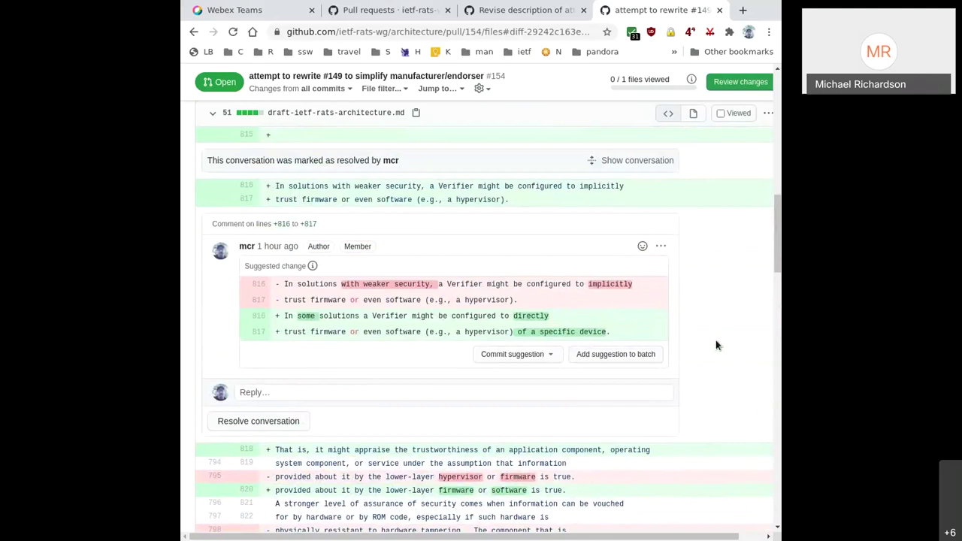
pyautogui.scroll(1, 715, 345)
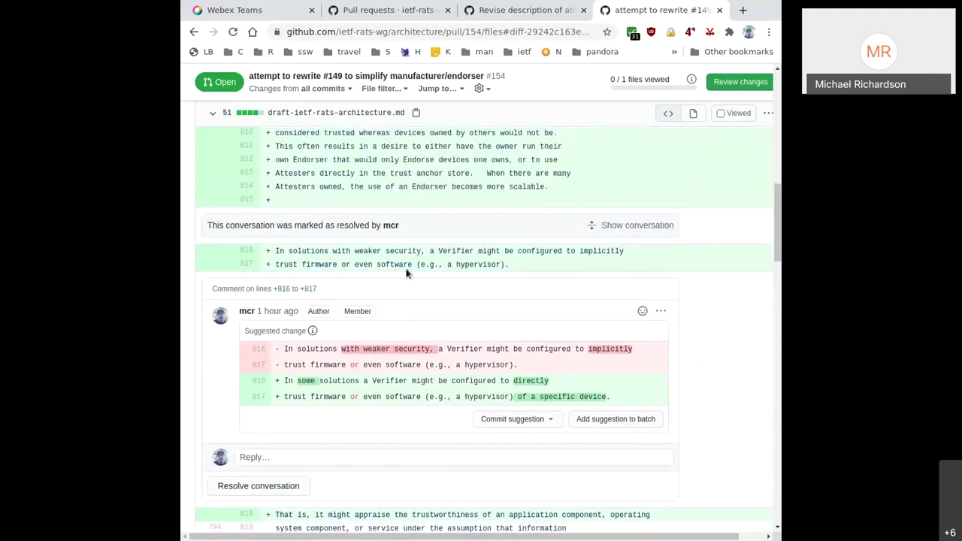
pyautogui.moveTo(275, 251); pyautogui.dragTo(519, 275)
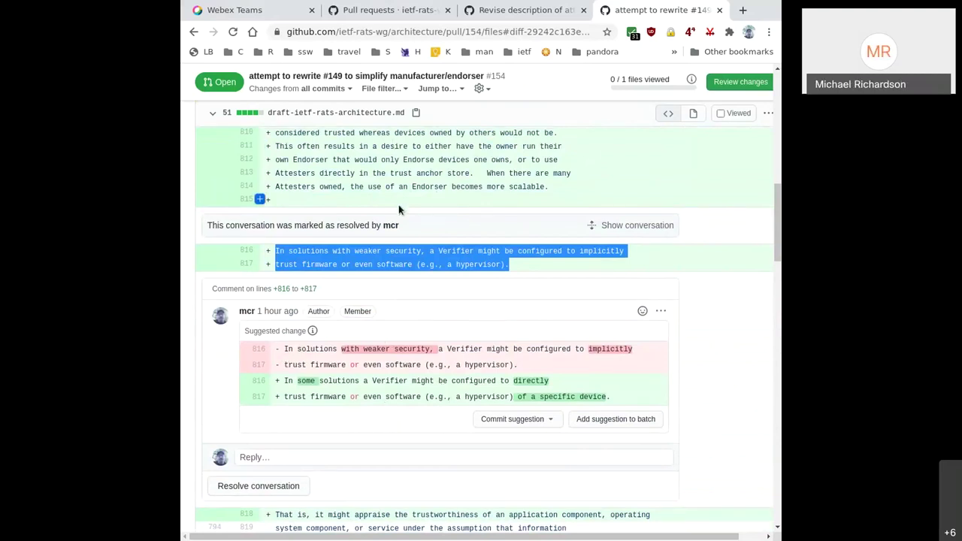
pyautogui.scroll(3, 429, 202)
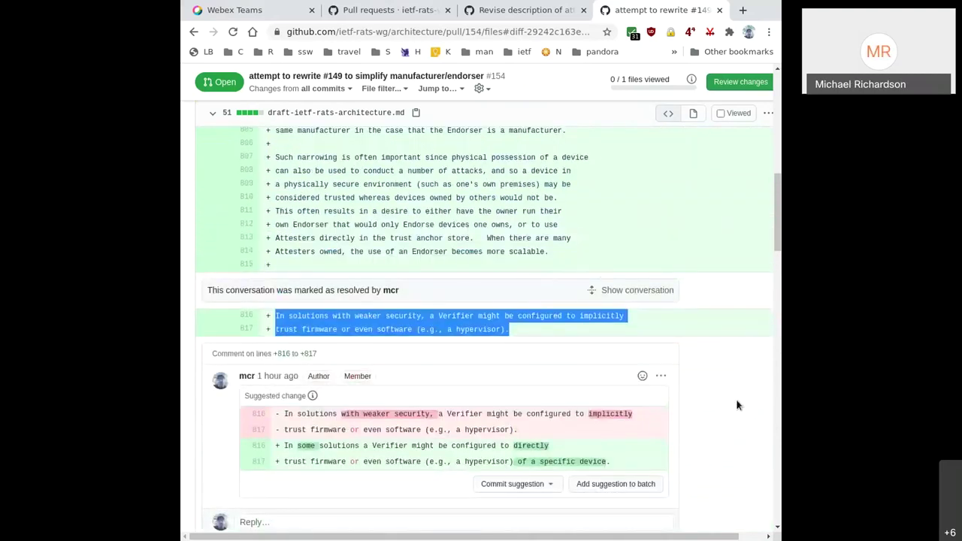
pyautogui.scroll(1, 729, 429)
pyautogui.scroll(-2, 728, 429)
pyautogui.scroll(-1, 730, 427)
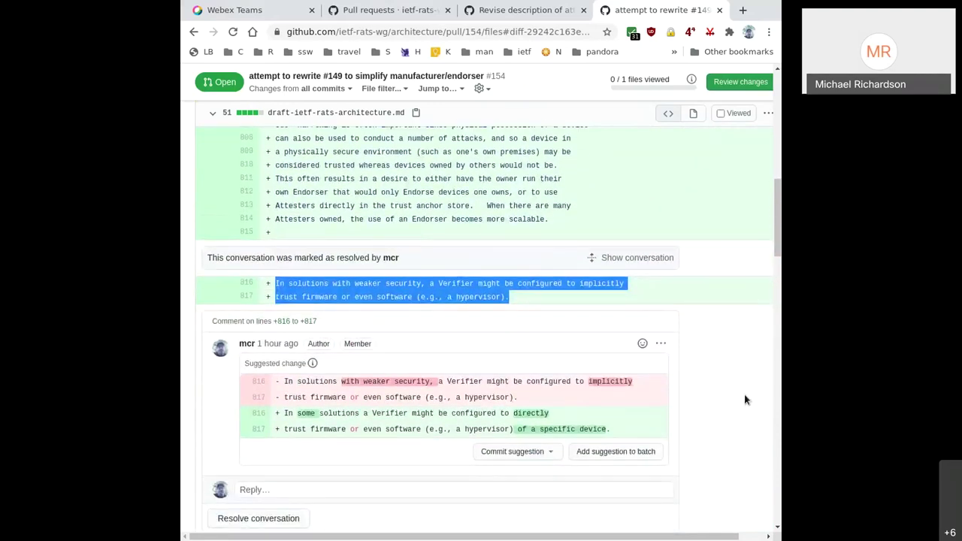
pyautogui.click(658, 344)
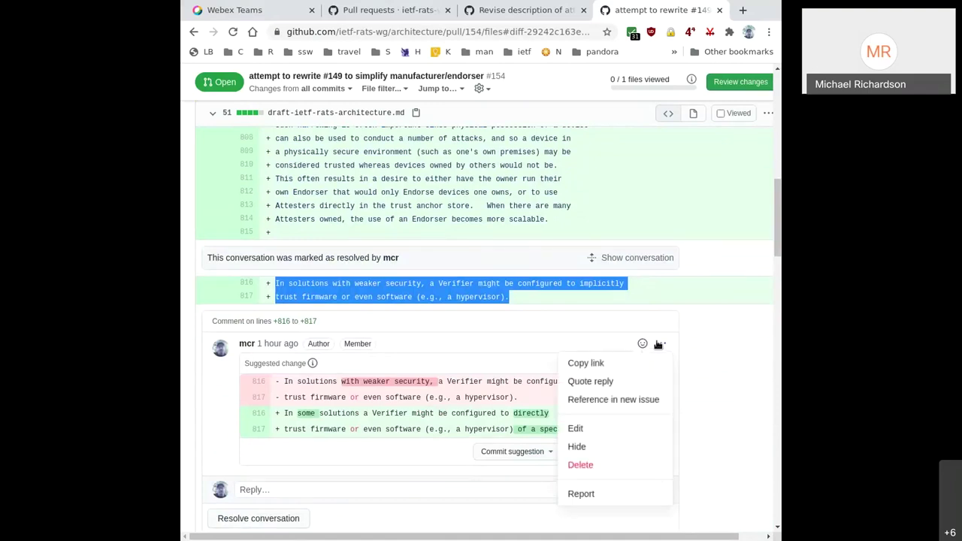
pyautogui.click(586, 428)
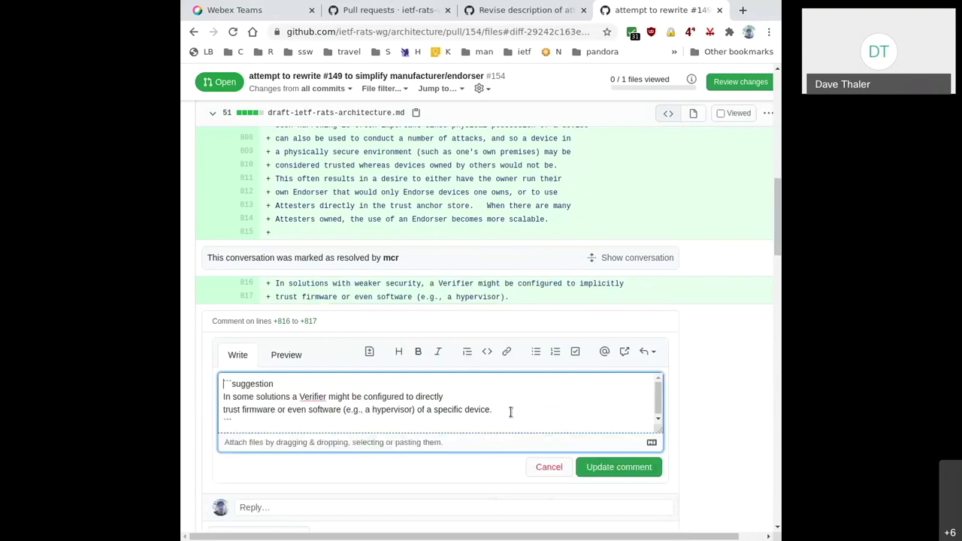
pyautogui.press('Return')
pyautogui.press('Return')
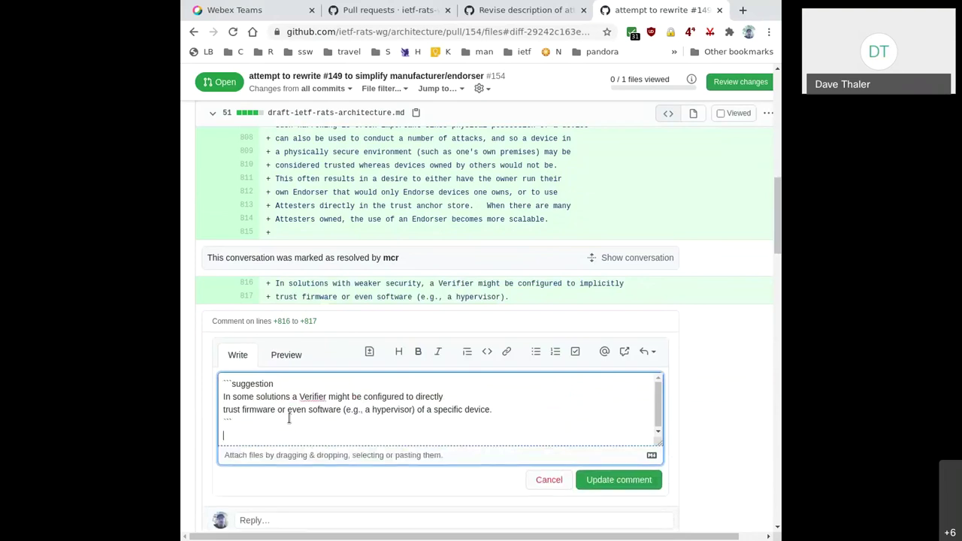
pyautogui.write('SHOU')
pyautogui.press('BackSpace')
pyautogui.press('BackSpace')
pyautogui.write('OULD go away?')
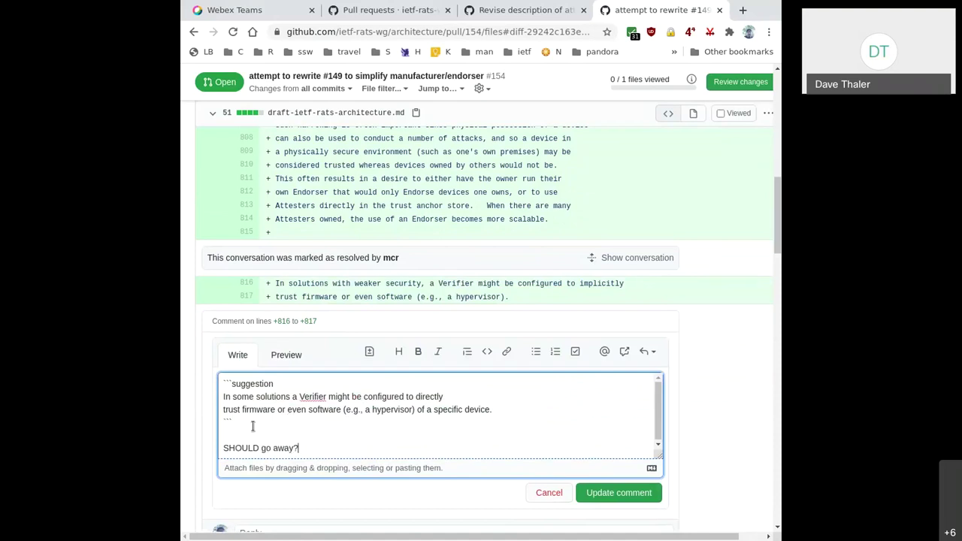
pyautogui.tripleClick(313, 447)
pyautogui.press('BackSpace')
pyautogui.press('BackSpace')
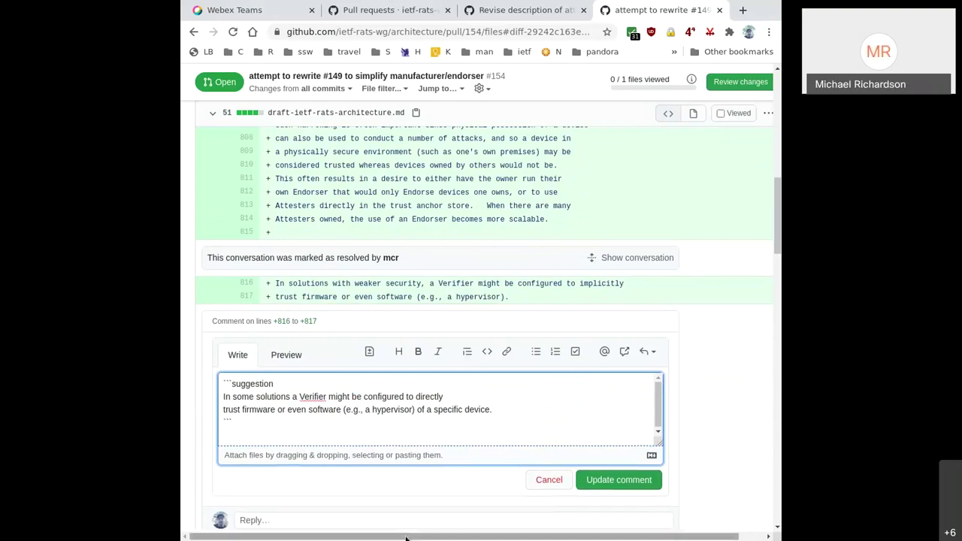
pyautogui.click(530, 481)
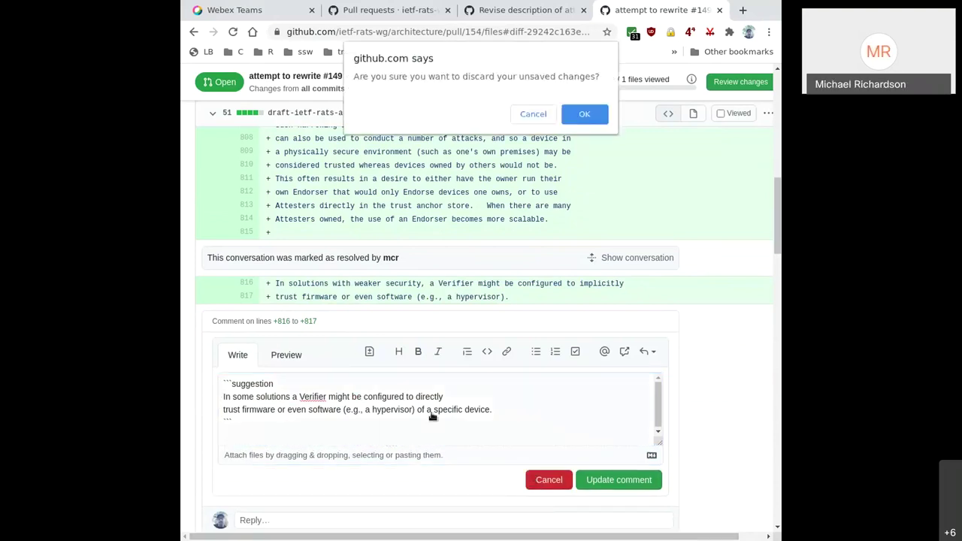
pyautogui.click(575, 111)
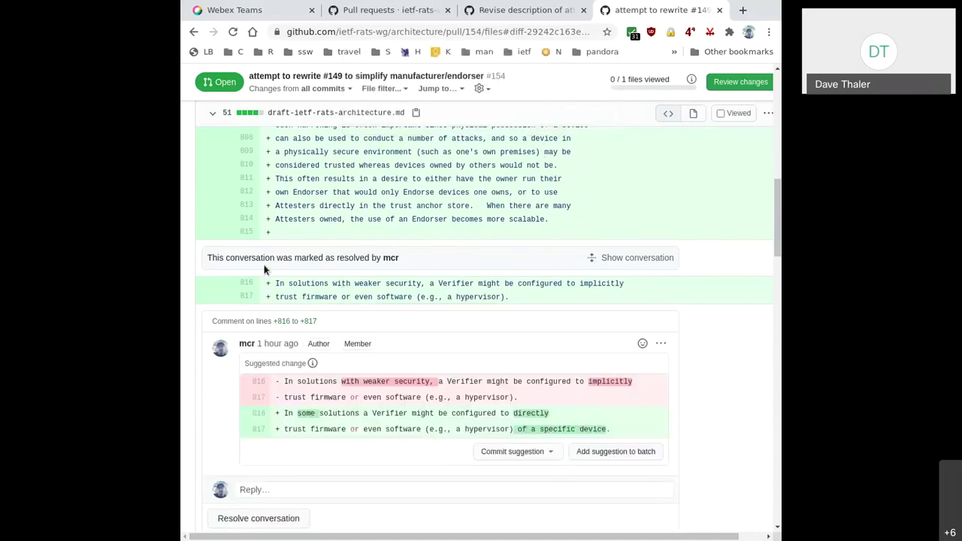
# Step: Suggest replacing the sentence on lines 816 to 817 with blank lines and post it as a single comment
pyautogui.moveTo(259, 283); pyautogui.dragTo(263, 297)
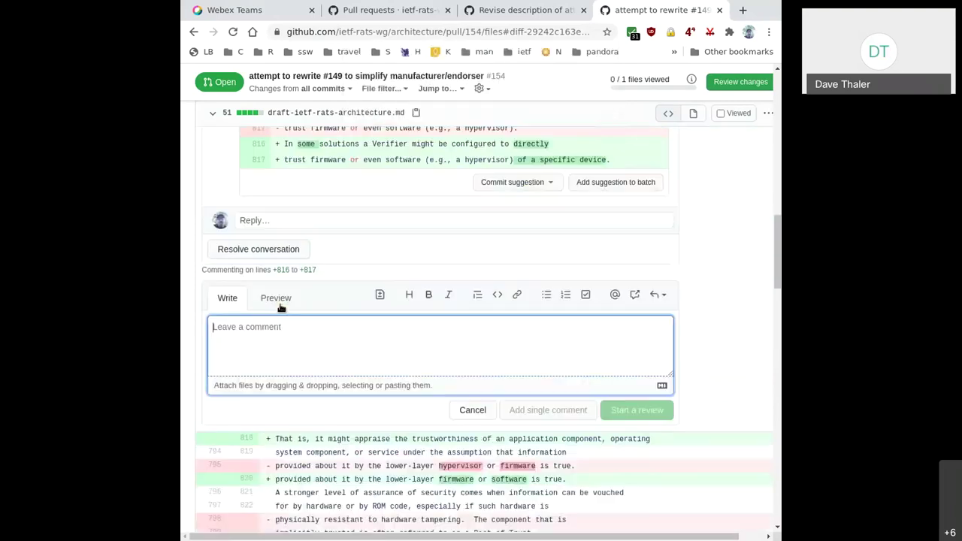
pyautogui.click(380, 294)
pyautogui.moveTo(212, 339); pyautogui.dragTo(418, 355)
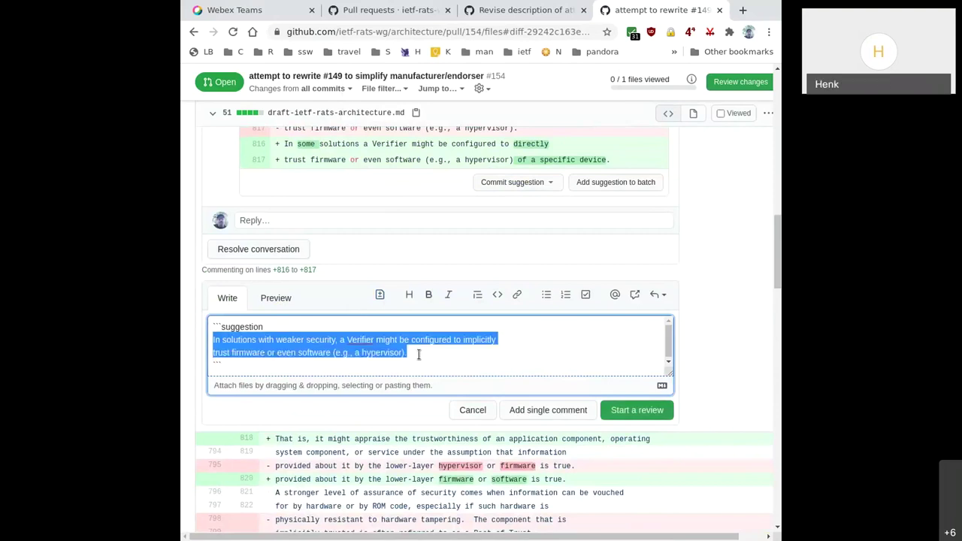
pyautogui.press('BackSpace')
pyautogui.press('Return')
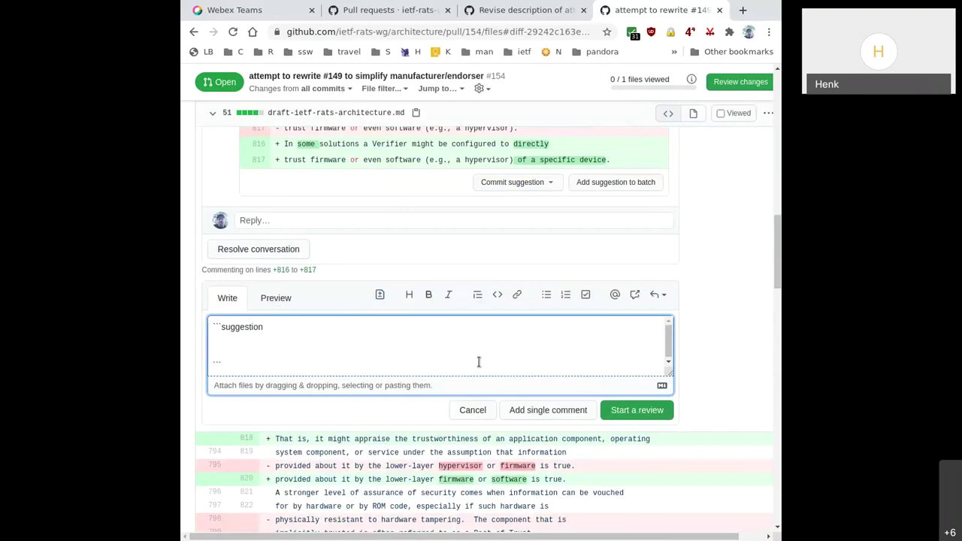
pyautogui.click(541, 410)
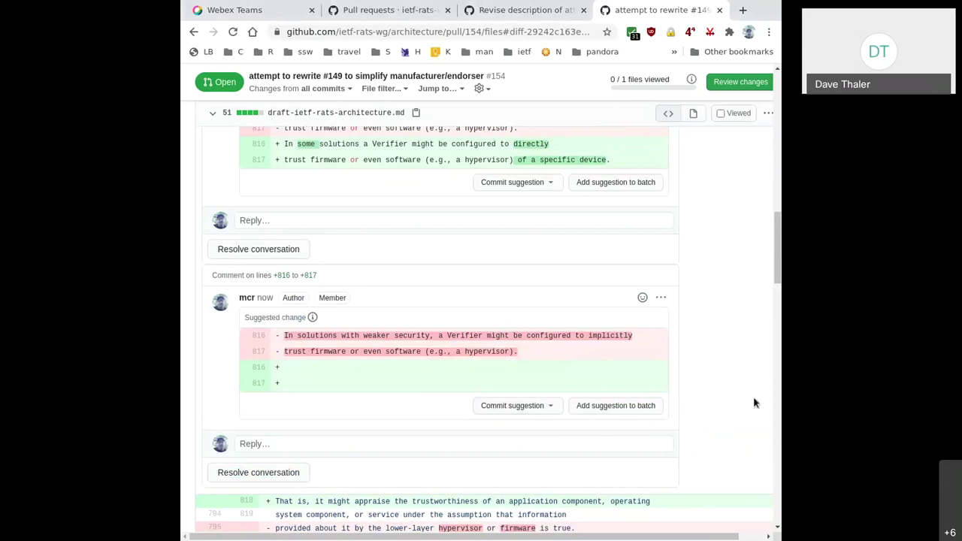
# Step: Compare the two suggested changes on lines 816 to 817 about Verifiers trusting firmware or software with the preceding text on Endorsers
pyautogui.scroll(2, 754, 401)
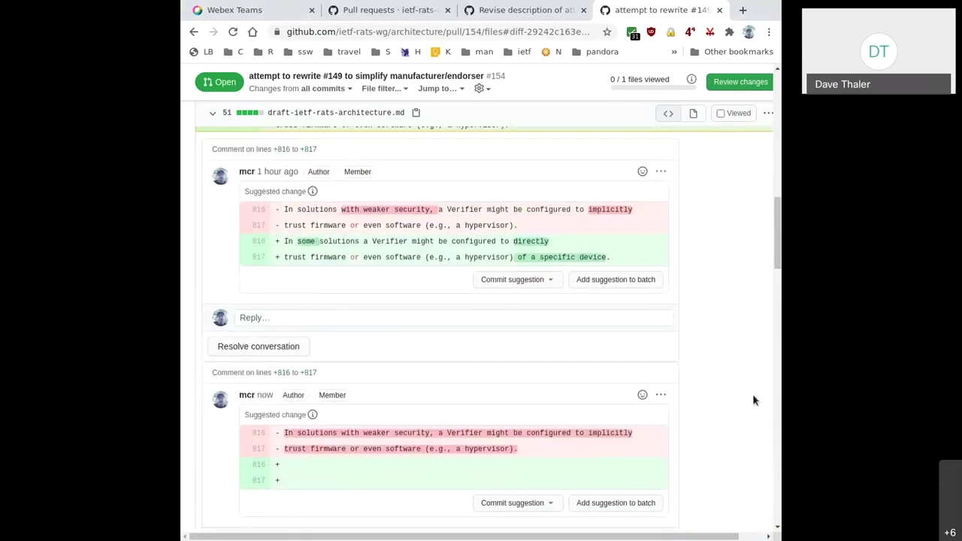
pyautogui.scroll(2, 753, 401)
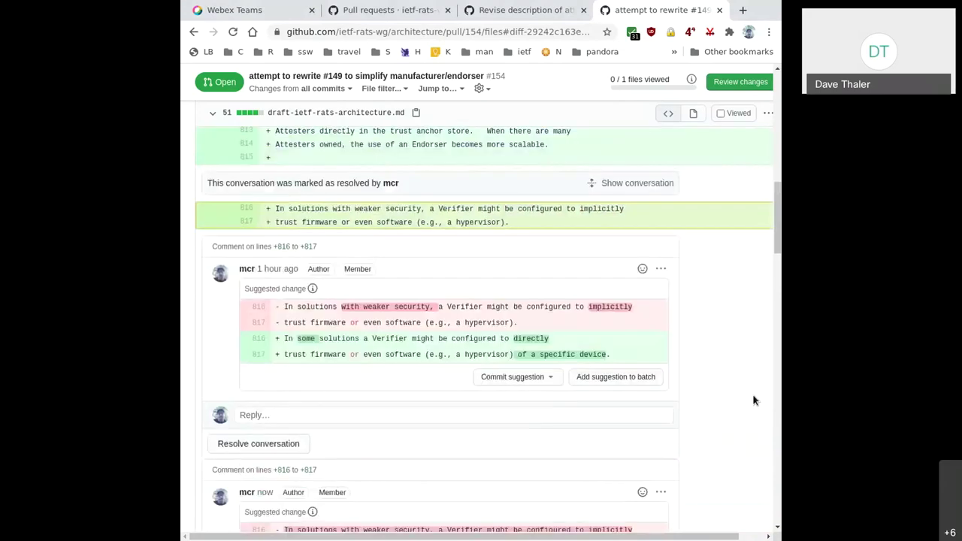
pyautogui.scroll(3, 754, 401)
pyautogui.scroll(-3, 657, 435)
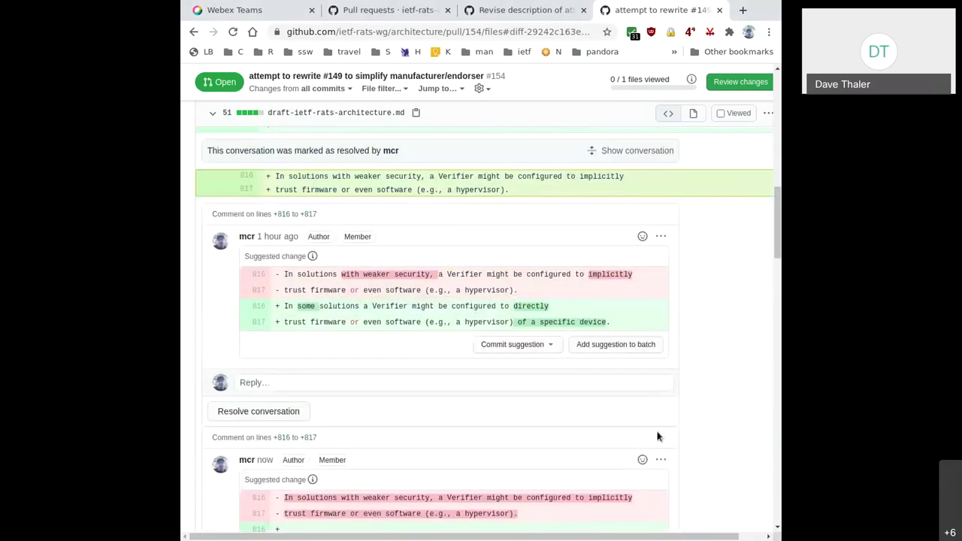
pyautogui.click(643, 460)
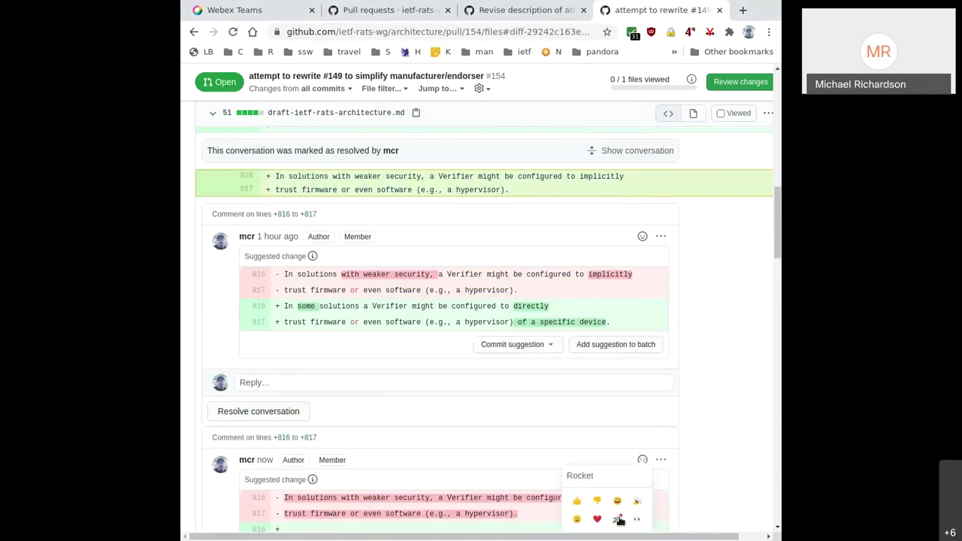
pyautogui.click(712, 486)
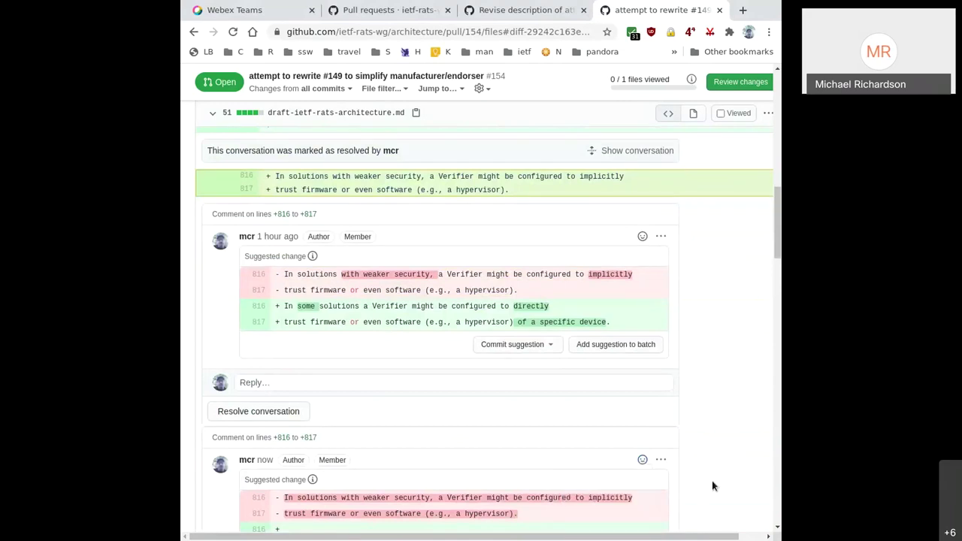
pyautogui.scroll(2, 713, 486)
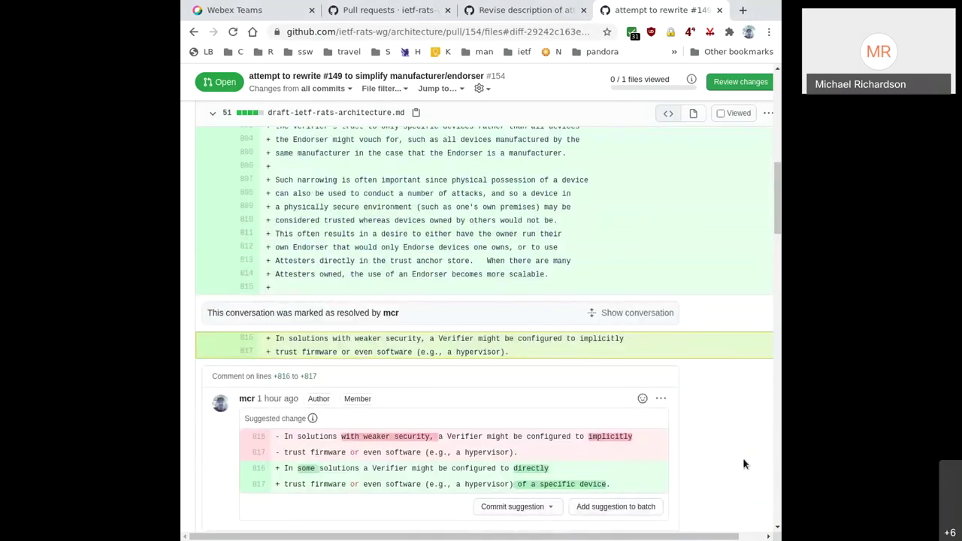
pyautogui.scroll(6, 743, 463)
pyautogui.scroll(-12, 750, 463)
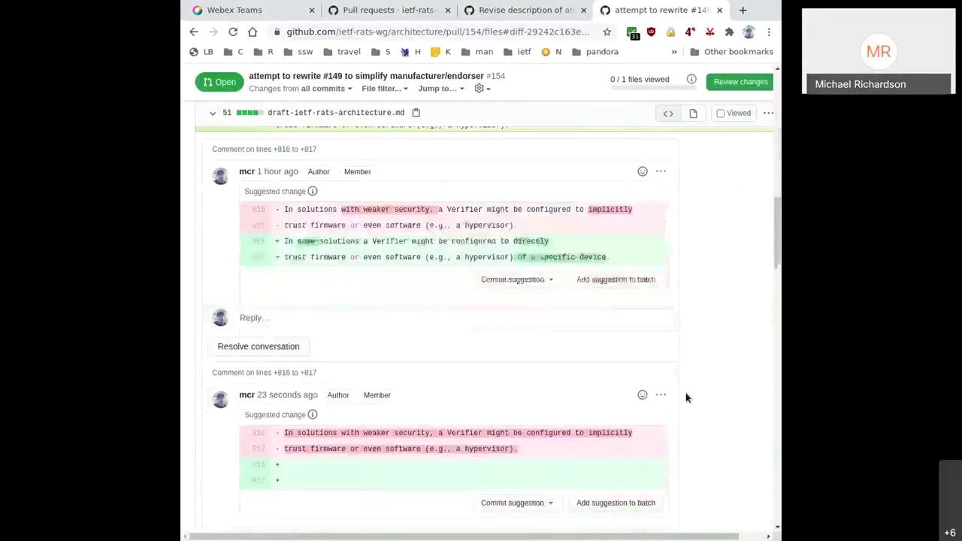
pyautogui.click(641, 395)
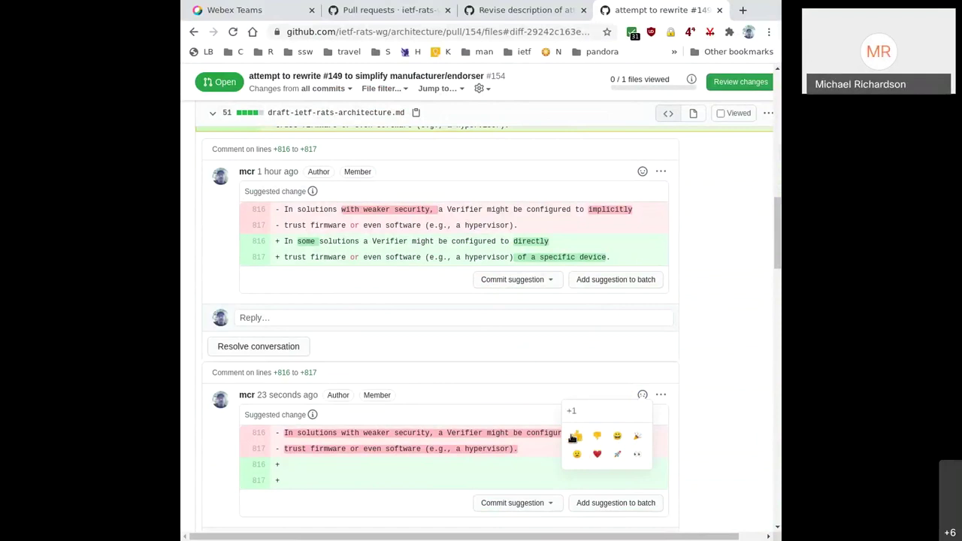
pyautogui.click(713, 420)
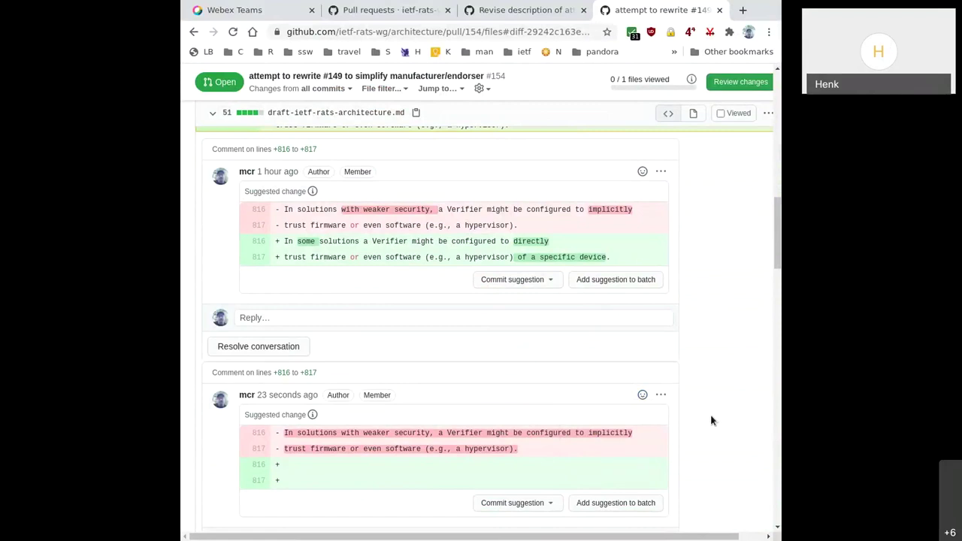
pyautogui.scroll(-1, 712, 420)
pyautogui.scroll(1, 712, 420)
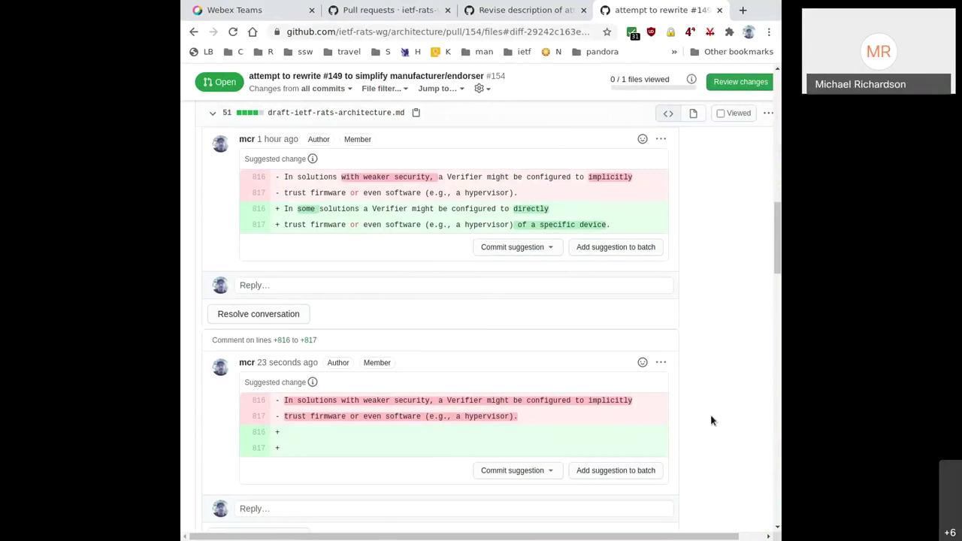
pyautogui.scroll(1, 714, 419)
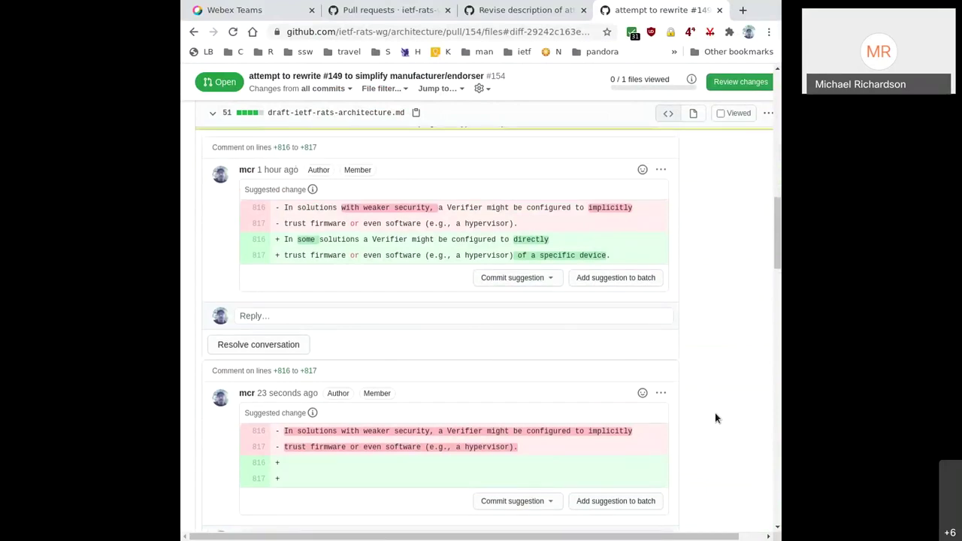
# Step: Look at pull request #141, "Tighten up terminology definitions.", from the list of open pull requests
pyautogui.click(382, 10)
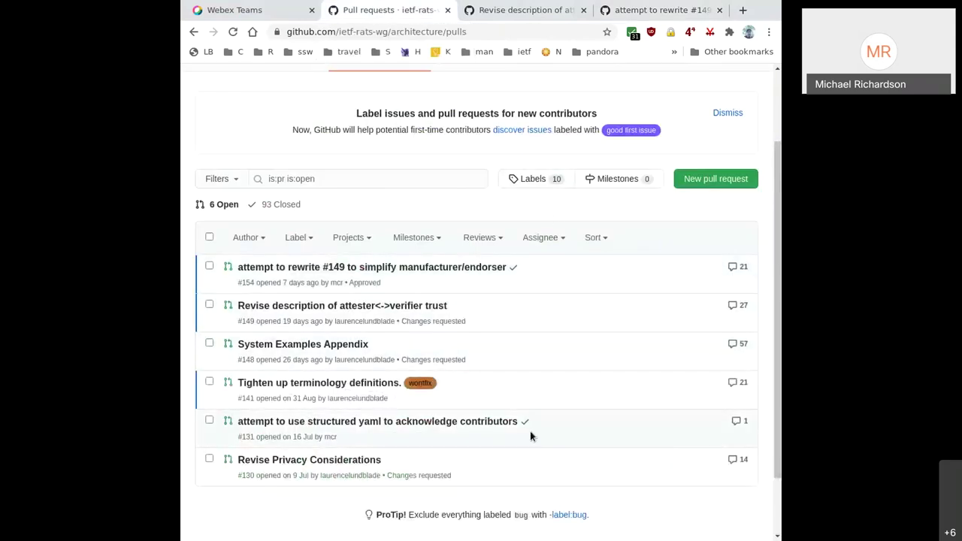
pyautogui.moveTo(324, 424)
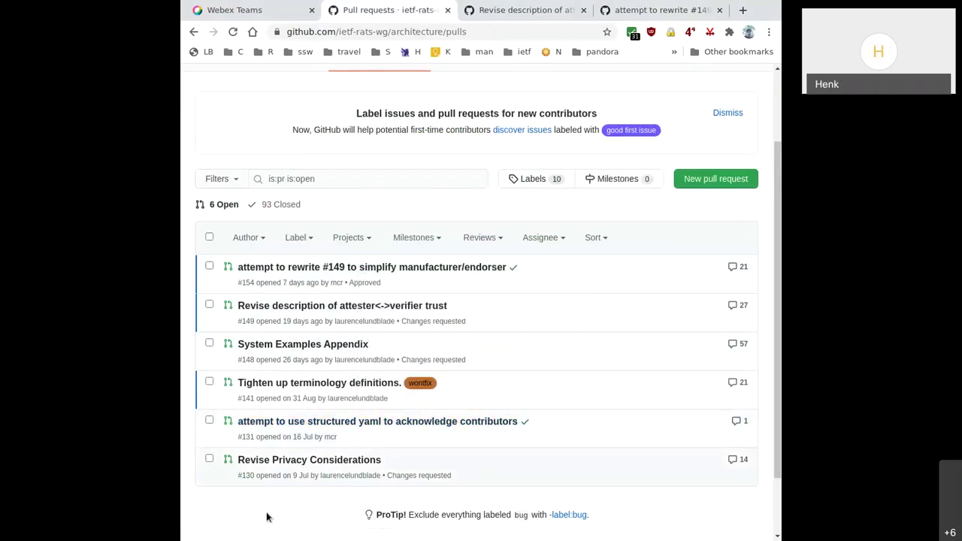
pyautogui.middleClick(264, 385)
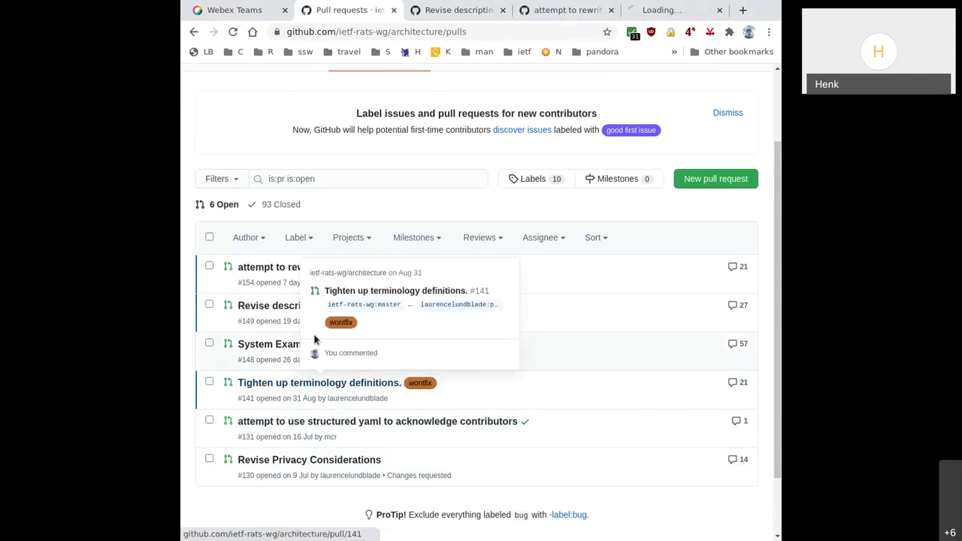
pyautogui.click(678, 19)
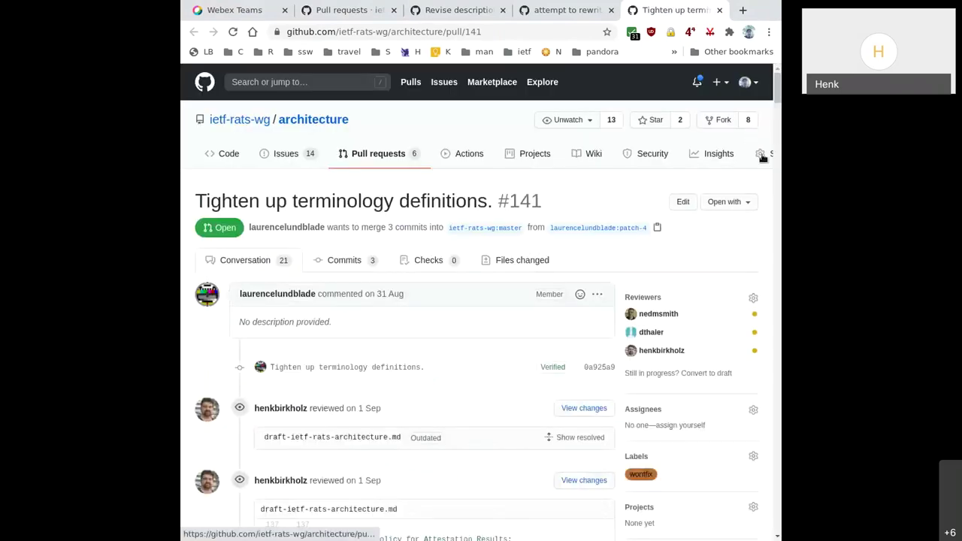
pyautogui.scroll(-2, 778, 84)
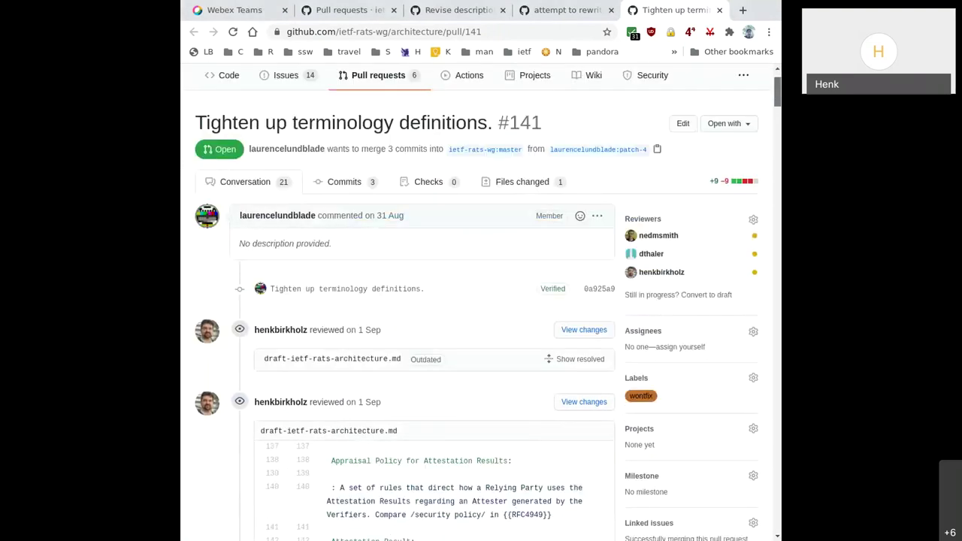
pyautogui.click(719, 9)
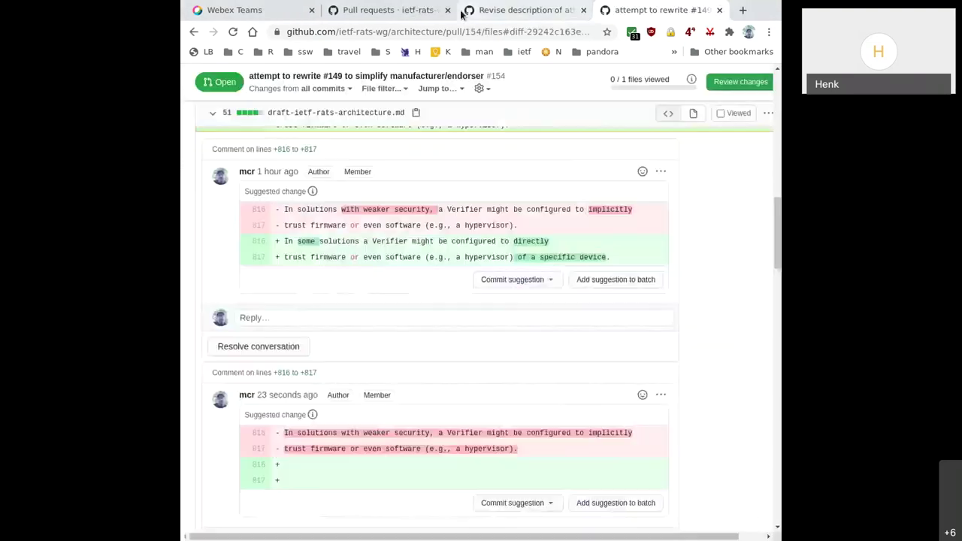
# Step: Close pull request #149, "Revise description of attester<->verifier trust", and refresh the list of open pull requests
pyautogui.click(396, 9)
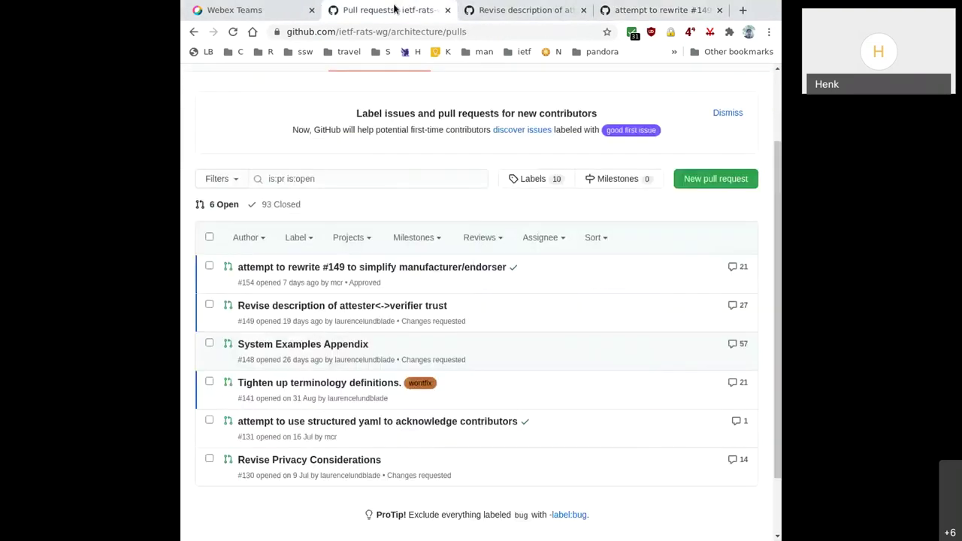
pyautogui.moveTo(306, 312)
pyautogui.middleClick(306, 311)
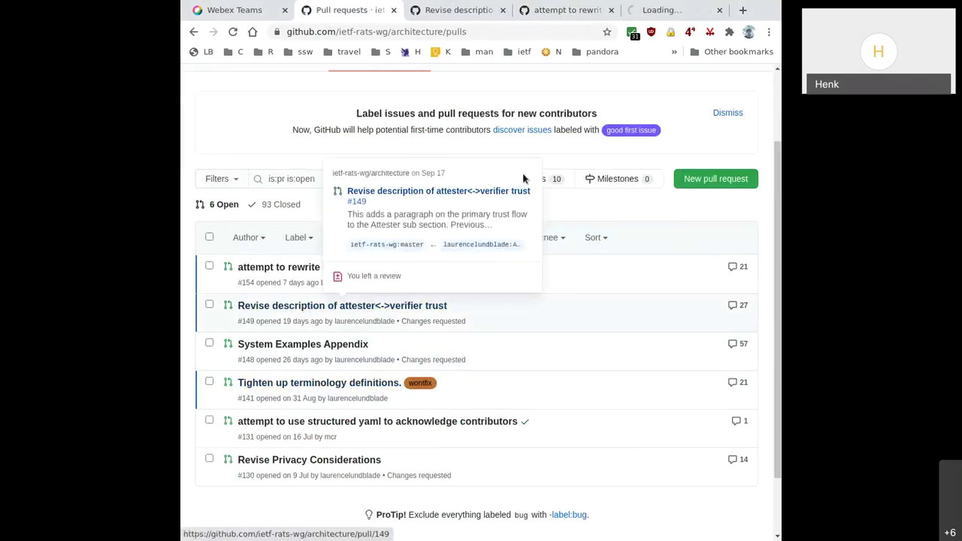
pyautogui.click(659, 11)
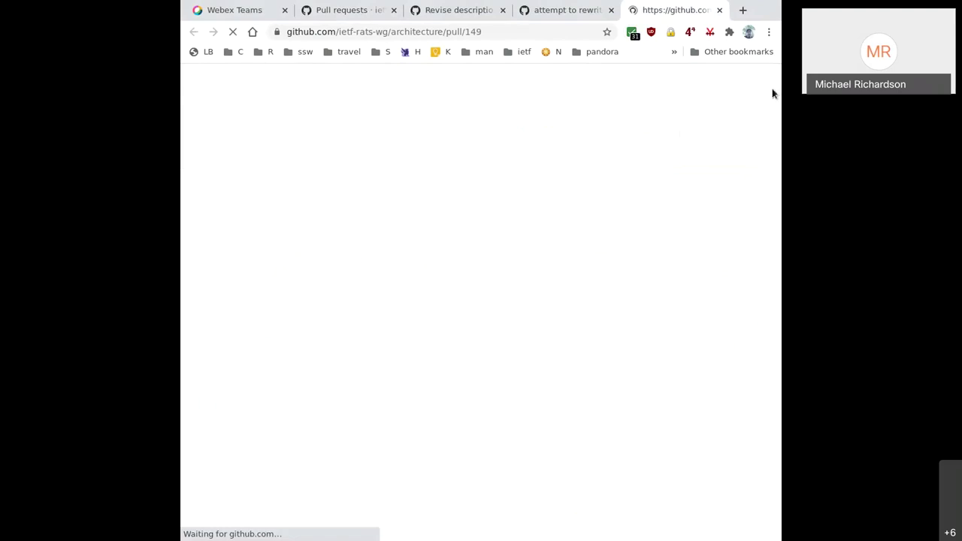
pyautogui.moveTo(777, 88); pyautogui.dragTo(736, 528)
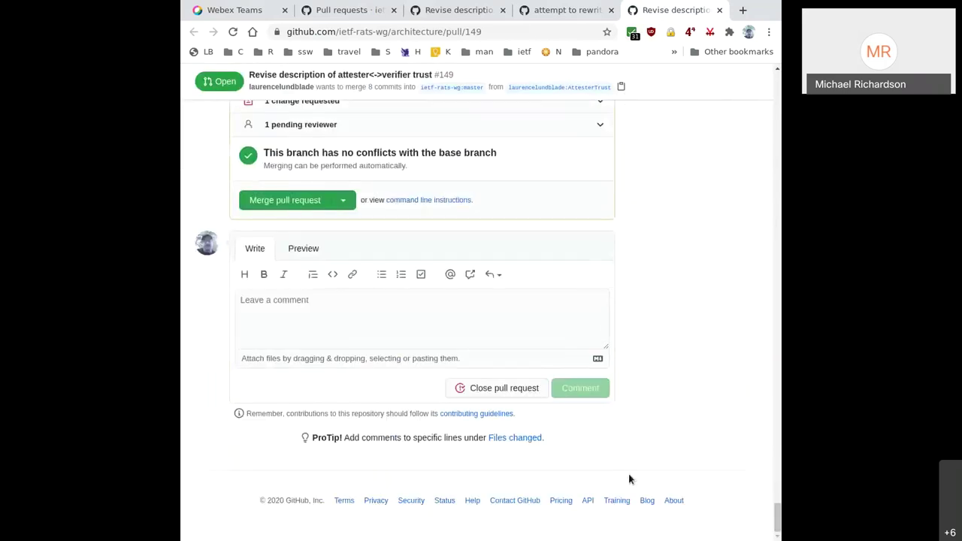
pyautogui.click(496, 388)
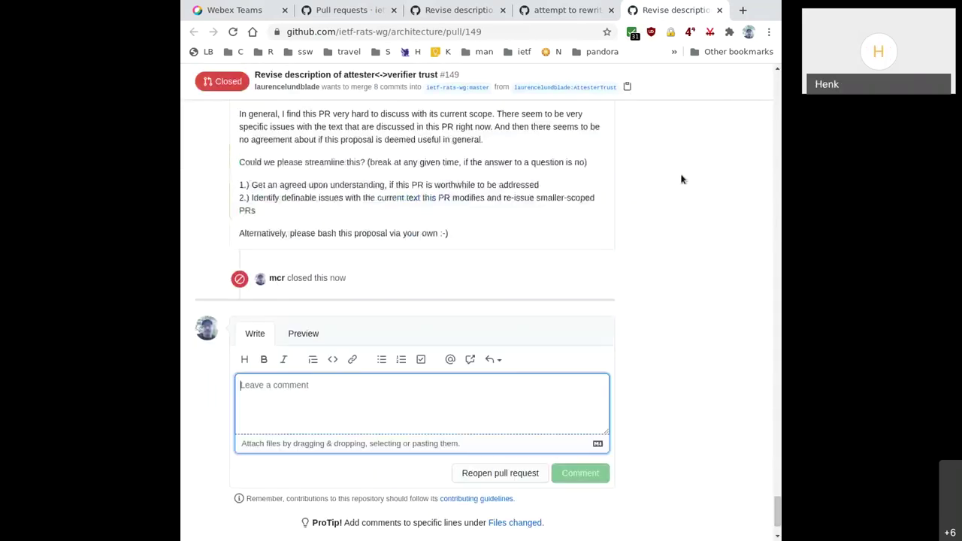
pyautogui.click(718, 11)
pyautogui.click(368, 10)
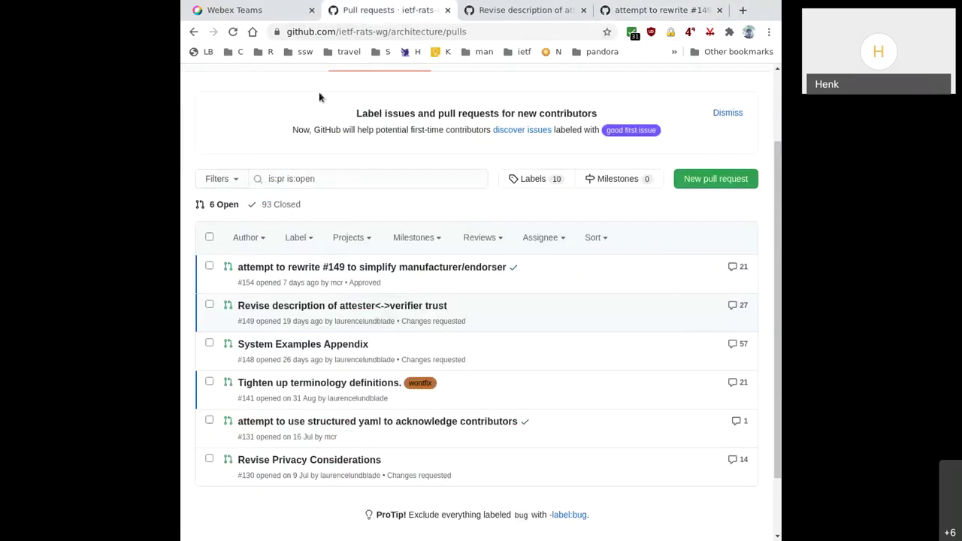
pyautogui.click(232, 33)
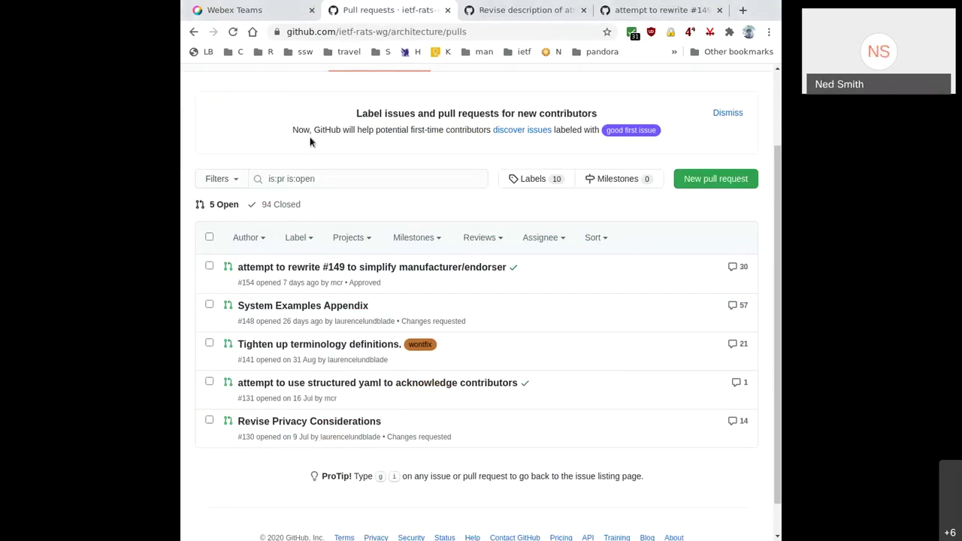
# Step: Open the IETF home page at ietf.org in a new browser tab
pyautogui.hotkey('ctrl', 't')
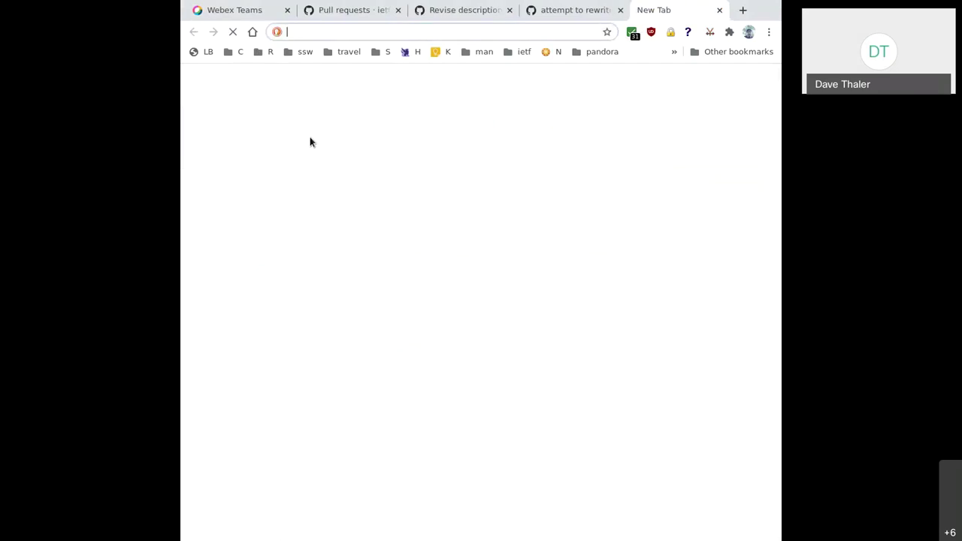
pyautogui.write('ietf.org/')
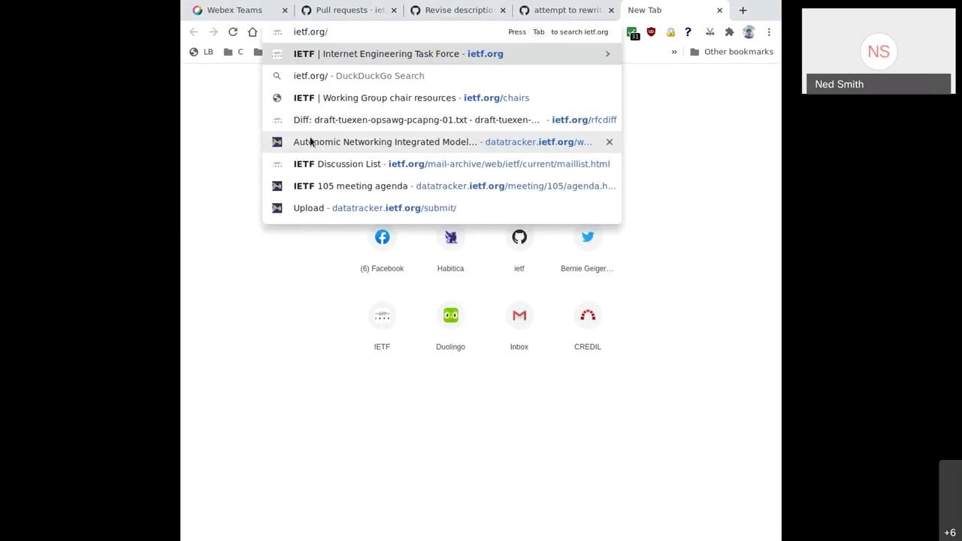
pyautogui.write('mee')
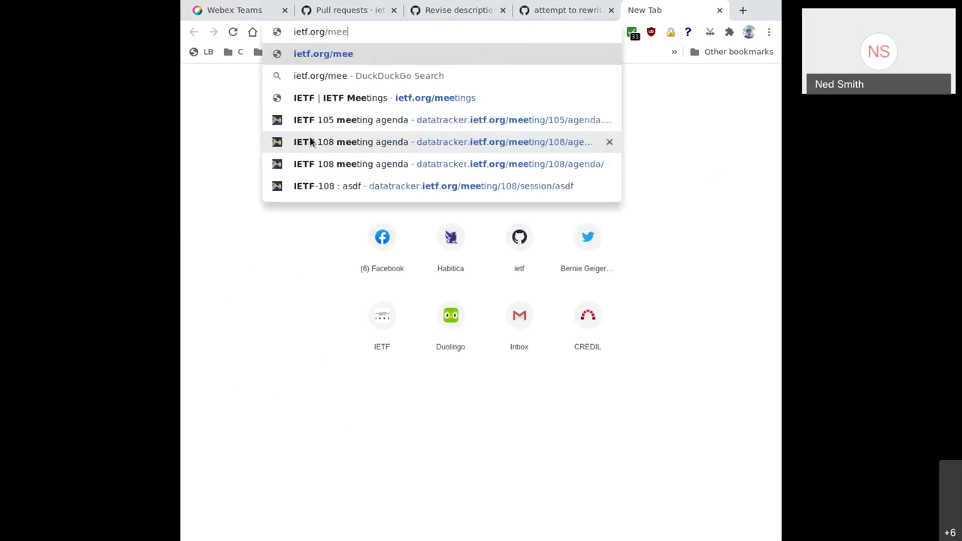
pyautogui.press('BackSpace')
pyautogui.press('BackSpace')
pyautogui.press('BackSpace')
pyautogui.press('BackSpace')
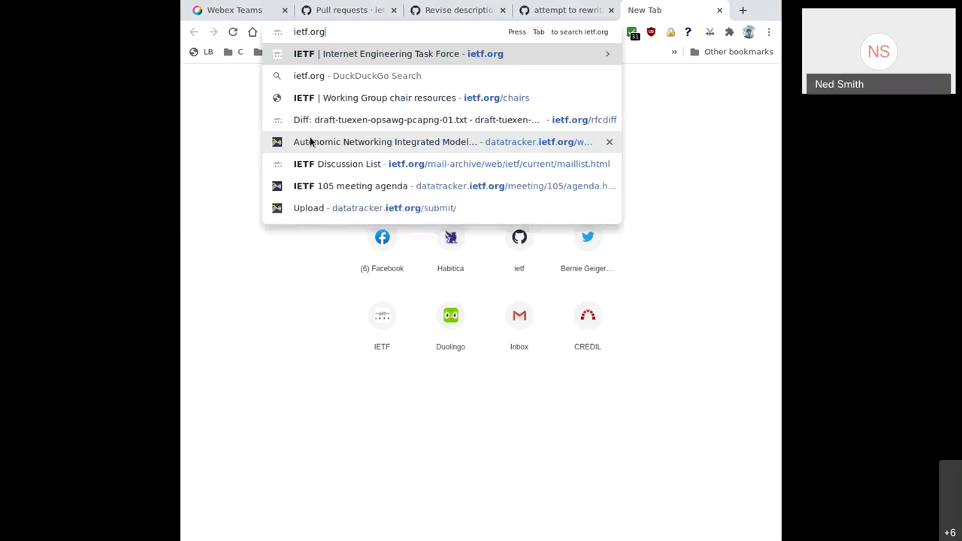
pyautogui.press('Return')
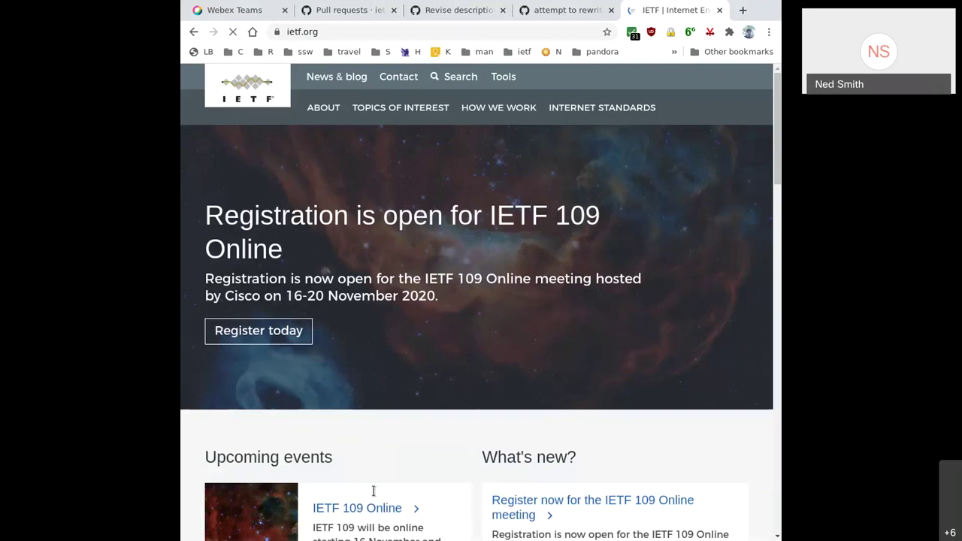
# Step: Go to the IETF 109 Online meeting page and open its Important Dates
pyautogui.scroll(-1, 374, 491)
pyautogui.click(359, 445)
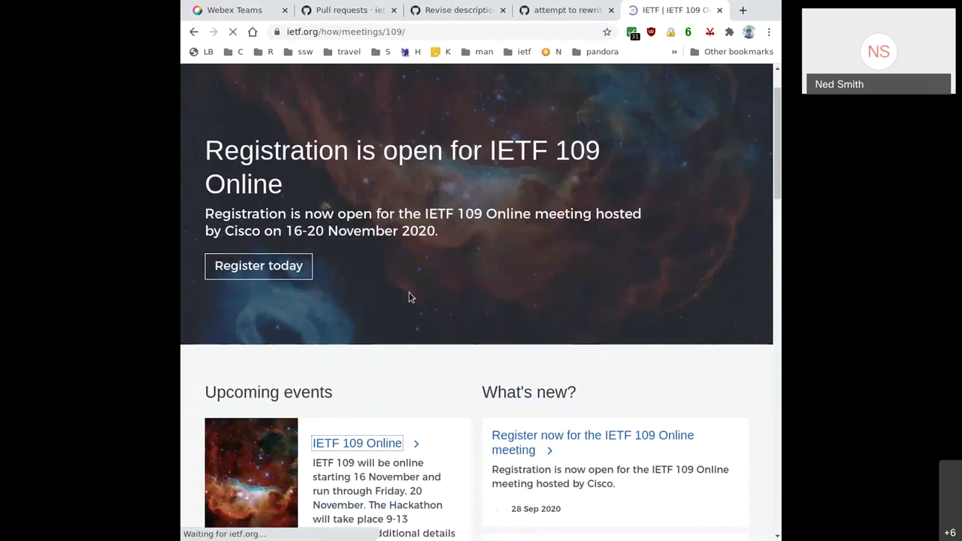
pyautogui.scroll(-1, 420, 406)
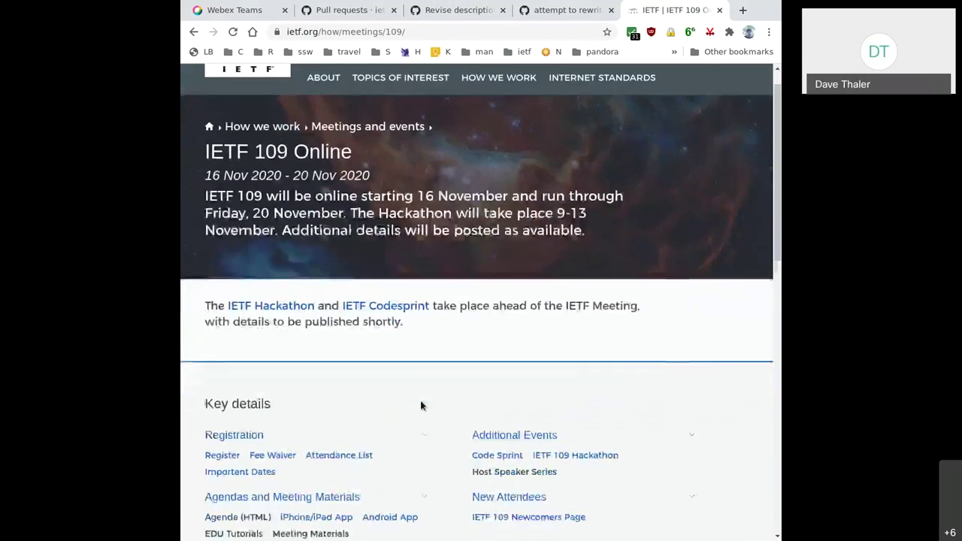
pyautogui.scroll(-2, 421, 406)
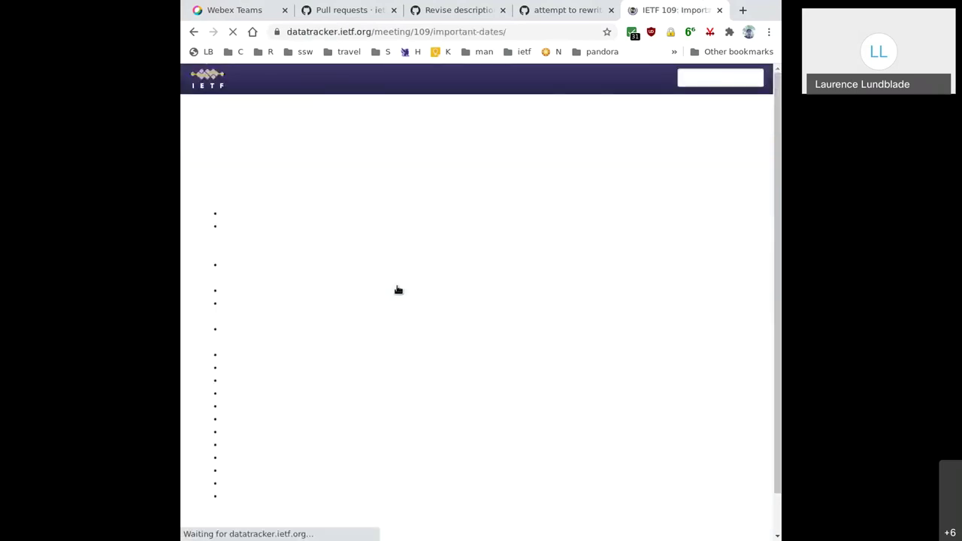
# Step: Check the Internet Draft submission cut-off in the IETF 109 important dates, highlighting its entry
pyautogui.scroll(-2, 393, 300)
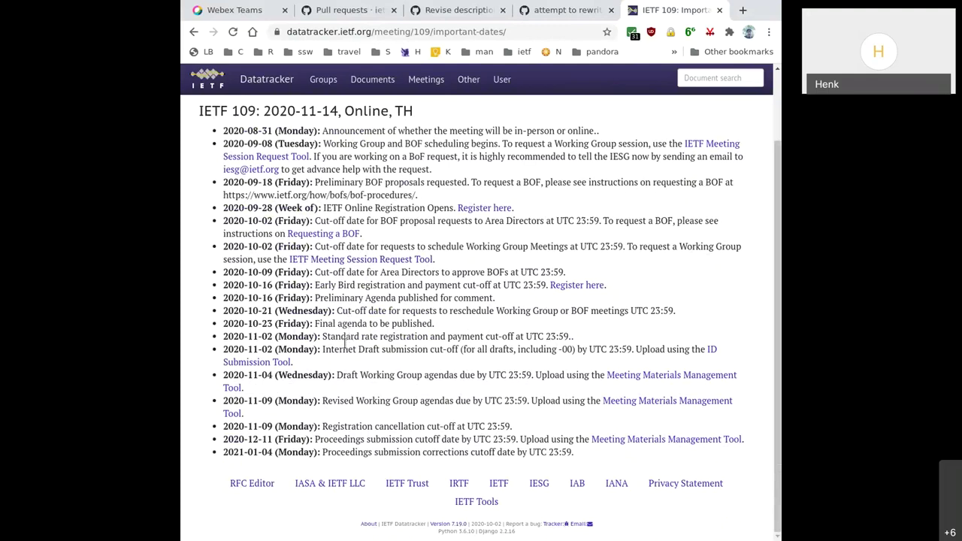
pyautogui.moveTo(293, 364); pyautogui.dragTo(224, 357)
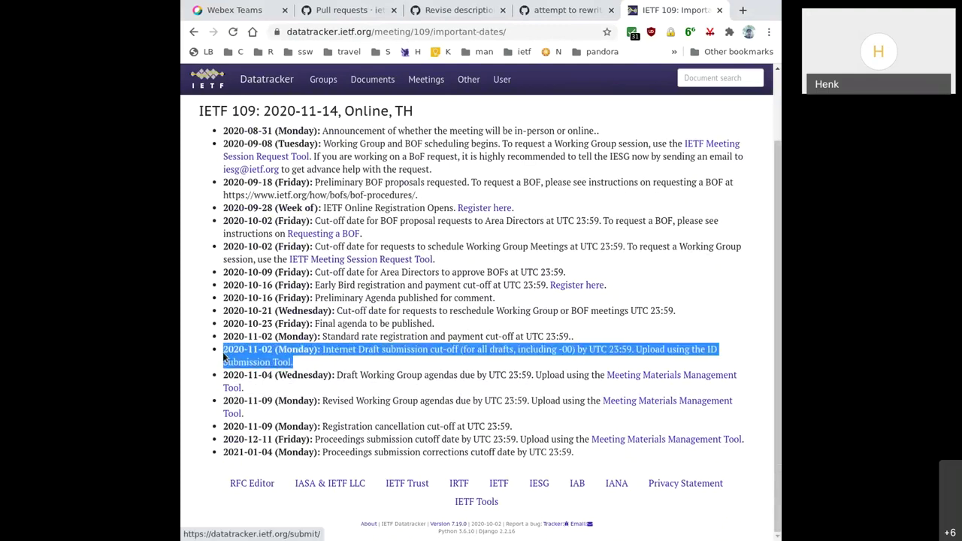
pyautogui.click(400, 368)
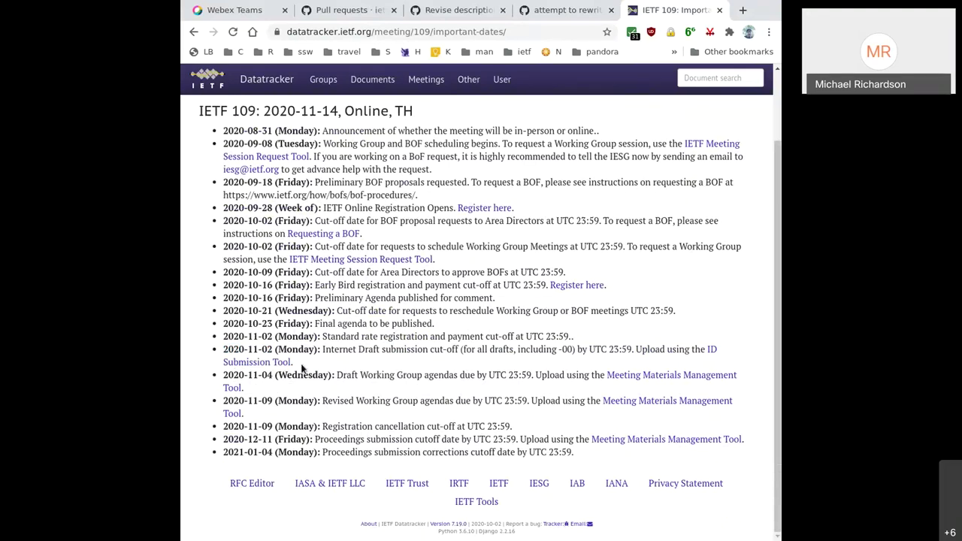
# Step: Highlight the Internet Draft submission cut-off entry once more, clear the selection, and close the IETF 109 important dates page
pyautogui.moveTo(293, 363); pyautogui.dragTo(224, 353)
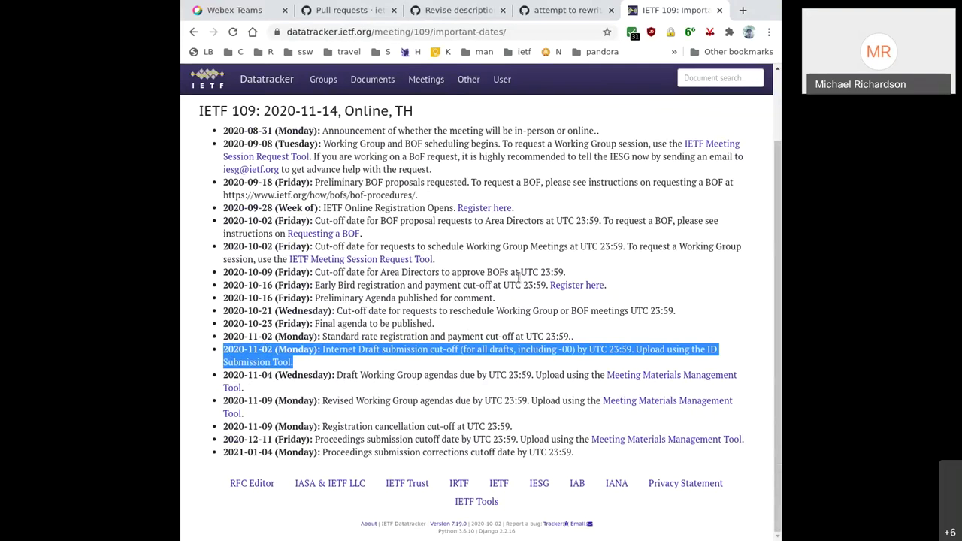
pyautogui.click(552, 128)
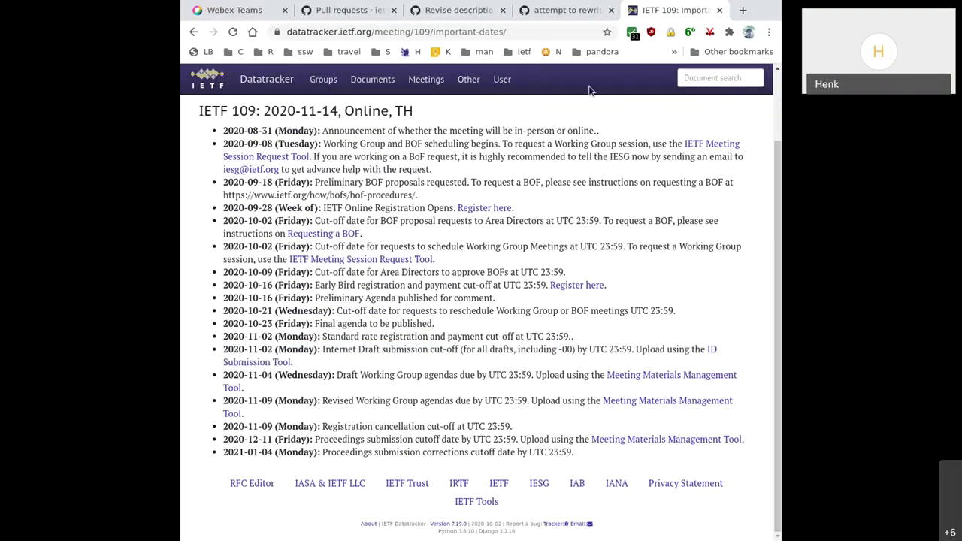
pyautogui.click(720, 10)
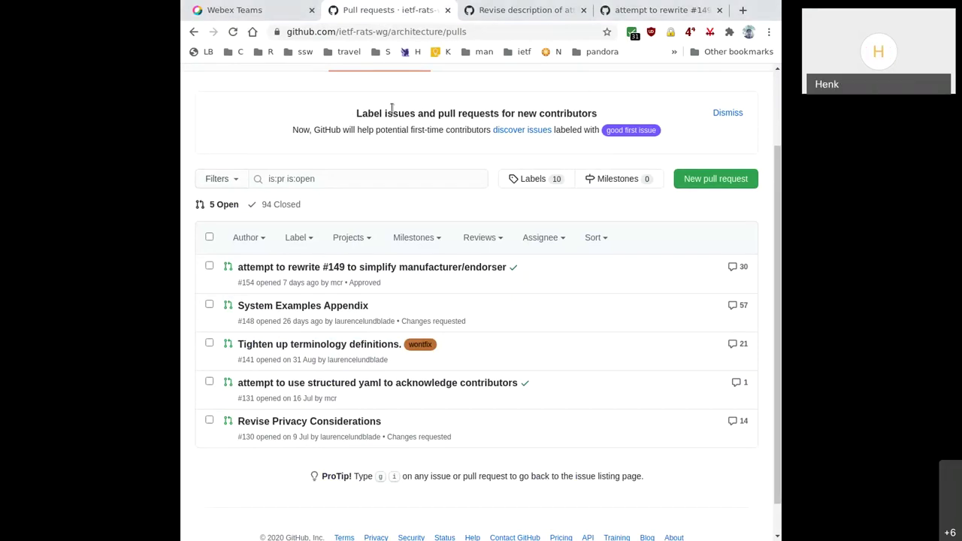
# Step: Look through the architecture repository's list of open issues from the newest to the oldest
pyautogui.scroll(1, 328, 116)
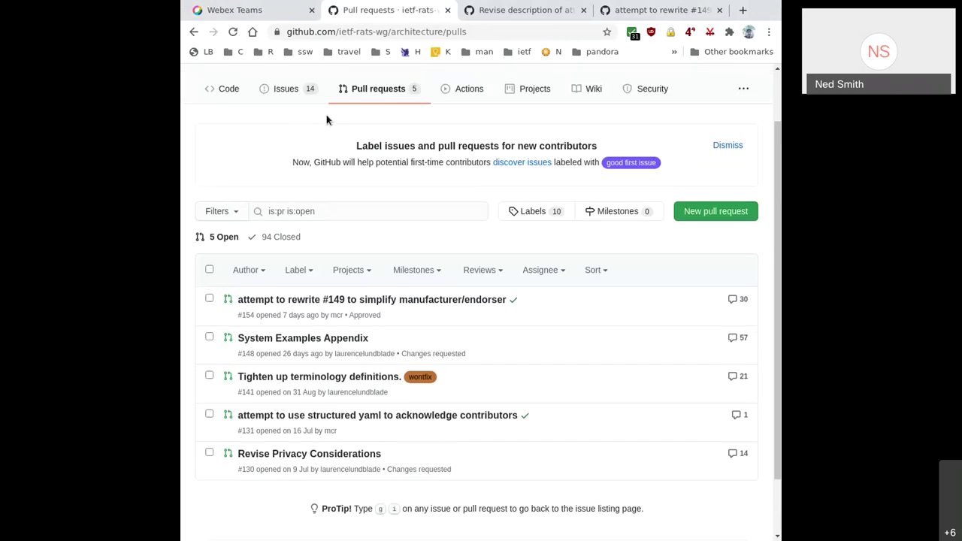
pyautogui.click(281, 91)
pyautogui.scroll(-4, 481, 255)
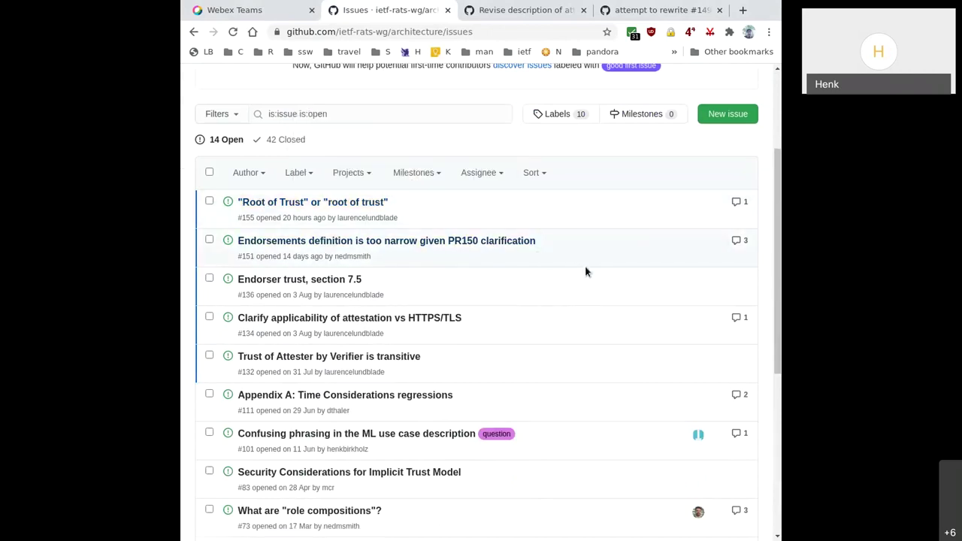
pyautogui.scroll(-2, 593, 272)
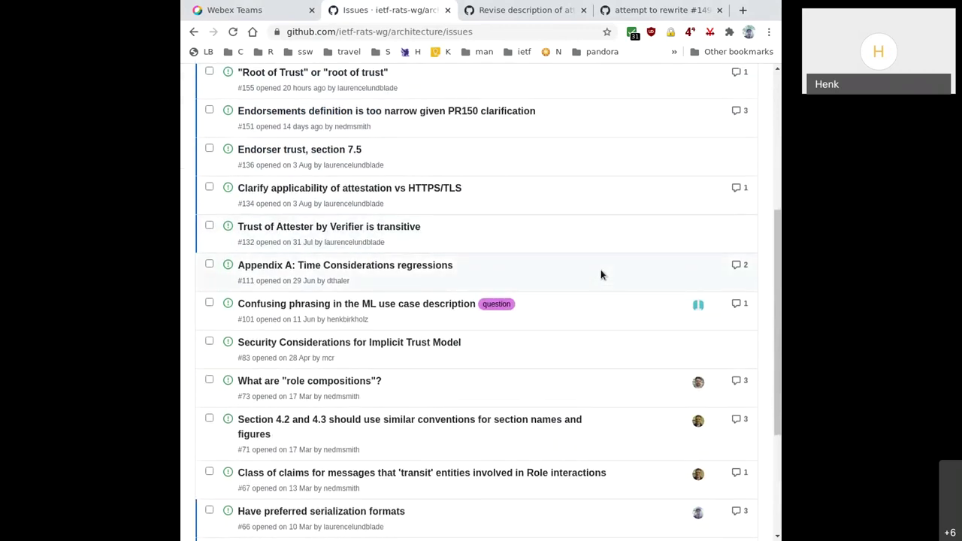
pyautogui.scroll(-2, 600, 275)
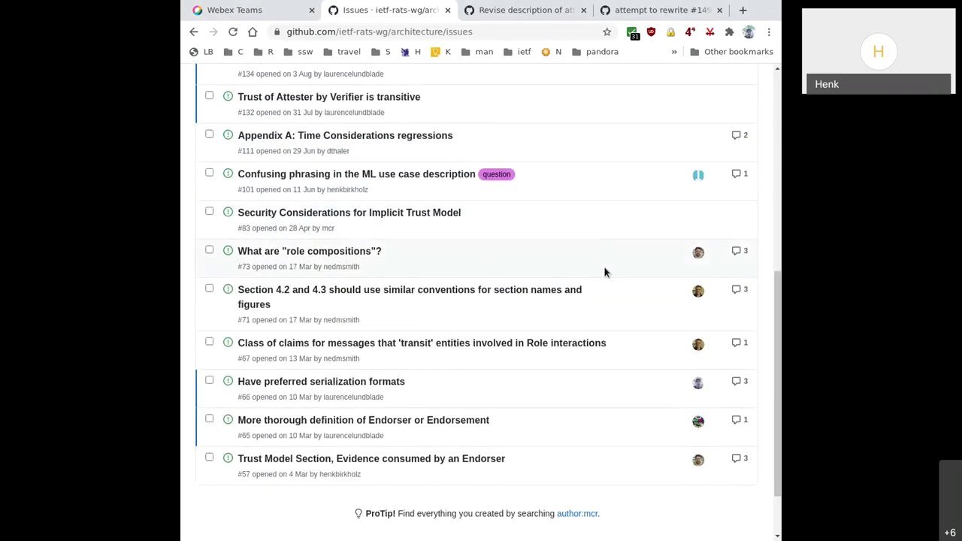
pyautogui.scroll(-1, 604, 270)
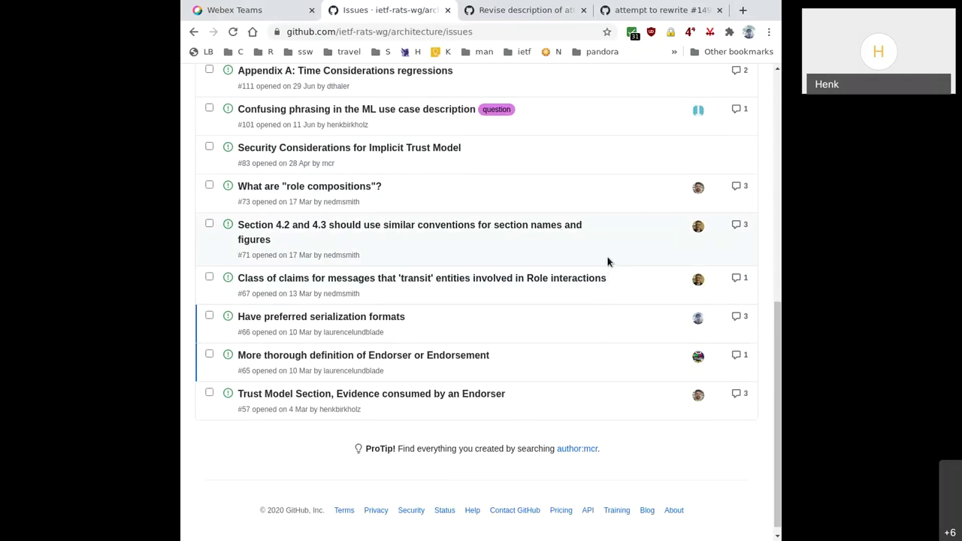
pyautogui.scroll(-1, 597, 252)
pyautogui.scroll(3, 597, 251)
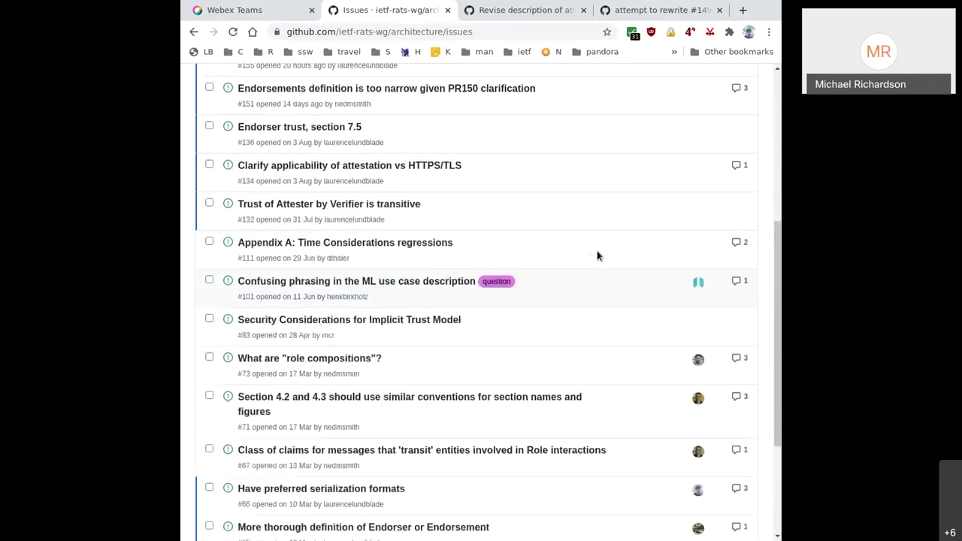
pyautogui.scroll(3, 597, 255)
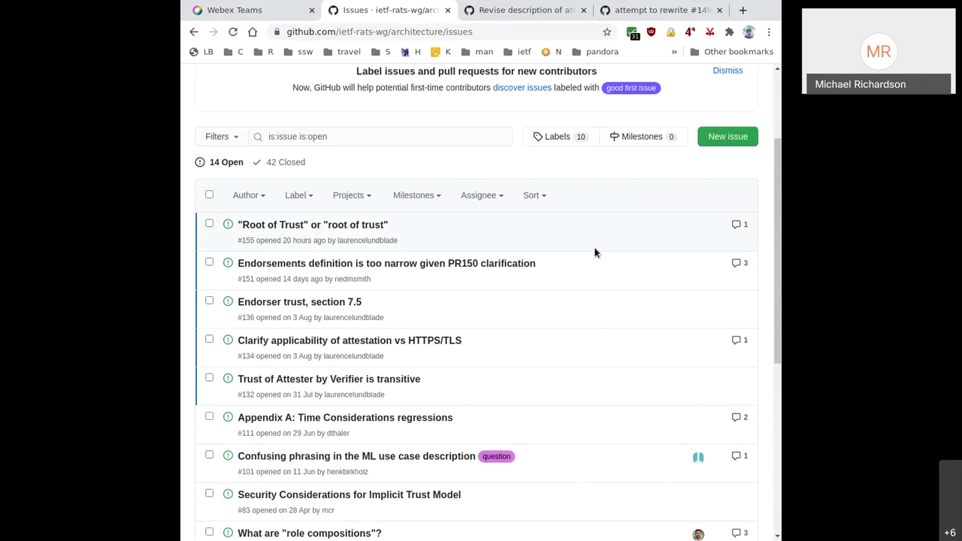
pyautogui.scroll(3, 525, 244)
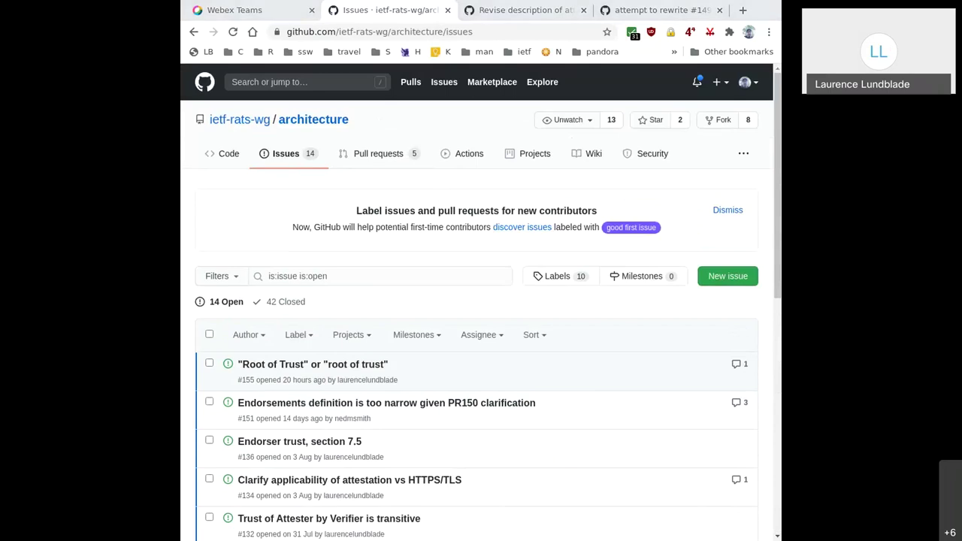
# Step: Open the pull request "Lower case root of trust" from the open pull requests and examine its conversation and merge status
pyautogui.click(359, 154)
pyautogui.scroll(-1, 436, 286)
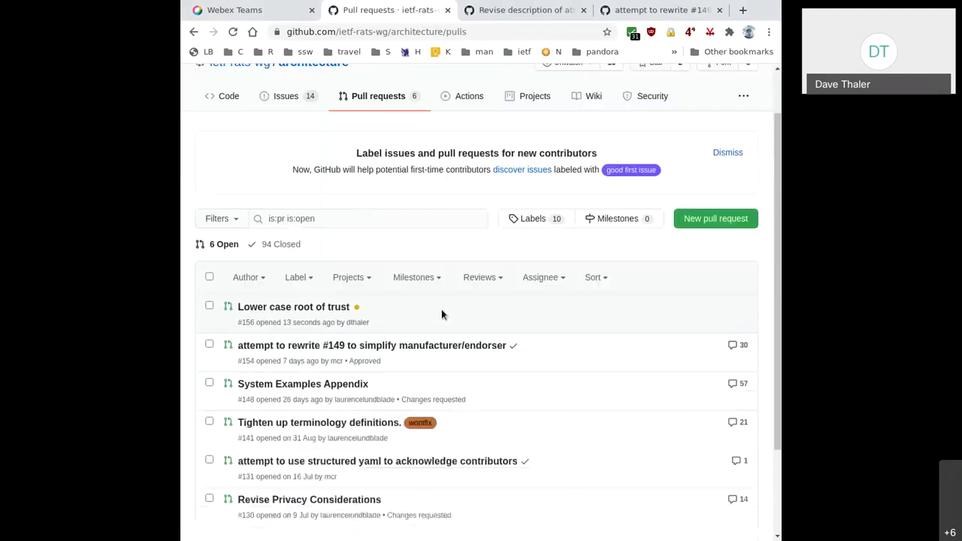
pyautogui.click(327, 300)
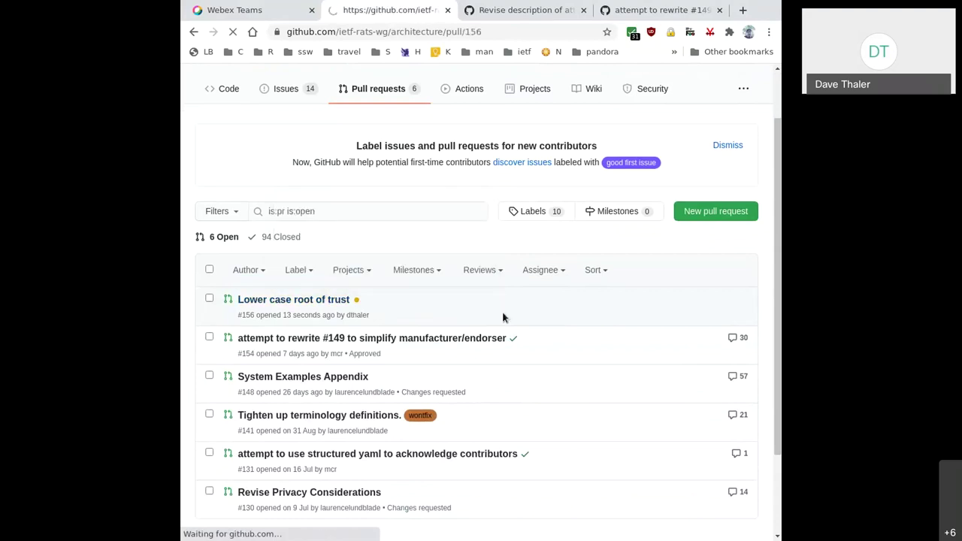
pyautogui.scroll(-2, 502, 311)
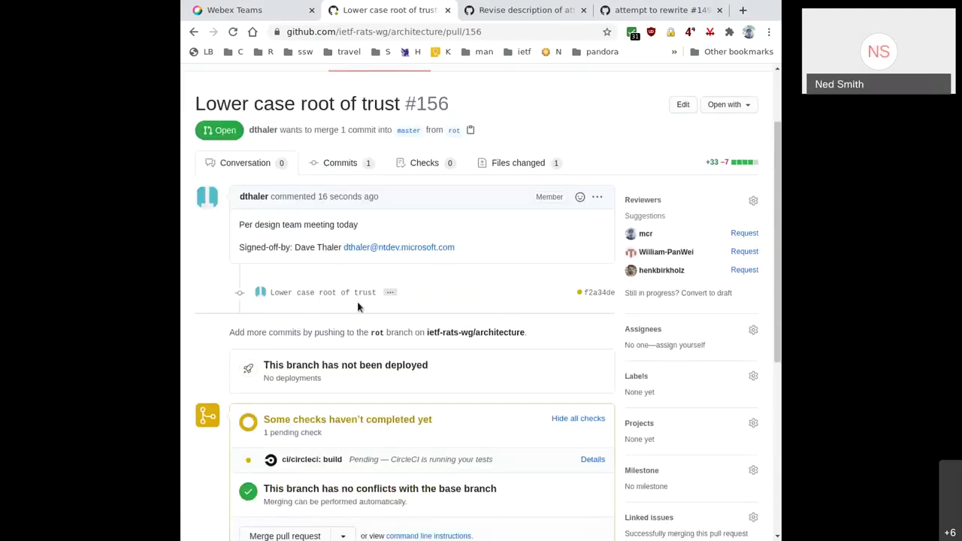
pyautogui.scroll(-3, 504, 299)
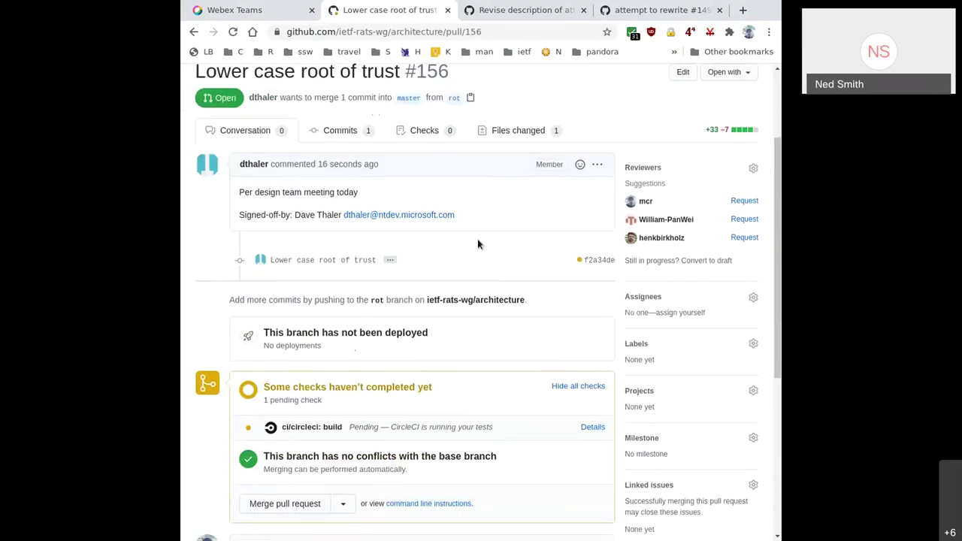
pyautogui.scroll(1, 514, 216)
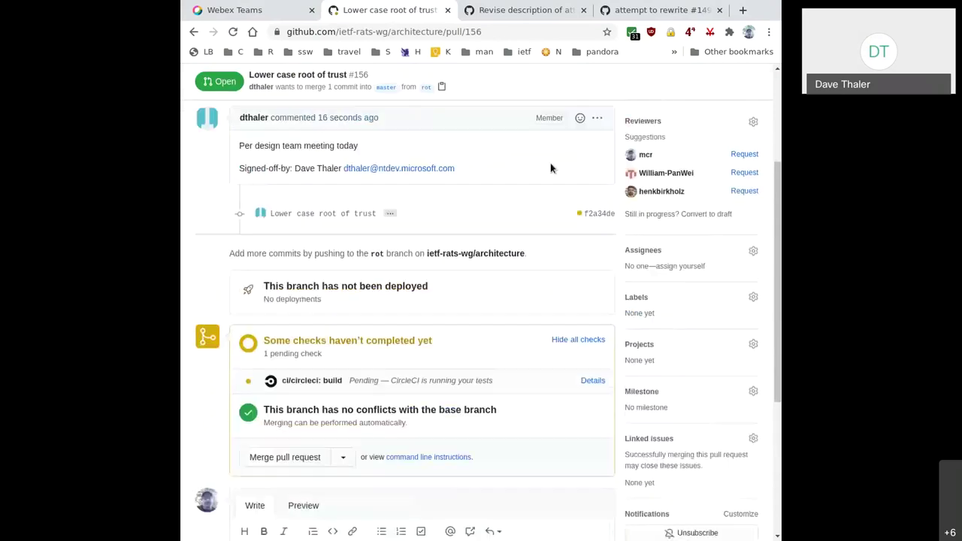
# Step: Examine all file changes in pull request #156 to draft-ietf-rats-architecture.md
pyautogui.click(523, 96)
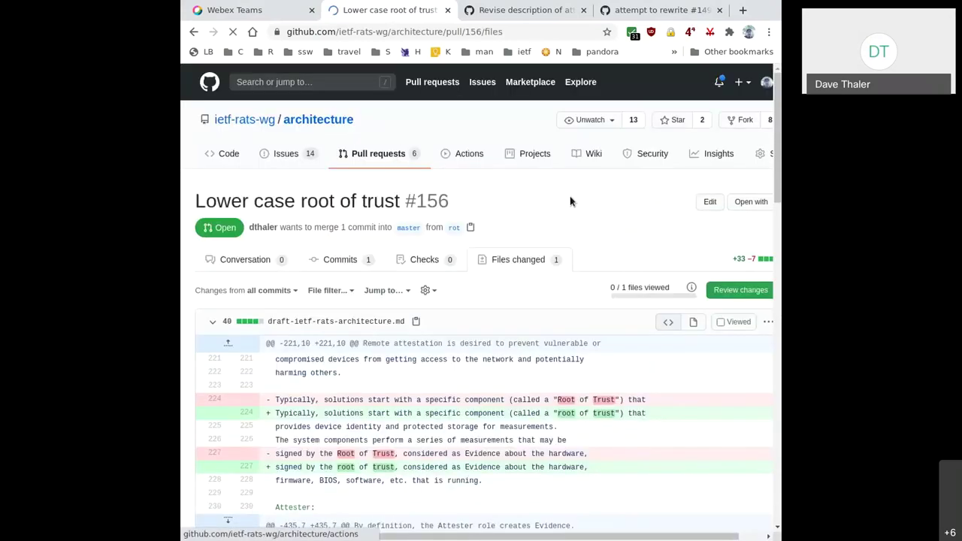
pyautogui.scroll(-5, 567, 202)
pyautogui.scroll(-2, 564, 198)
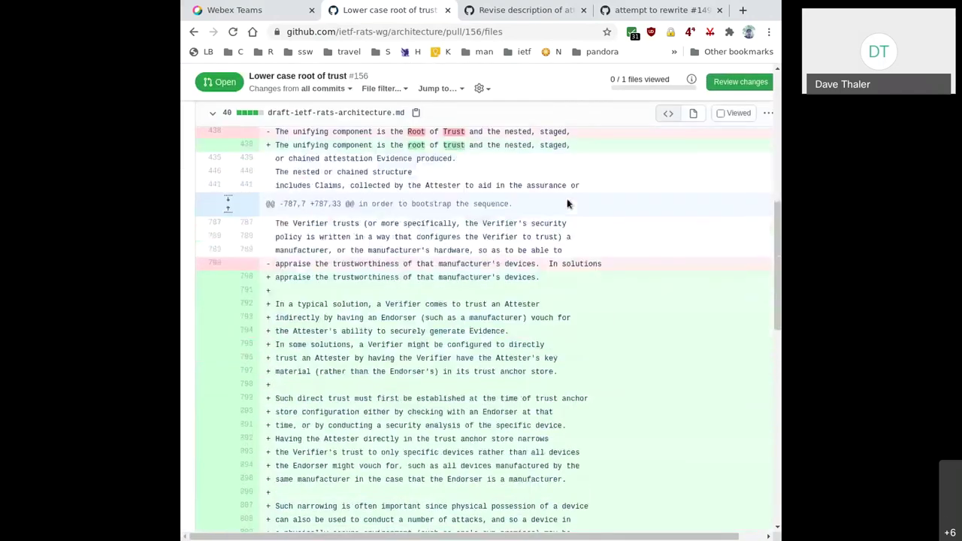
pyautogui.scroll(-2, 618, 218)
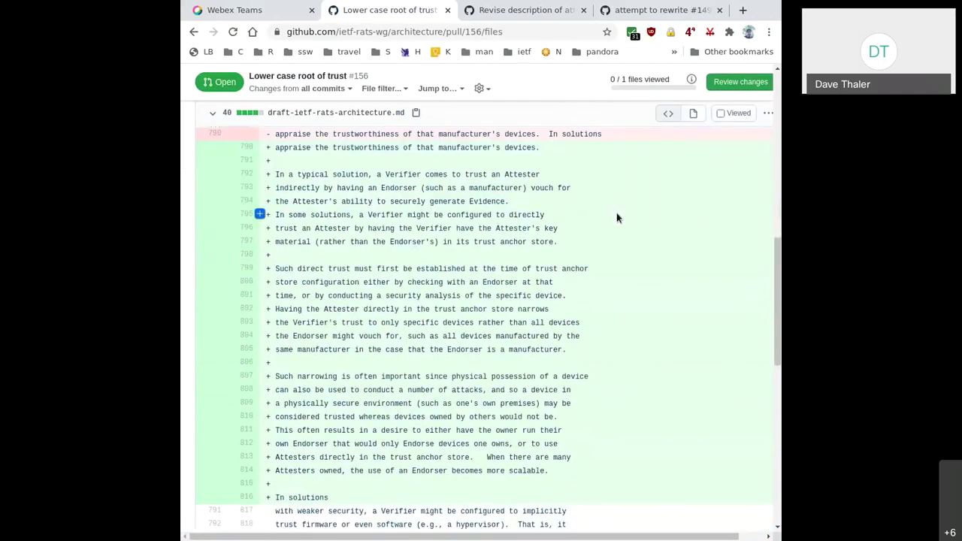
pyautogui.scroll(-4, 616, 218)
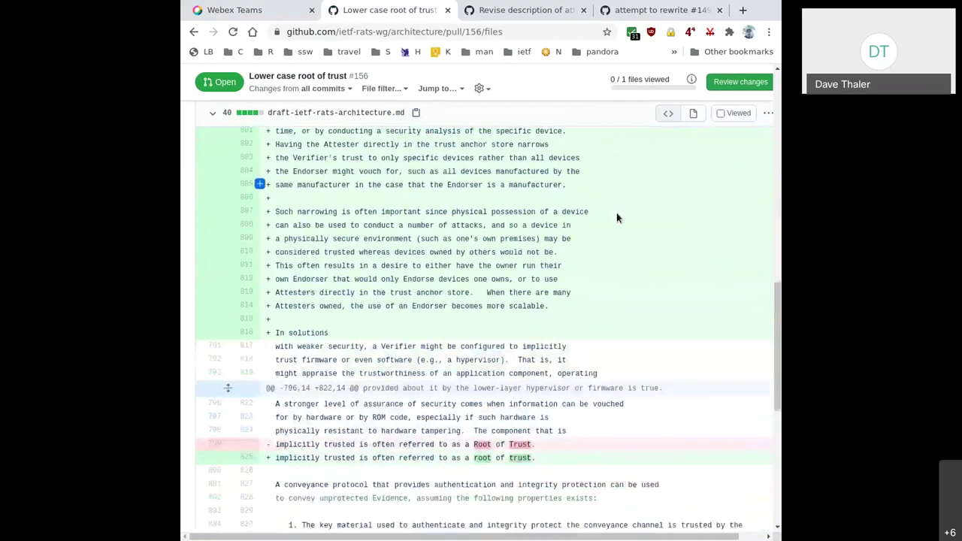
pyautogui.scroll(-3, 616, 213)
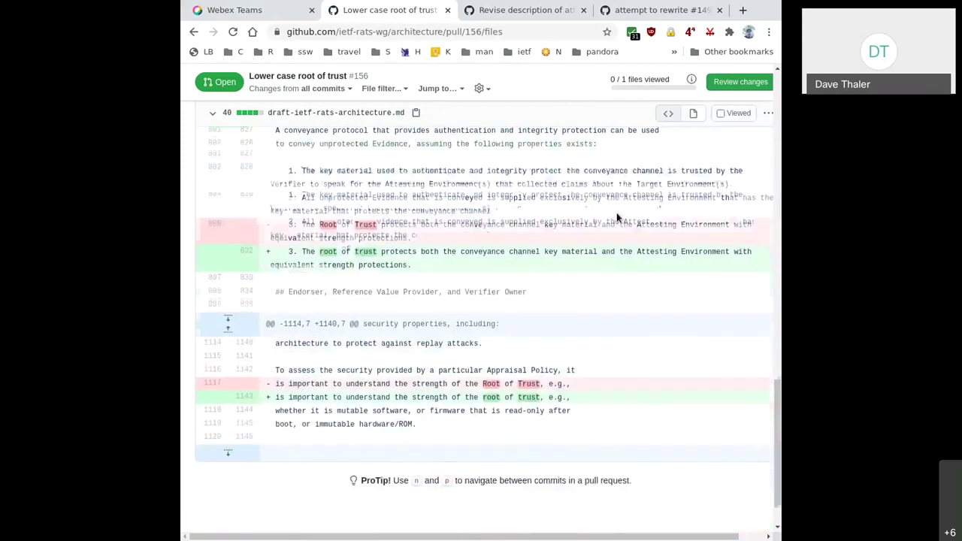
pyautogui.scroll(5, 616, 214)
pyautogui.scroll(20, 616, 216)
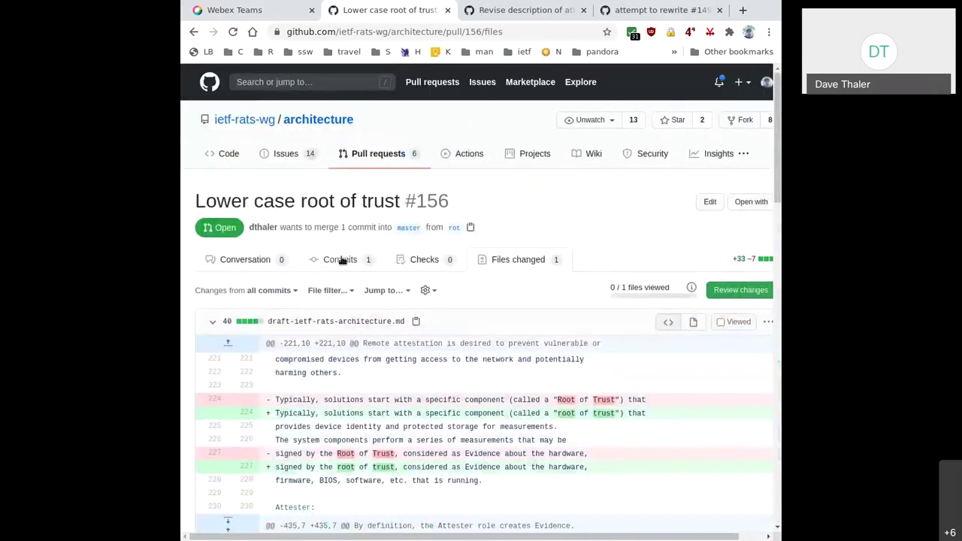
# Step: Look up the number of the "Root of Trust" capitalization issue in the open issues, and return to the pull request list
pyautogui.click(247, 263)
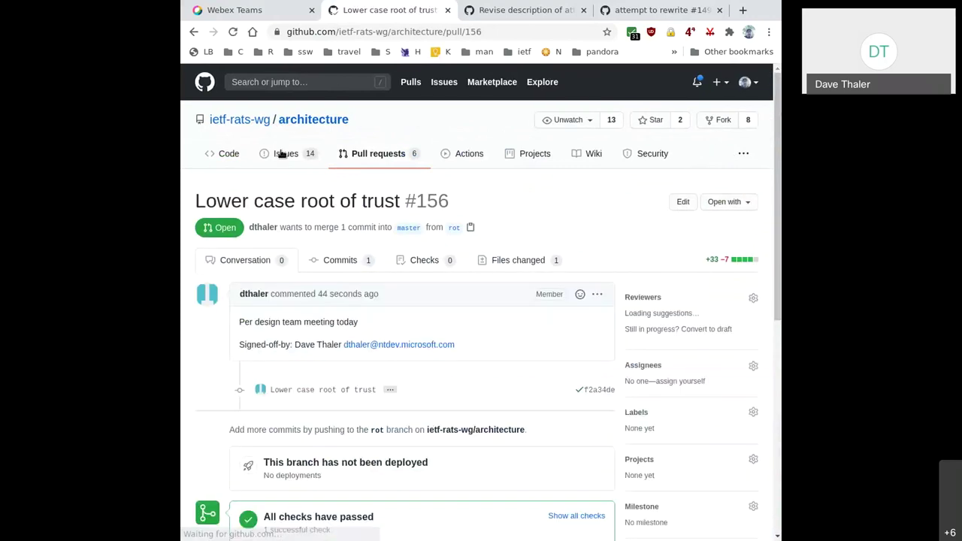
pyautogui.click(332, 125)
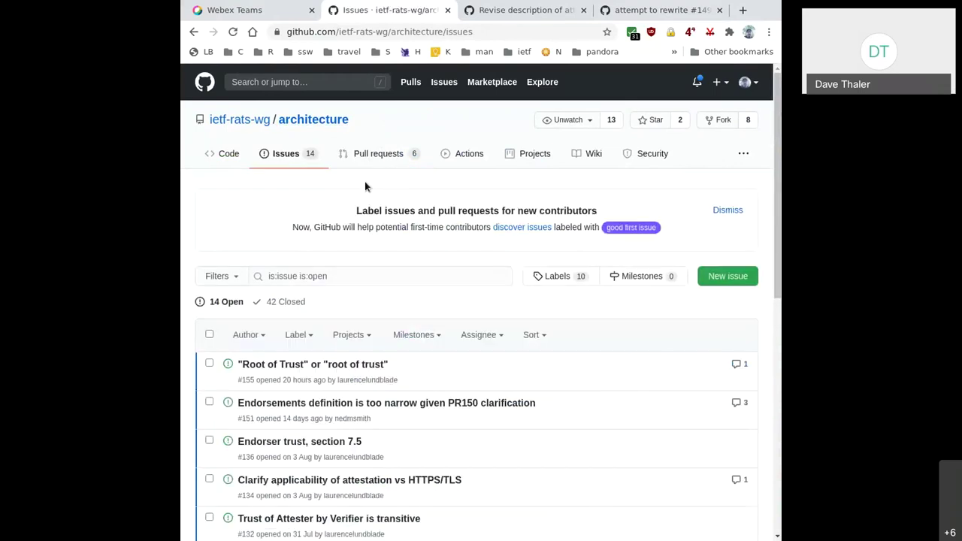
pyautogui.click(382, 155)
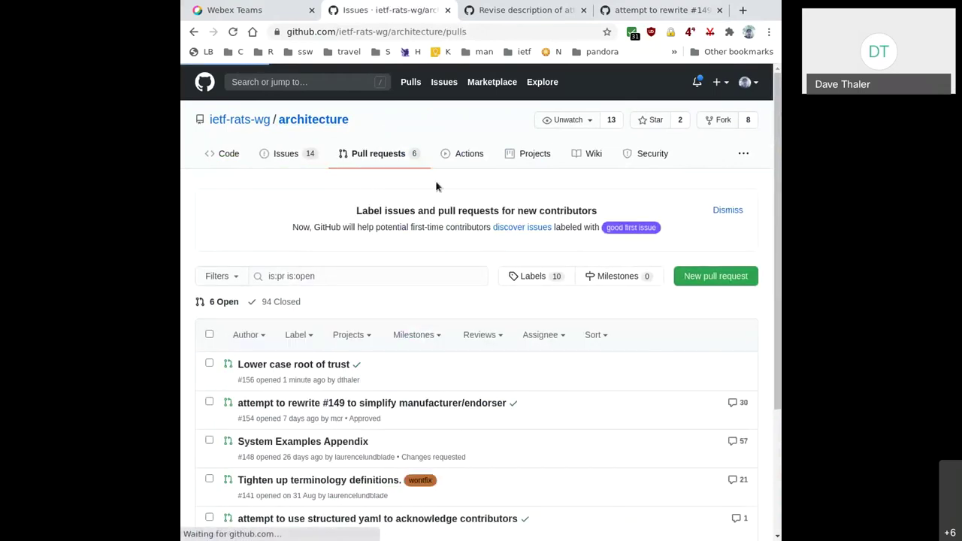
# Step: Retitle pull request #156 as "Lower case root of trust, close #155" and save the title
pyautogui.click(279, 366)
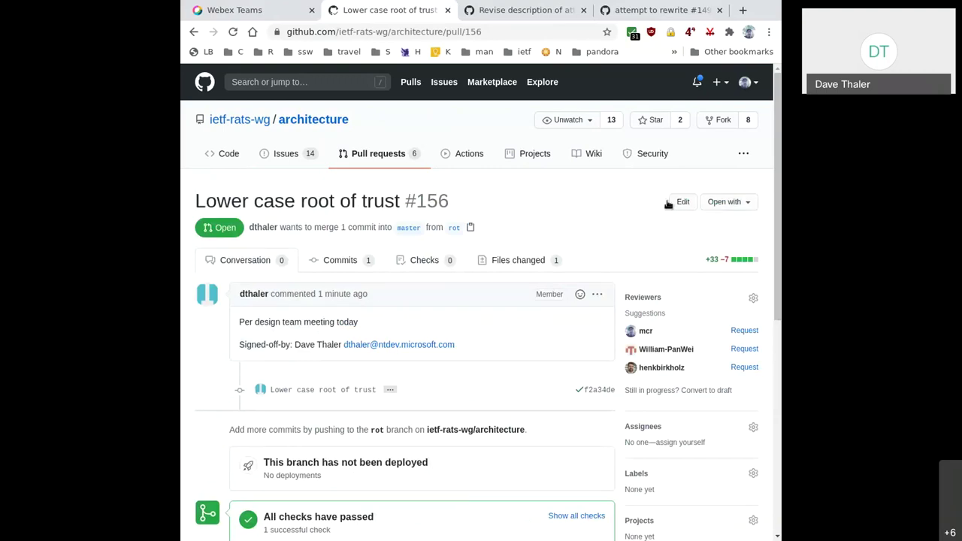
pyautogui.click(676, 201)
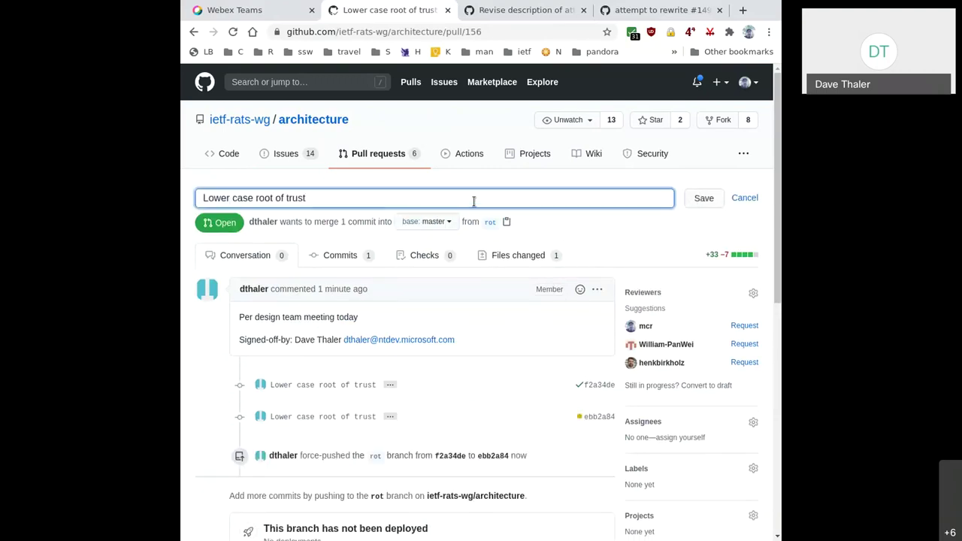
pyautogui.write(', close #155')
pyautogui.click(703, 198)
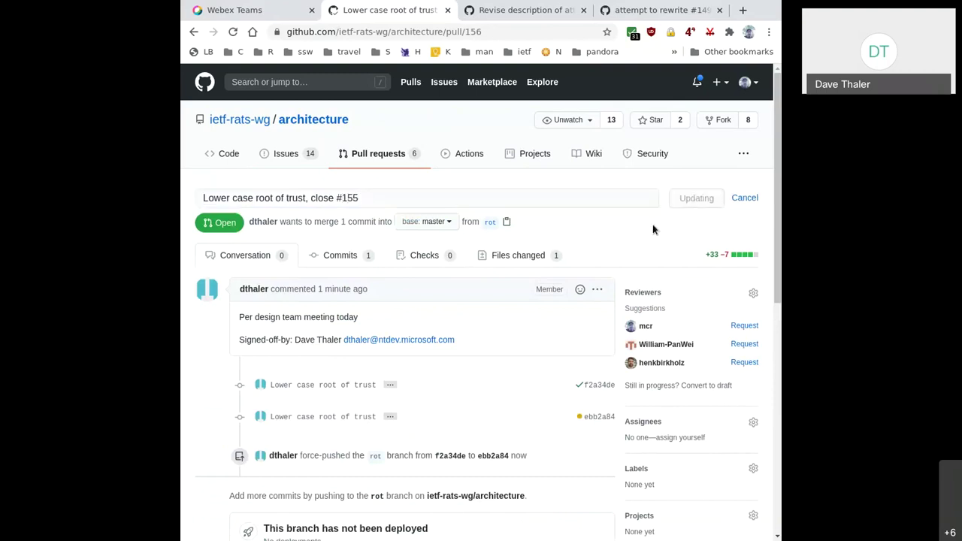
# Step: Check the file changes of the retitled pull request #156, including the added paragraphs on Verifier and Attester trust
pyautogui.click(529, 261)
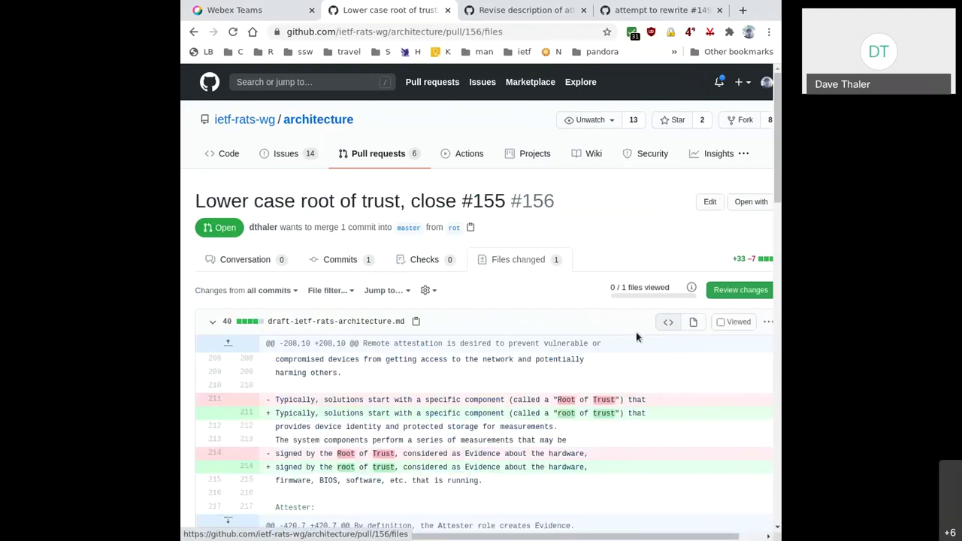
pyautogui.scroll(-3, 636, 332)
pyautogui.scroll(-4, 633, 305)
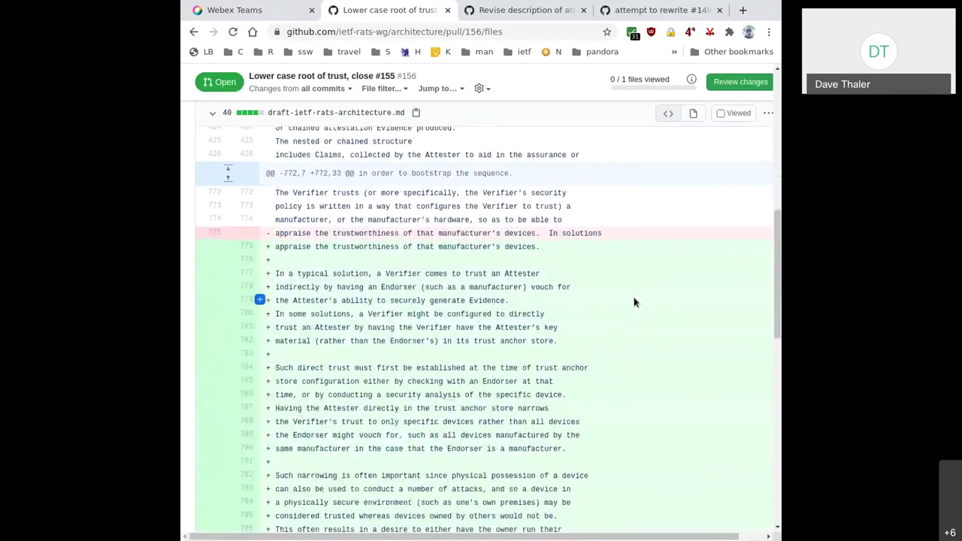
pyautogui.scroll(3, 633, 302)
pyautogui.scroll(5, 633, 301)
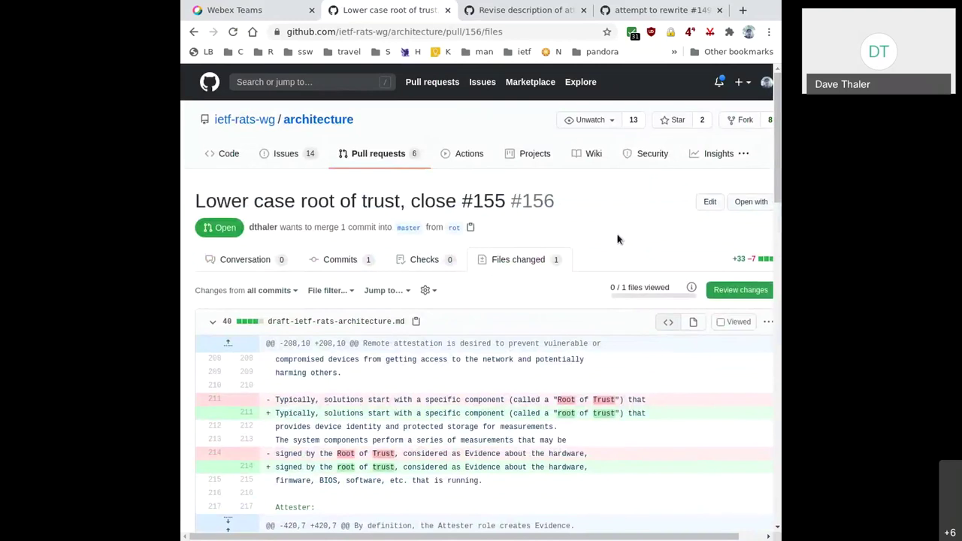
# Step: Reload the changed files of pull request #156 and check whether the added trust paragraphs are still in the diff
pyautogui.press('F5')
pyautogui.scroll(-6, 616, 238)
pyautogui.scroll(-4, 613, 239)
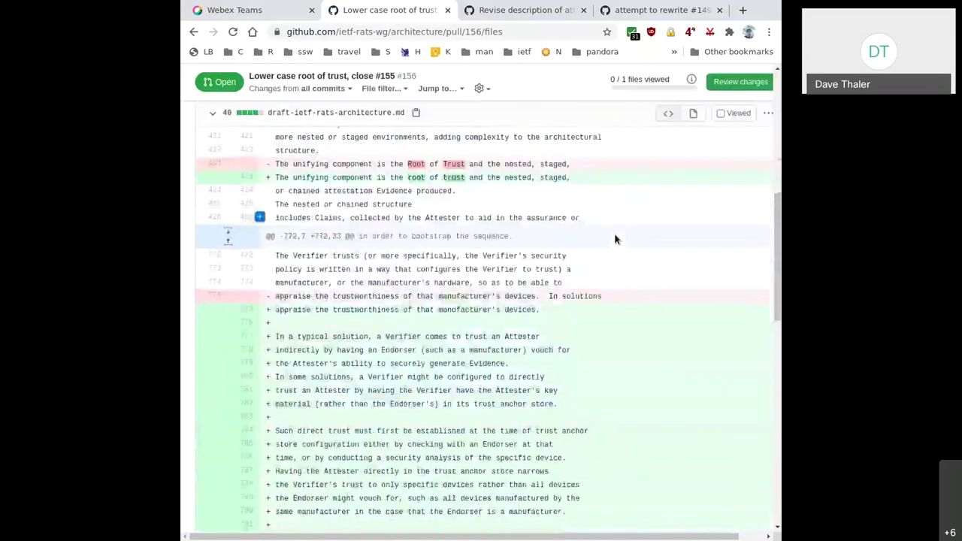
pyautogui.scroll(4, 615, 239)
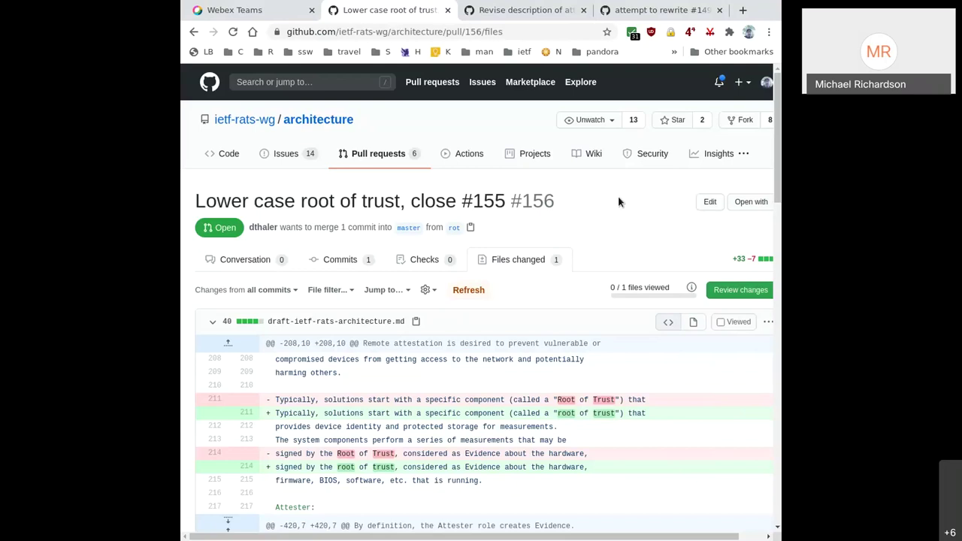
# Step: Refresh the diff to the newly pushed version and examine its root of trust capitalization changes
pyautogui.click(233, 32)
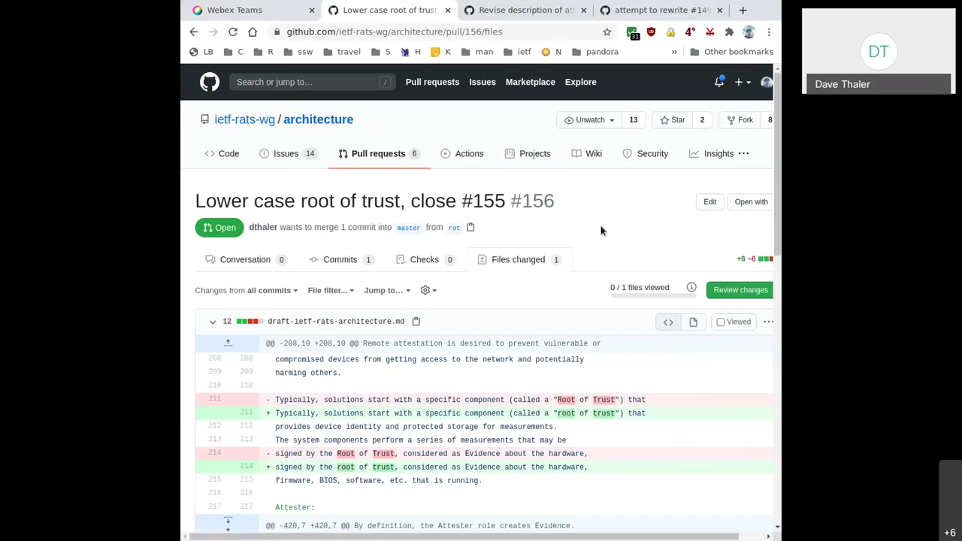
pyautogui.scroll(-3, 609, 245)
pyautogui.scroll(-10, 627, 269)
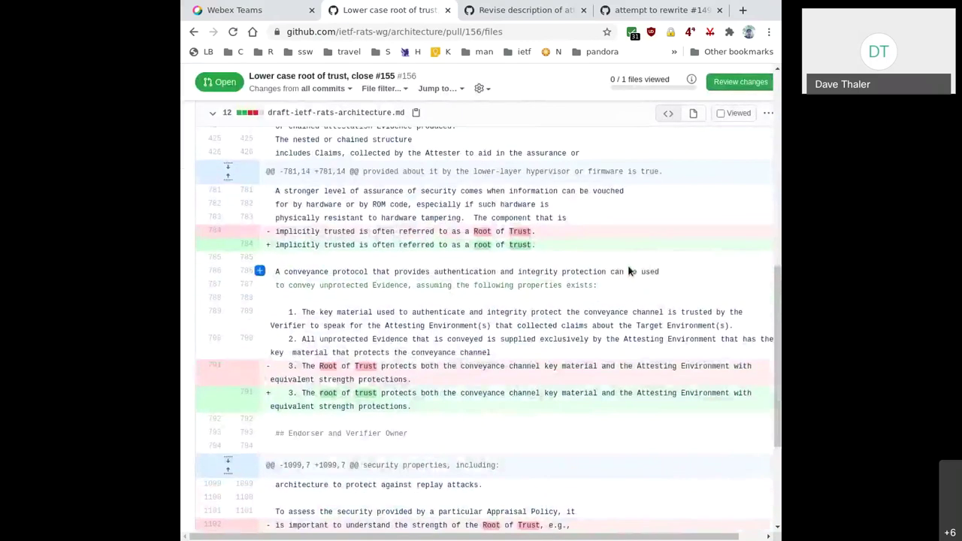
# Step: Merge pull request #156 into master from its conversation page, keeping the prefilled merge message
pyautogui.scroll(15, 633, 269)
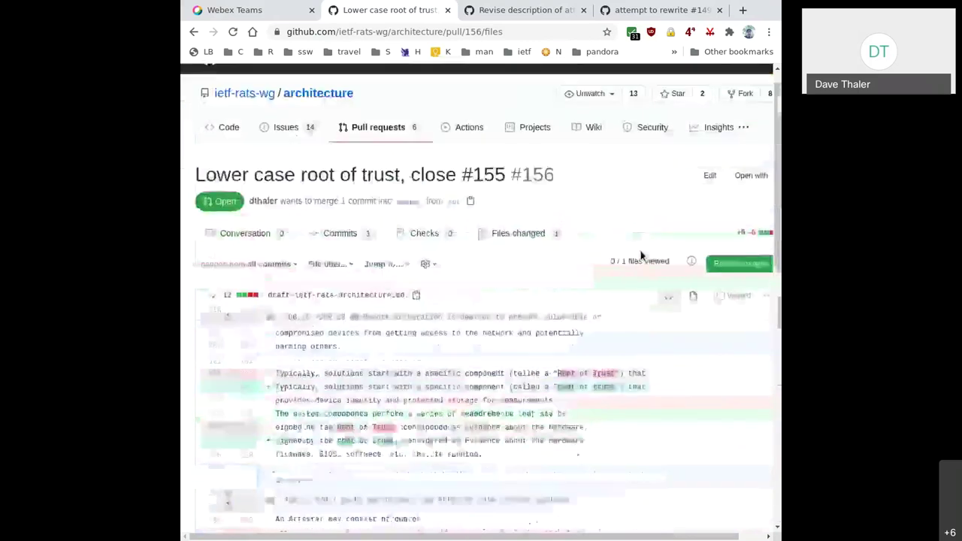
pyautogui.click(230, 238)
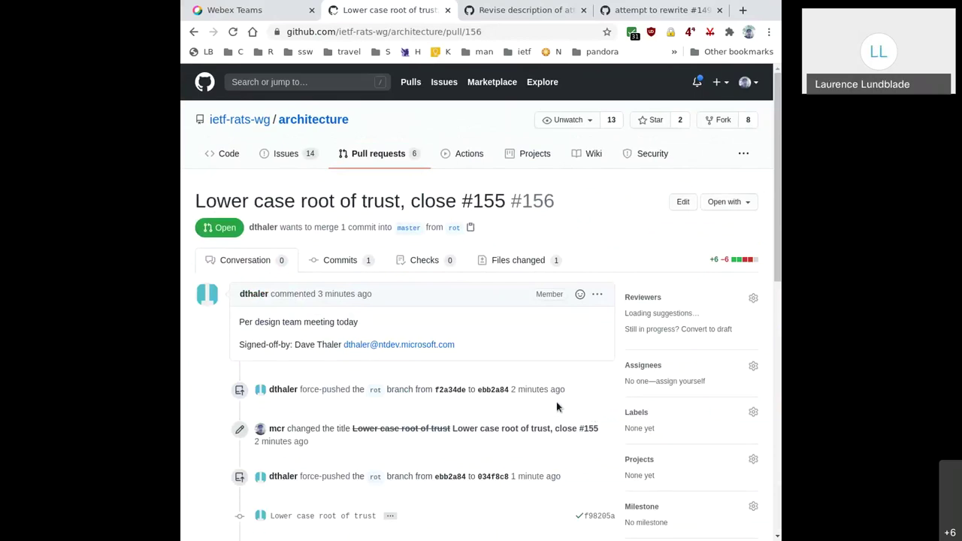
pyautogui.scroll(-15, 556, 401)
pyautogui.click(289, 201)
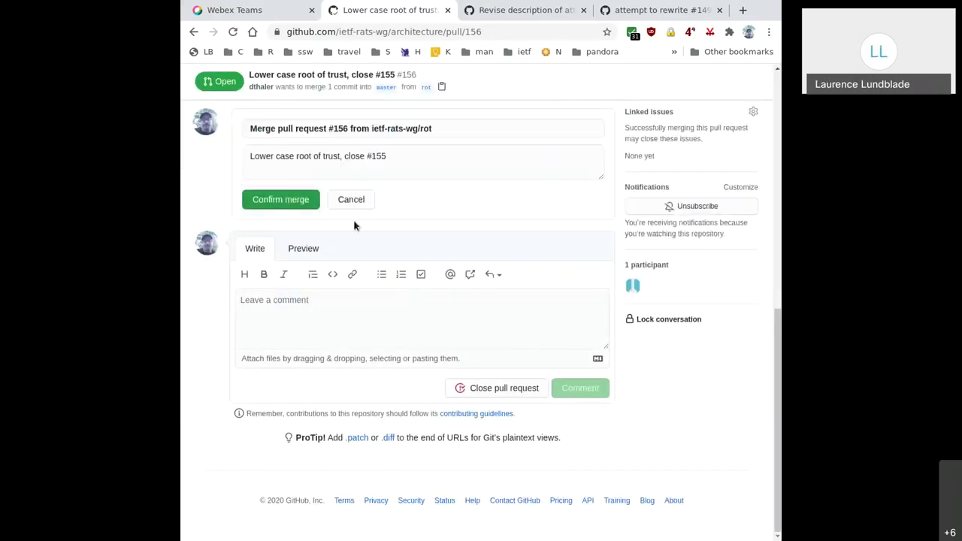
pyautogui.click(288, 206)
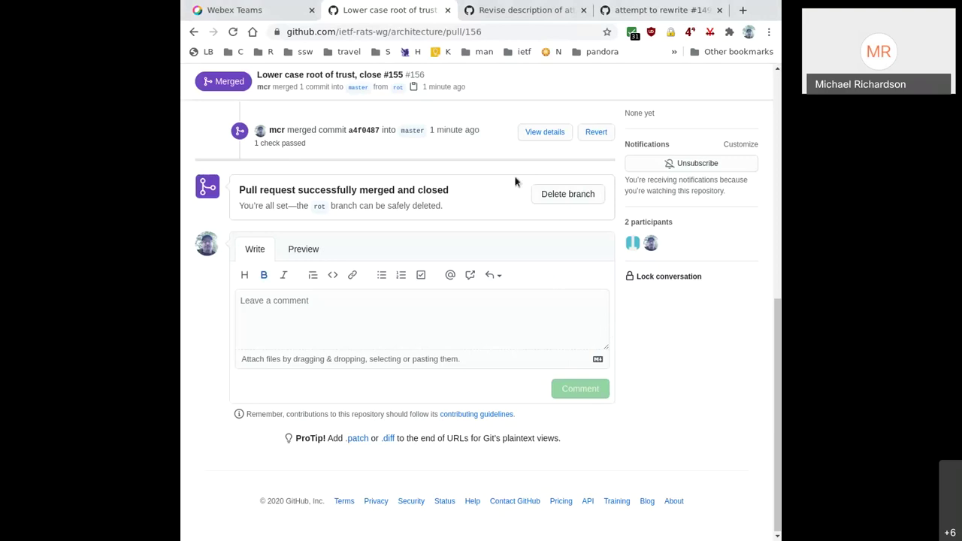
# Step: Look over the merged pull request's history and open the architecture repository's issue list
pyautogui.scroll(5, 494, 85)
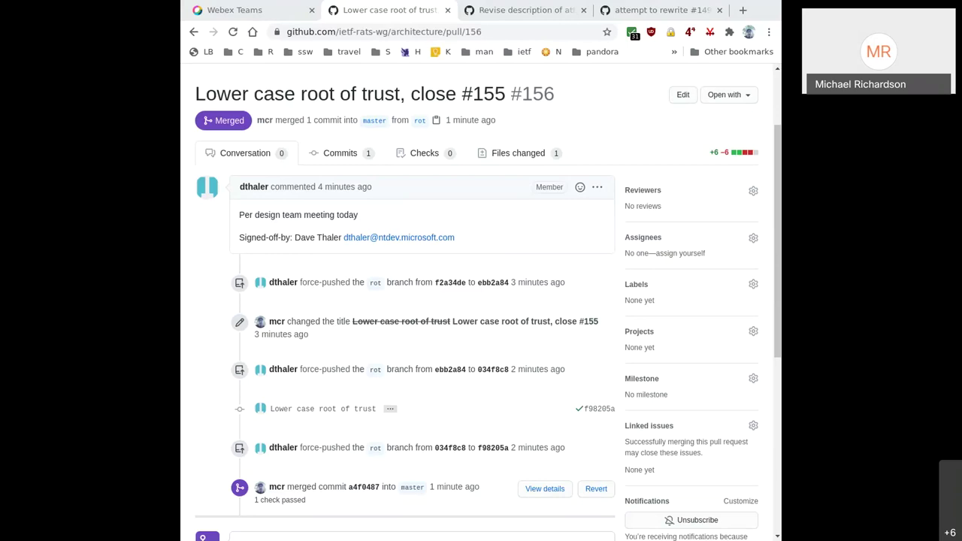
pyautogui.scroll(-1, 517, 356)
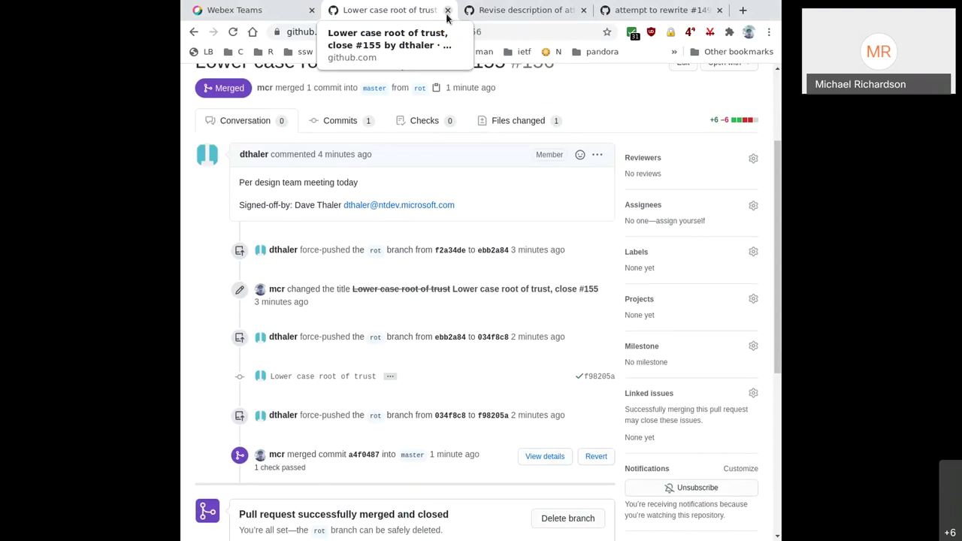
pyautogui.scroll(4, 432, 180)
pyautogui.click(289, 145)
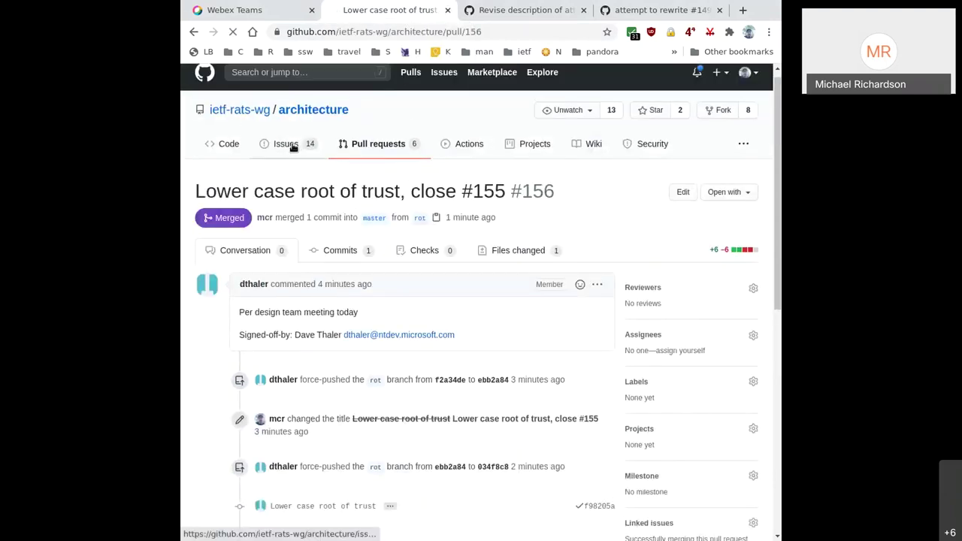